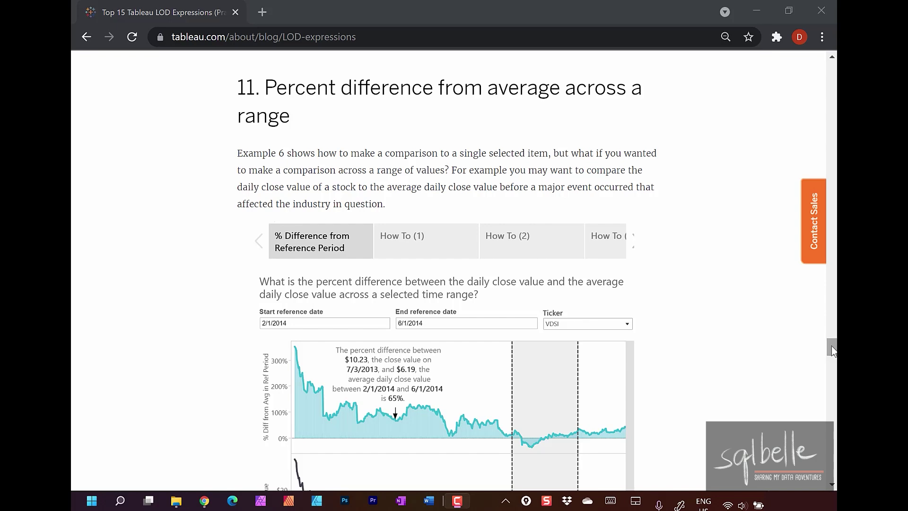
# - Review the embedded chart of blog example 11, Percent difference from average across a range
pyautogui.moveTo(832, 347); pyautogui.dragTo(832, 357)
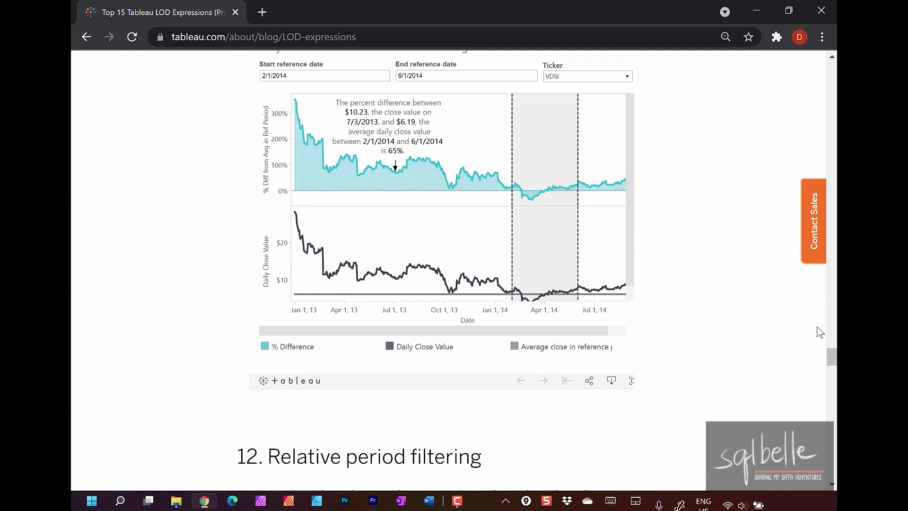
pyautogui.moveTo(617, 363); pyautogui.dragTo(633, 367)
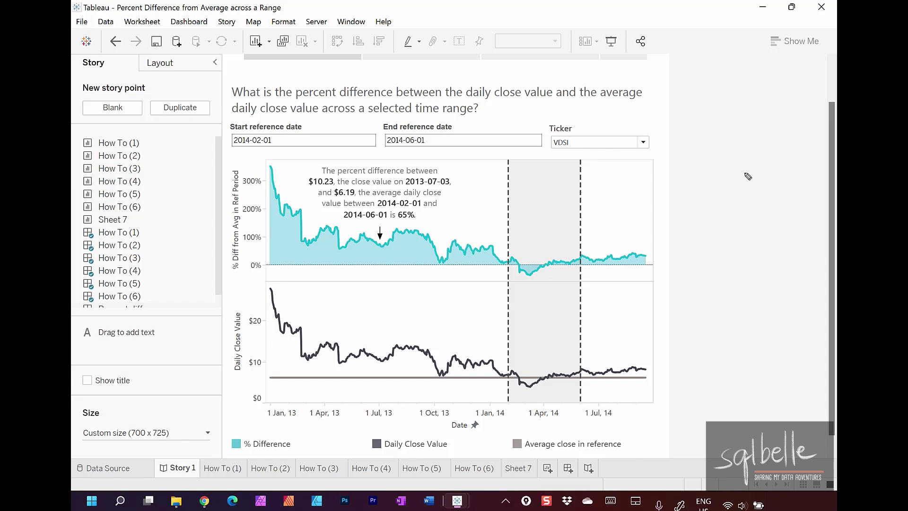
# - Circle the start and end reference dates and mark the boundaries and span of the shaded reference period on the charts
pyautogui.moveTo(282, 118)
pyautogui.mouseDown()
pyautogui.moveTo(233, 153)
pyautogui.moveTo(295, 143)
pyautogui.moveTo(293, 121)
pyautogui.mouseUp()
pyautogui.moveTo(445, 112)
pyautogui.mouseDown()
pyautogui.moveTo(432, 113)
pyautogui.moveTo(472, 138)
pyautogui.moveTo(442, 110)
pyautogui.mouseUp()
pyautogui.moveTo(513, 150); pyautogui.dragTo(502, 419)
pyautogui.moveTo(585, 155); pyautogui.dragTo(580, 402)
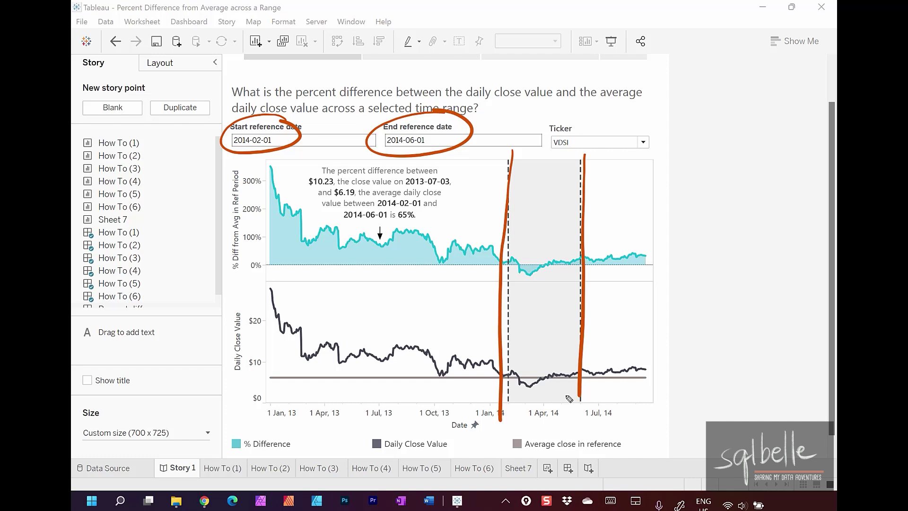
pyautogui.moveTo(514, 284); pyautogui.dragTo(575, 281)
# - Point an arrow at the annotated point on the % difference chart and underline 2014-02-01 and 2014-06-01 in its callout
pyautogui.moveTo(345, 294)
pyautogui.mouseDown()
pyautogui.moveTo(373, 277)
pyautogui.moveTo(382, 251)
pyautogui.mouseUp()
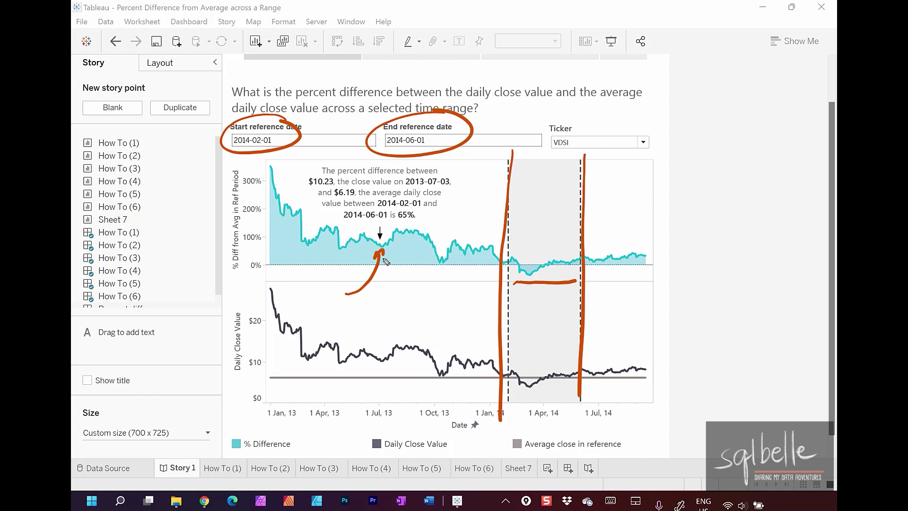
pyautogui.moveTo(378, 209); pyautogui.dragTo(429, 212)
pyautogui.moveTo(344, 226); pyautogui.dragTo(401, 224)
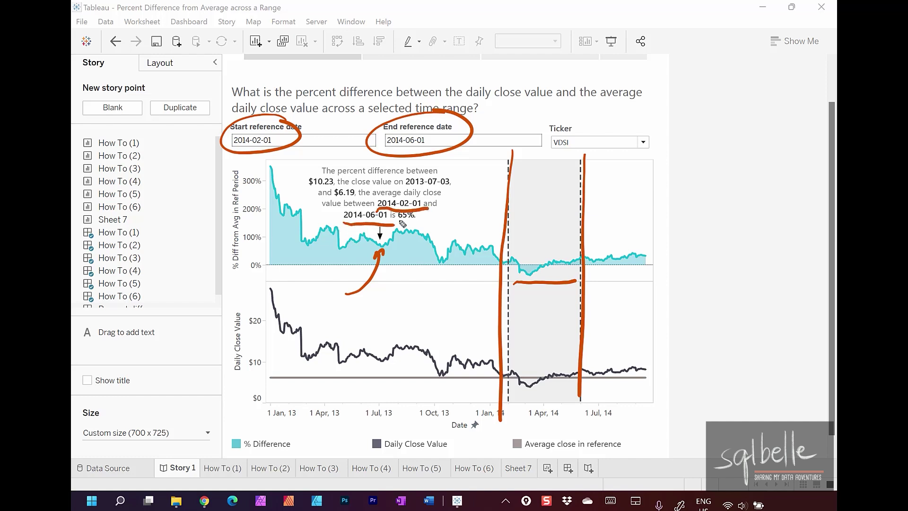
# - Write 6.19 over the reference period, circle 2013-07-03 in the callout, and write 10.23 beneath the annotated point
pyautogui.moveTo(536, 214)
pyautogui.mouseDown()
pyautogui.moveTo(530, 238)
pyautogui.moveTo(574, 228)
pyautogui.mouseUp()
pyautogui.click(544, 233)
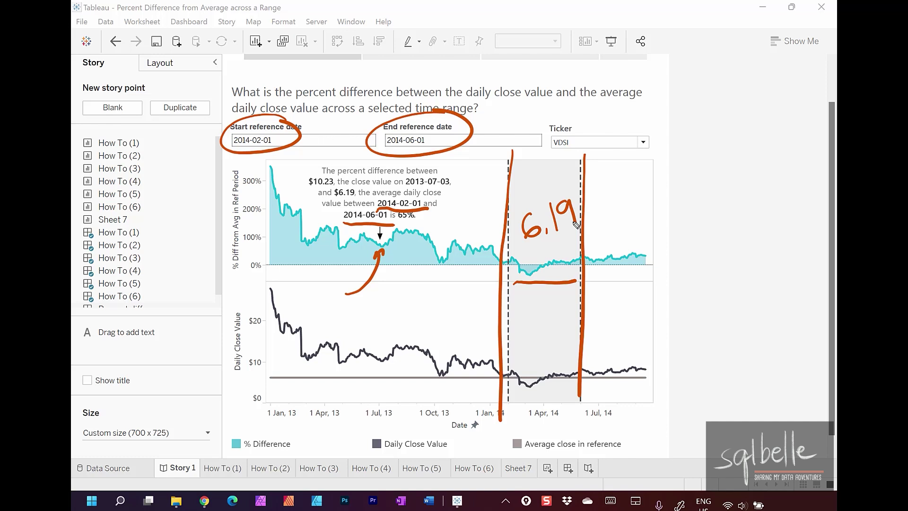
pyautogui.moveTo(455, 172)
pyautogui.mouseDown()
pyautogui.moveTo(473, 190)
pyautogui.moveTo(447, 171)
pyautogui.mouseUp()
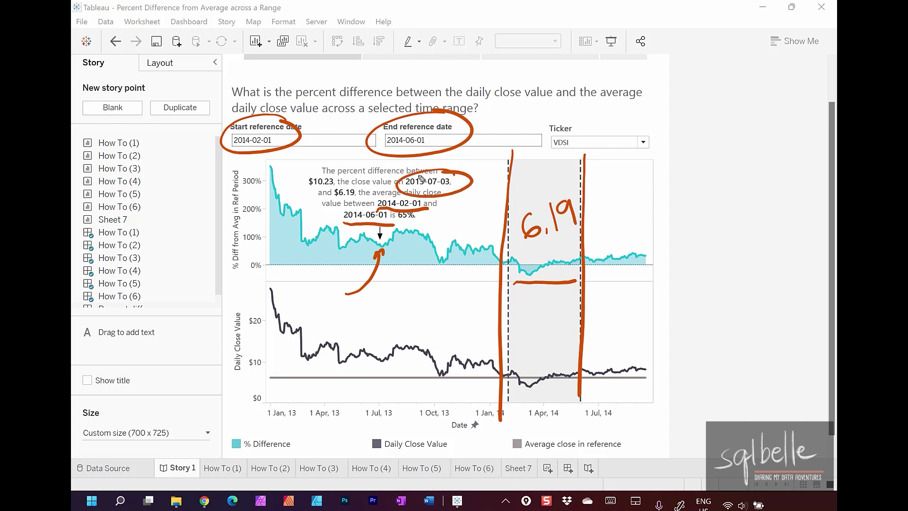
pyautogui.moveTo(323, 309); pyautogui.dragTo(324, 334)
pyautogui.moveTo(342, 311)
pyautogui.mouseDown()
pyautogui.moveTo(333, 318)
pyautogui.moveTo(375, 323)
pyautogui.mouseUp()
pyautogui.click(352, 323)
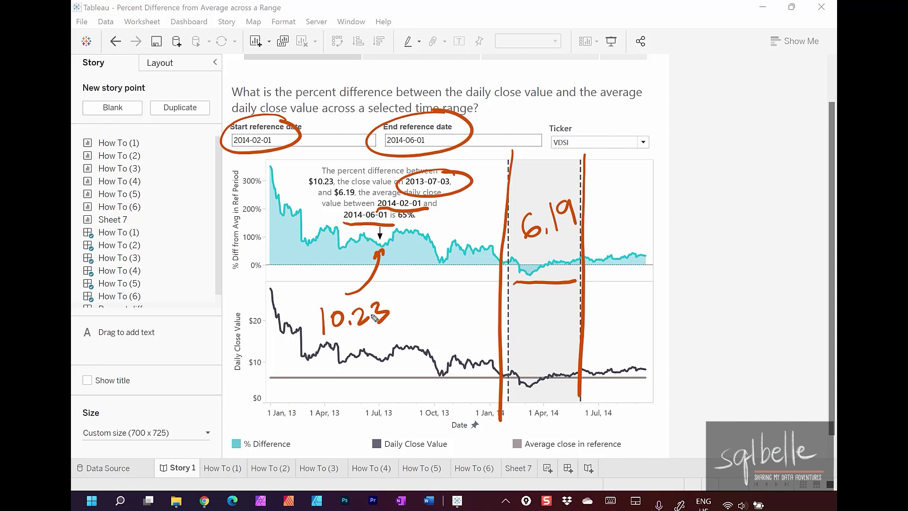
# - Write the percent difference calculation beside the charts as 10.23 − 6.19 over 6.19
pyautogui.moveTo(637, 199)
pyautogui.mouseDown()
pyautogui.moveTo(637, 229)
pyautogui.moveTo(652, 200)
pyautogui.moveTo(689, 222)
pyautogui.mouseUp()
pyautogui.click(669, 223)
pyautogui.moveTo(691, 197)
pyautogui.mouseDown()
pyautogui.moveTo(702, 211)
pyautogui.moveTo(695, 222)
pyautogui.mouseUp()
pyautogui.moveTo(717, 204)
pyautogui.mouseDown()
pyautogui.moveTo(786, 216)
pyautogui.moveTo(794, 198)
pyautogui.moveTo(799, 221)
pyautogui.mouseUp()
pyautogui.click(772, 213)
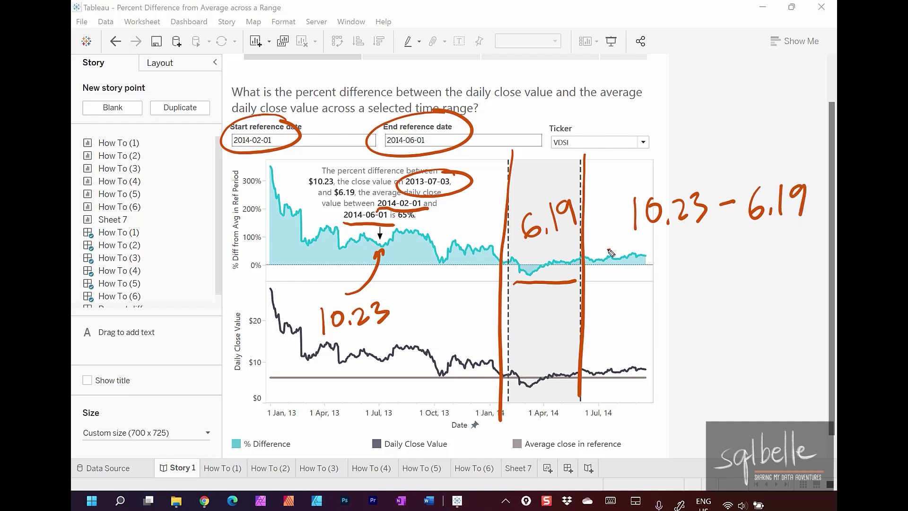
pyautogui.moveTo(609, 250); pyautogui.dragTo(834, 220)
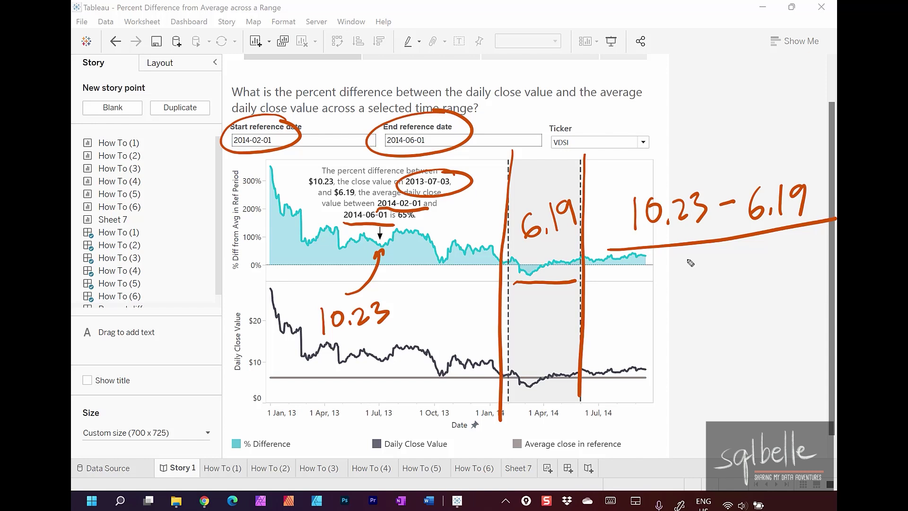
pyautogui.click(732, 285)
pyautogui.moveTo(717, 260)
pyautogui.mouseDown()
pyautogui.moveTo(716, 283)
pyautogui.moveTo(744, 286)
pyautogui.mouseUp()
pyautogui.moveTo(770, 263)
pyautogui.mouseDown()
pyautogui.moveTo(762, 262)
pyautogui.moveTo(772, 291)
pyautogui.mouseUp()
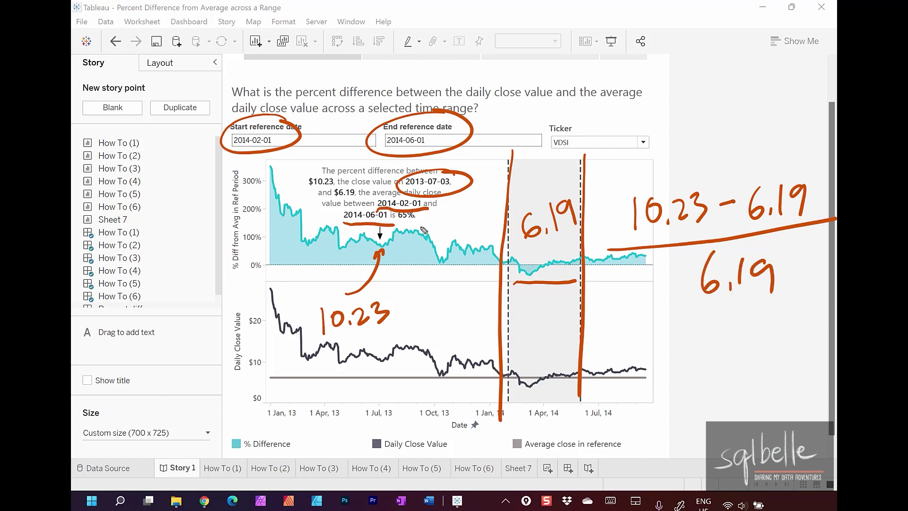
# - Write 65% with an arrow to the callout's percentage, point an arrow at the Ticker filter, and clear the drawings
pyautogui.moveTo(434, 286)
pyautogui.mouseDown()
pyautogui.moveTo(416, 231)
pyautogui.moveTo(437, 232)
pyautogui.moveTo(429, 303)
pyautogui.moveTo(438, 296)
pyautogui.moveTo(445, 311)
pyautogui.moveTo(469, 303)
pyautogui.mouseUp()
pyautogui.moveTo(676, 101)
pyautogui.mouseDown()
pyautogui.moveTo(614, 116)
pyautogui.moveTo(605, 130)
pyautogui.mouseUp()
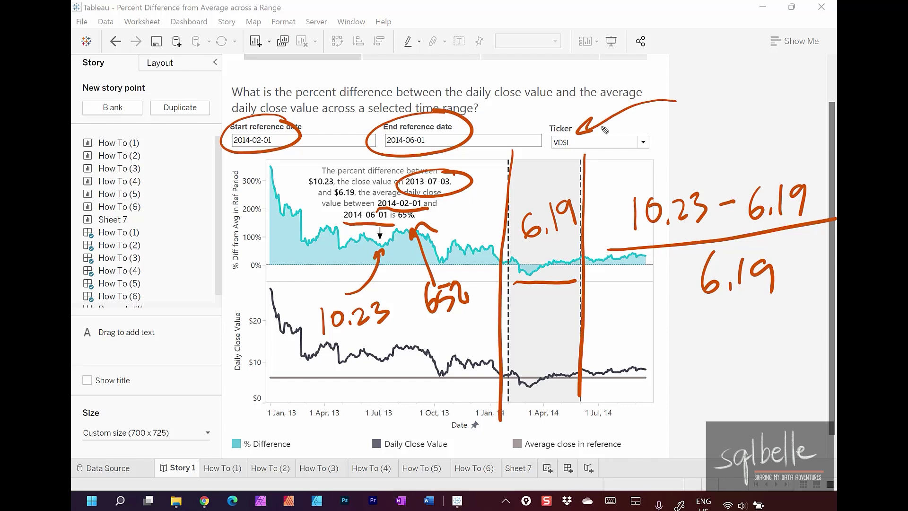
pyautogui.press('Escape')
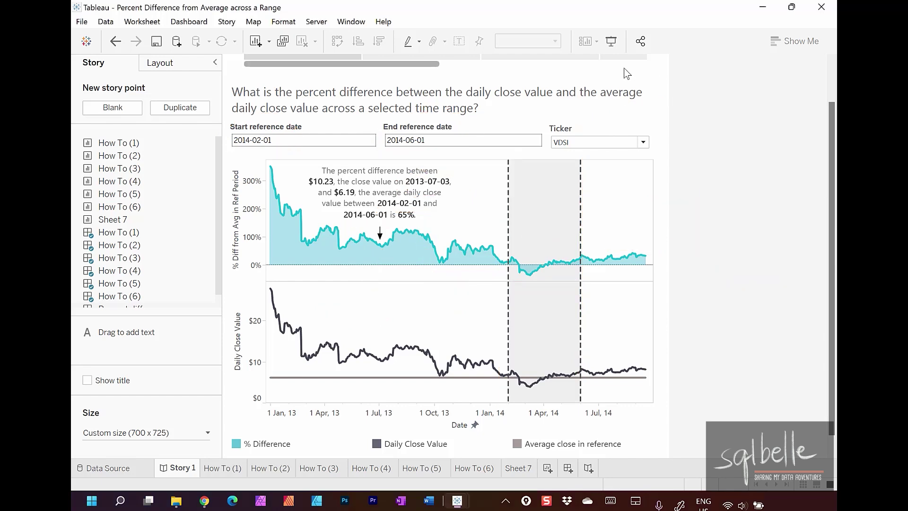
# - In the How To (1) worksheet, view the underlying ticker data sorted by Ticker and mark its daily Date and Adj Close values
pyautogui.click(208, 143)
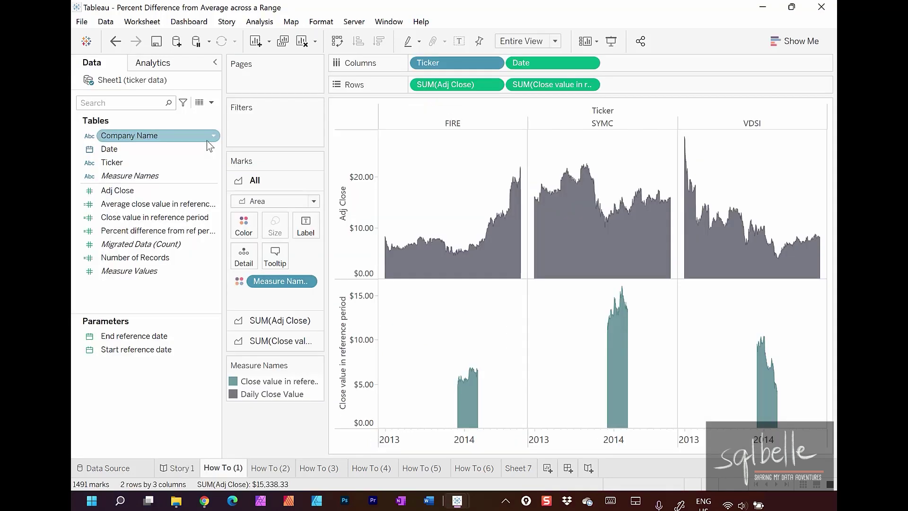
pyautogui.moveTo(209, 94)
pyautogui.mouseDown()
pyautogui.moveTo(190, 96)
pyautogui.moveTo(204, 124)
pyautogui.moveTo(200, 94)
pyautogui.mouseUp()
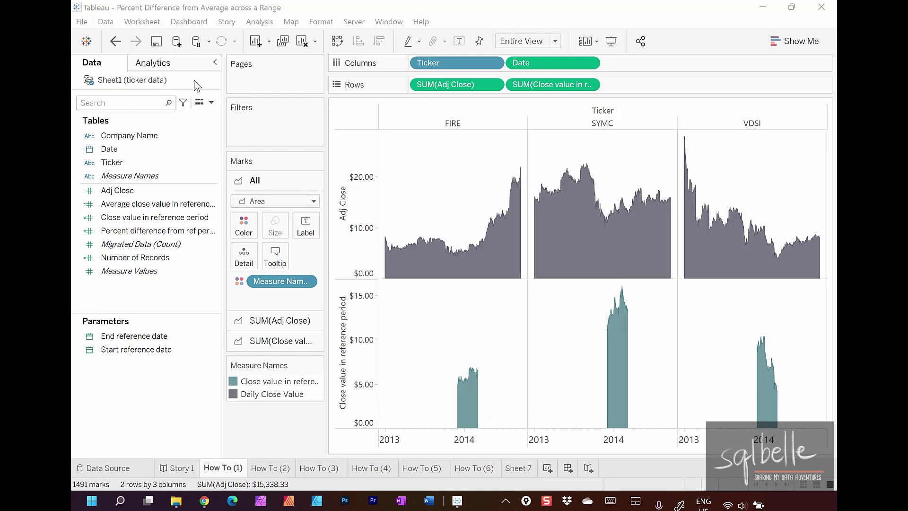
pyautogui.click(199, 103)
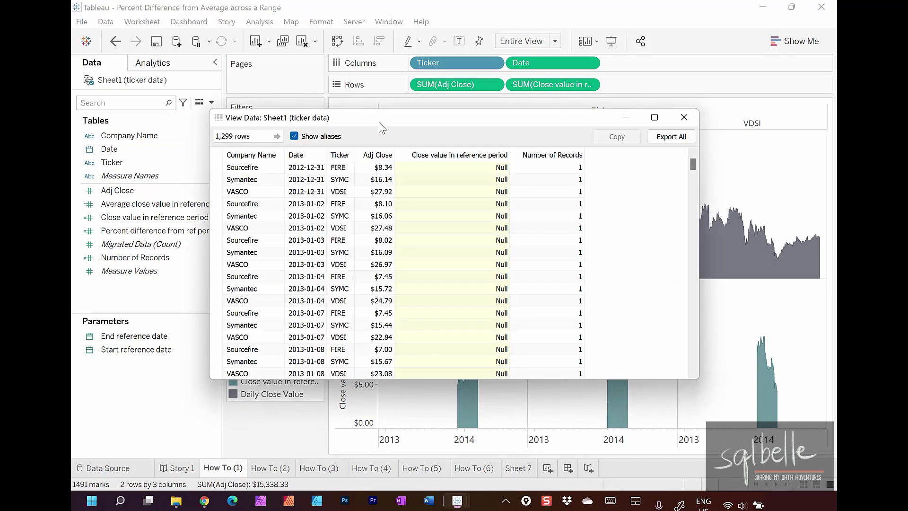
pyautogui.click(340, 155)
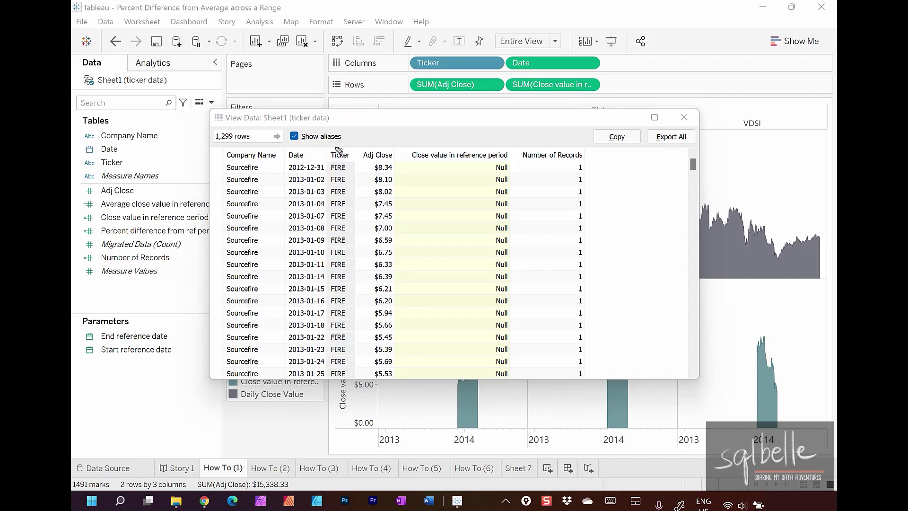
pyautogui.moveTo(284, 174)
pyautogui.mouseDown()
pyautogui.moveTo(333, 174)
pyautogui.moveTo(328, 148)
pyautogui.moveTo(382, 149)
pyautogui.moveTo(391, 134)
pyautogui.mouseUp()
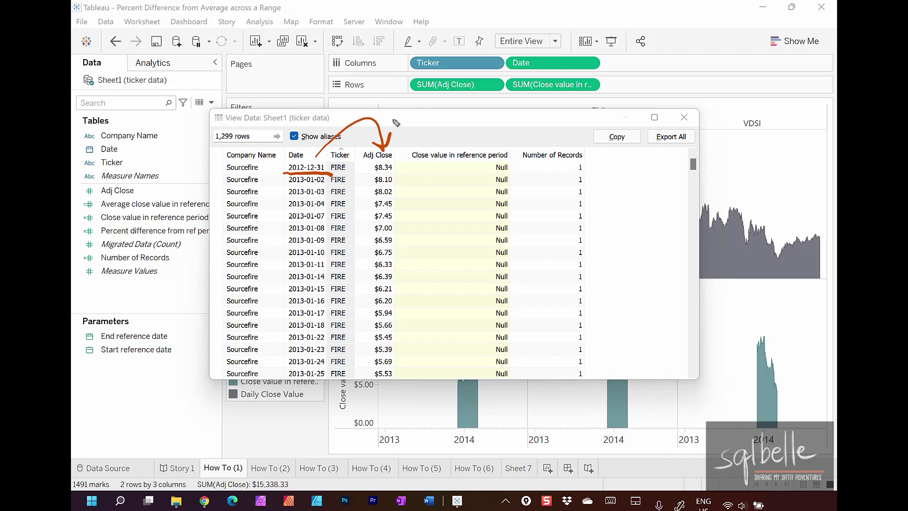
pyautogui.moveTo(283, 188)
pyautogui.mouseDown()
pyautogui.moveTo(329, 187)
pyautogui.moveTo(310, 203)
pyautogui.moveTo(337, 203)
pyautogui.mouseUp()
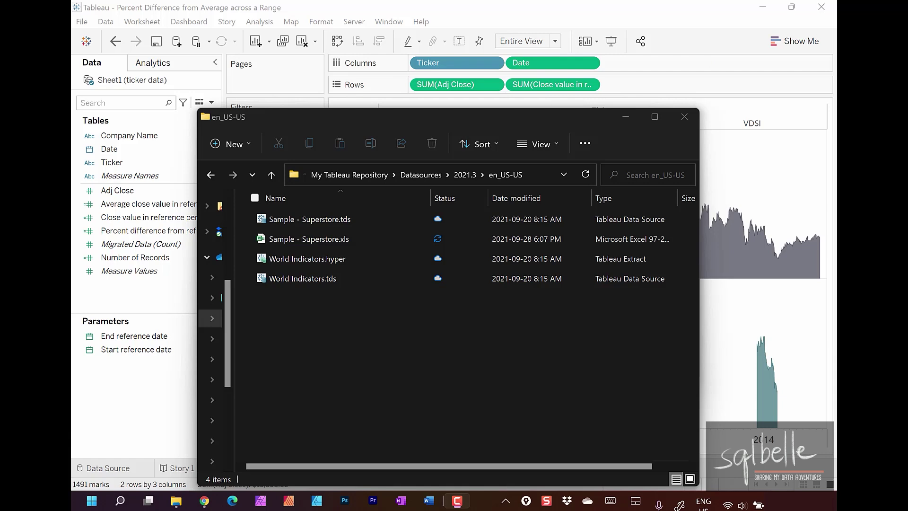
# - In File Explorer, mark the path My Tableau Repository > Datasources > 2021.3 > en_US-US and point out the Sample - Superstore file
pyautogui.click(303, 123)
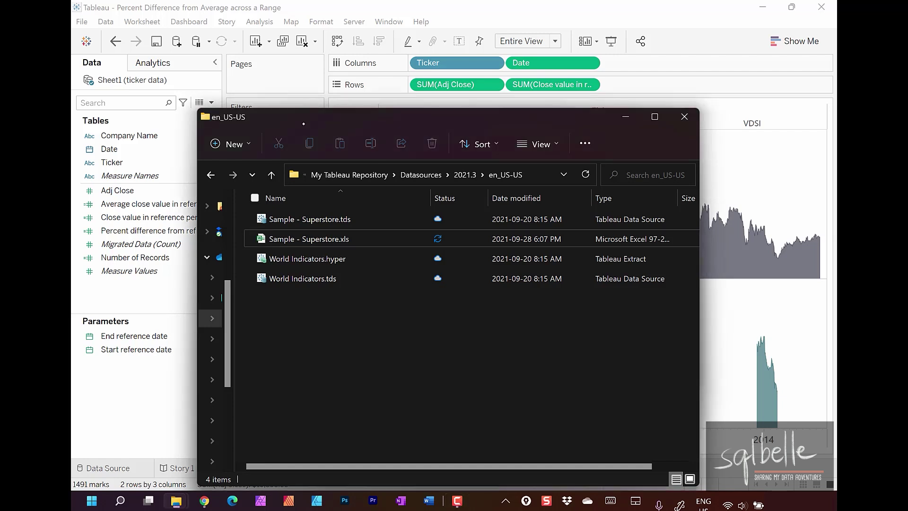
pyautogui.moveTo(356, 156)
pyautogui.mouseDown()
pyautogui.moveTo(362, 196)
pyautogui.moveTo(407, 178)
pyautogui.moveTo(358, 158)
pyautogui.mouseUp()
pyautogui.moveTo(473, 135); pyautogui.dragTo(429, 171)
pyautogui.moveTo(521, 134); pyautogui.dragTo(471, 169)
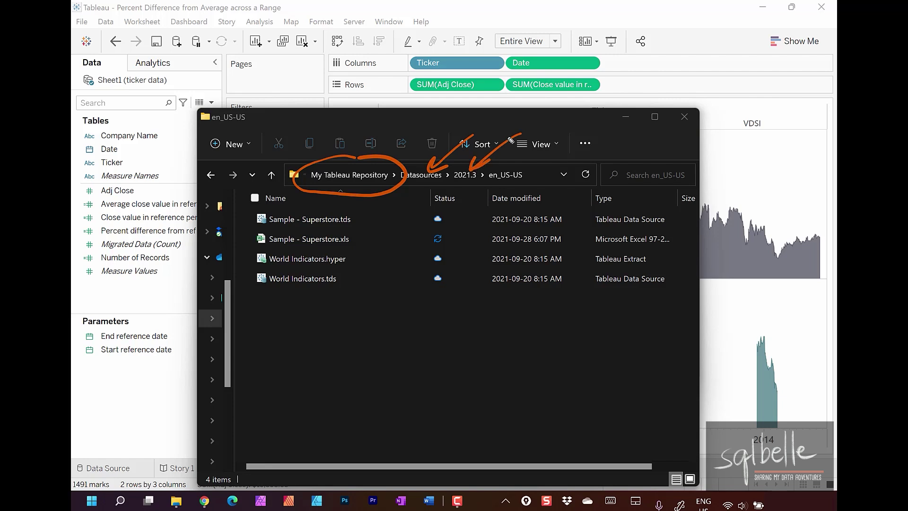
pyautogui.moveTo(567, 132); pyautogui.dragTo(517, 168)
pyautogui.moveTo(290, 221)
pyautogui.mouseDown()
pyautogui.moveTo(276, 231)
pyautogui.moveTo(327, 259)
pyautogui.moveTo(235, 221)
pyautogui.mouseUp()
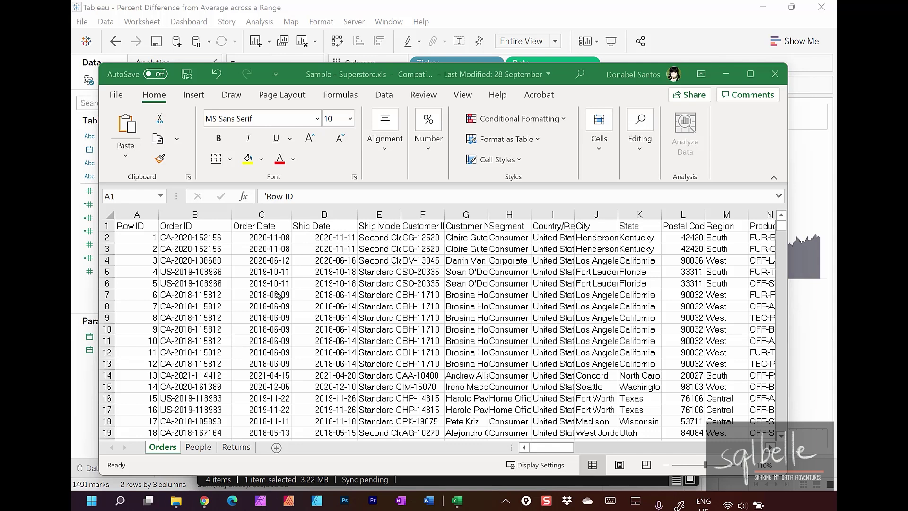
# - Over the Orders sheet of Sample - Superstore.xls, write Day, Order ID and Row ID linked by lines to illustrate the data's granularity
pyautogui.moveTo(398, 259)
pyautogui.mouseDown()
pyautogui.moveTo(400, 286)
pyautogui.moveTo(414, 269)
pyautogui.moveTo(510, 283)
pyautogui.moveTo(597, 219)
pyautogui.moveTo(607, 237)
pyautogui.moveTo(623, 215)
pyautogui.moveTo(640, 223)
pyautogui.moveTo(667, 182)
pyautogui.moveTo(686, 196)
pyautogui.moveTo(684, 175)
pyautogui.moveTo(686, 207)
pyautogui.mouseUp()
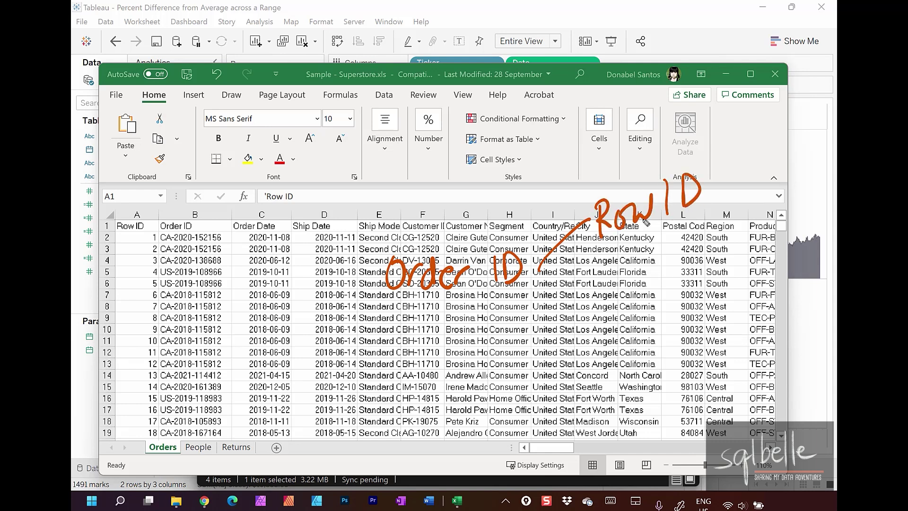
pyautogui.moveTo(382, 276); pyautogui.dragTo(303, 274)
pyautogui.moveTo(223, 256); pyautogui.dragTo(223, 286)
pyautogui.moveTo(218, 252)
pyautogui.mouseDown()
pyautogui.moveTo(219, 272)
pyautogui.moveTo(239, 289)
pyautogui.moveTo(260, 263)
pyautogui.moveTo(251, 289)
pyautogui.moveTo(281, 285)
pyautogui.moveTo(288, 311)
pyautogui.moveTo(280, 336)
pyautogui.mouseUp()
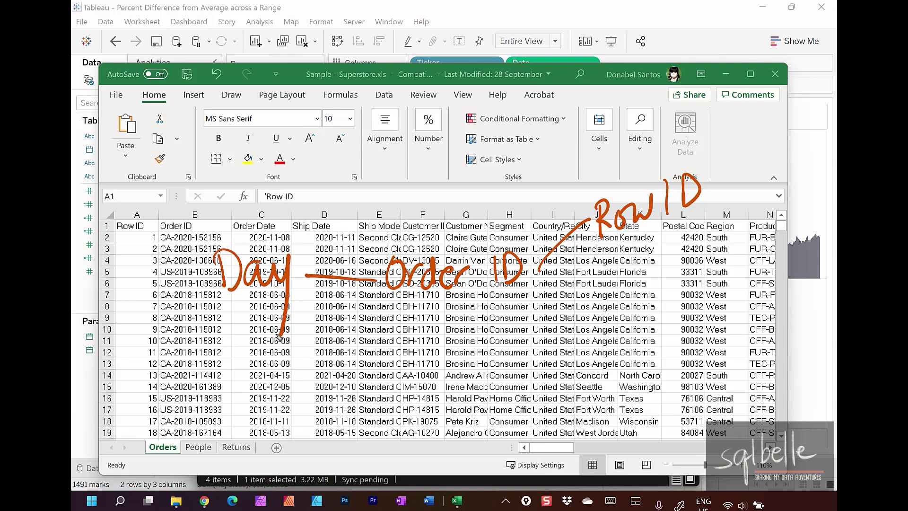
# - Switch to Tableau, export the Migrated Data to CSV as "ticker data", and load ticker data.csv into a new workbook
pyautogui.click(286, 8)
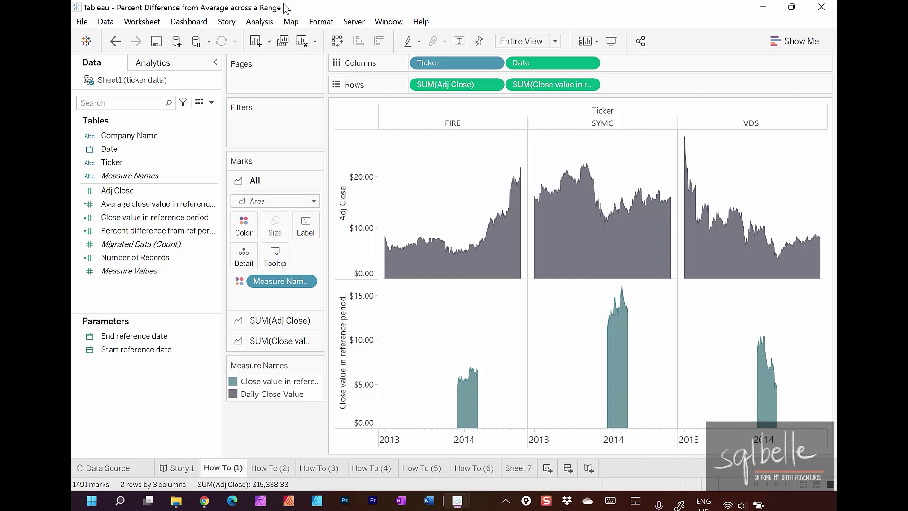
pyautogui.rightClick(161, 78)
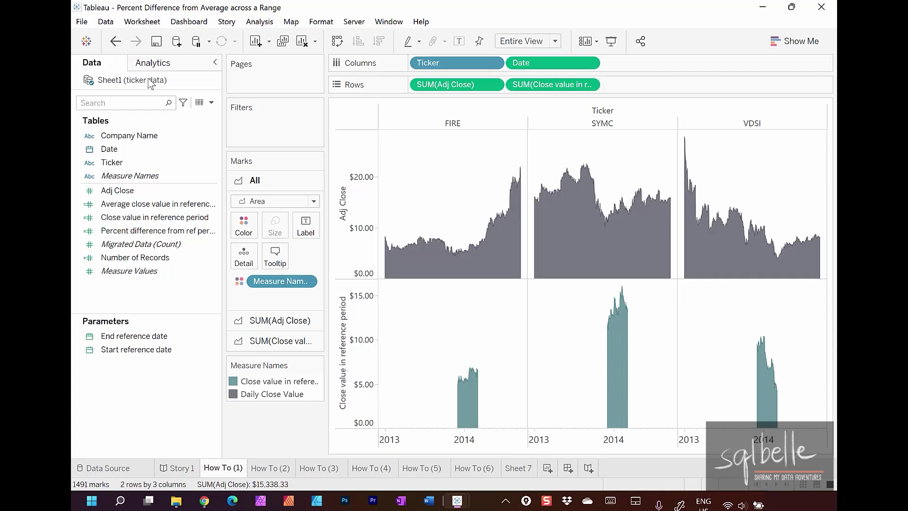
pyautogui.rightClick(118, 77)
pyautogui.moveTo(212, 456)
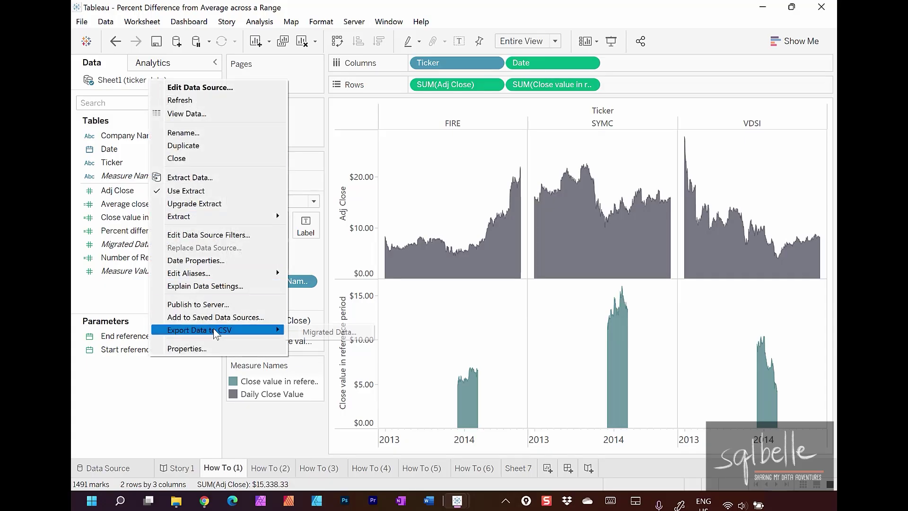
pyautogui.click(317, 332)
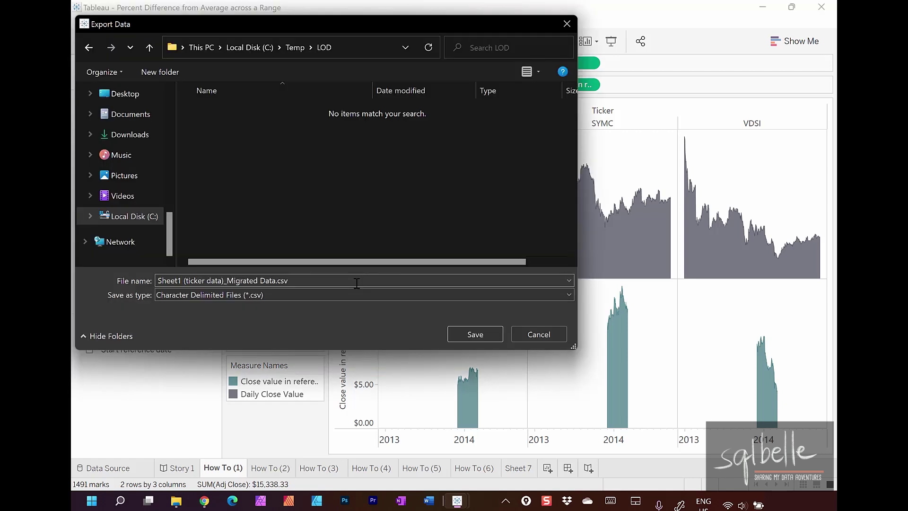
pyautogui.hotkey('ctrl', 'a')
pyautogui.write('ticker data')
pyautogui.press('Return')
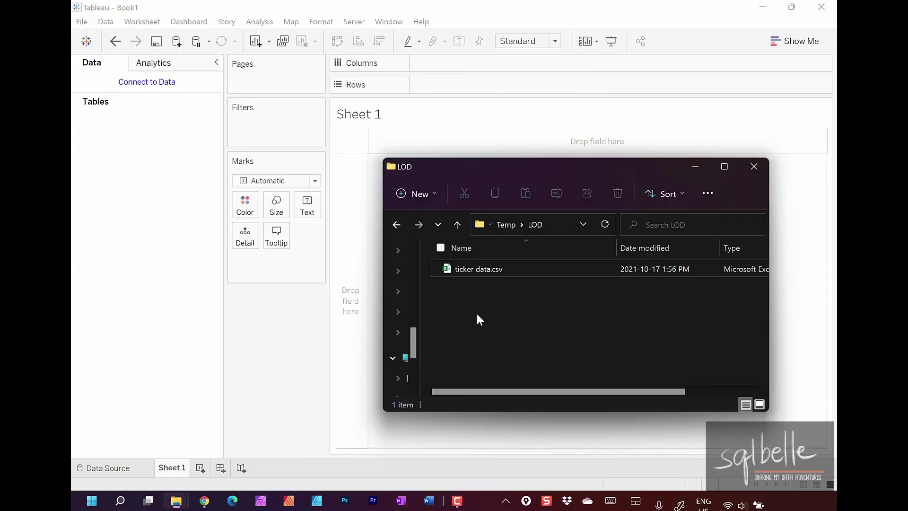
pyautogui.moveTo(481, 271); pyautogui.dragTo(121, 251)
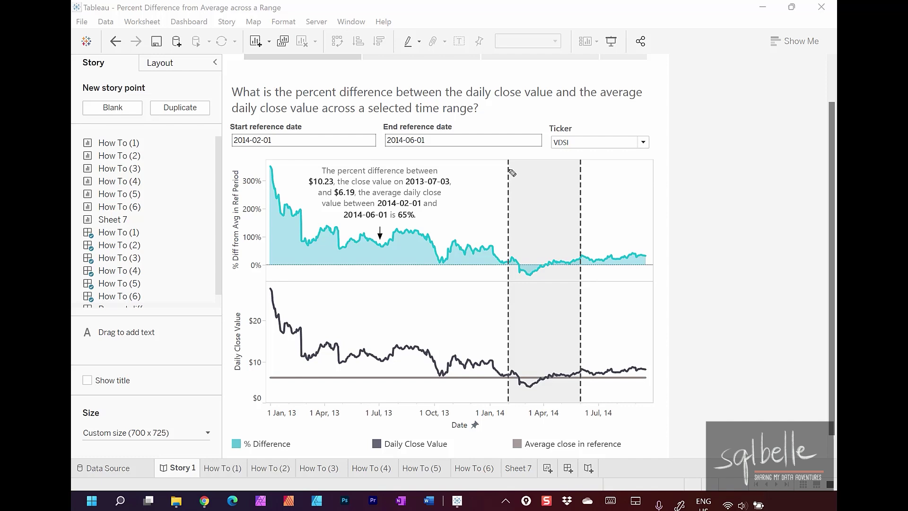
# - On the finished story, mark the Daily Close Value line, the reference period's boundaries, both reference dates and the Ticker filter
pyautogui.moveTo(685, 313)
pyautogui.mouseDown()
pyautogui.moveTo(657, 319)
pyautogui.moveTo(630, 349)
pyautogui.moveTo(648, 351)
pyautogui.mouseUp()
pyautogui.moveTo(509, 162); pyautogui.dragTo(512, 393)
pyautogui.moveTo(586, 164); pyautogui.dragTo(580, 428)
pyautogui.moveTo(284, 122)
pyautogui.mouseDown()
pyautogui.moveTo(232, 138)
pyautogui.moveTo(275, 128)
pyautogui.mouseUp()
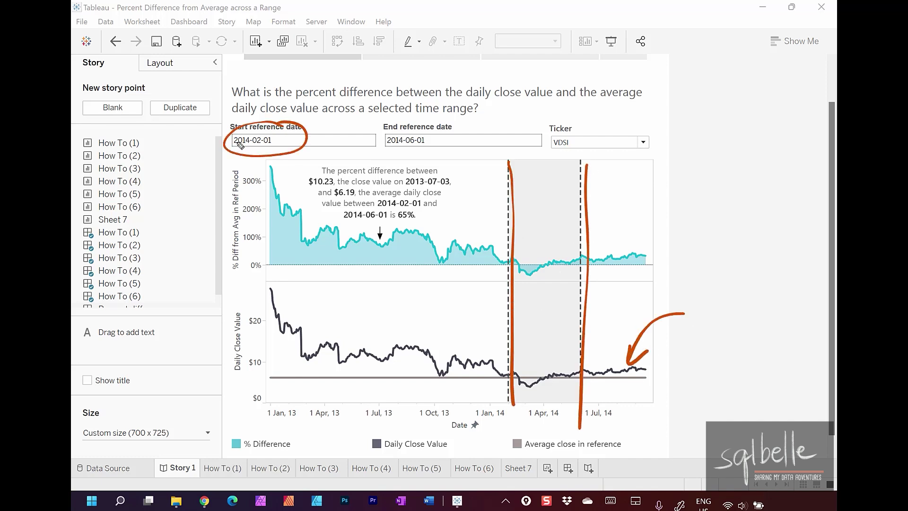
pyautogui.moveTo(456, 123)
pyautogui.mouseDown()
pyautogui.moveTo(377, 141)
pyautogui.moveTo(466, 133)
pyautogui.mouseUp()
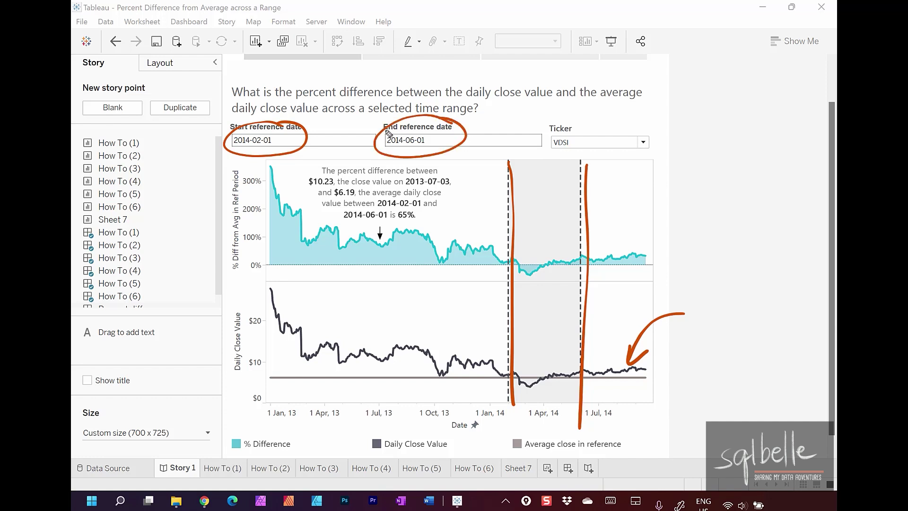
pyautogui.moveTo(686, 106); pyautogui.dragTo(615, 142)
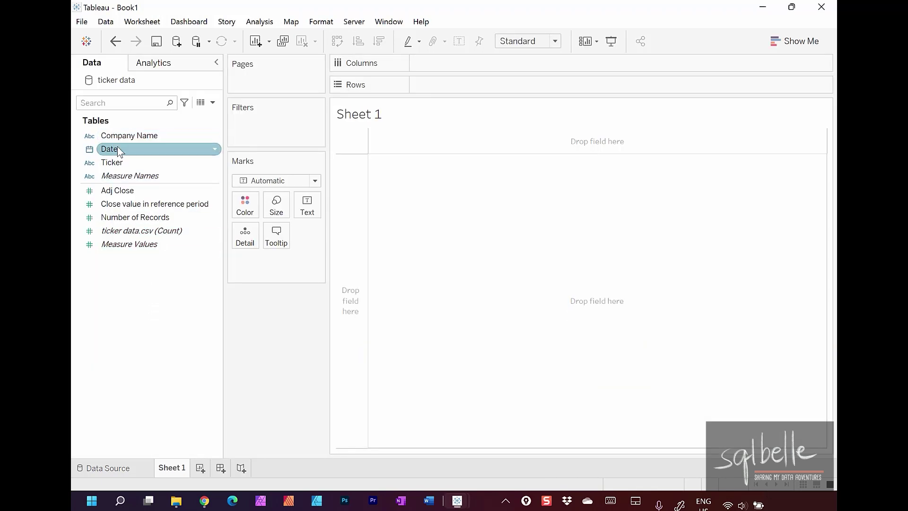
# - Plot the sum of Adj Close on rows against the continuous Date on columns as a line chart
pyautogui.moveTo(117, 149); pyautogui.dragTo(495, 66)
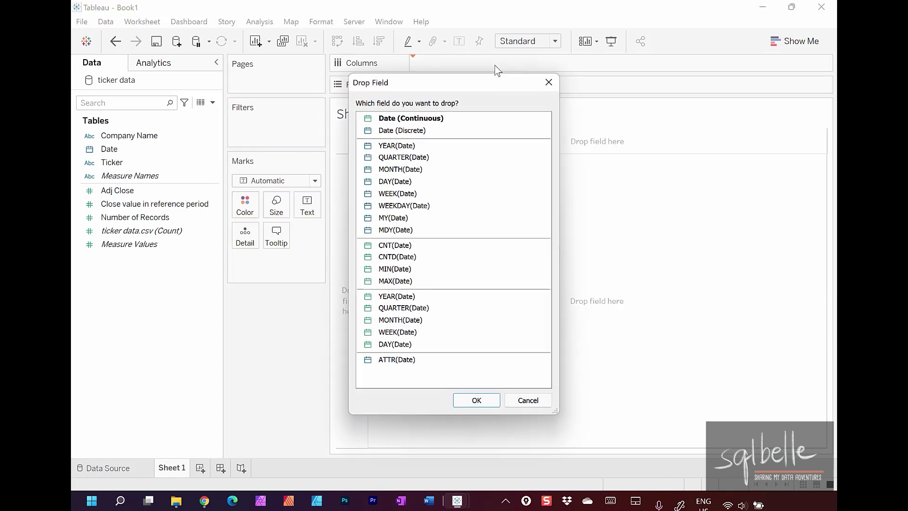
pyautogui.click(472, 121)
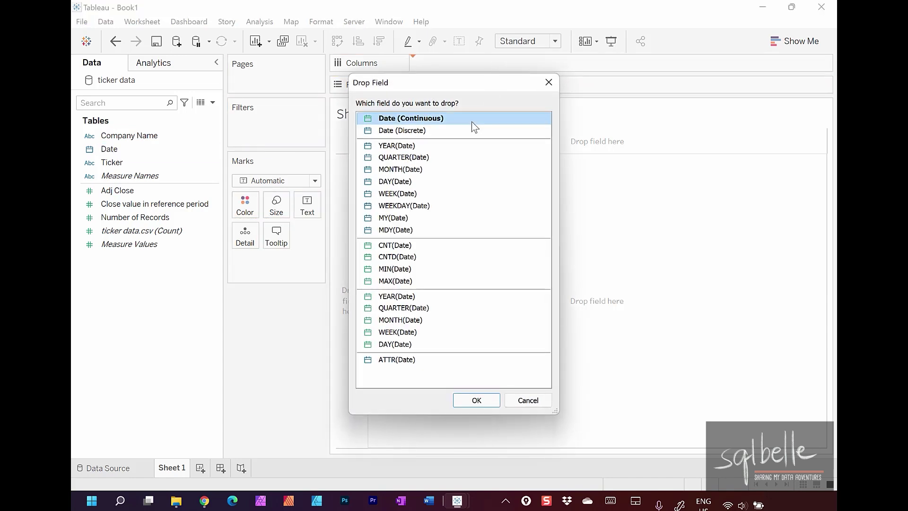
pyautogui.click(475, 400)
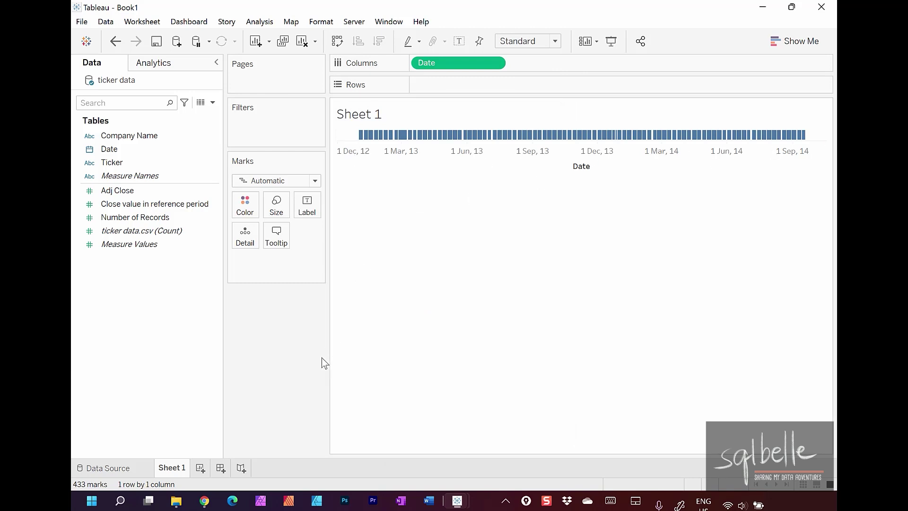
pyautogui.moveTo(132, 191); pyautogui.dragTo(465, 86)
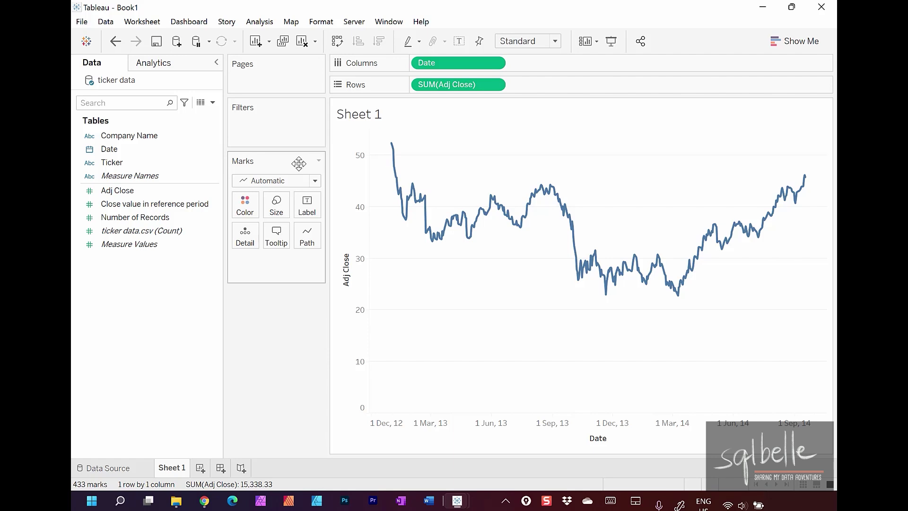
pyautogui.click(283, 207)
pyautogui.moveTo(290, 241); pyautogui.dragTo(289, 238)
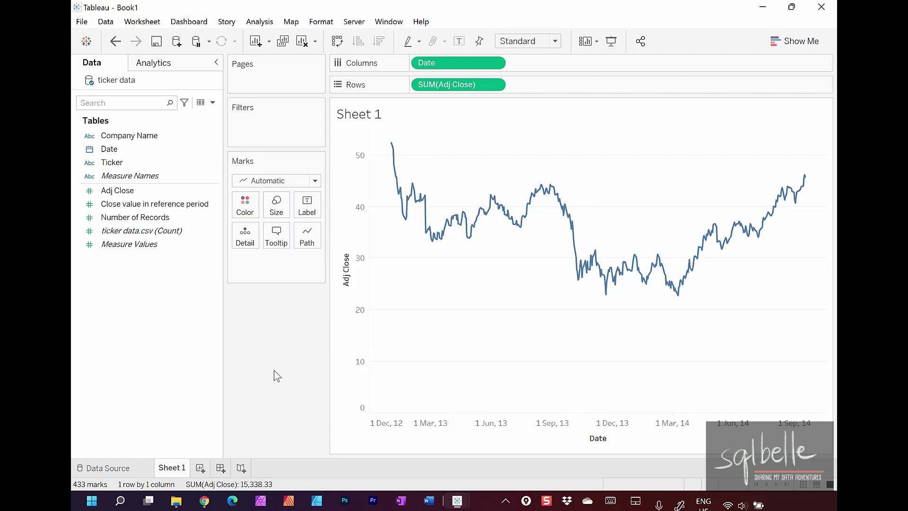
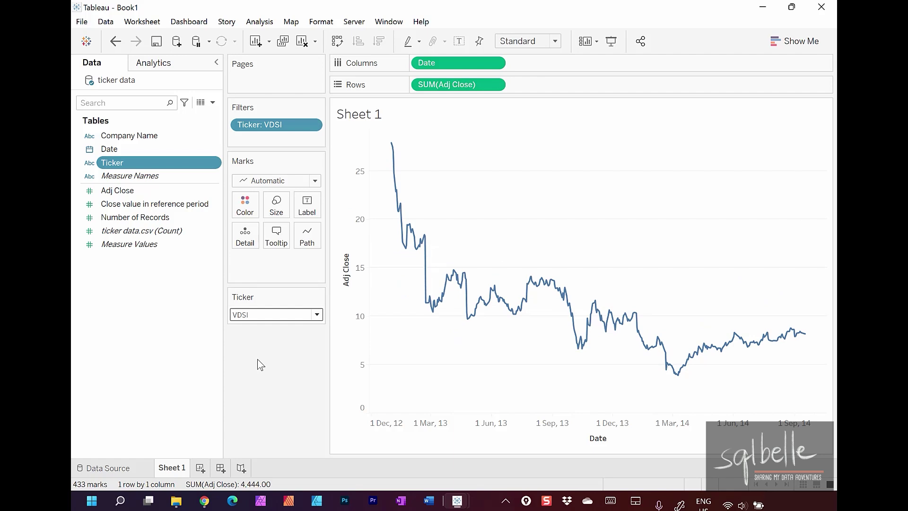
# - Create a parameter named Start Date with the Date data type
pyautogui.click(212, 103)
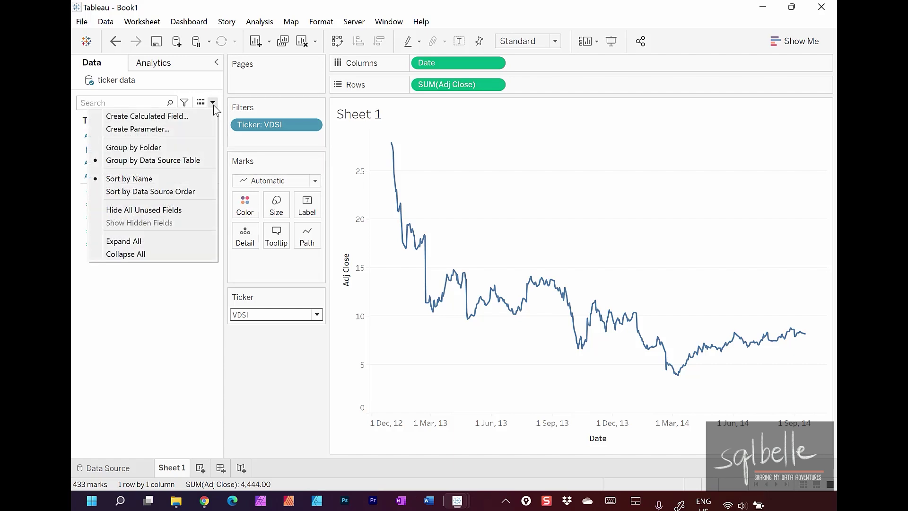
pyautogui.click(203, 128)
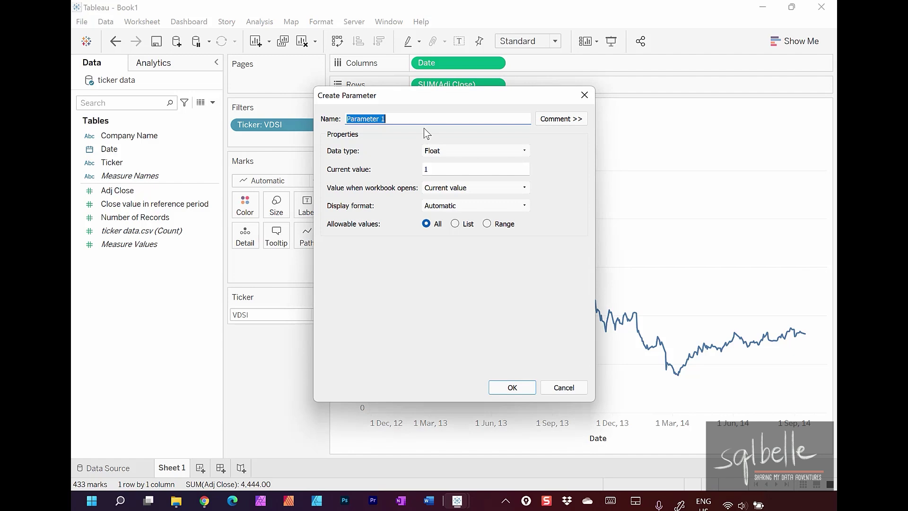
pyautogui.write('Start D')
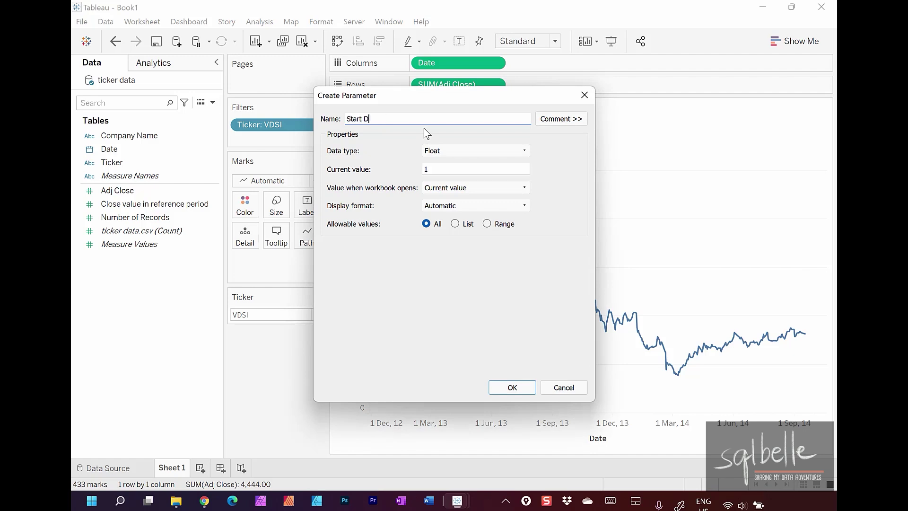
pyautogui.write('ate')
pyautogui.click(434, 151)
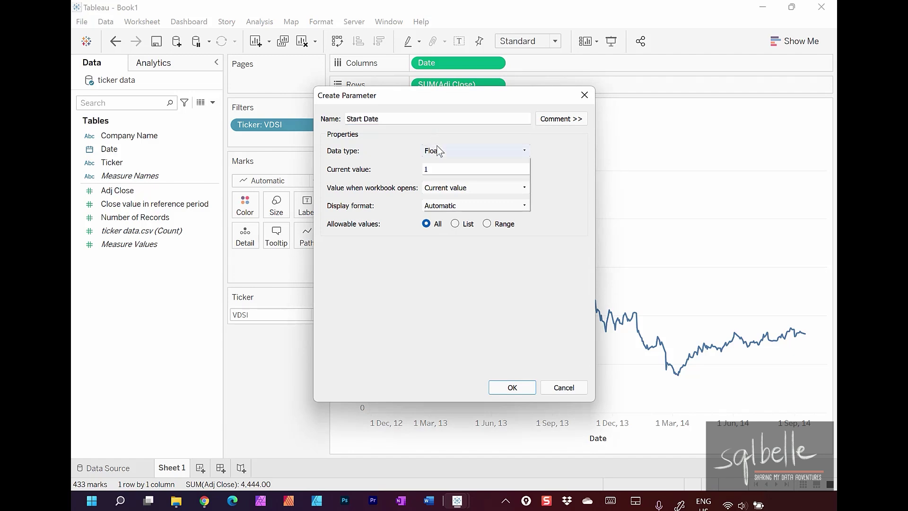
pyautogui.click(441, 197)
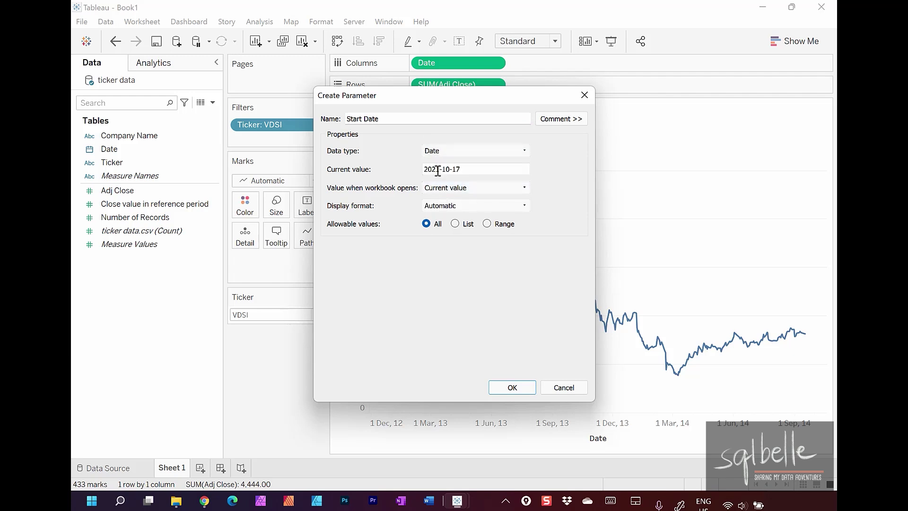
# - Set the Start Date parameter's current value to 2014-02-01 and save the parameter
pyautogui.moveTo(440, 171); pyautogui.dragTo(431, 170)
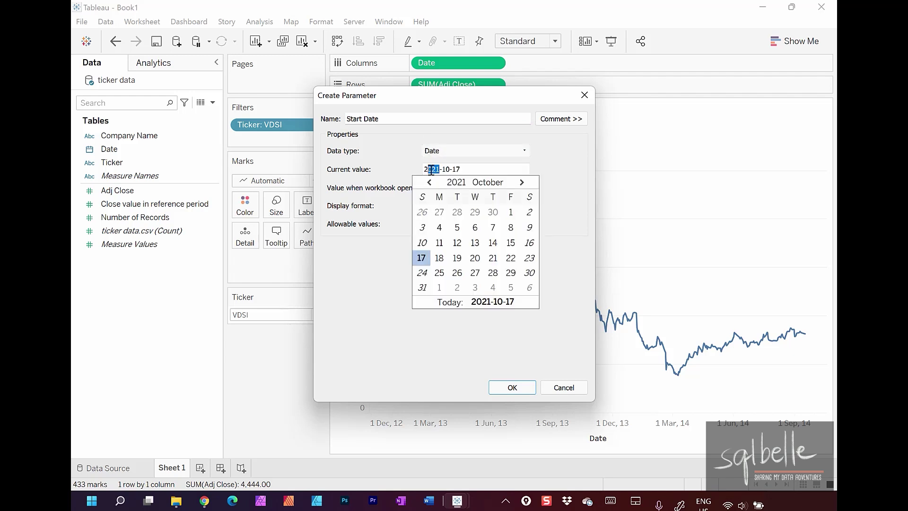
pyautogui.write('014')
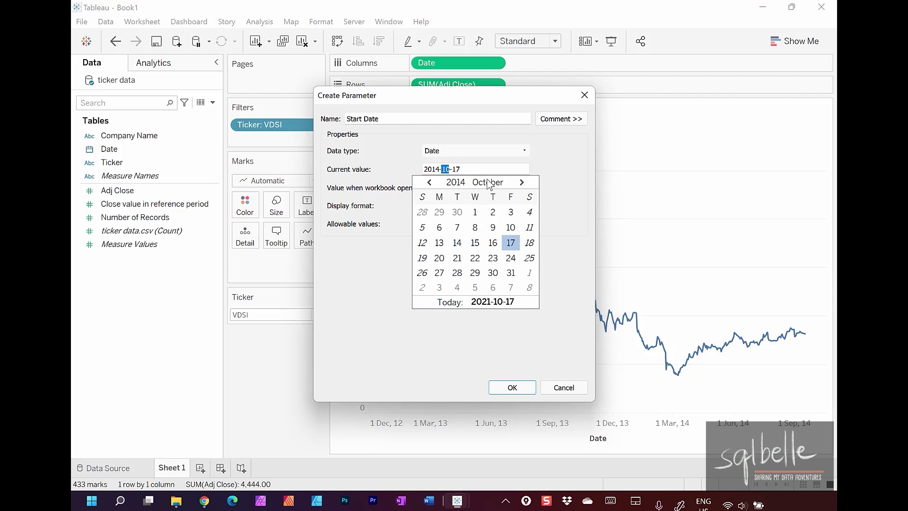
pyautogui.click(485, 184)
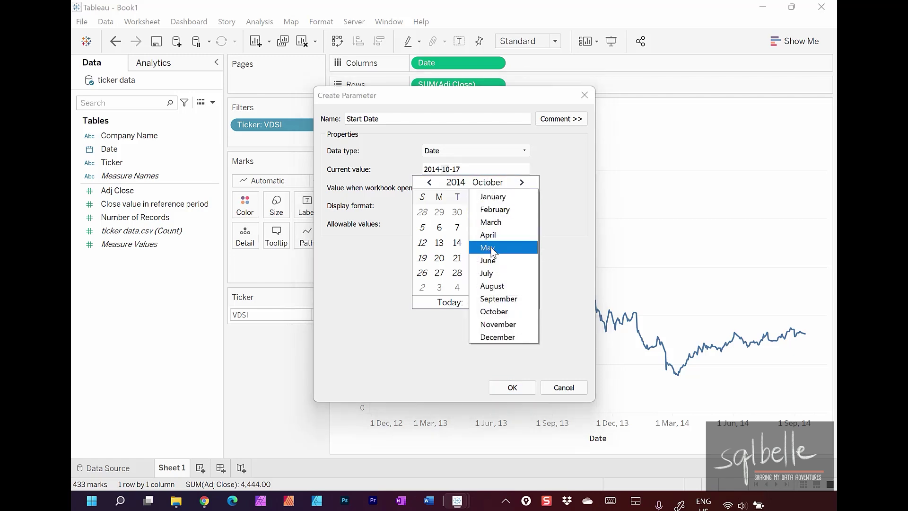
pyautogui.click(495, 209)
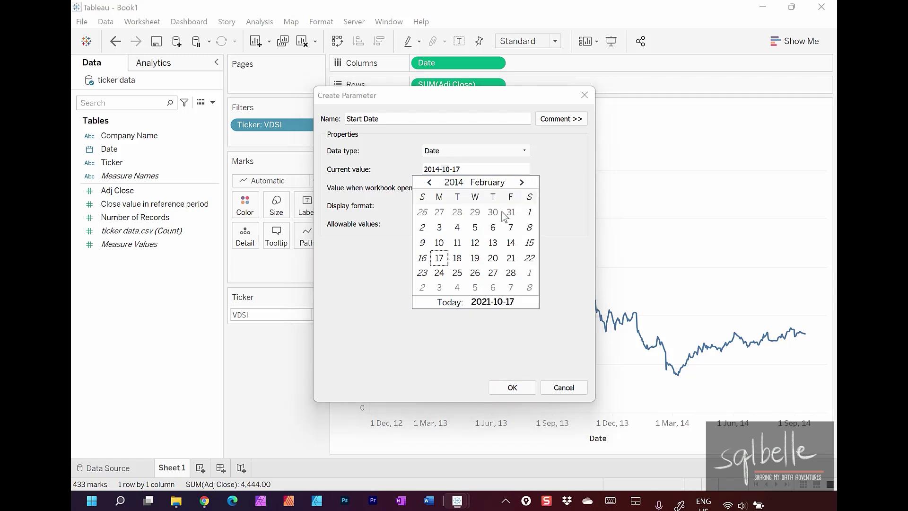
pyautogui.click(531, 213)
pyautogui.click(513, 387)
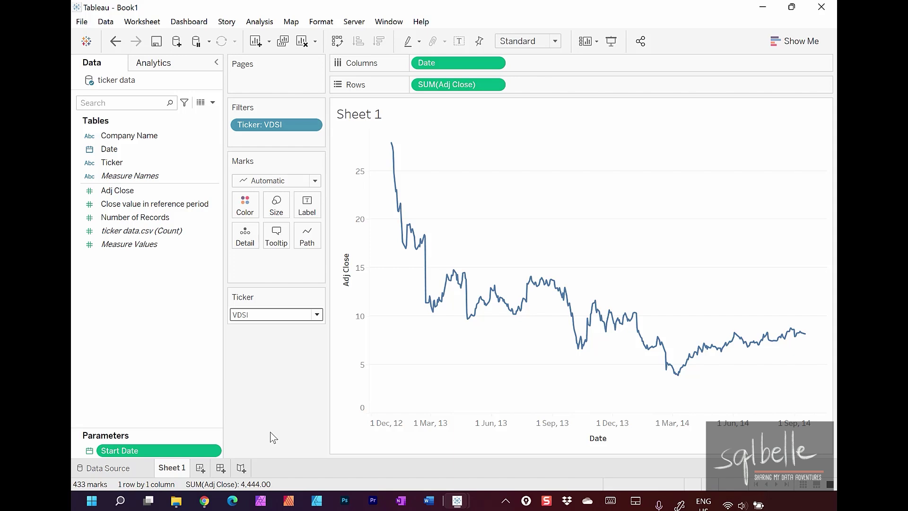
# - Duplicate the Start Date parameter and rename the copy End Date
pyautogui.rightClick(143, 447)
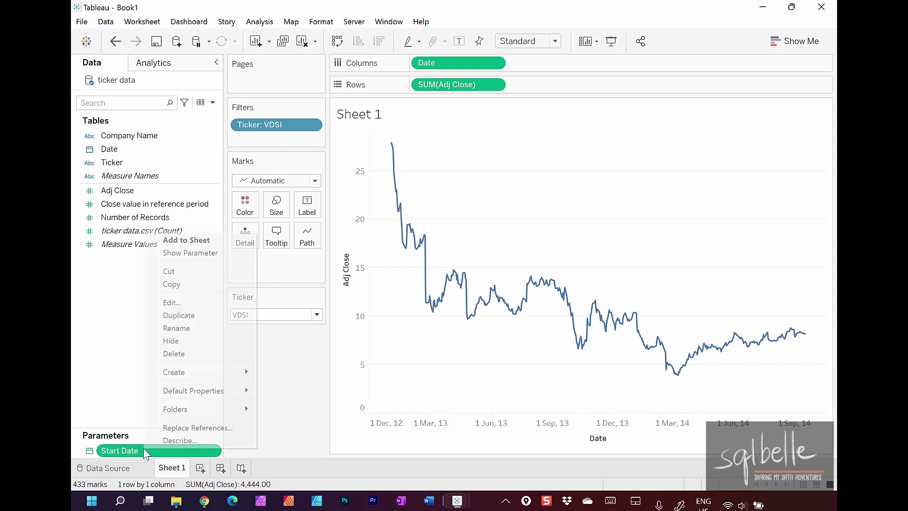
pyautogui.click(183, 315)
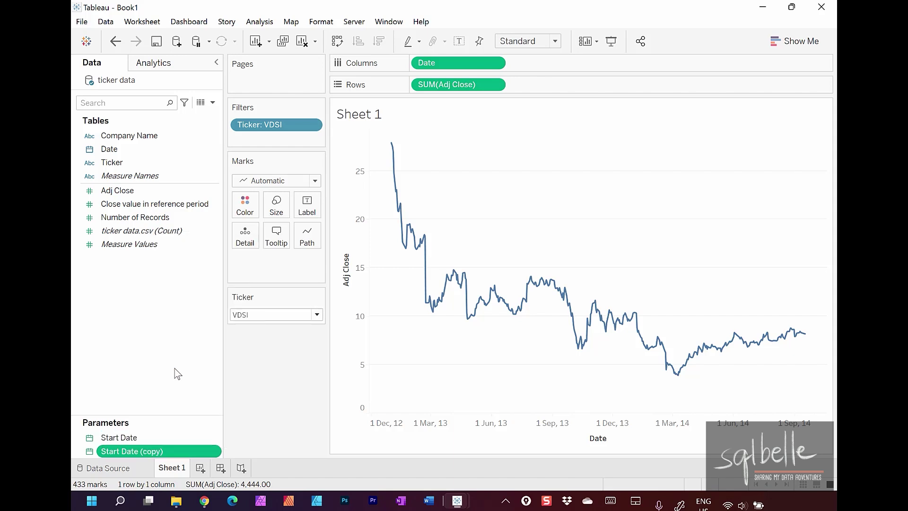
pyautogui.rightClick(144, 453)
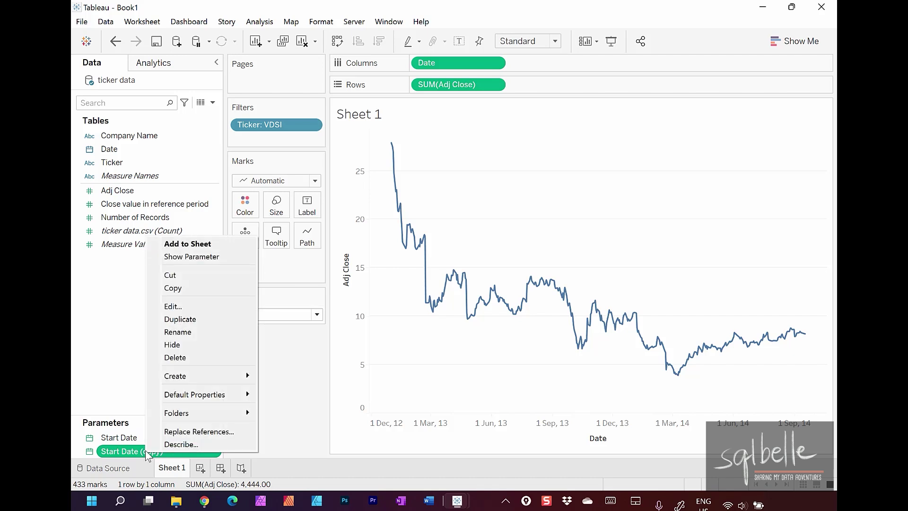
pyautogui.click(202, 307)
pyautogui.write('E')
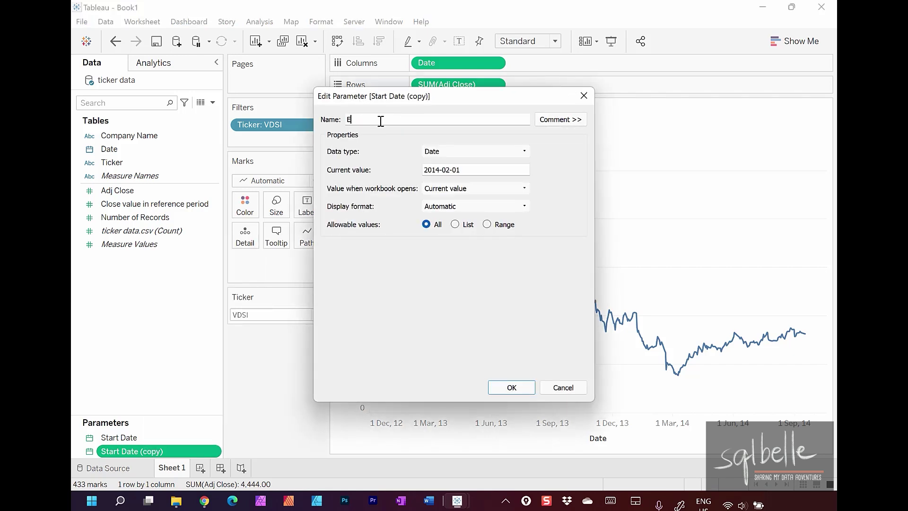
pyautogui.write('nd Date')
# - Set the End Date parameter's current value to 2014-06-01 and save it
pyautogui.click(479, 170)
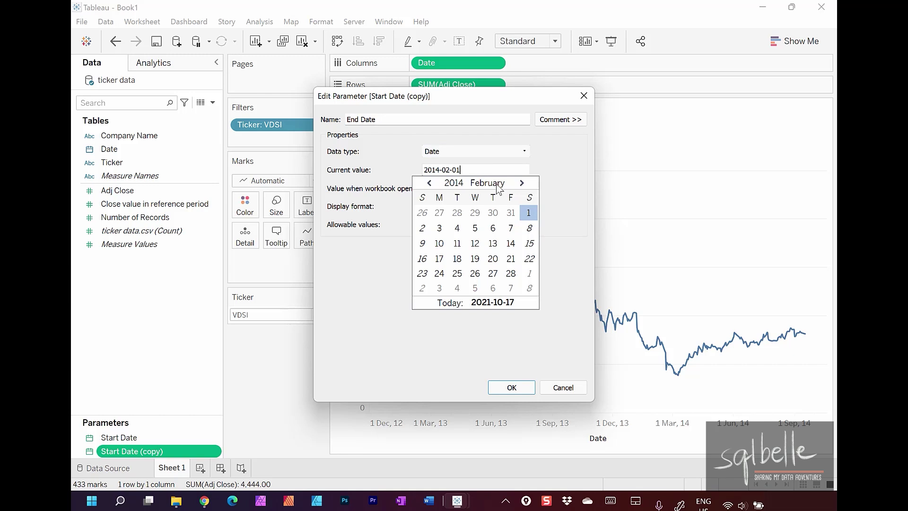
pyautogui.click(495, 183)
pyautogui.click(483, 262)
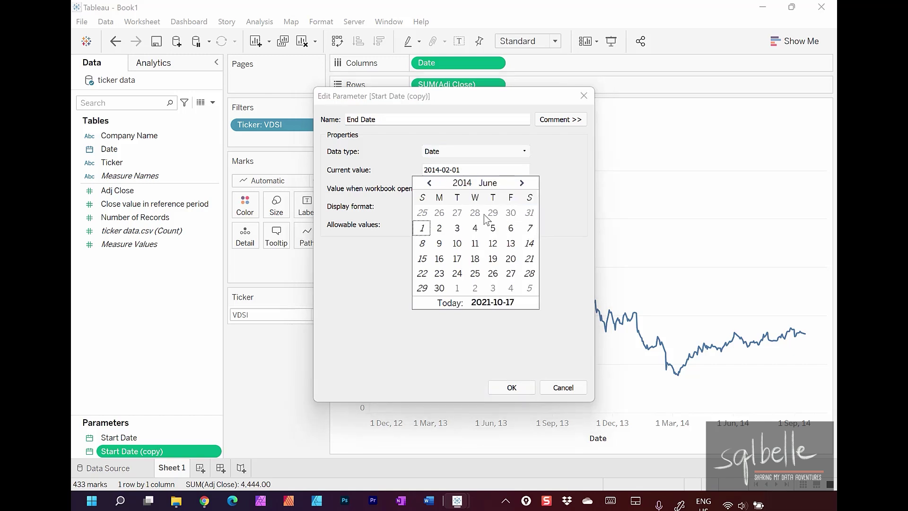
pyautogui.click(424, 229)
pyautogui.click(512, 387)
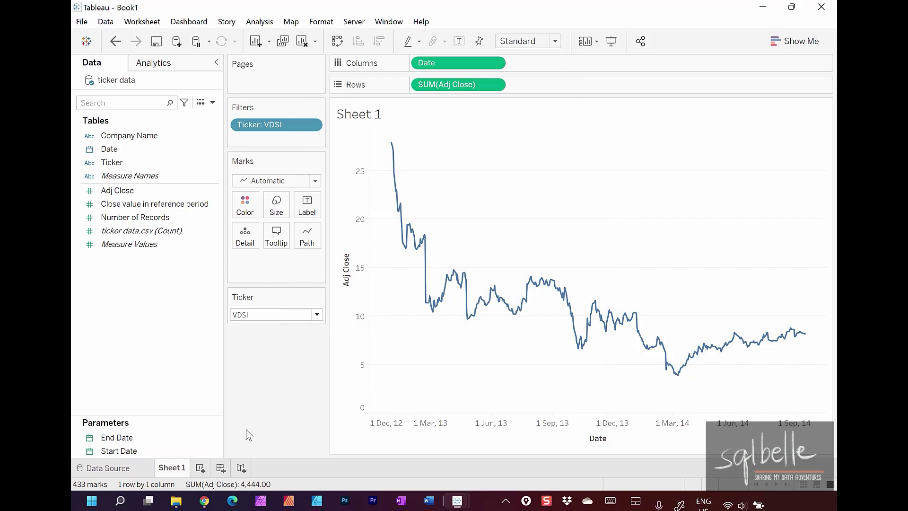
# - Show the controls of both the Start Date and End Date parameters on the sheet
pyautogui.click(165, 438)
pyautogui.keyDown('ctrl'); pyautogui.click(143, 448); pyautogui.keyUp('ctrl')
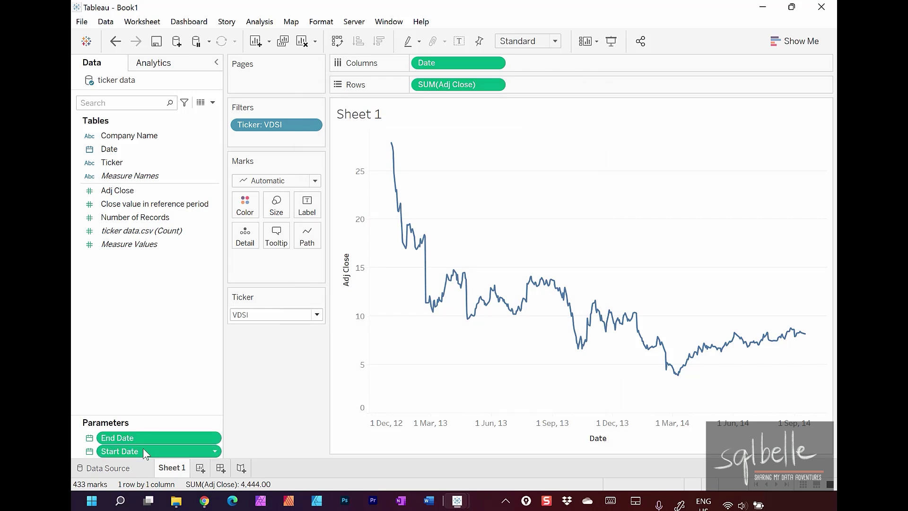
pyautogui.rightClick(145, 438)
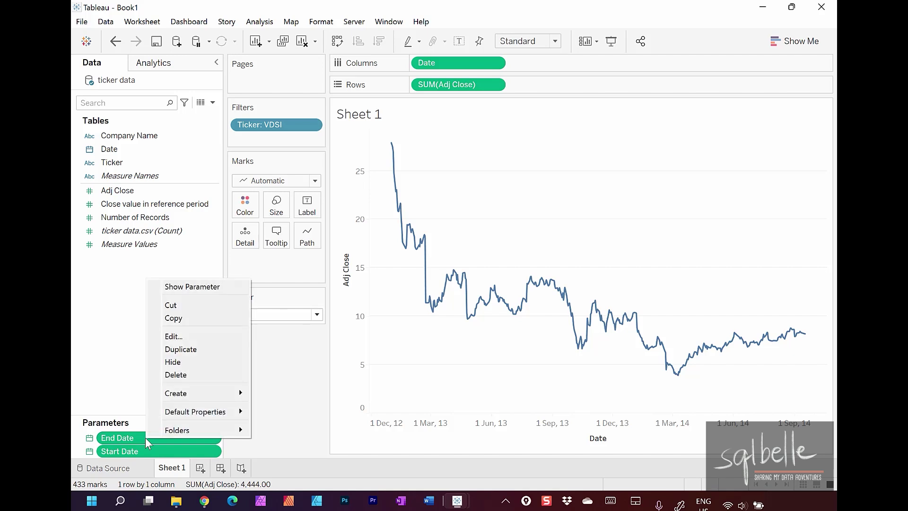
pyautogui.click(213, 289)
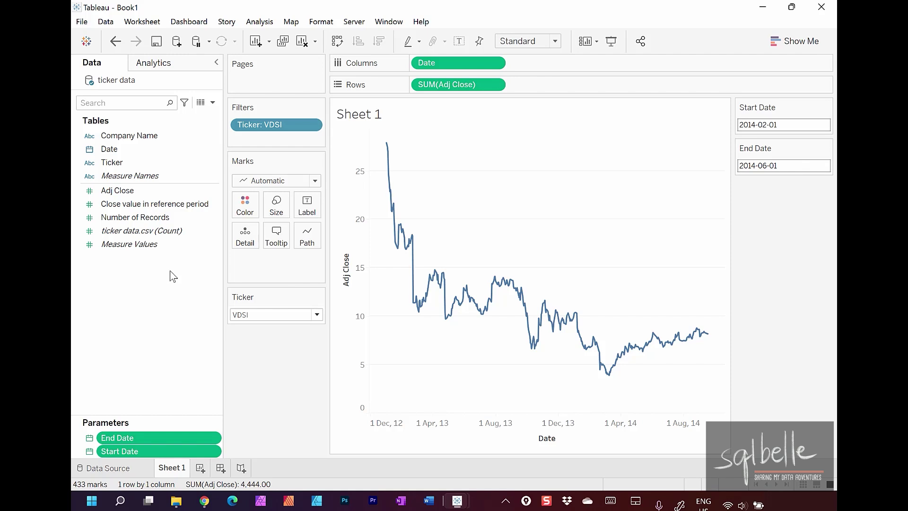
# - Add a reference band on Date across the entire table and set its From value to the Start Date parameter
pyautogui.click(166, 63)
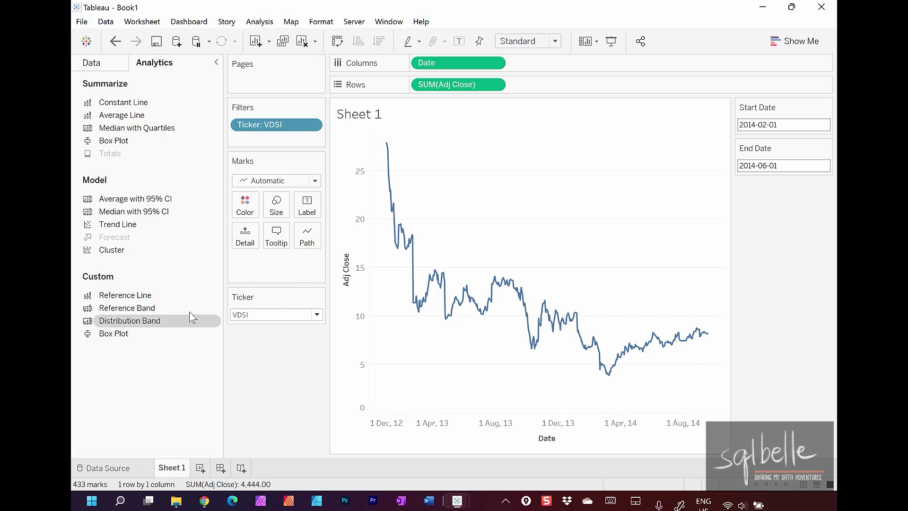
pyautogui.moveTo(130, 313); pyautogui.dragTo(452, 193)
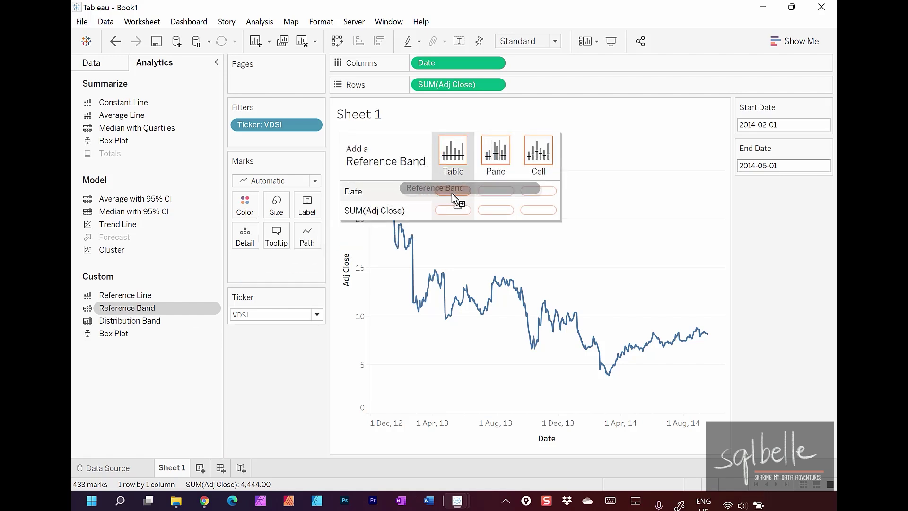
pyautogui.moveTo(452, 193)
pyautogui.mouseDown()
pyautogui.moveTo(451, 140)
pyautogui.moveTo(455, 226)
pyautogui.moveTo(452, 195)
pyautogui.mouseUp()
pyautogui.moveTo(445, 88); pyautogui.dragTo(272, 82)
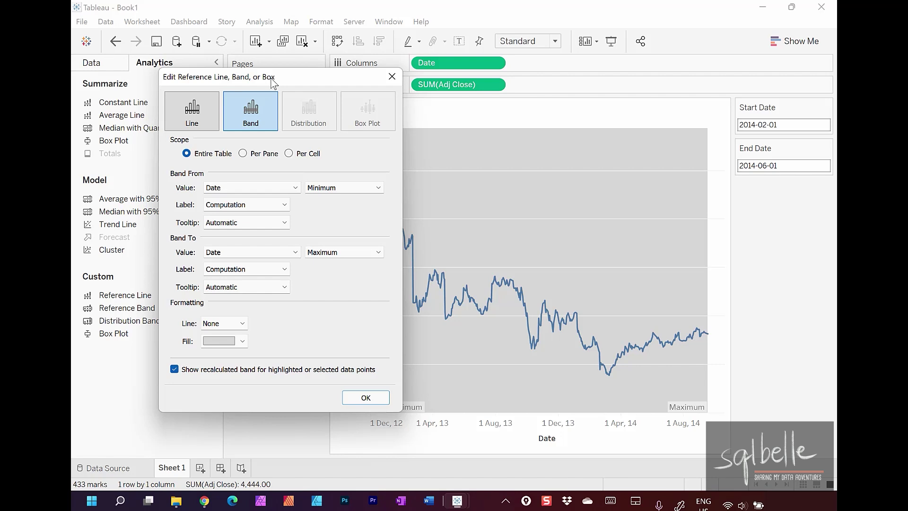
pyautogui.click(241, 190)
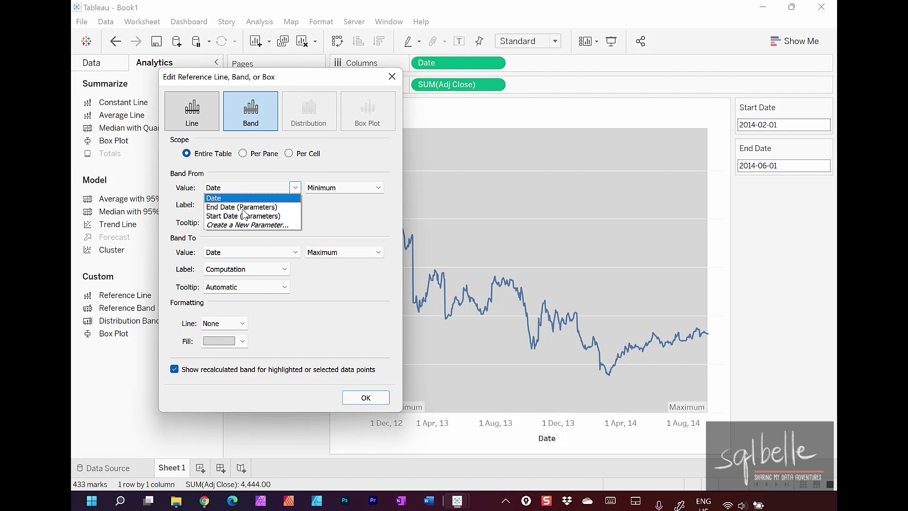
pyautogui.click(240, 217)
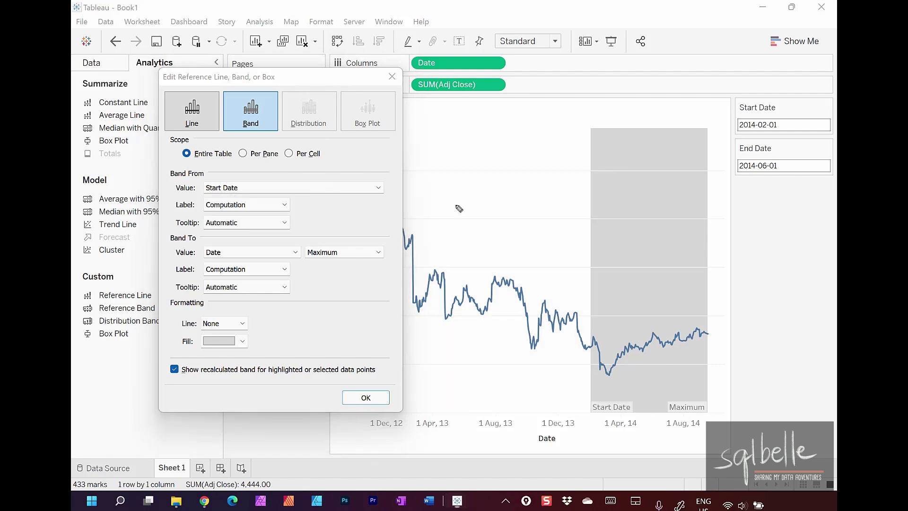
# - Draw an arrow to the band's starting edge and set the band's To value to the End Date parameter
pyautogui.moveTo(437, 207)
pyautogui.mouseDown()
pyautogui.moveTo(582, 201)
pyautogui.moveTo(579, 212)
pyautogui.mouseUp()
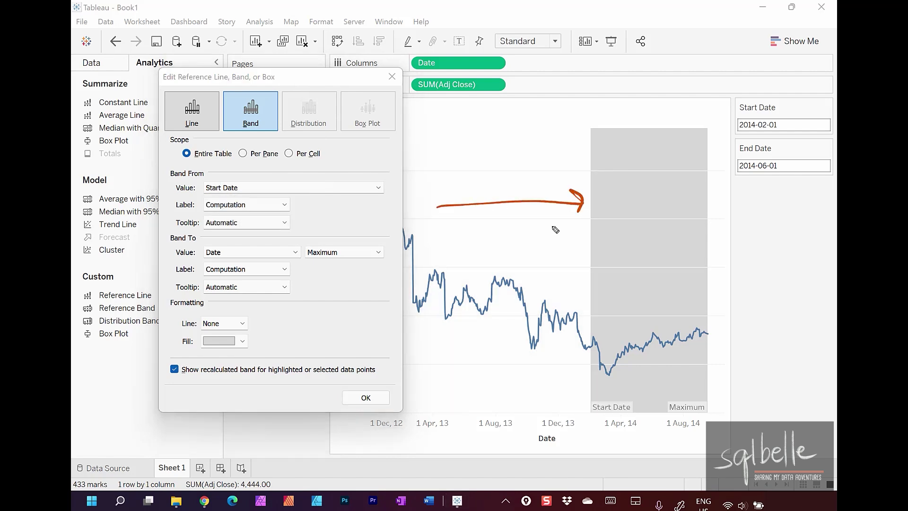
pyautogui.click(260, 254)
pyautogui.click(232, 267)
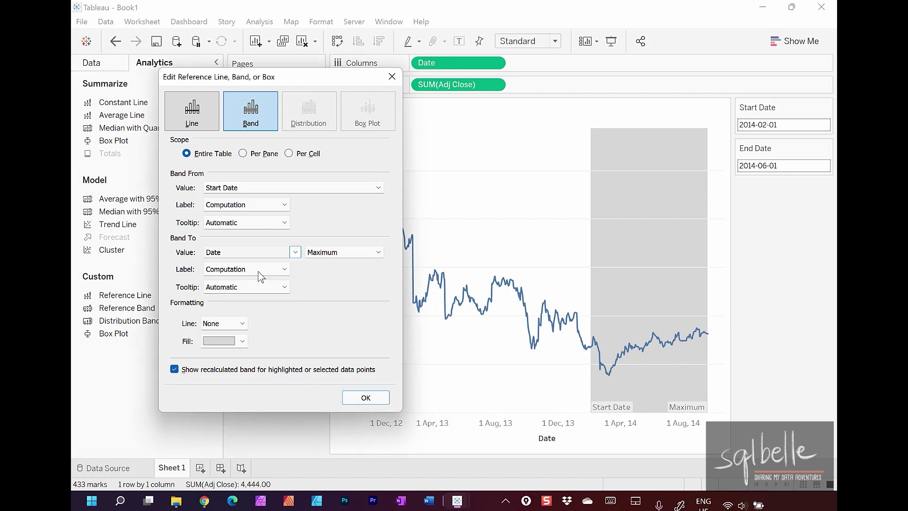
# - Circle the Start Date and End Date labels on the chart and draw arrows to both Computation label settings
pyautogui.moveTo(628, 394); pyautogui.dragTo(640, 408)
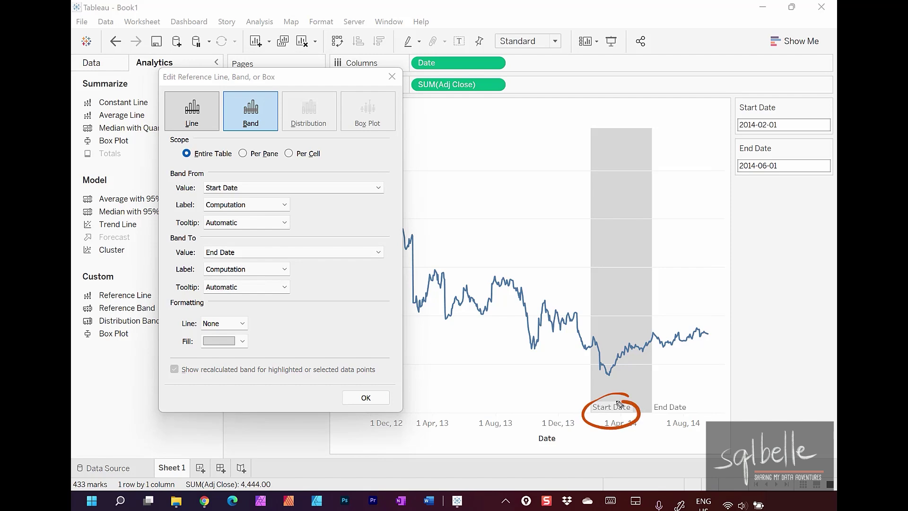
pyautogui.moveTo(704, 408)
pyautogui.mouseDown()
pyautogui.moveTo(651, 413)
pyautogui.moveTo(692, 393)
pyautogui.mouseUp()
pyautogui.moveTo(301, 170); pyautogui.dragTo(262, 208)
pyautogui.moveTo(260, 190); pyautogui.dragTo(271, 210)
pyautogui.moveTo(256, 268); pyautogui.dragTo(293, 303)
pyautogui.moveTo(257, 279)
pyautogui.mouseDown()
pyautogui.moveTo(264, 263)
pyautogui.moveTo(281, 268)
pyautogui.mouseUp()
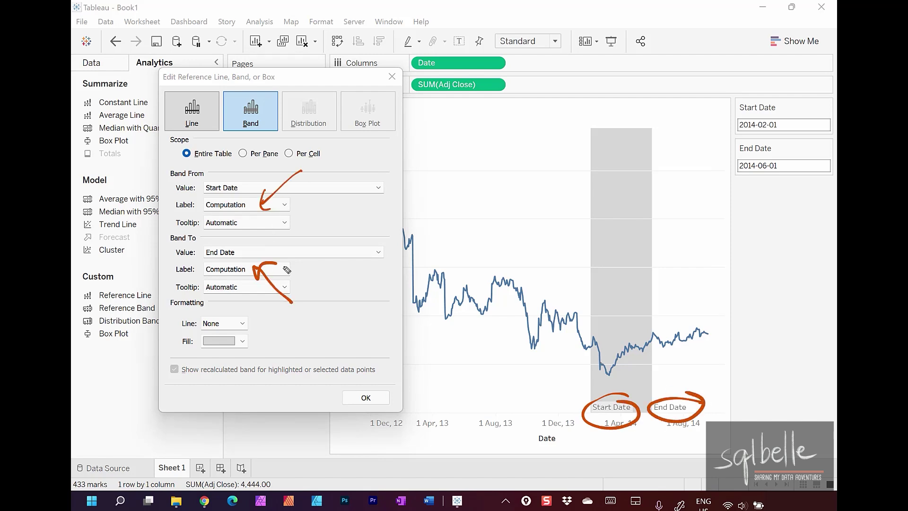
# - Clear the annotations, set both the From and To labels of the reference band to None, and apply the band settings
pyautogui.press('Escape')
pyautogui.click(246, 205)
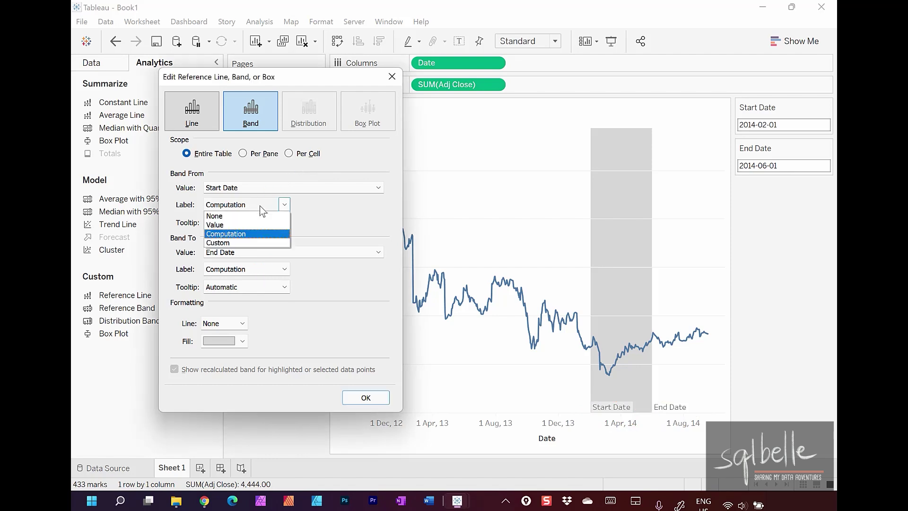
pyautogui.click(222, 214)
pyautogui.click(248, 269)
pyautogui.click(238, 279)
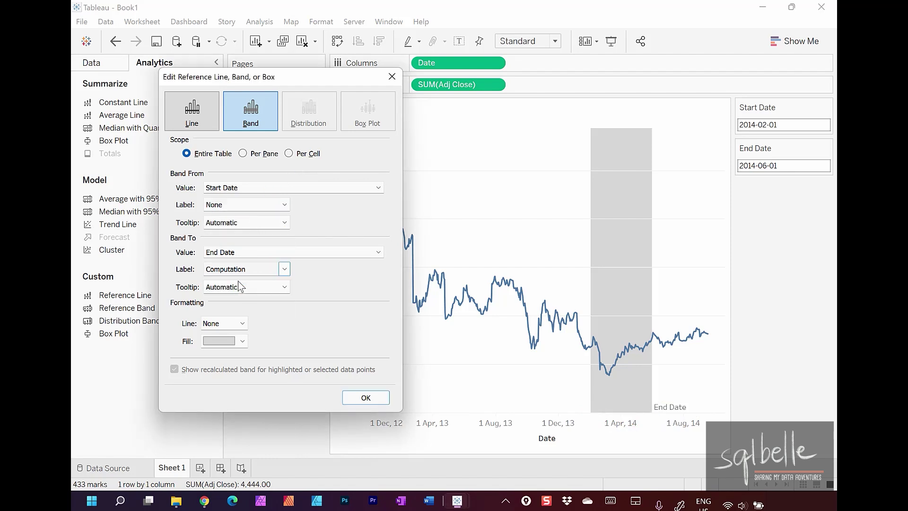
pyautogui.click(360, 398)
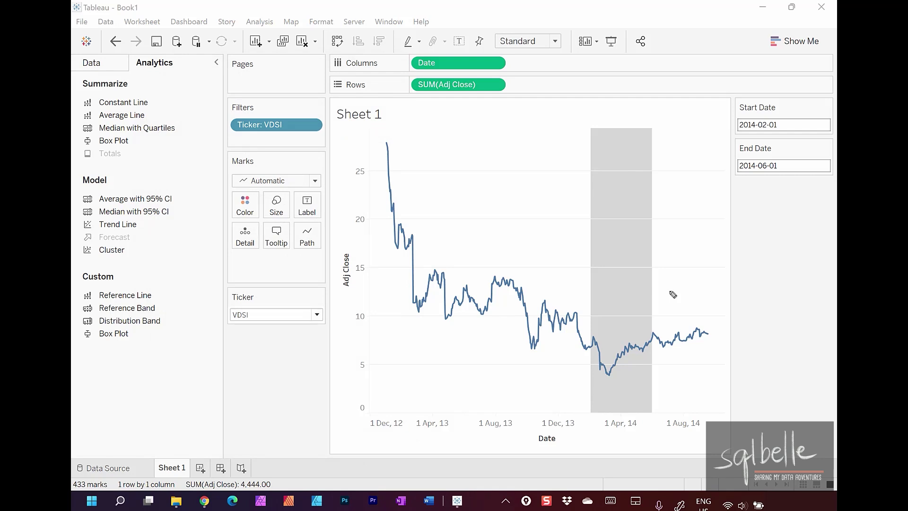
# - Set the grid lines of the sheet to None in the line formatting
pyautogui.click(331, 22)
pyautogui.click(333, 138)
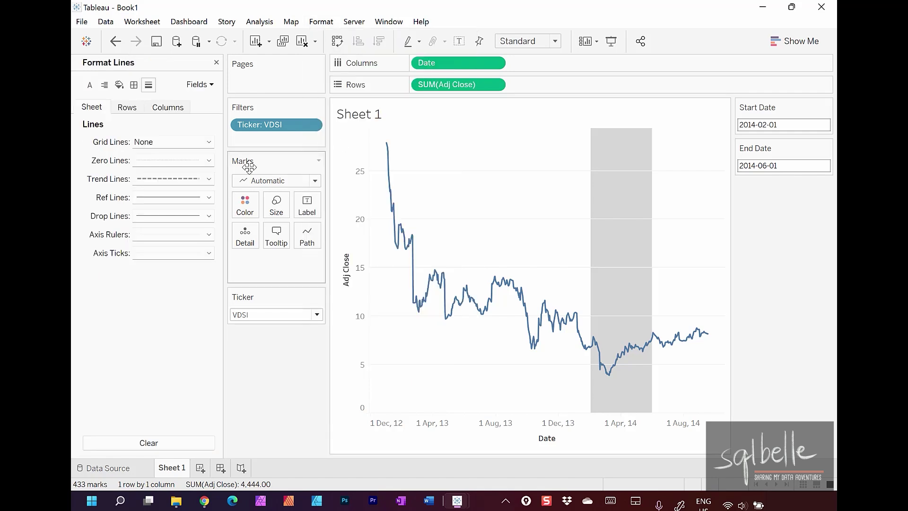
pyautogui.click(158, 145)
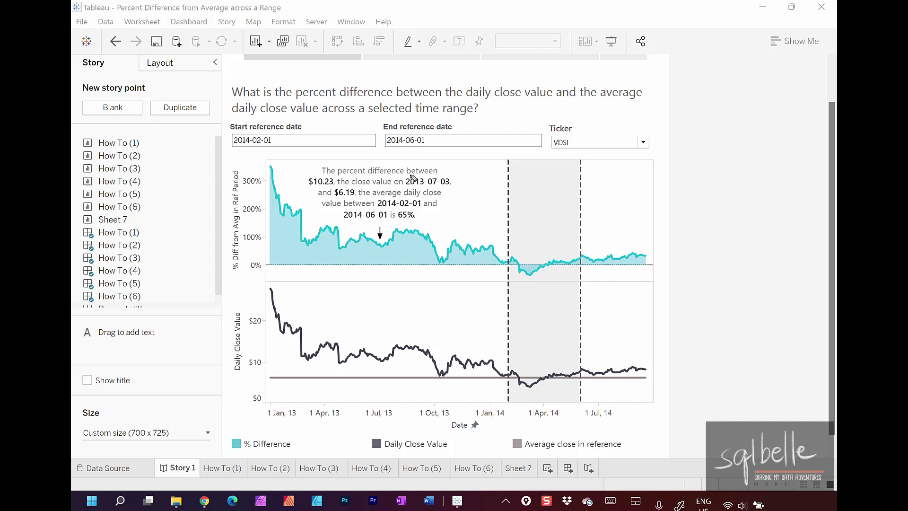
# - Mark the close date in the example's annotation and define a new parameter named Selected Date with data type Date
pyautogui.moveTo(457, 175)
pyautogui.mouseDown()
pyautogui.moveTo(424, 169)
pyautogui.moveTo(469, 186)
pyautogui.moveTo(438, 171)
pyautogui.mouseUp()
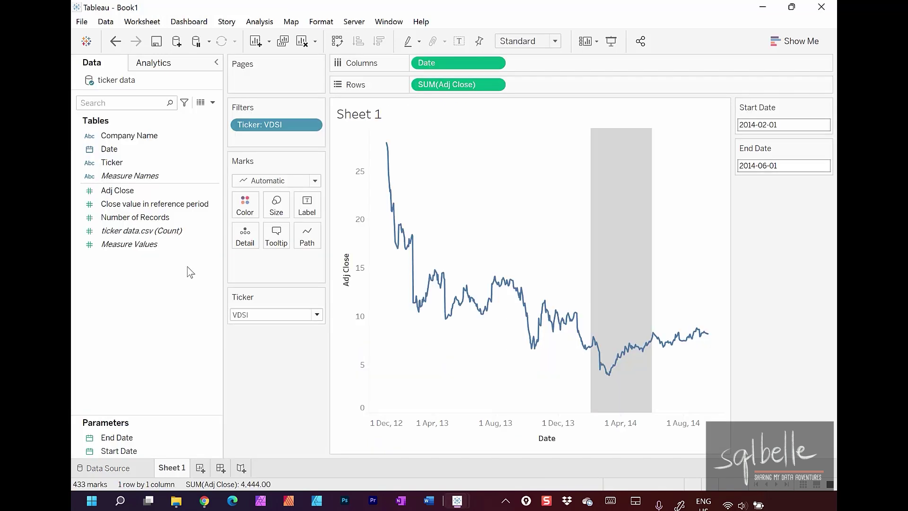
pyautogui.click(213, 103)
pyautogui.click(179, 129)
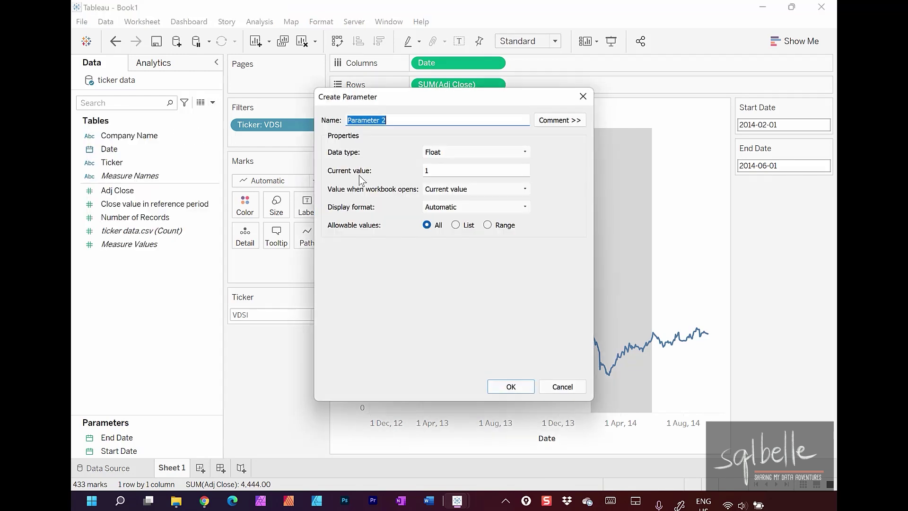
pyautogui.write('Selec')
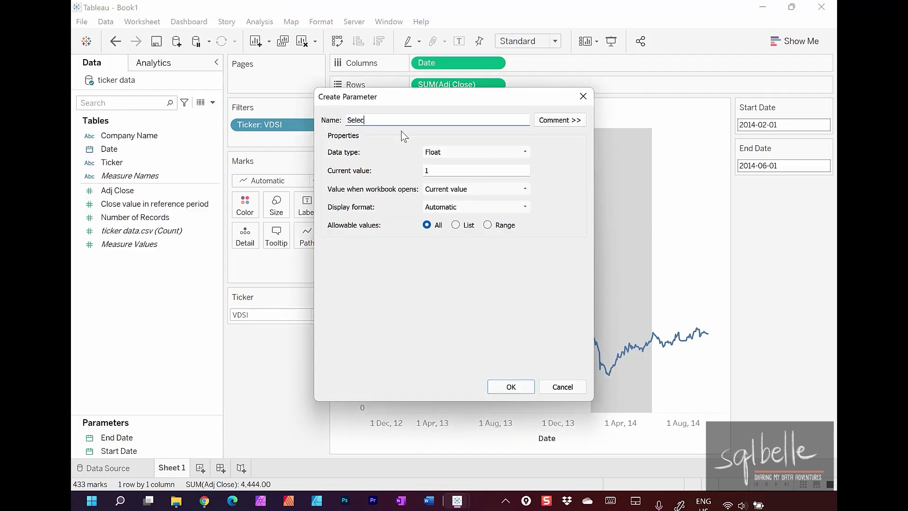
pyautogui.write('ted Date')
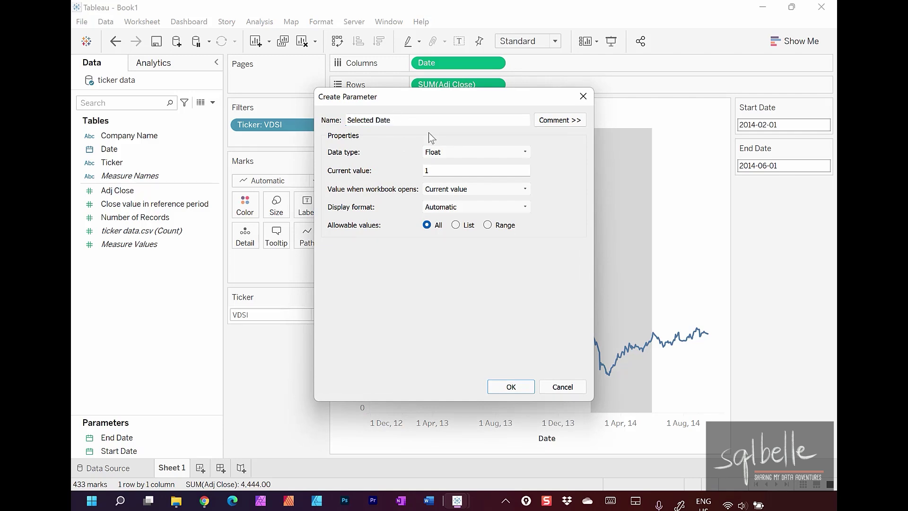
pyautogui.click(438, 152)
pyautogui.click(453, 197)
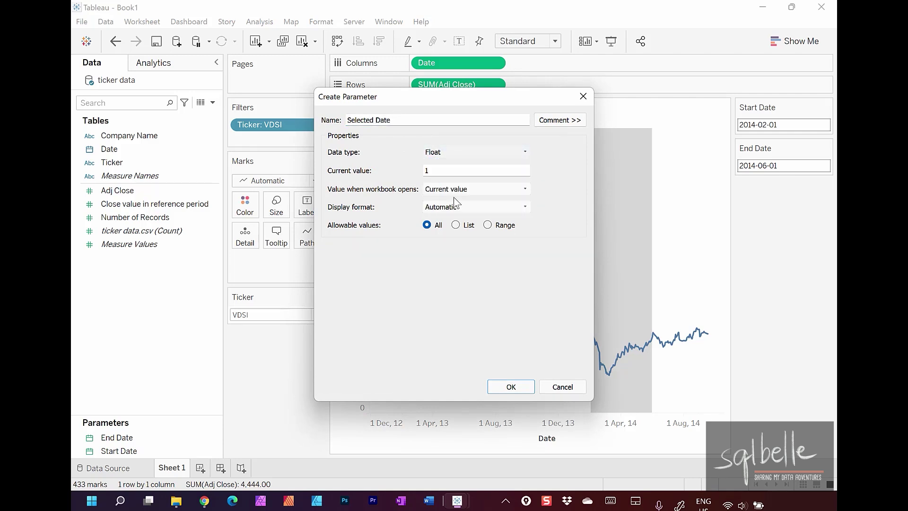
# - Set the parameter's current value to 2013-07-03 and finish creating it
pyautogui.click(439, 171)
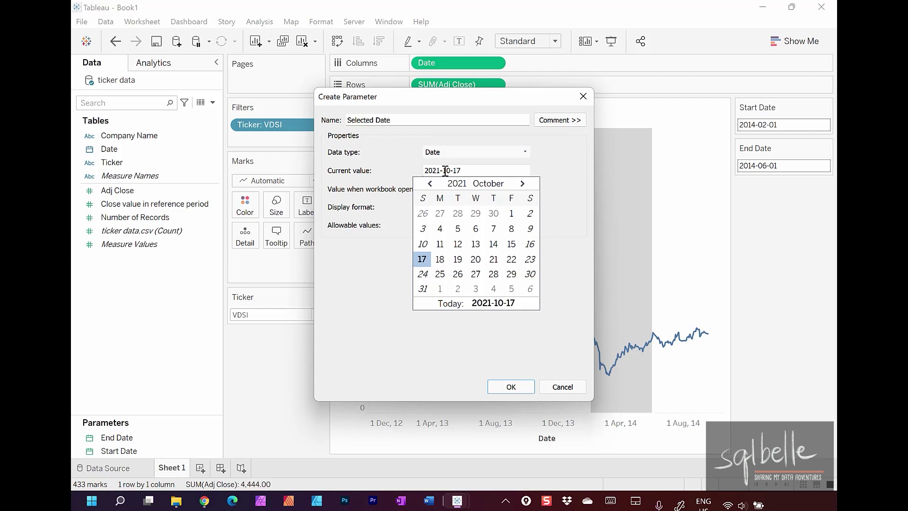
pyautogui.press('BackSpace')
pyautogui.press('BackSpace')
pyautogui.write('13')
pyautogui.doubleClick(445, 171)
pyautogui.click(488, 185)
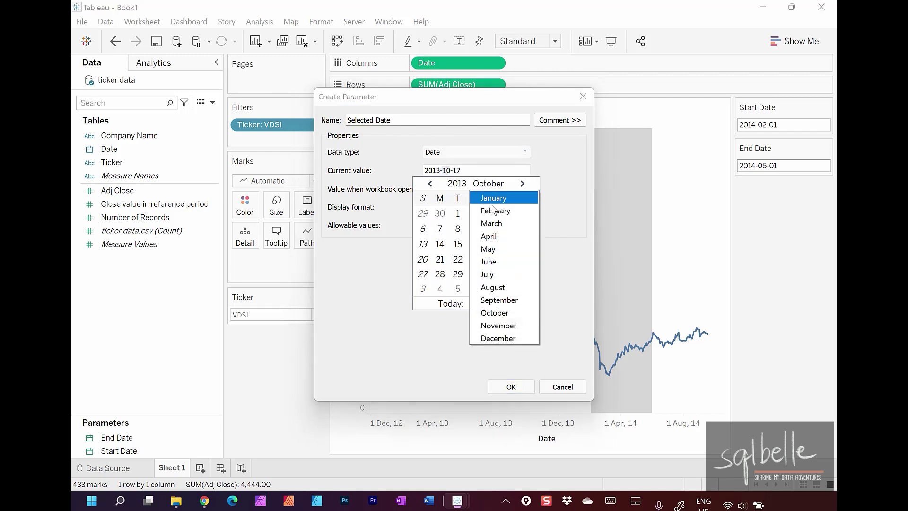
pyautogui.click(506, 274)
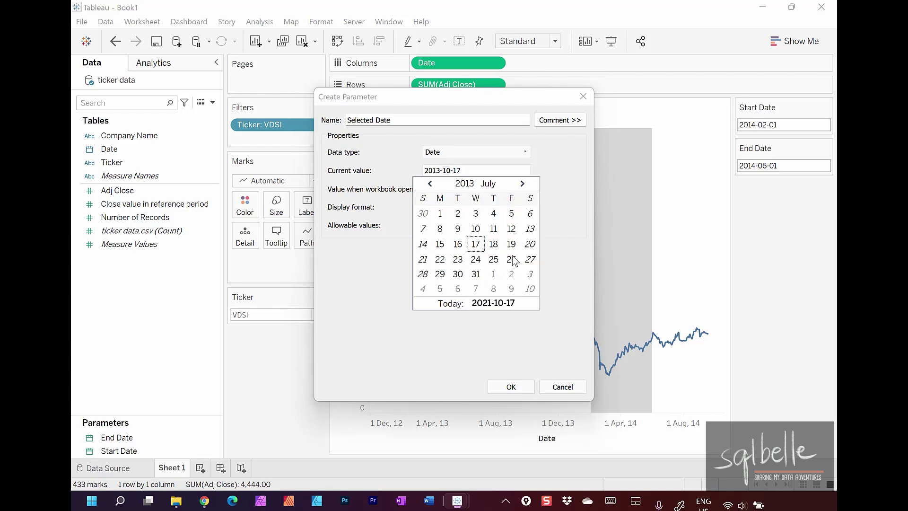
pyautogui.click(477, 213)
pyautogui.click(510, 387)
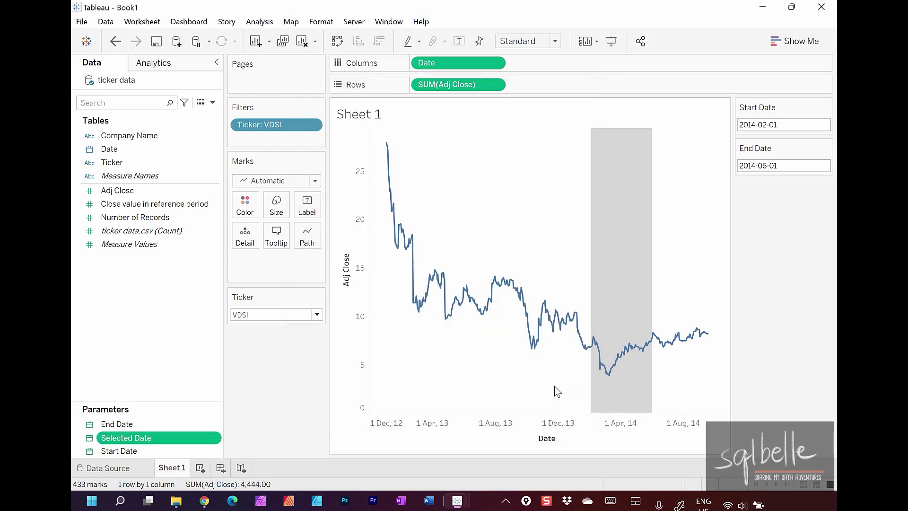
# - Rename Sheet 1 as Chart
pyautogui.click(181, 467)
pyautogui.write('Chart')
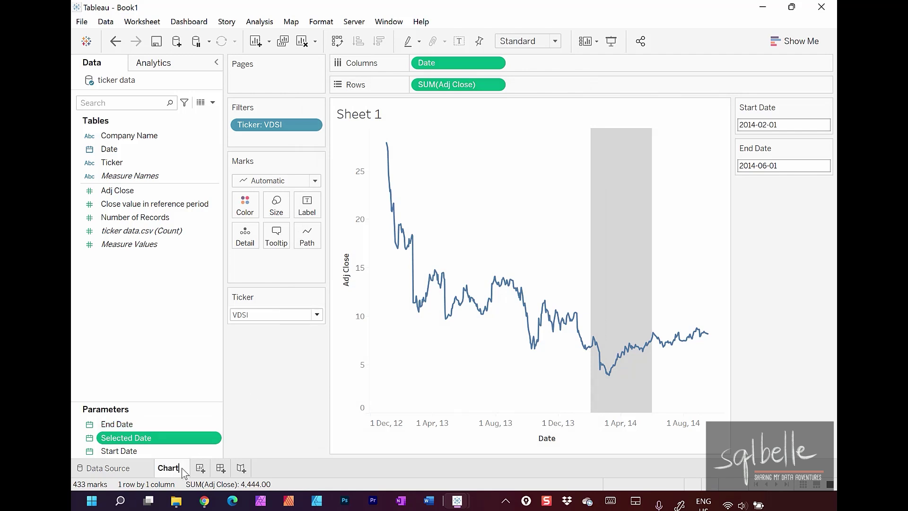
pyautogui.press('Return')
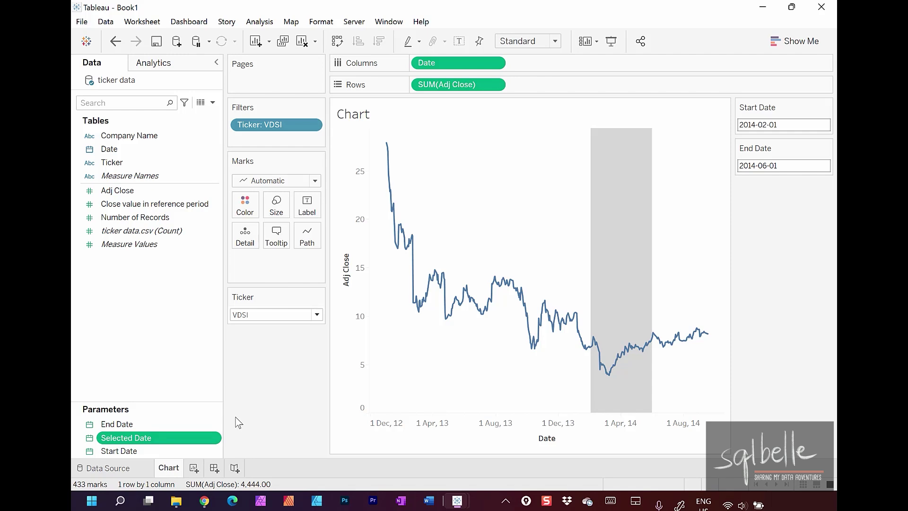
# - Add a new worksheet and name it Details
pyautogui.click(194, 467)
pyautogui.doubleClick(200, 468)
pyautogui.write('De')
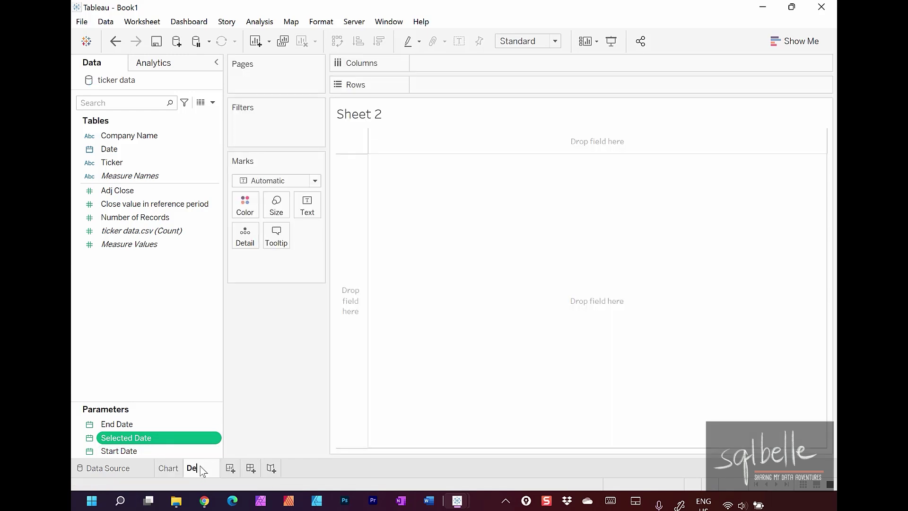
pyautogui.write('tails')
pyautogui.press('Return')
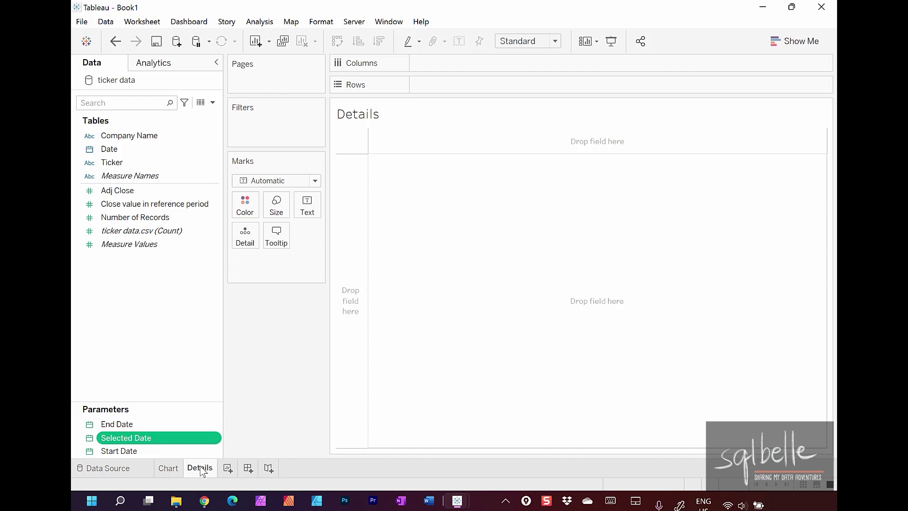
pyautogui.click(259, 299)
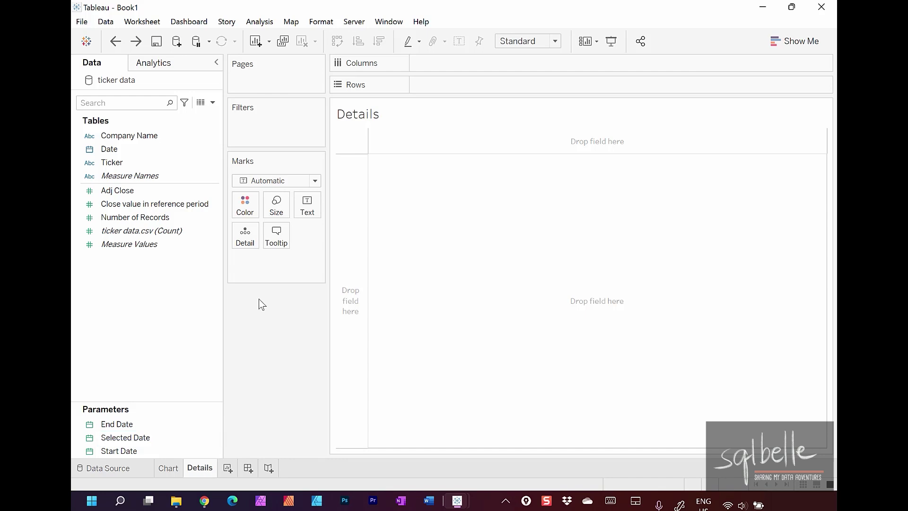
# - Place Ticker on Rows and keep only the VDSI ticker in the Details sheet
pyautogui.moveTo(134, 161); pyautogui.dragTo(451, 89)
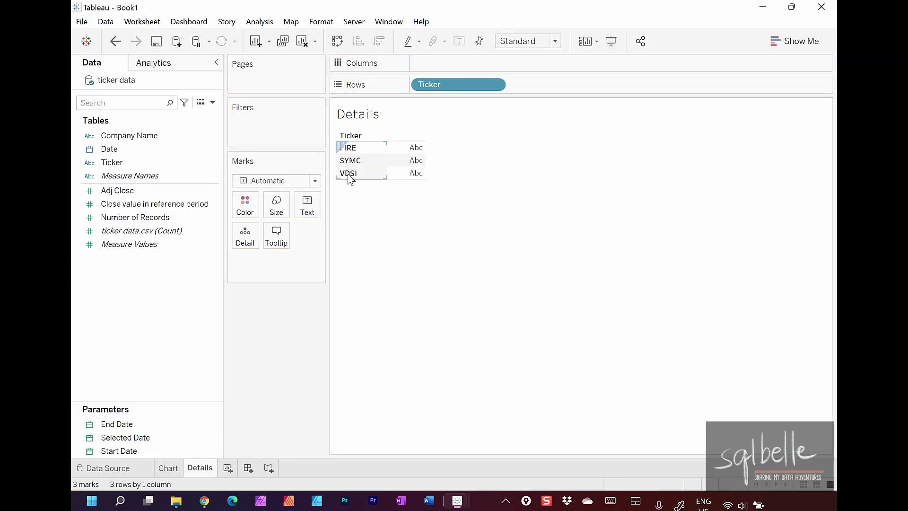
pyautogui.rightClick(348, 174)
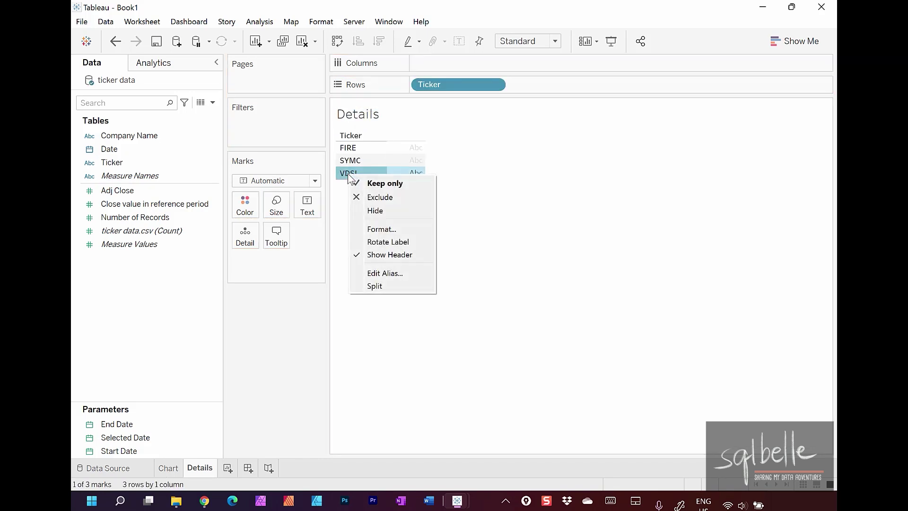
pyautogui.click(380, 183)
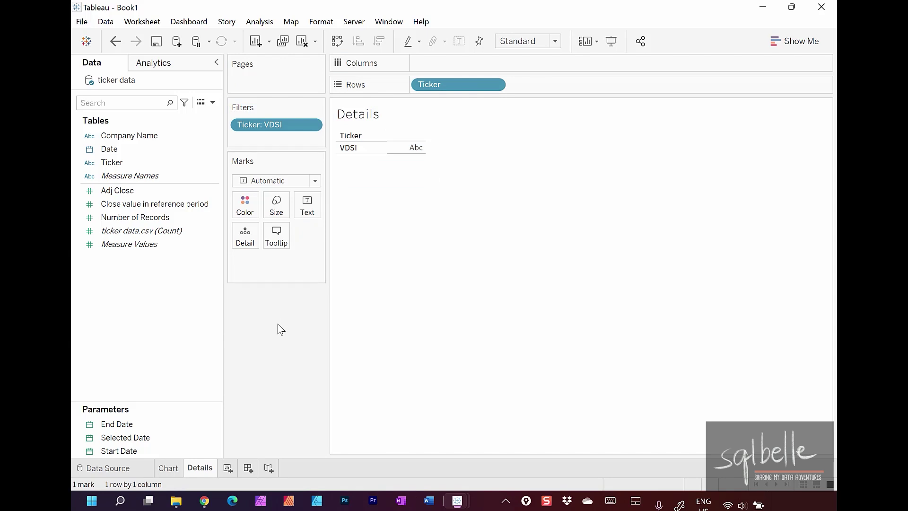
# - Add Date to Rows as a discrete field after Ticker and show Adj Close as the text values
pyautogui.moveTo(116, 151); pyautogui.dragTo(508, 90)
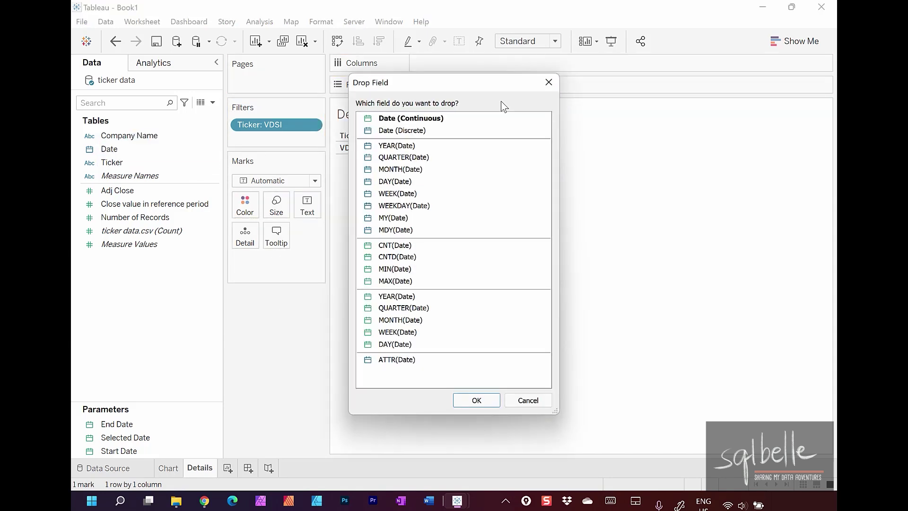
pyautogui.click(416, 131)
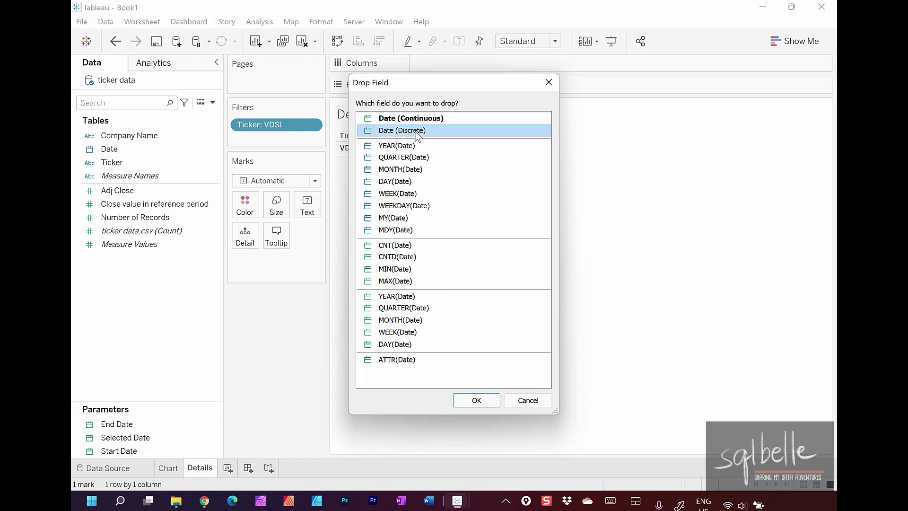
pyautogui.click(477, 401)
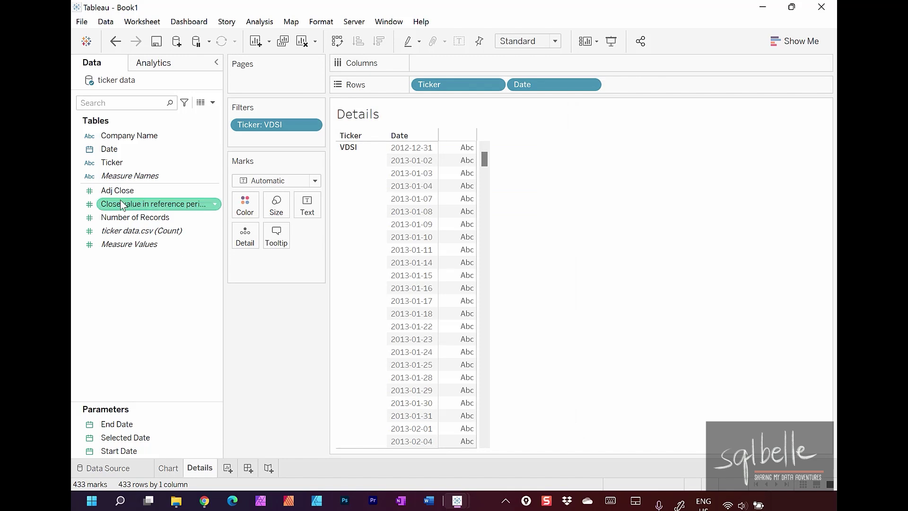
pyautogui.moveTo(117, 190); pyautogui.dragTo(309, 209)
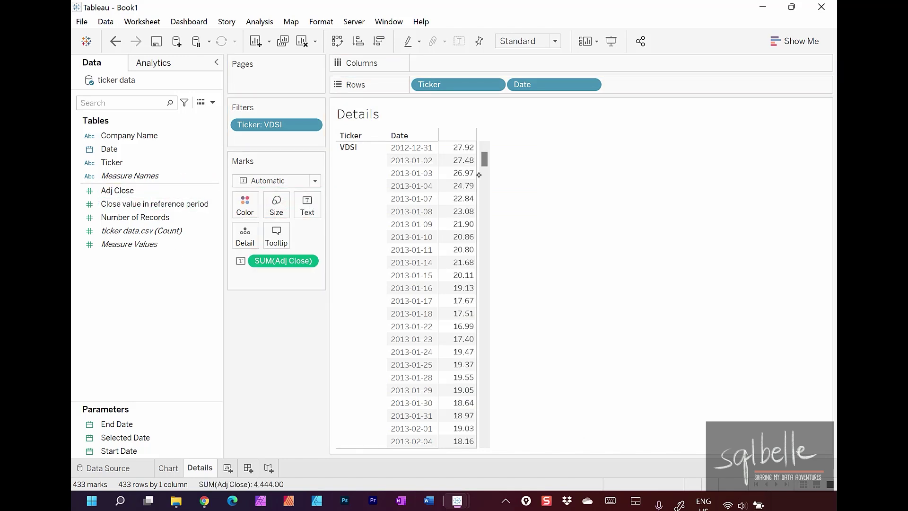
# - Circle the Adj Close value for 2013-01-04 and the SUM aggregation of Adj Close, and clear the annotations
pyautogui.moveTo(465, 178)
pyautogui.mouseDown()
pyautogui.moveTo(454, 194)
pyautogui.moveTo(487, 178)
pyautogui.mouseUp()
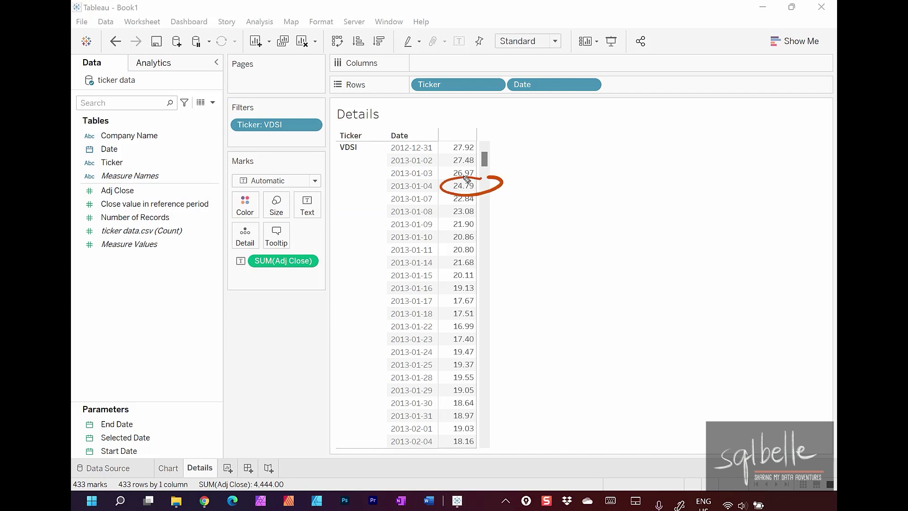
pyautogui.moveTo(275, 240)
pyautogui.mouseDown()
pyautogui.moveTo(245, 279)
pyautogui.moveTo(279, 238)
pyautogui.mouseUp()
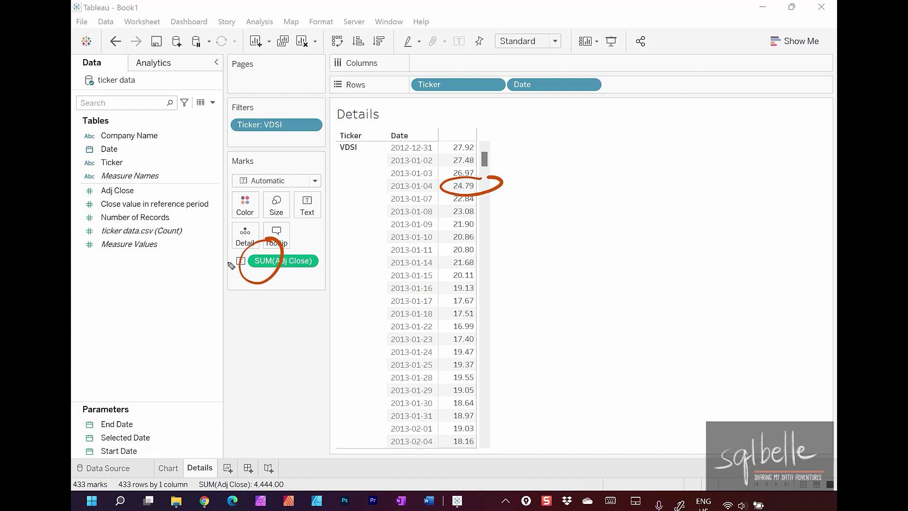
pyautogui.press('Escape')
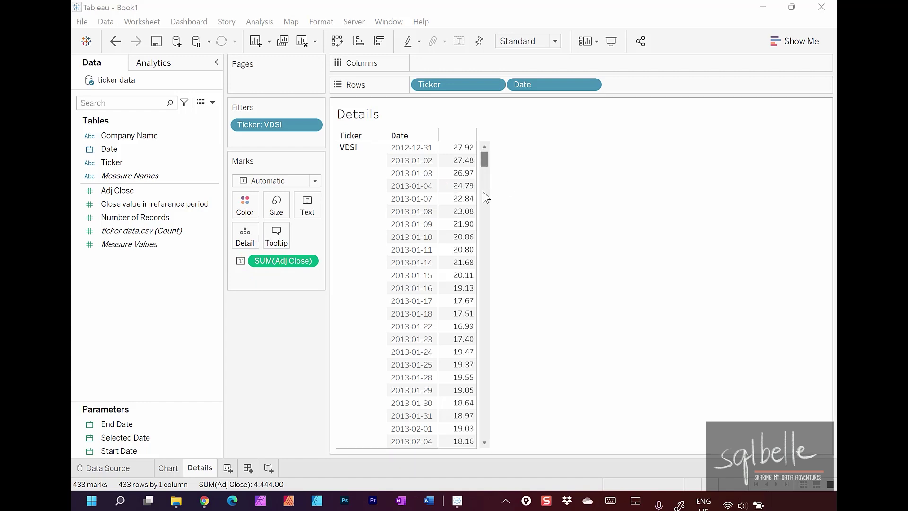
# - Inspect the full underlying data of the 2013-01-04 Adj Close mark and close the data view
pyautogui.click(466, 186)
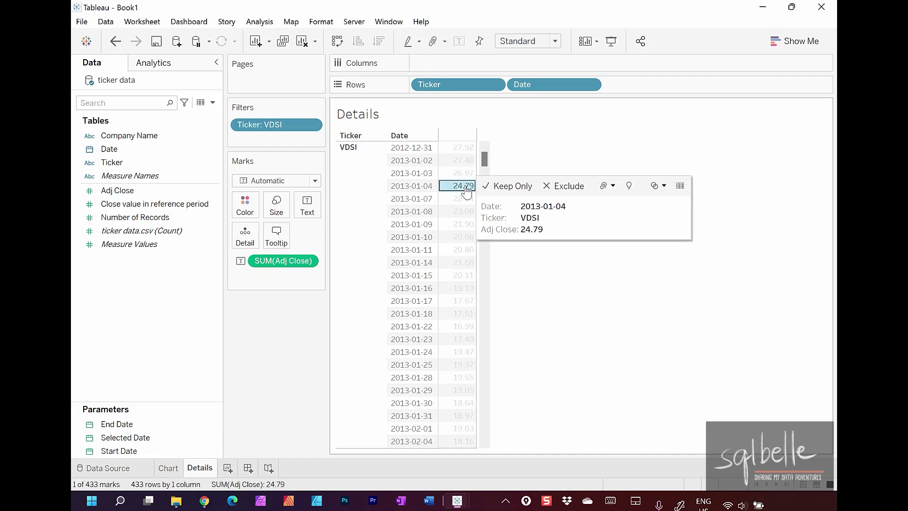
pyautogui.click(680, 186)
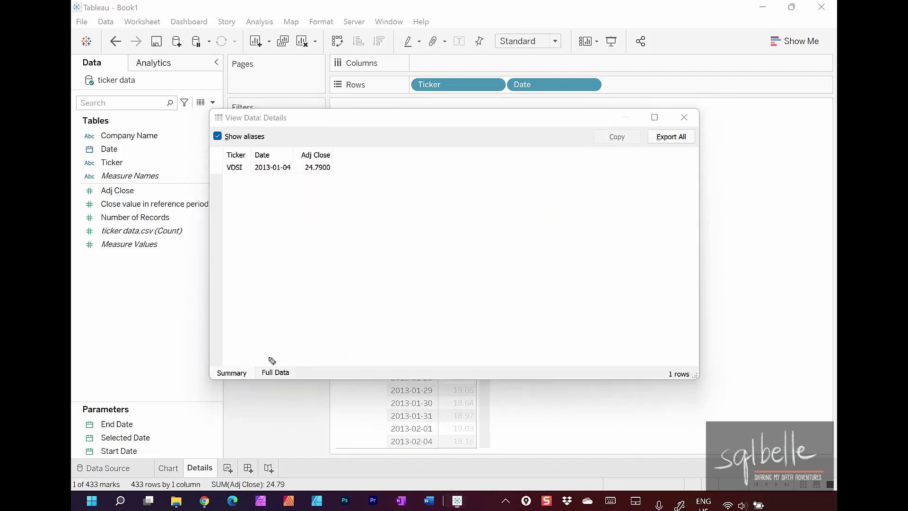
pyautogui.moveTo(303, 356); pyautogui.dragTo(290, 358)
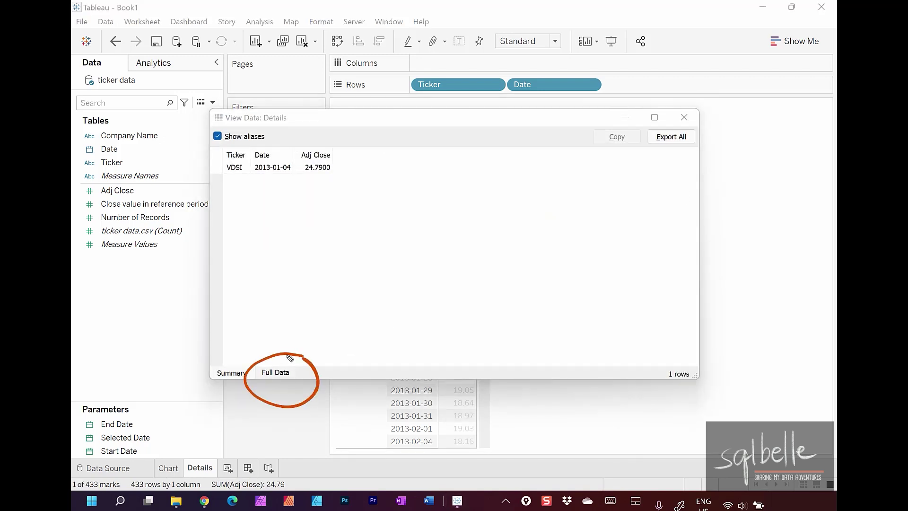
pyautogui.click(277, 375)
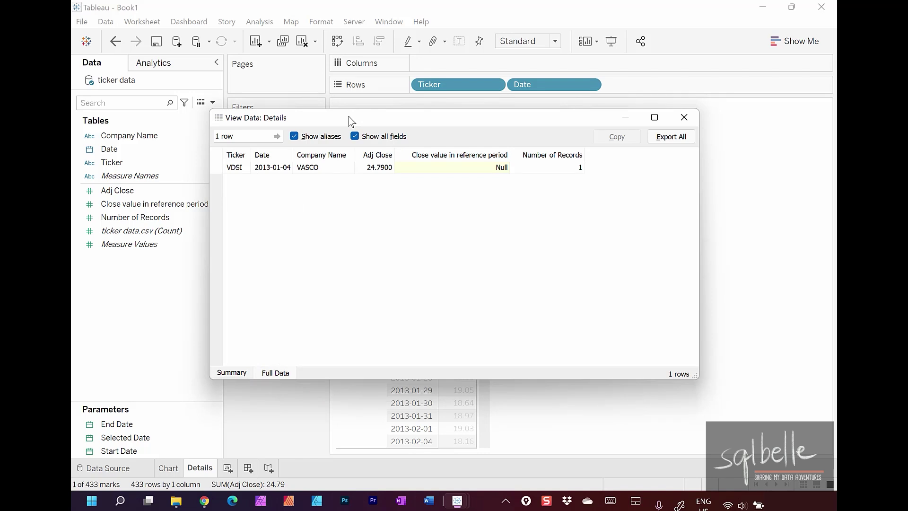
pyautogui.click(684, 118)
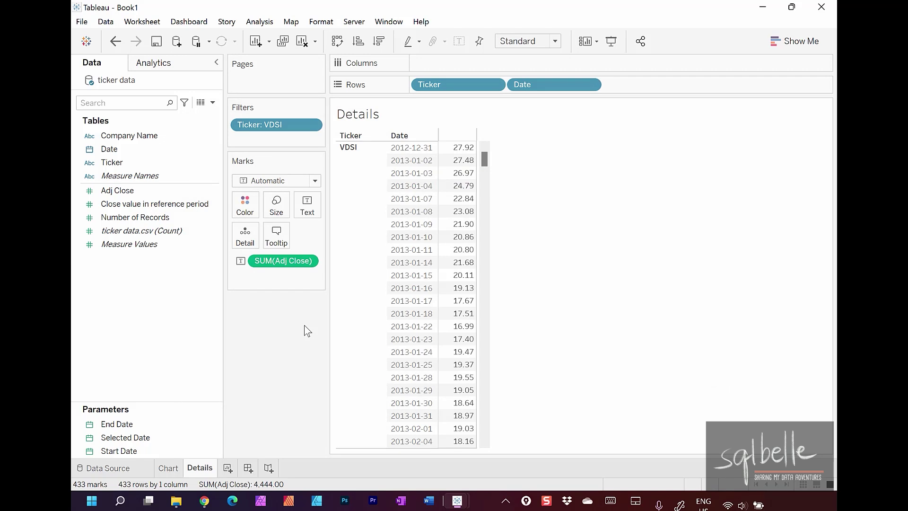
# - Create a calculated field named "Within Date?" and begin its formula with [Date] >= [Start Date]
pyautogui.click(214, 102)
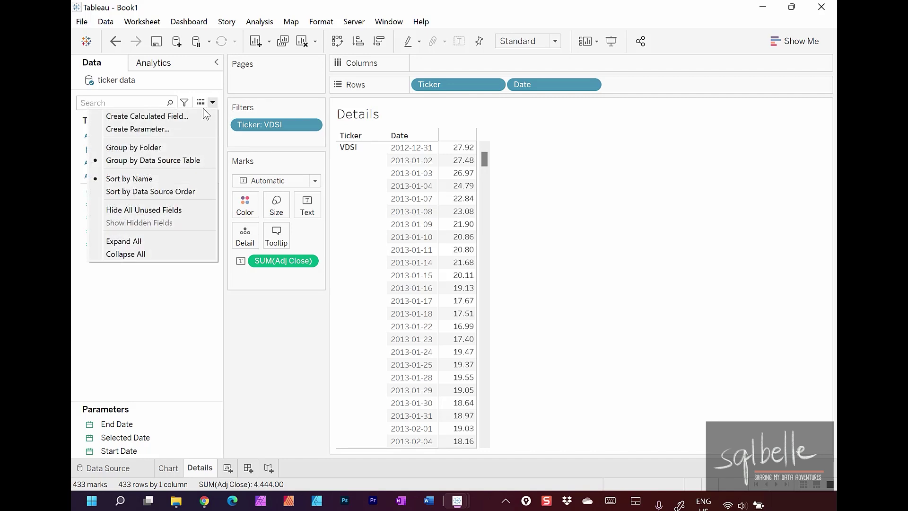
pyautogui.click(202, 112)
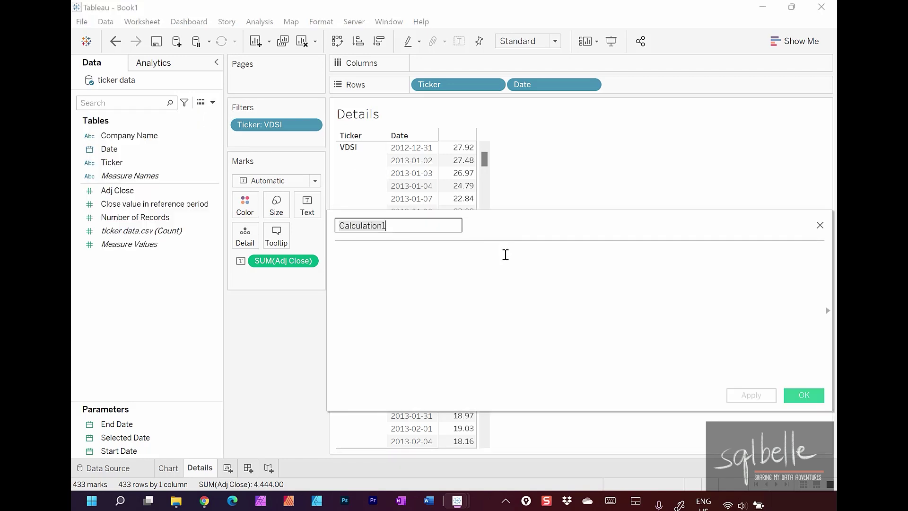
pyautogui.write('Within Date?')
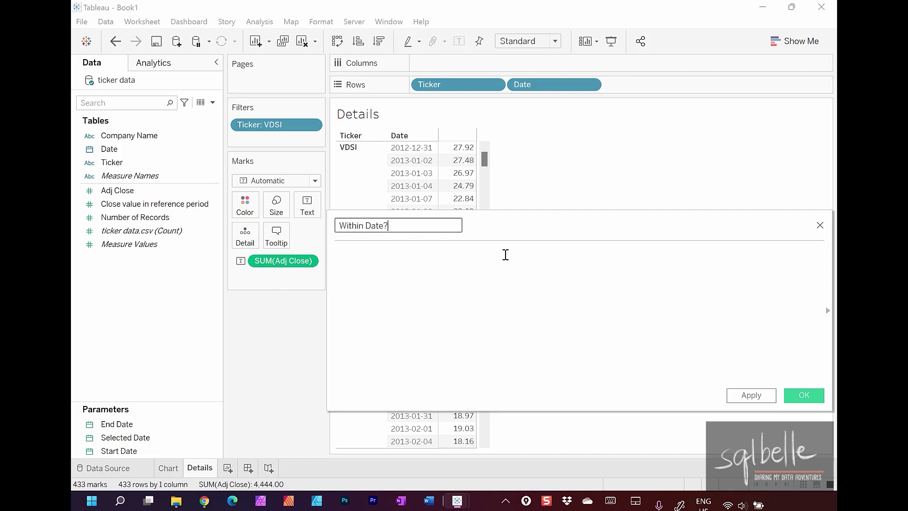
pyautogui.click(476, 308)
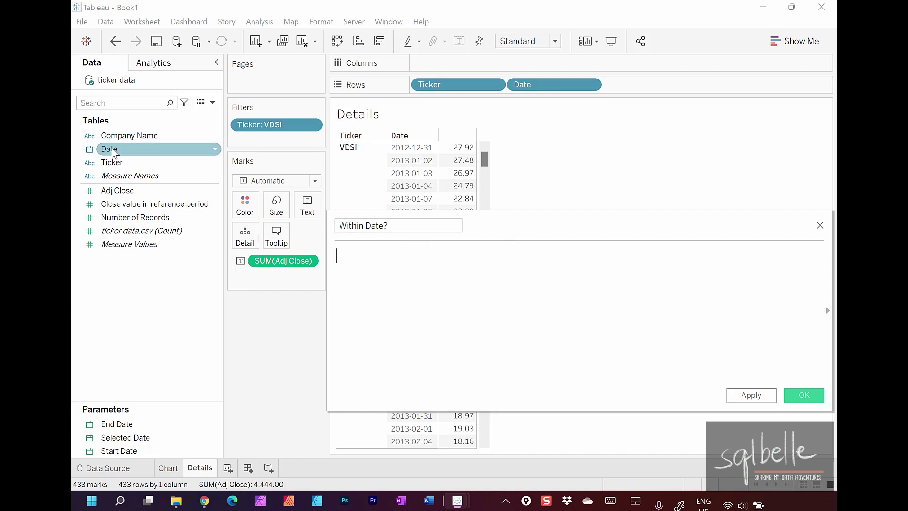
pyautogui.moveTo(112, 150); pyautogui.dragTo(447, 299)
pyautogui.write('>=')
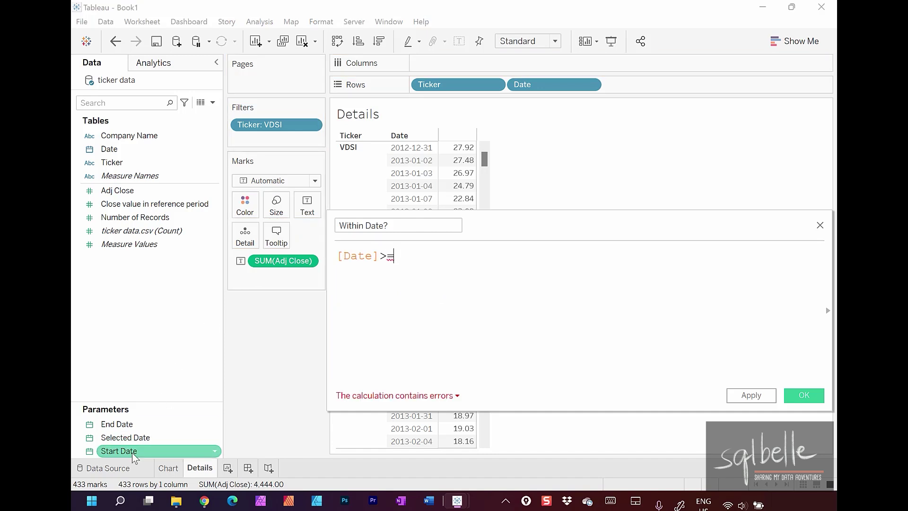
pyautogui.moveTo(133, 457); pyautogui.dragTo(426, 286)
# - Add the condition AND [Date] <= [End Date] to the Within Date? formula, even out the operator spacing, and save the field
pyautogui.press('Return')
pyautogui.write('AND ')
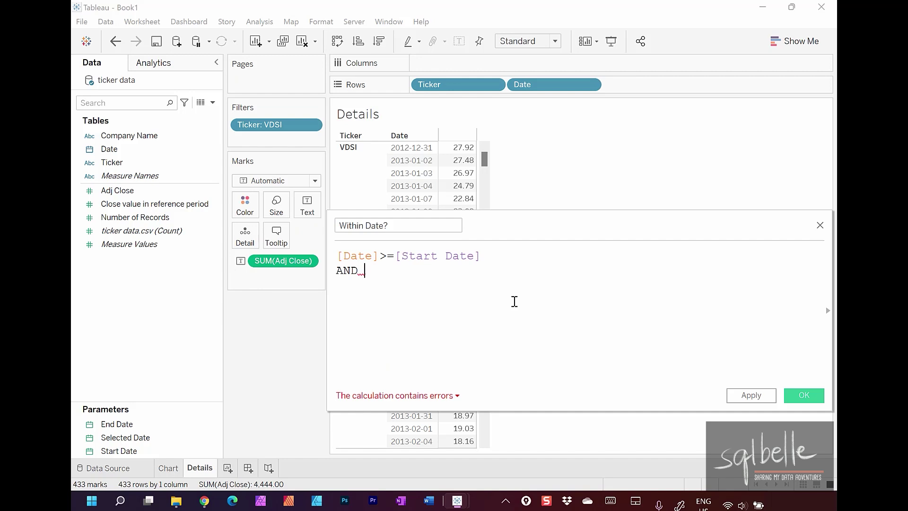
pyautogui.write('Da')
pyautogui.press('Return')
pyautogui.write('<=')
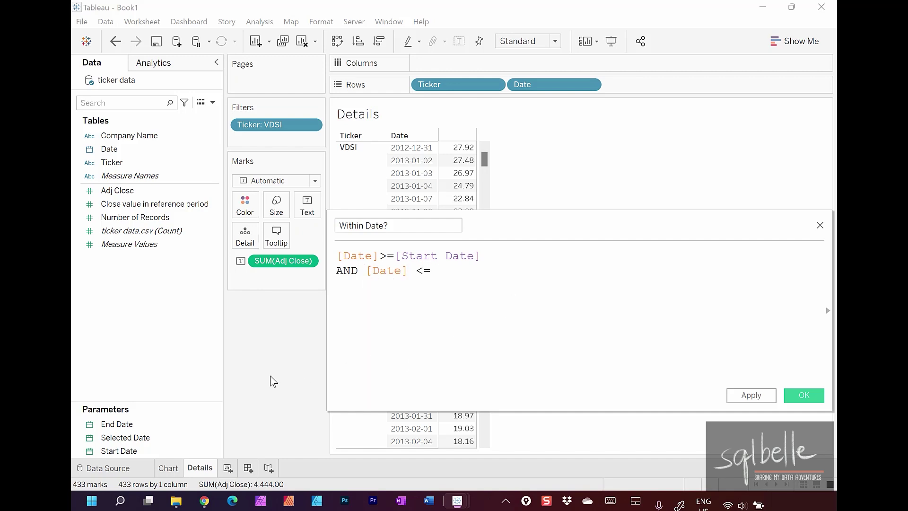
pyautogui.moveTo(109, 423); pyautogui.dragTo(500, 314)
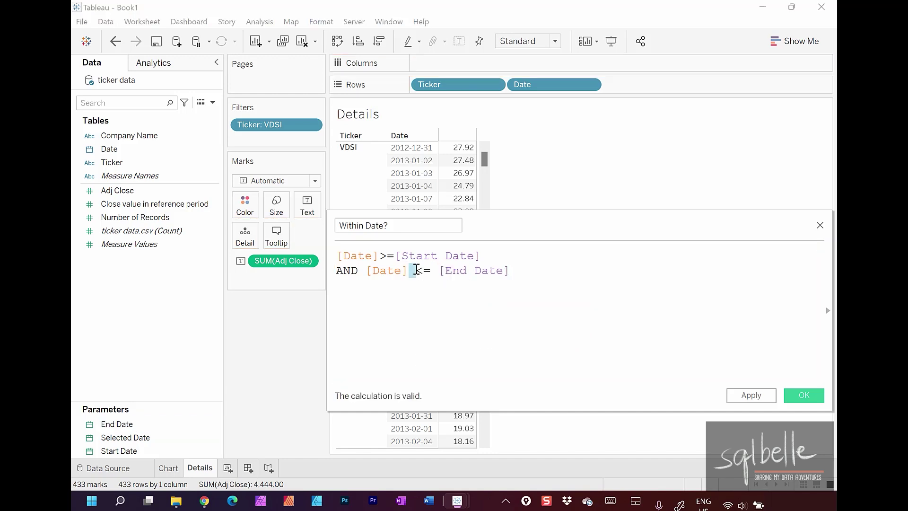
pyautogui.moveTo(430, 271); pyautogui.dragTo(441, 274)
pyautogui.click(379, 256)
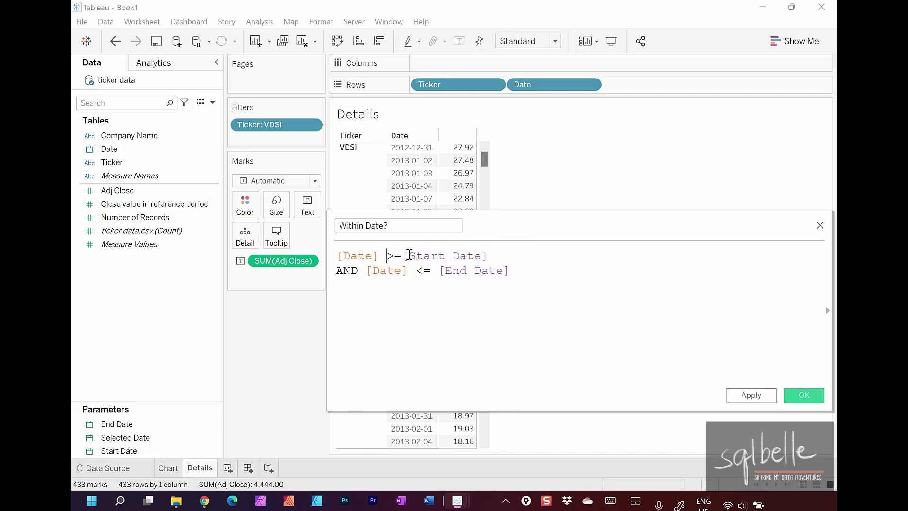
pyautogui.click(402, 255)
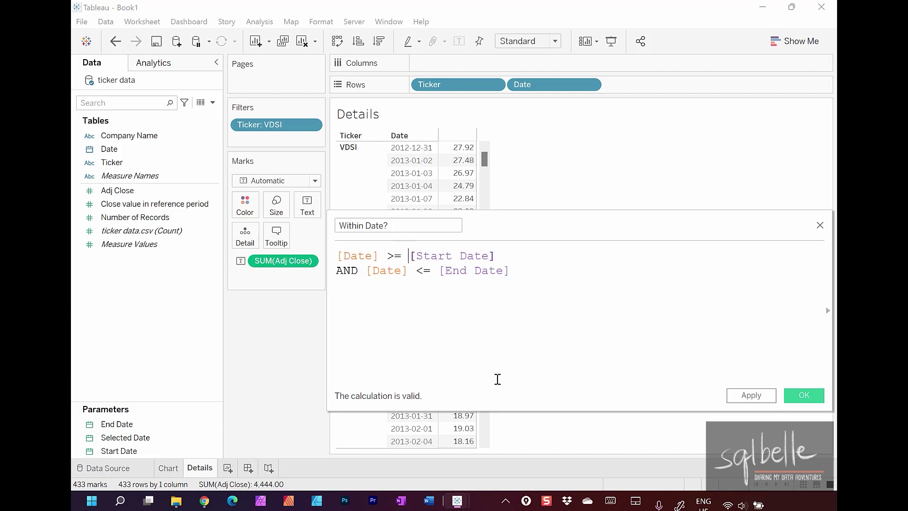
pyautogui.click(805, 396)
# - Filter the Details sheet by Within Date?, keeping only True
pyautogui.moveTo(133, 177); pyautogui.dragTo(243, 144)
pyautogui.click(334, 167)
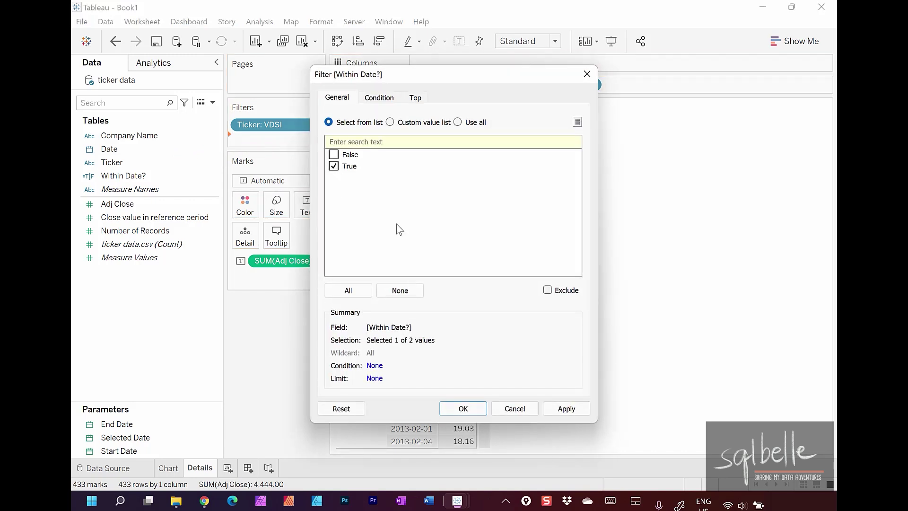
pyautogui.click(463, 409)
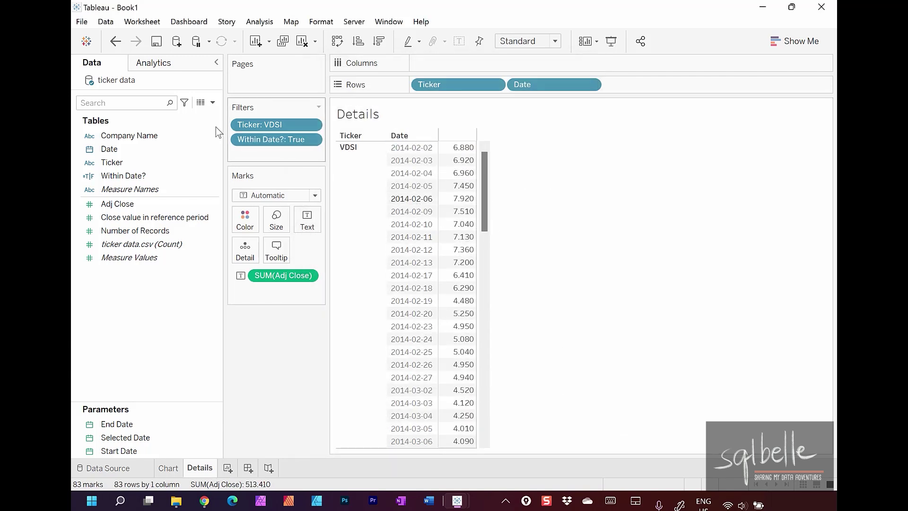
# - Add totals to the Details table and place the column totals above the rows
pyautogui.click(156, 64)
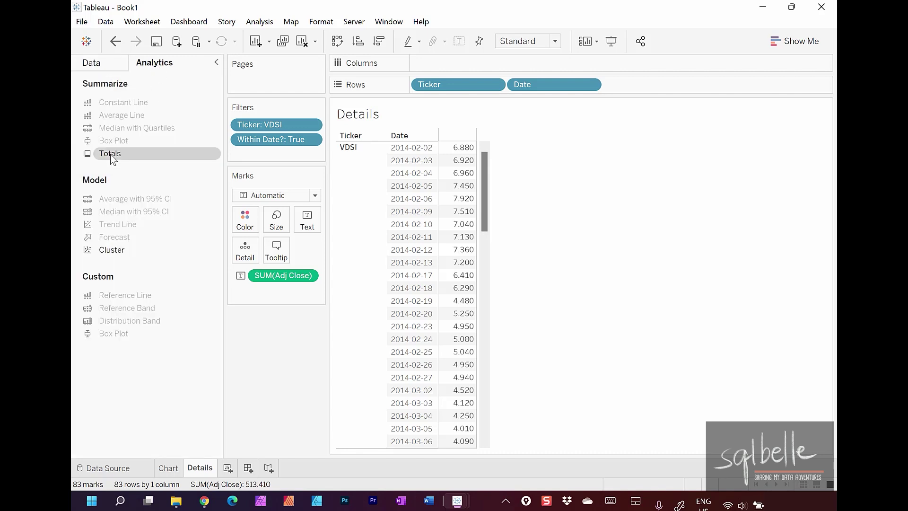
pyautogui.moveTo(114, 160); pyautogui.dragTo(481, 410)
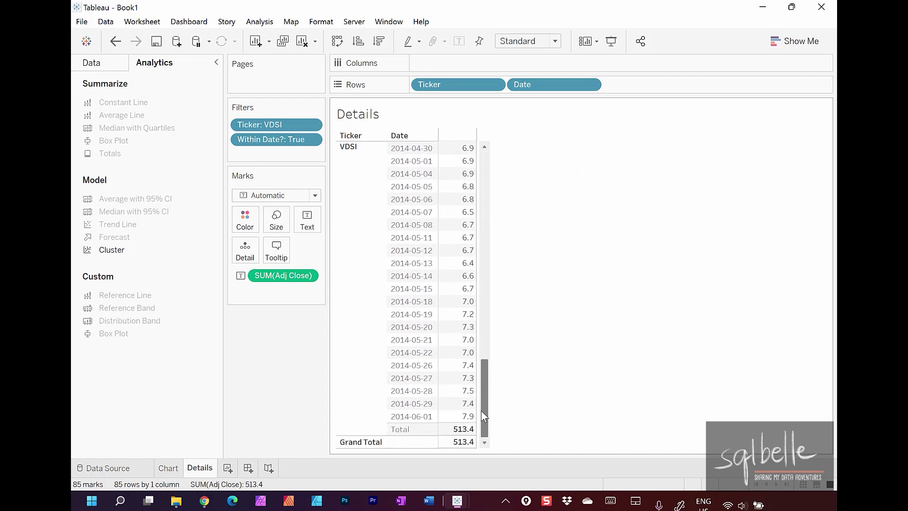
pyautogui.rightClick(367, 443)
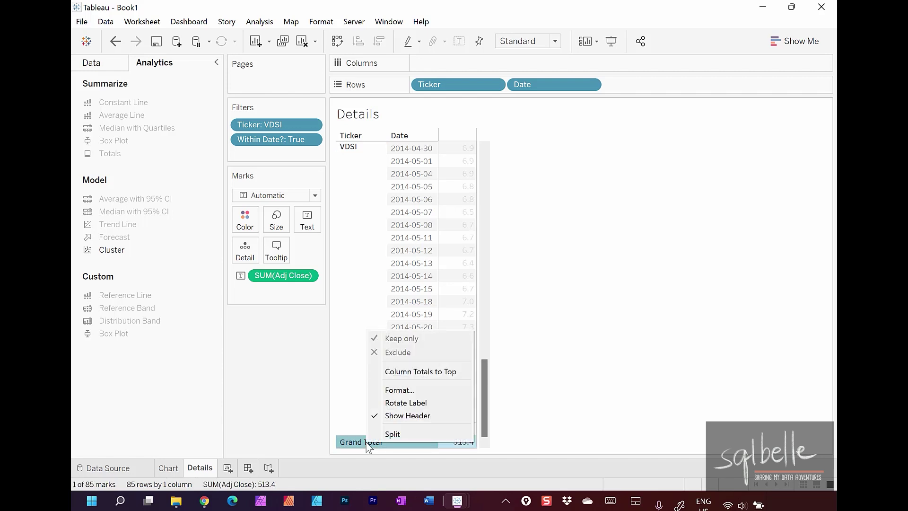
pyautogui.click(407, 370)
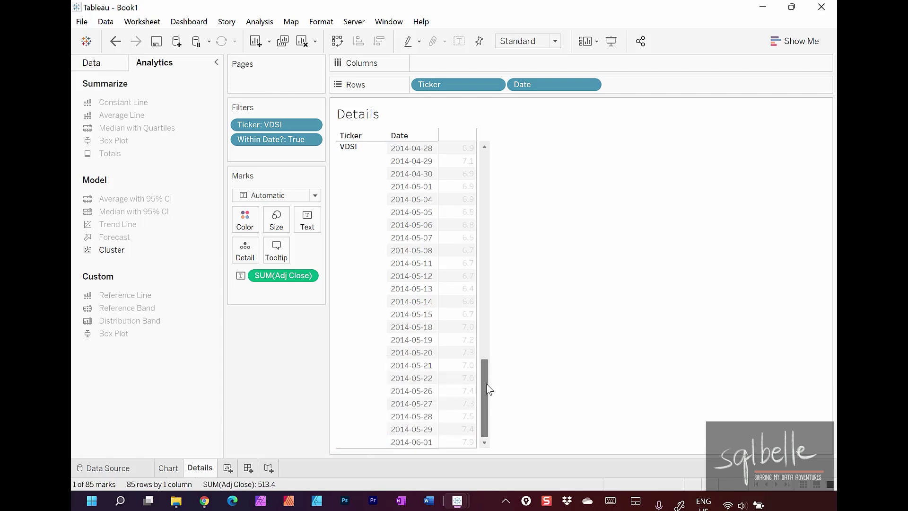
pyautogui.moveTo(487, 388); pyautogui.dragTo(504, 145)
pyautogui.click(504, 144)
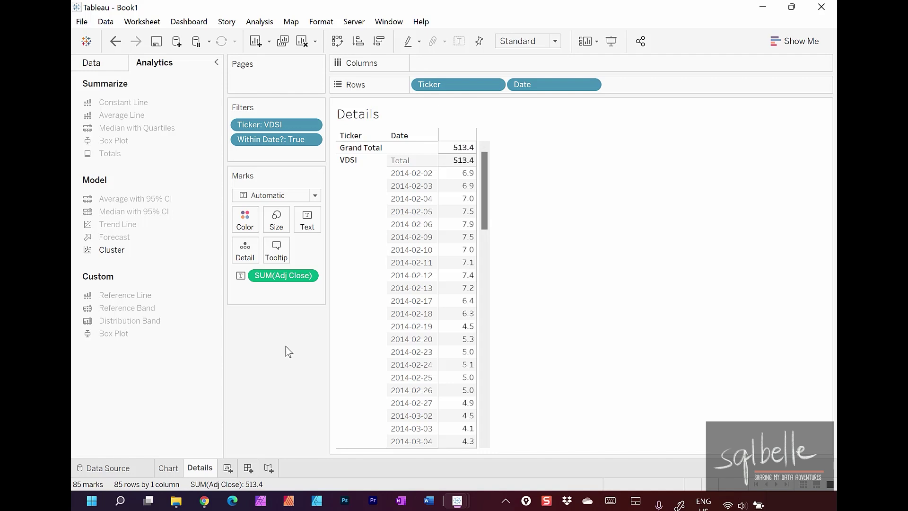
# - Circle the Automatic and Average total options for SUM(Adj Close), and clear the annotations
pyautogui.moveTo(466, 165)
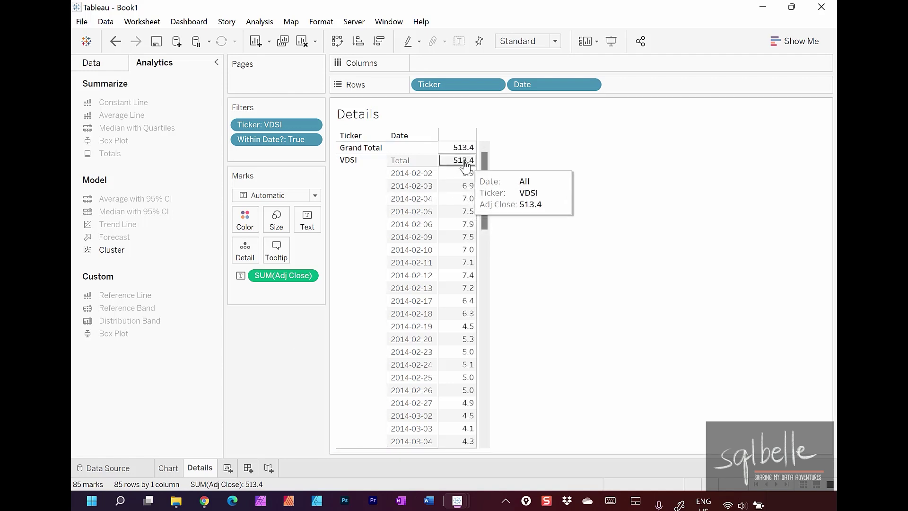
pyautogui.moveTo(454, 381)
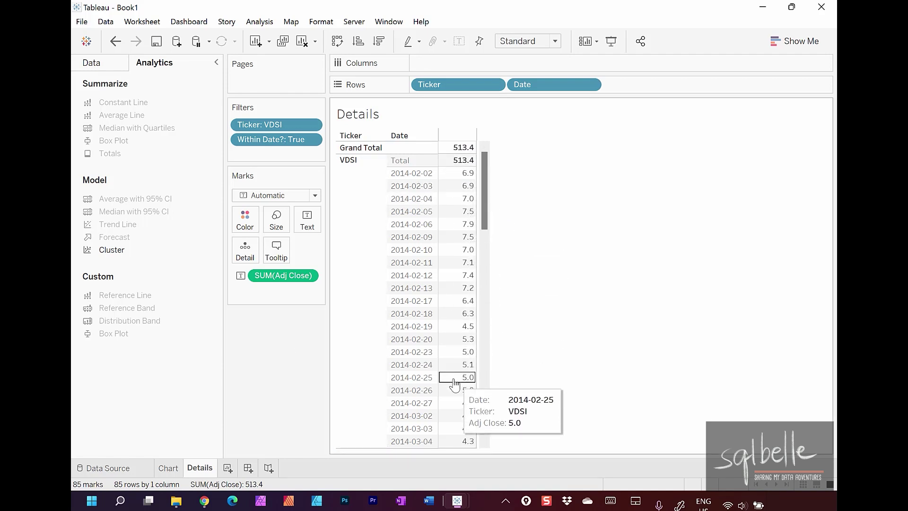
pyautogui.click(308, 276)
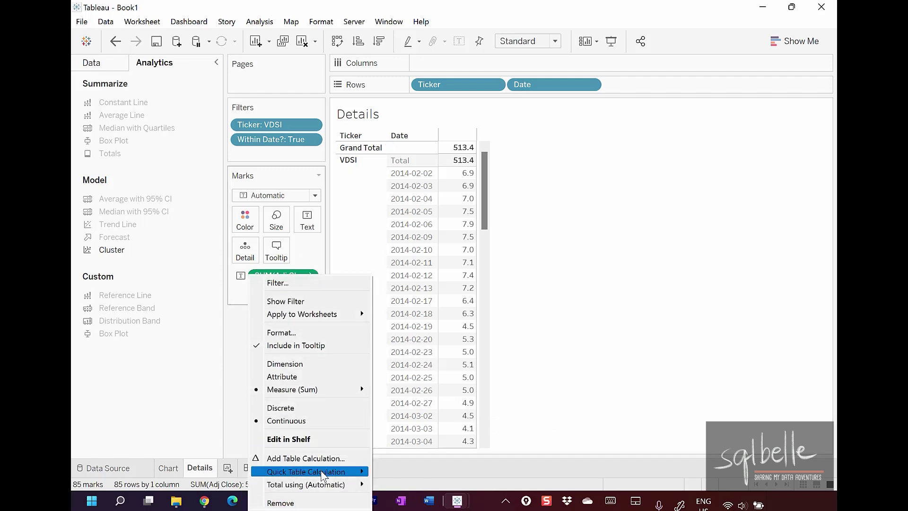
pyautogui.moveTo(322, 489)
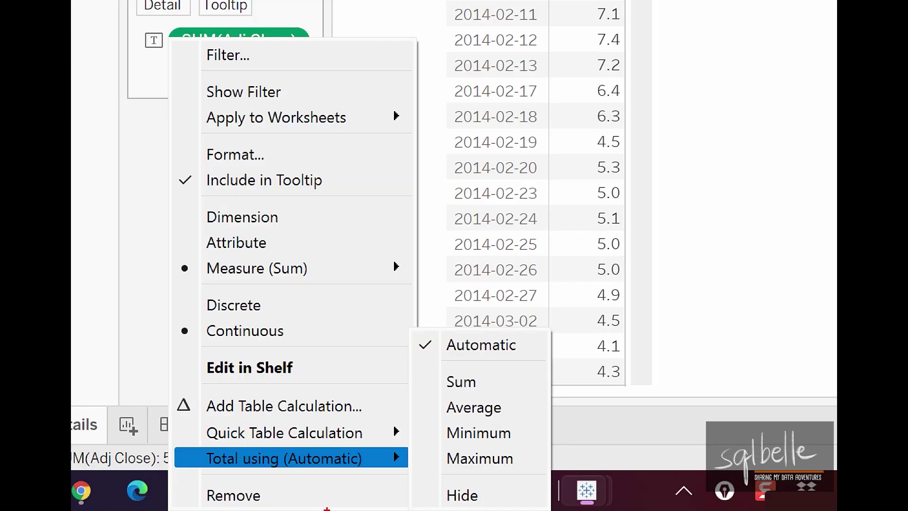
pyautogui.moveTo(494, 331)
pyautogui.mouseDown()
pyautogui.moveTo(472, 325)
pyautogui.moveTo(418, 347)
pyautogui.moveTo(545, 350)
pyautogui.moveTo(457, 328)
pyautogui.mouseUp()
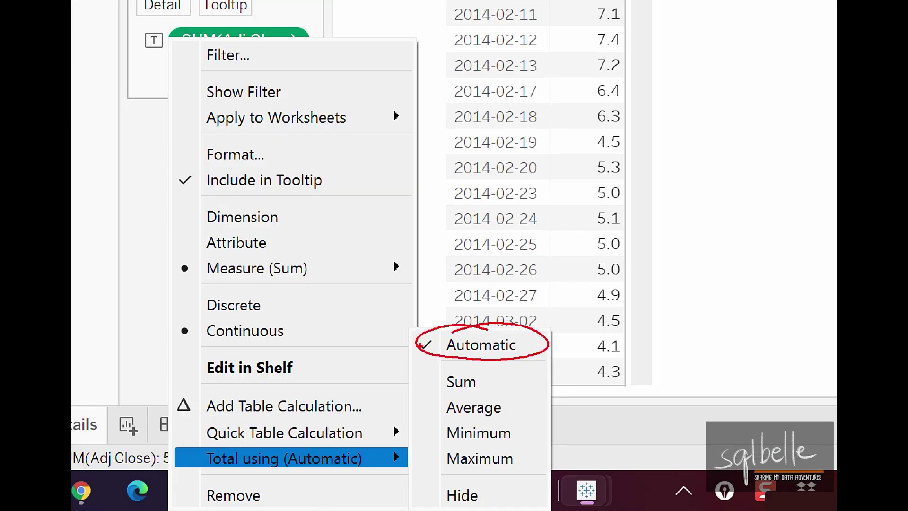
pyautogui.moveTo(478, 399)
pyautogui.mouseDown()
pyautogui.moveTo(442, 419)
pyautogui.moveTo(501, 399)
pyautogui.mouseUp()
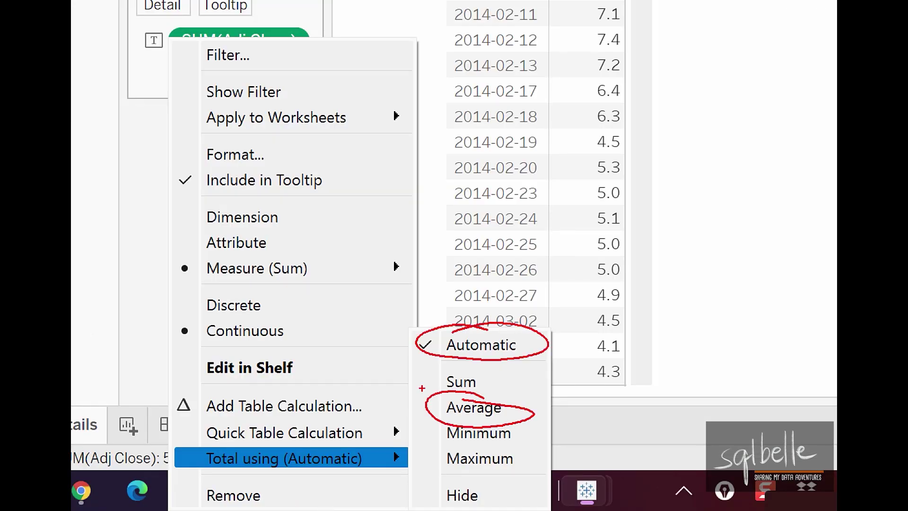
pyautogui.press('Escape')
# - Set the Adj Close totals to use Average and compare the result with the average daily close value in the reference story
pyautogui.click(308, 275)
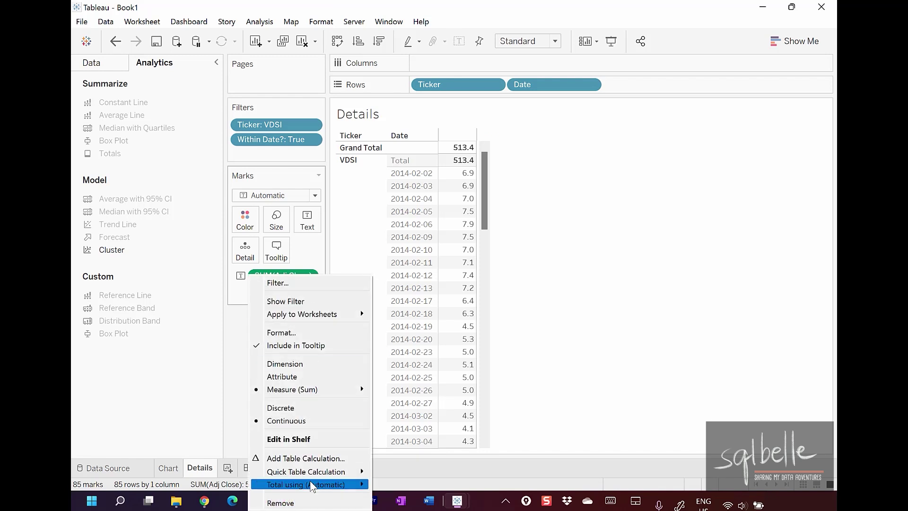
pyautogui.moveTo(312, 484)
pyautogui.click(401, 459)
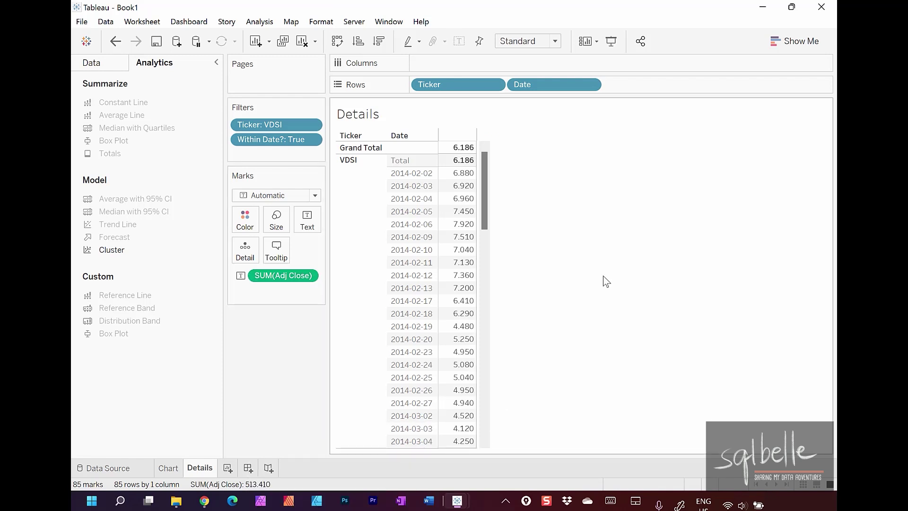
pyautogui.moveTo(488, 131)
pyautogui.mouseDown()
pyautogui.moveTo(428, 135)
pyautogui.moveTo(539, 144)
pyautogui.moveTo(483, 131)
pyautogui.mouseUp()
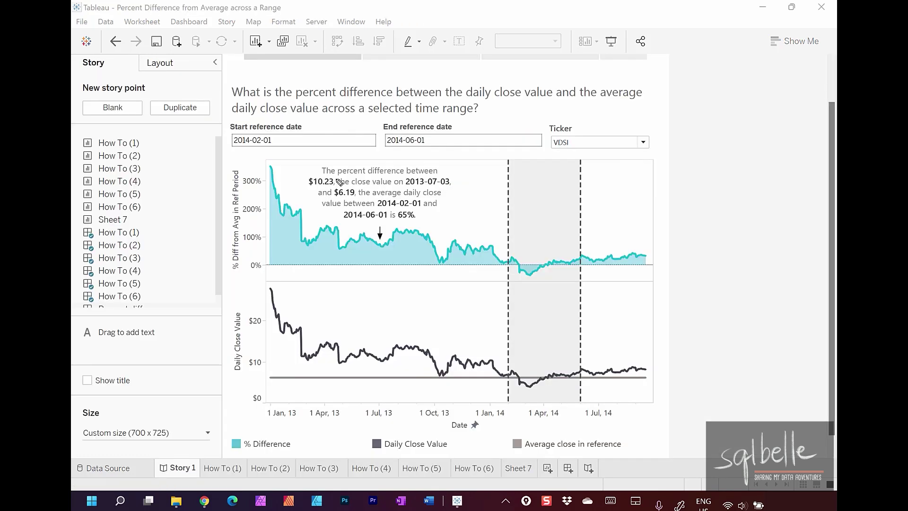
pyautogui.moveTo(365, 184)
pyautogui.mouseDown()
pyautogui.moveTo(327, 209)
pyautogui.moveTo(374, 189)
pyautogui.moveTo(346, 182)
pyautogui.mouseUp()
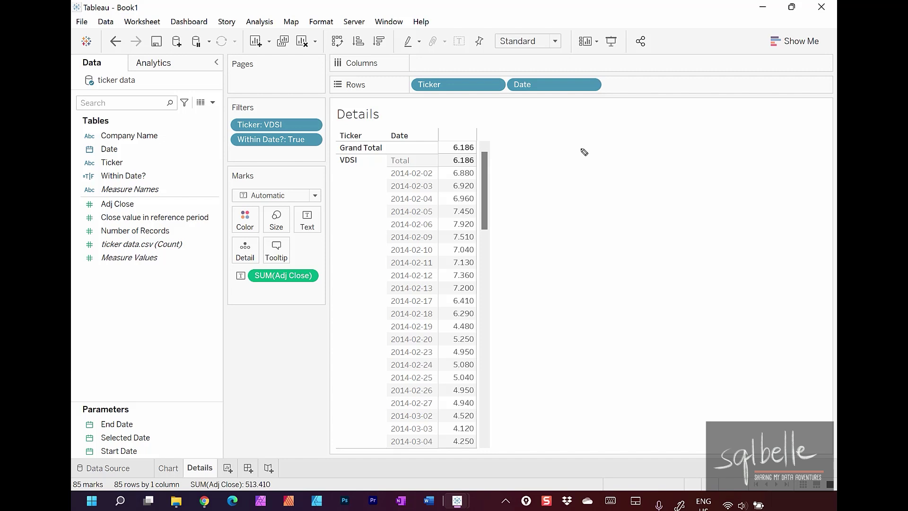
# - Circle the Ticker and Date fields on Rows, bracket the daily values with the handwritten label AVG, and clear the annotations
pyautogui.moveTo(459, 71)
pyautogui.mouseDown()
pyautogui.moveTo(428, 105)
pyautogui.moveTo(440, 59)
pyautogui.mouseUp()
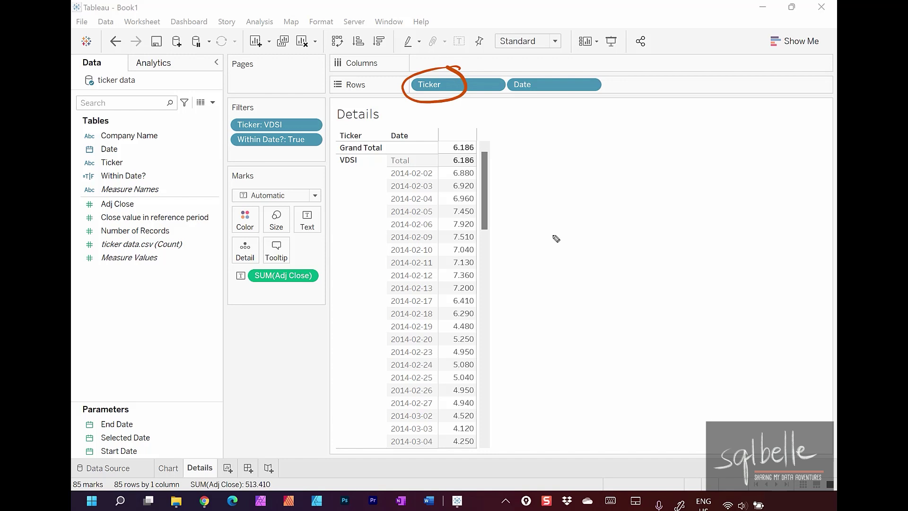
pyautogui.moveTo(570, 75)
pyautogui.mouseDown()
pyautogui.moveTo(559, 112)
pyautogui.moveTo(570, 73)
pyautogui.mouseUp()
pyautogui.moveTo(472, 182)
pyautogui.mouseDown()
pyautogui.moveTo(515, 275)
pyautogui.moveTo(519, 311)
pyautogui.moveTo(492, 408)
pyautogui.mouseUp()
pyautogui.moveTo(577, 313)
pyautogui.mouseDown()
pyautogui.moveTo(608, 308)
pyautogui.moveTo(613, 317)
pyautogui.mouseUp()
pyautogui.moveTo(572, 291)
pyautogui.mouseDown()
pyautogui.moveTo(643, 248)
pyautogui.moveTo(688, 292)
pyautogui.mouseUp()
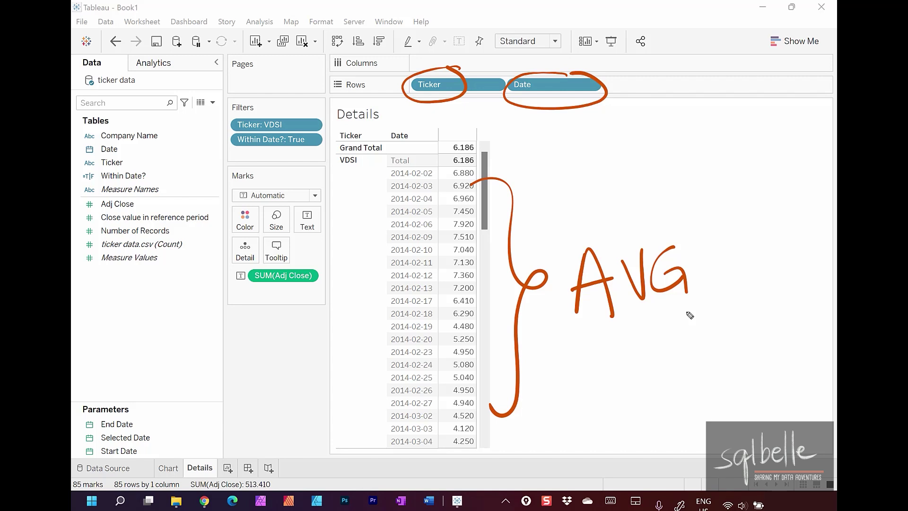
pyautogui.press('Escape')
# - Create a calculated field named "Avg Across Range per Ticker" and start its formula with {FIXED [Ticker]:
pyautogui.click(212, 102)
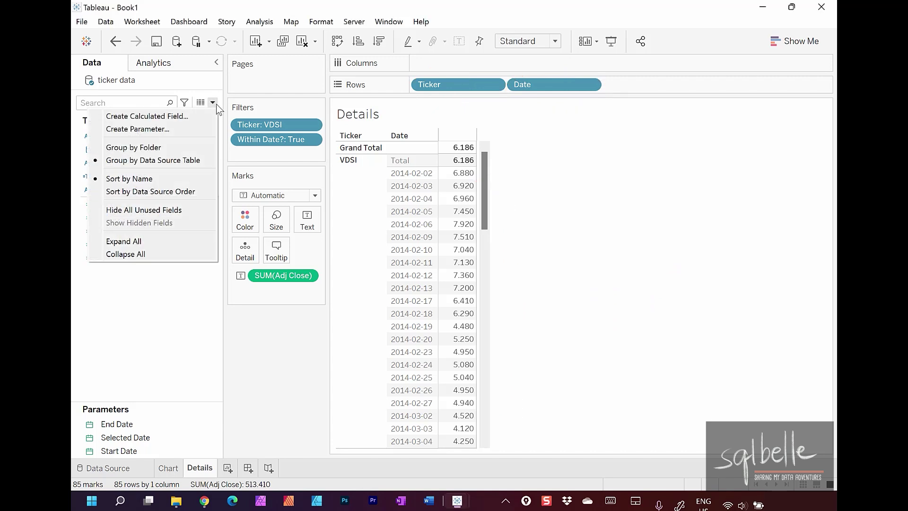
pyautogui.click(203, 114)
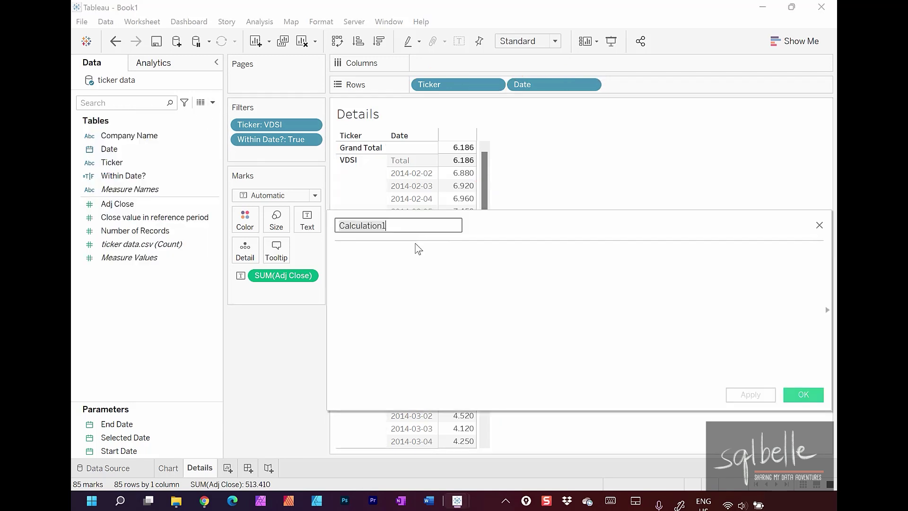
pyautogui.write('Avg Acro')
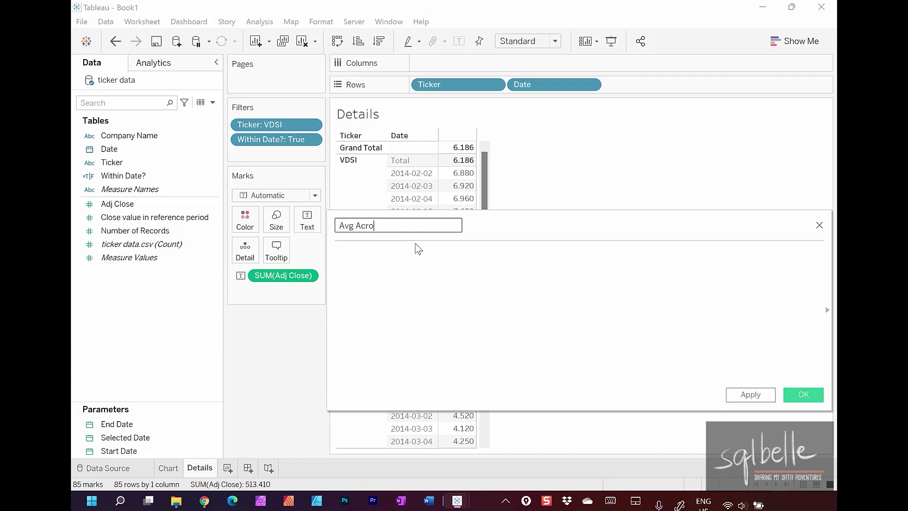
pyautogui.write('ss Range per Ticker')
pyautogui.click(402, 261)
pyautogui.write('{FIXED')
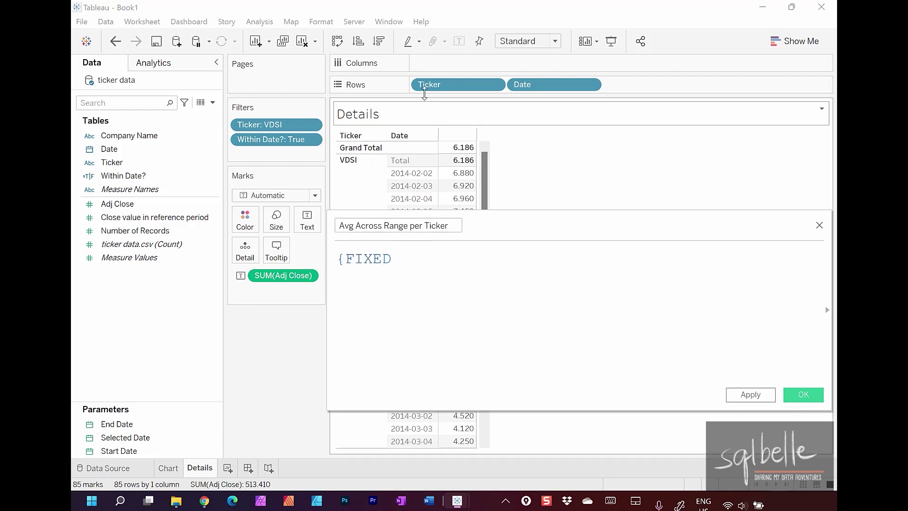
pyautogui.moveTo(426, 84); pyautogui.dragTo(431, 291)
pyautogui.write(':')
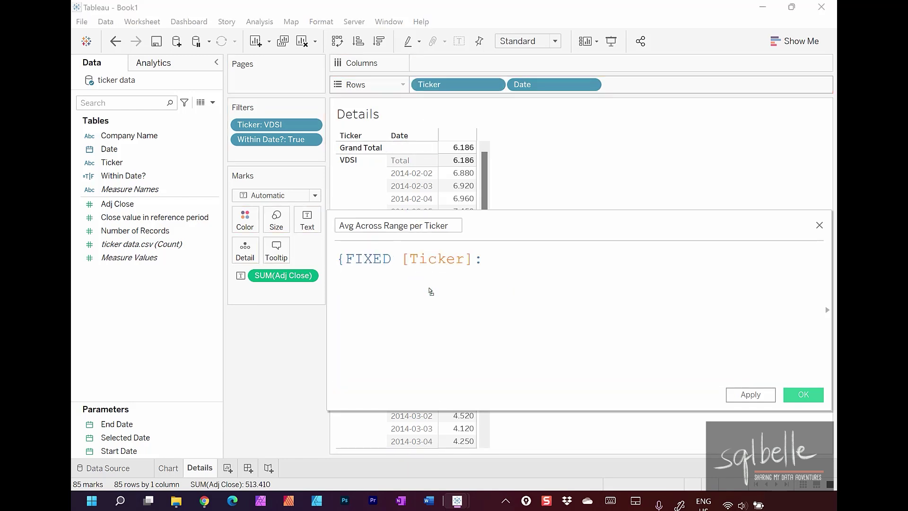
pyautogui.press('Return')
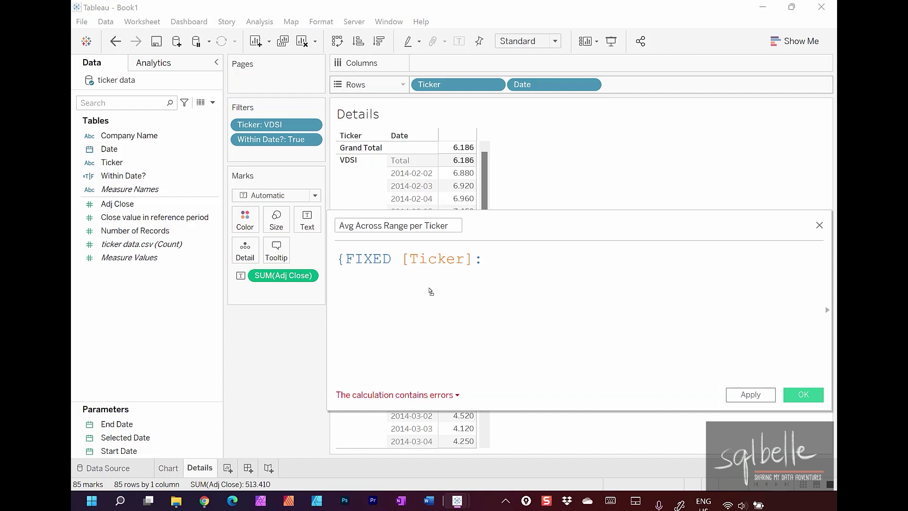
# - Add the condition IF [Date] >= [Start Date] AND [Date] <= [End Date] to the formula on two separate lines
pyautogui.write('IF Da')
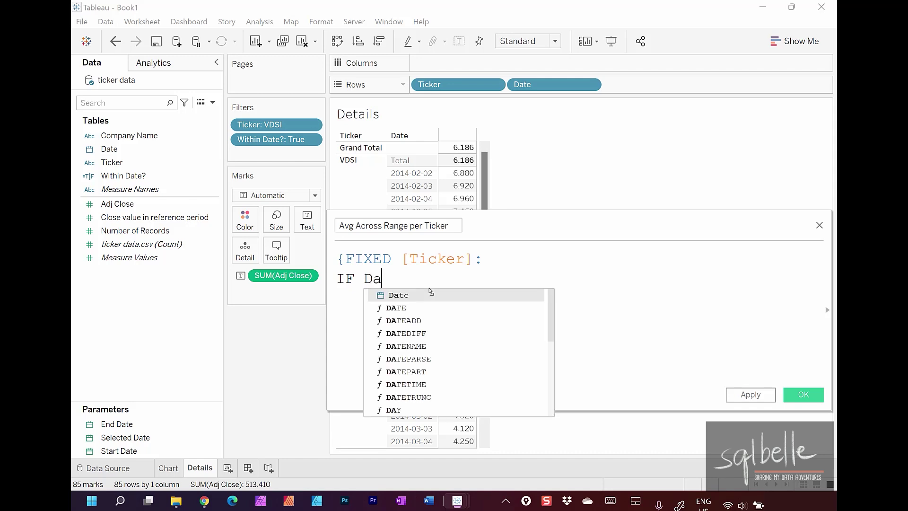
pyautogui.press('Return')
pyautogui.write('>=')
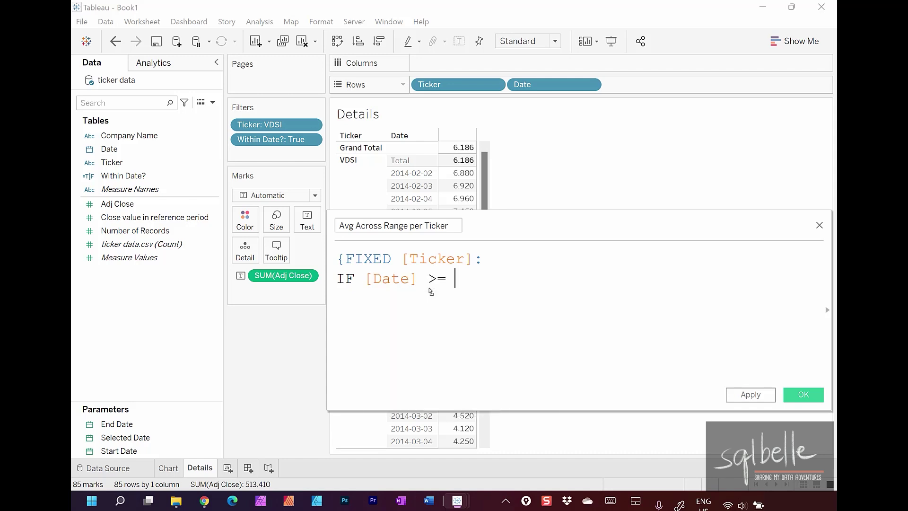
pyautogui.moveTo(118, 451); pyautogui.dragTo(495, 312)
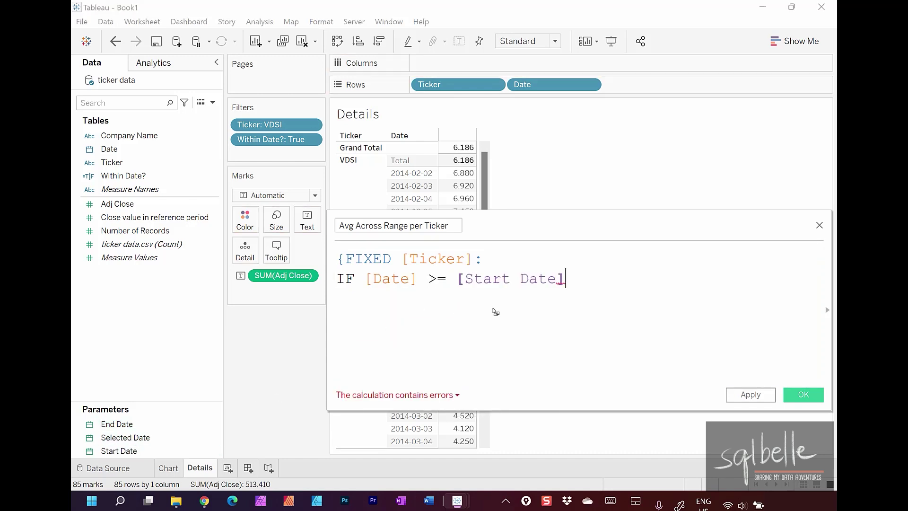
pyautogui.press('Return')
pyautogui.write('AND Da')
pyautogui.press('Return')
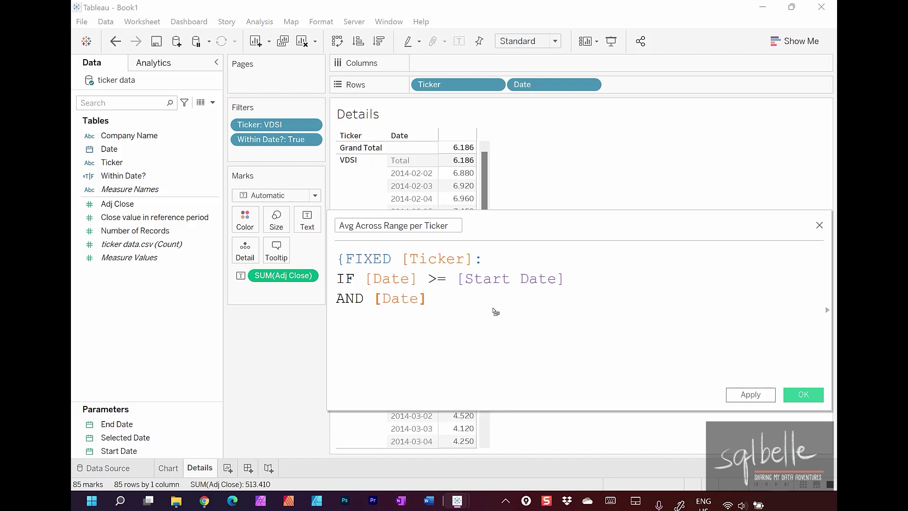
pyautogui.write('<=')
pyautogui.moveTo(116, 424); pyautogui.dragTo(494, 320)
pyautogui.press('Return')
# - Complete the formula with THEN [Adj Close] and END, and put the closing brace on its own line
pyautogui.write('TH')
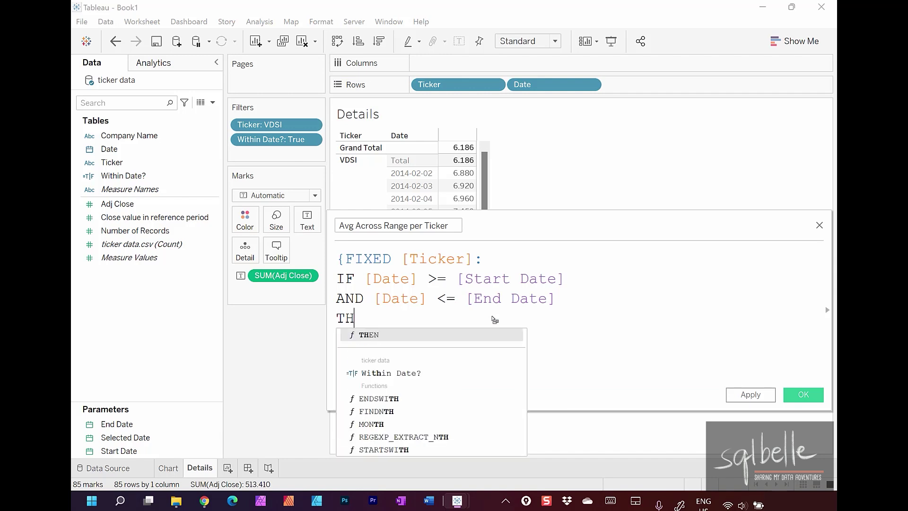
pyautogui.press('Return')
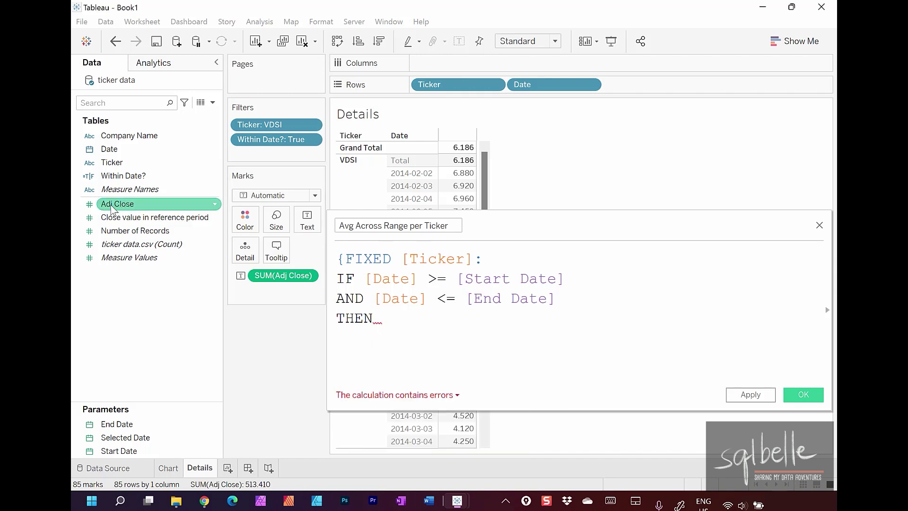
pyautogui.moveTo(112, 210); pyautogui.dragTo(425, 340)
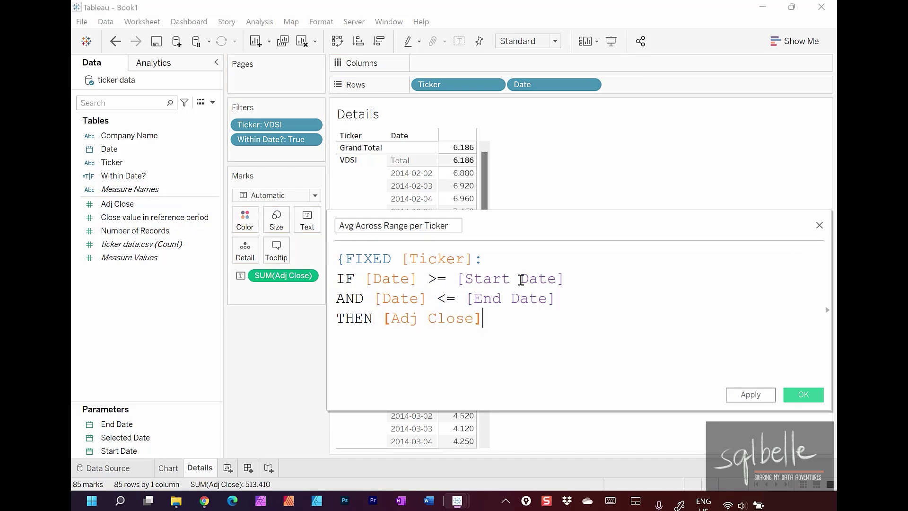
pyautogui.press('Return')
pyautogui.write('END')
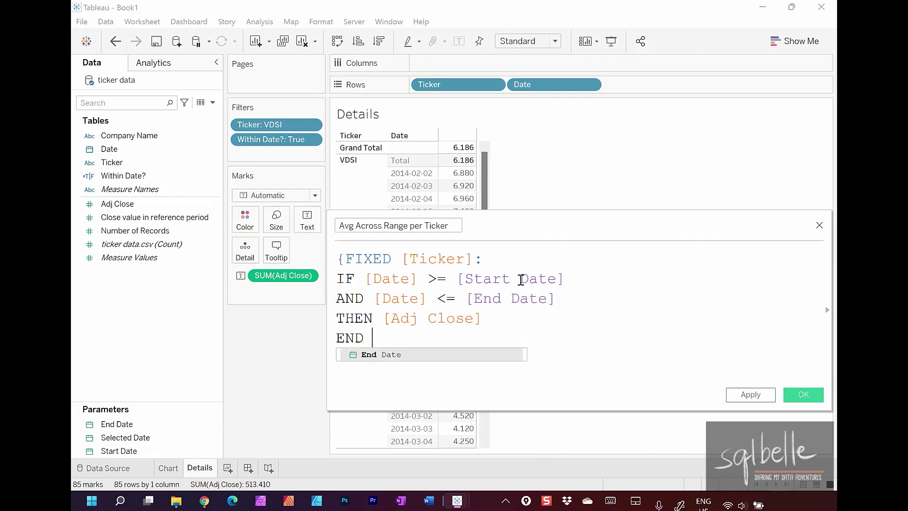
pyautogui.press('BackSpace')
pyautogui.write('}')
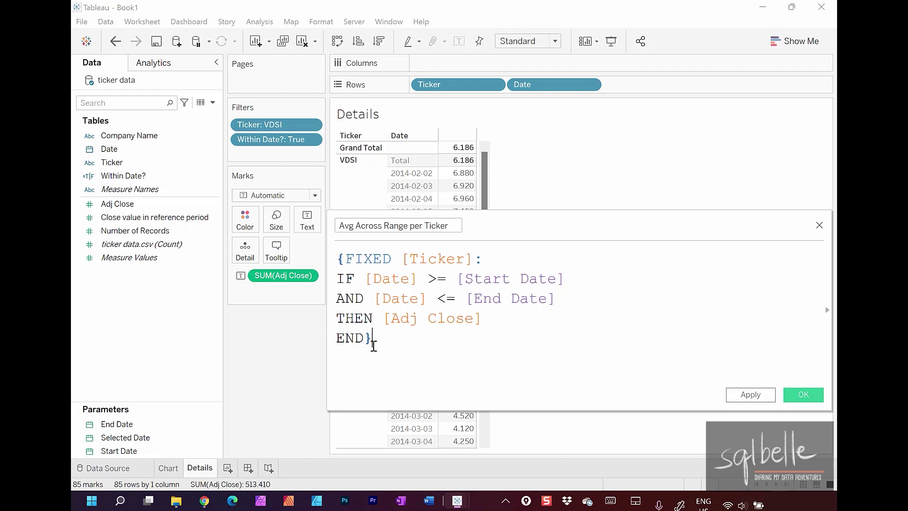
pyautogui.press('Left')
pyautogui.press('Return')
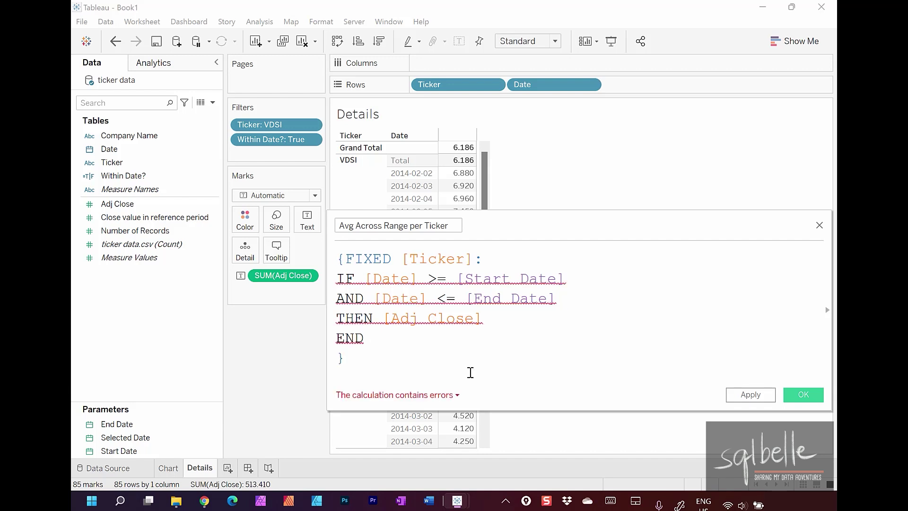
# - Read the calculation's error details, draw an arrow to [Adj Close] in the formula, and clear the annotation
pyautogui.click(440, 396)
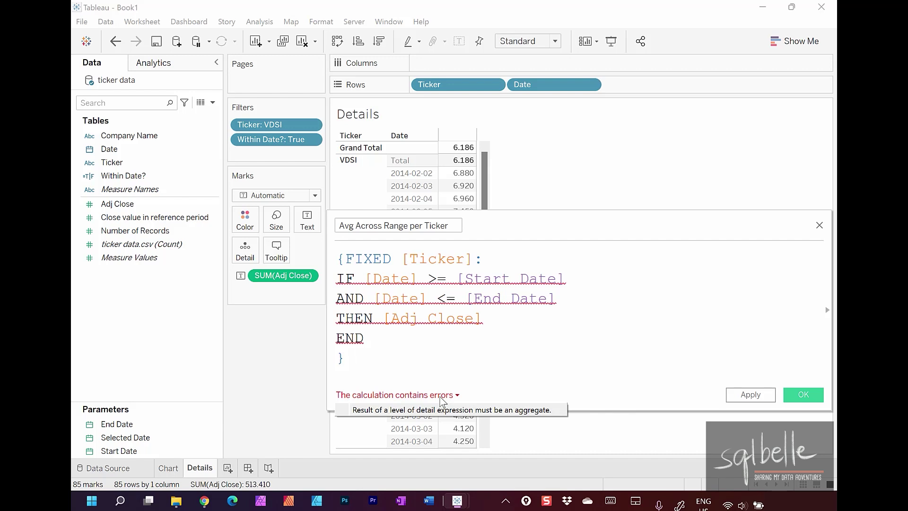
pyautogui.moveTo(501, 377)
pyautogui.mouseDown()
pyautogui.moveTo(465, 329)
pyautogui.moveTo(484, 337)
pyautogui.mouseUp()
pyautogui.moveTo(465, 329); pyautogui.dragTo(467, 348)
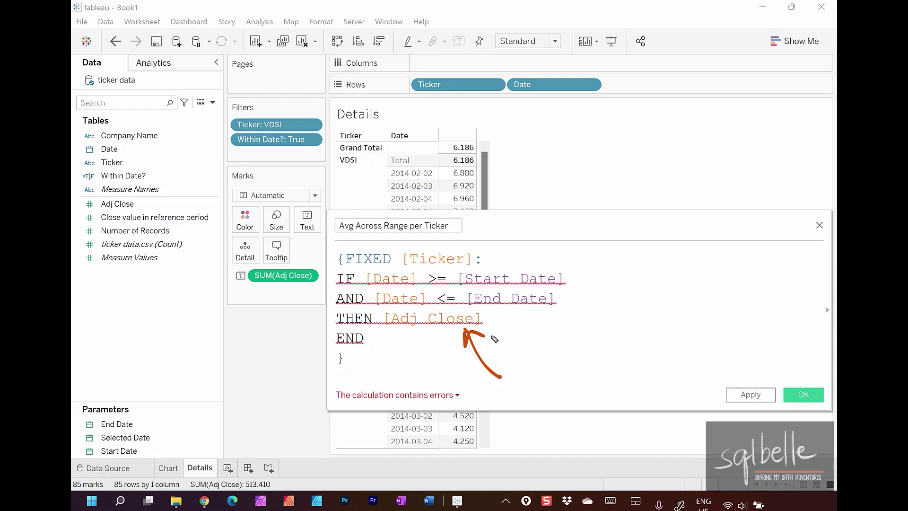
pyautogui.press('Escape')
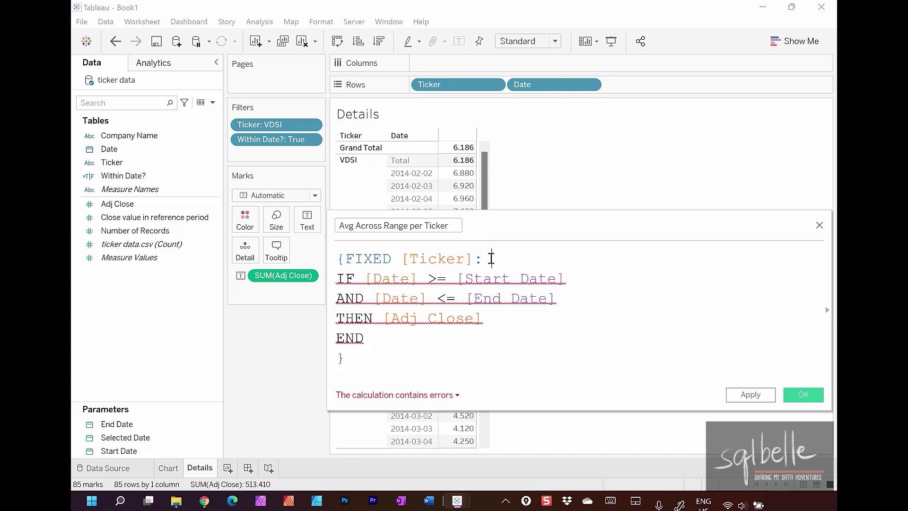
# - Wrap the IF statement in AVG( ), with the opening and closing parts on their own lines
pyautogui.press('Return')
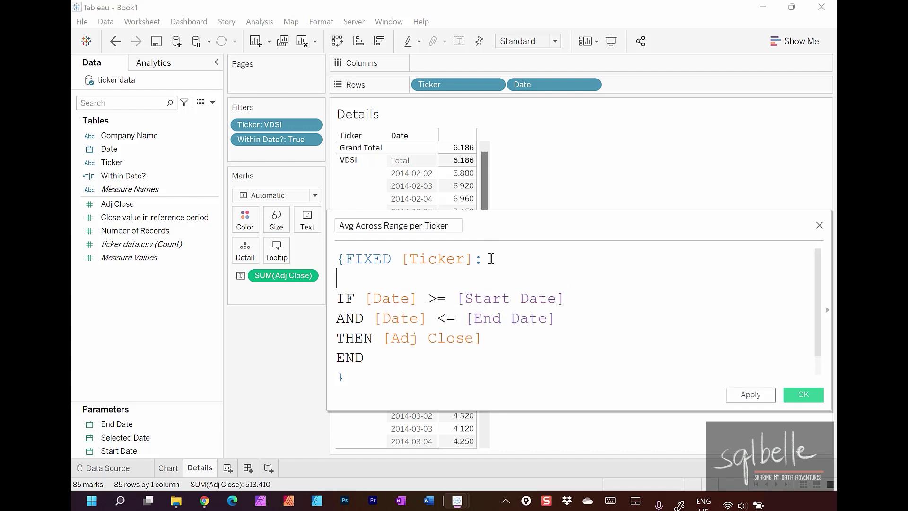
pyautogui.write('AVG(')
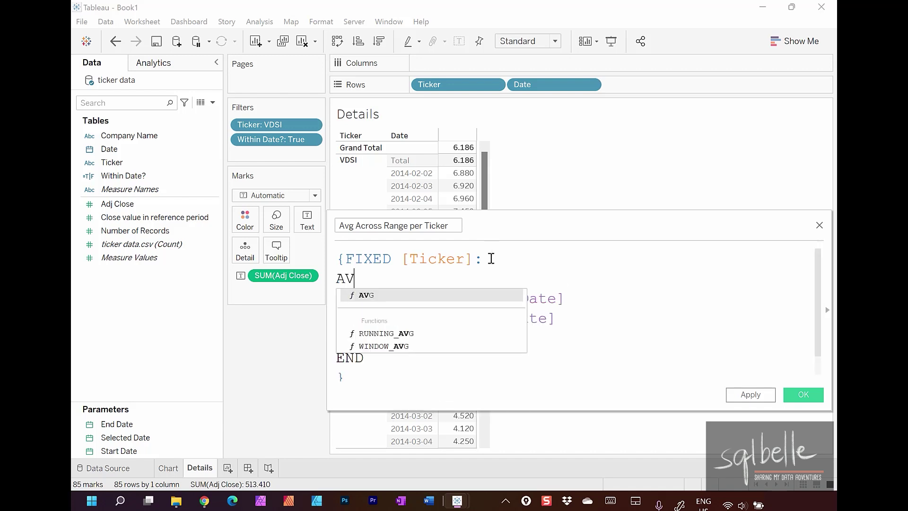
pyautogui.click(416, 356)
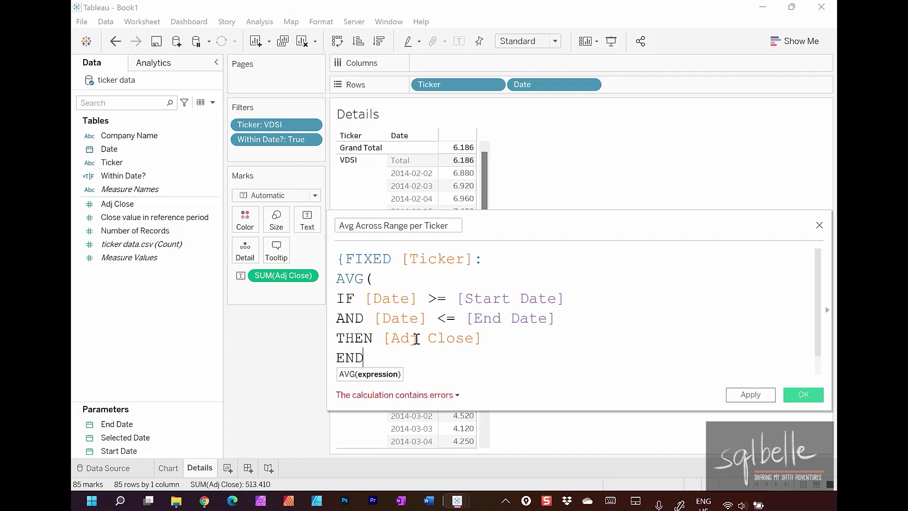
pyautogui.press('Return')
pyautogui.write(')')
pyautogui.press('Right')
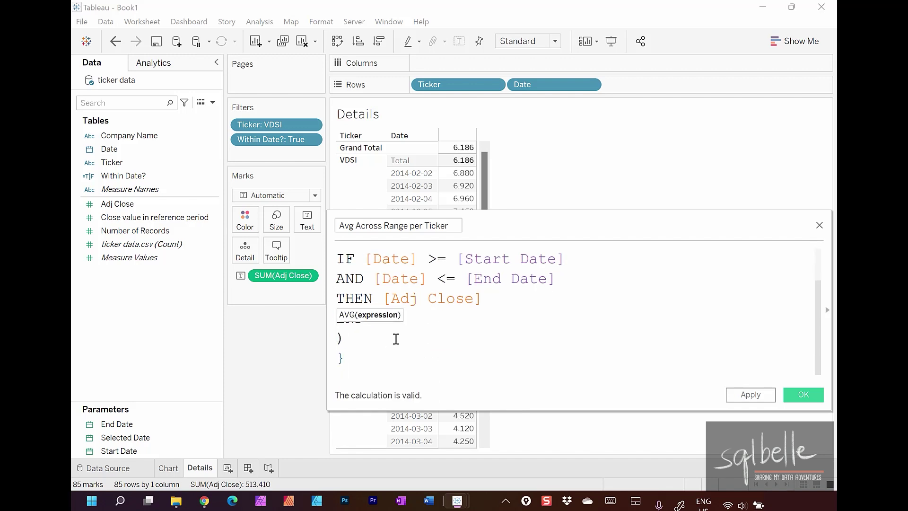
# - Enlarge the calculation editor and indent the IF block inside AVG by one tab
pyautogui.scroll(2, 417, 339)
pyautogui.moveTo(415, 211); pyautogui.dragTo(415, 146)
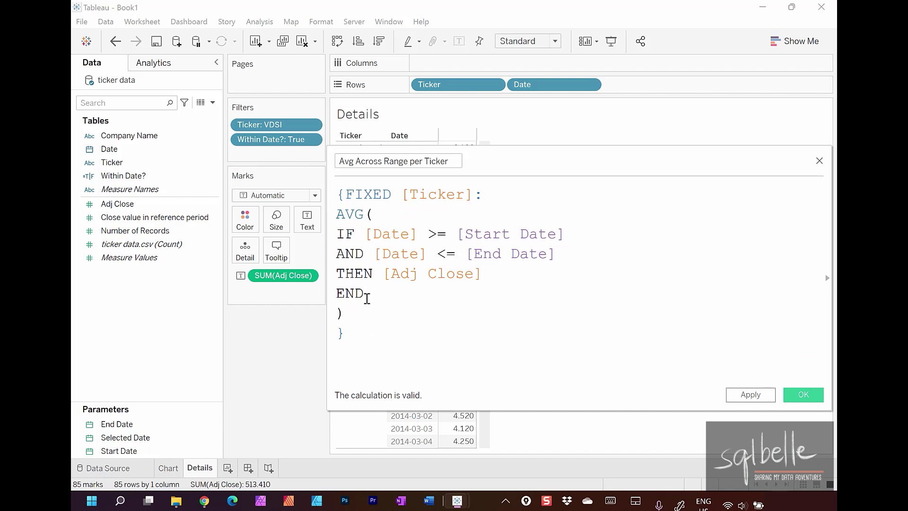
pyautogui.moveTo(365, 298); pyautogui.dragTo(317, 226)
pyautogui.press('Tab')
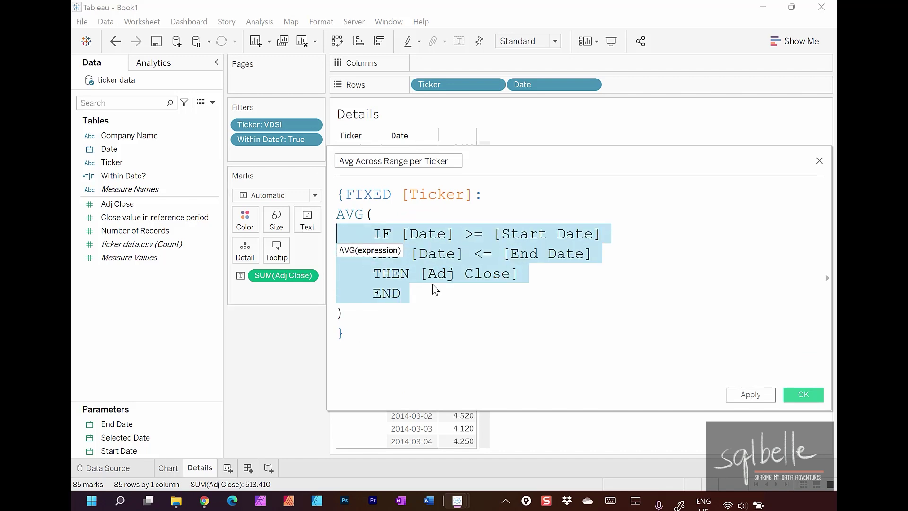
pyautogui.click(495, 329)
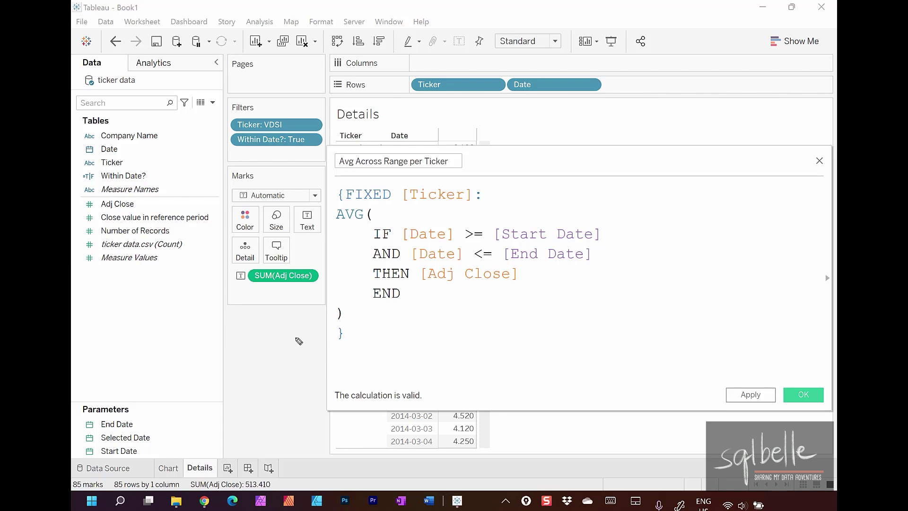
# - Circle the date conditions with an arrow to Within Date?, clear the annotation, and replace both conditions with [Within Date?]
pyautogui.moveTo(448, 223)
pyautogui.mouseDown()
pyautogui.moveTo(428, 227)
pyautogui.moveTo(540, 273)
pyautogui.moveTo(520, 215)
pyautogui.moveTo(464, 216)
pyautogui.moveTo(381, 158)
pyautogui.moveTo(229, 159)
pyautogui.moveTo(180, 163)
pyautogui.moveTo(172, 174)
pyautogui.mouseUp()
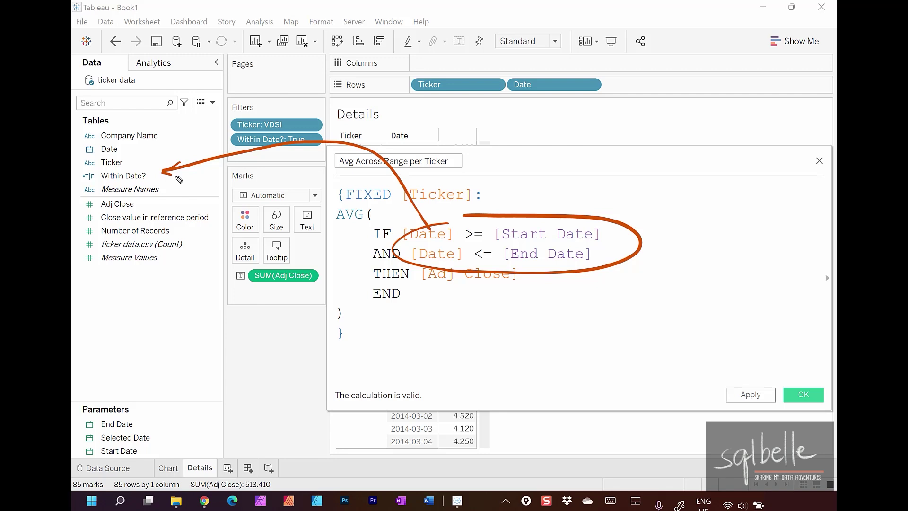
pyautogui.press('Escape')
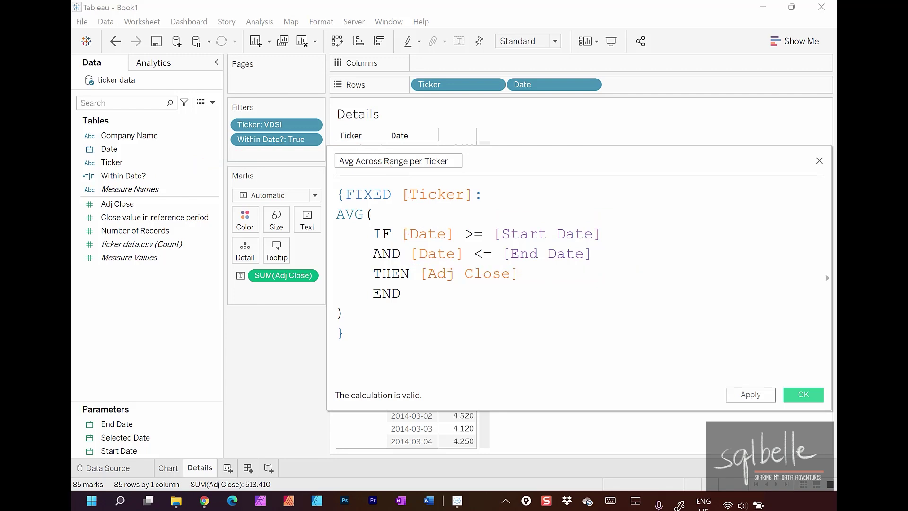
pyautogui.moveTo(401, 234); pyautogui.dragTo(620, 247)
pyautogui.press('BackSpace')
pyautogui.moveTo(123, 176); pyautogui.dragTo(446, 252)
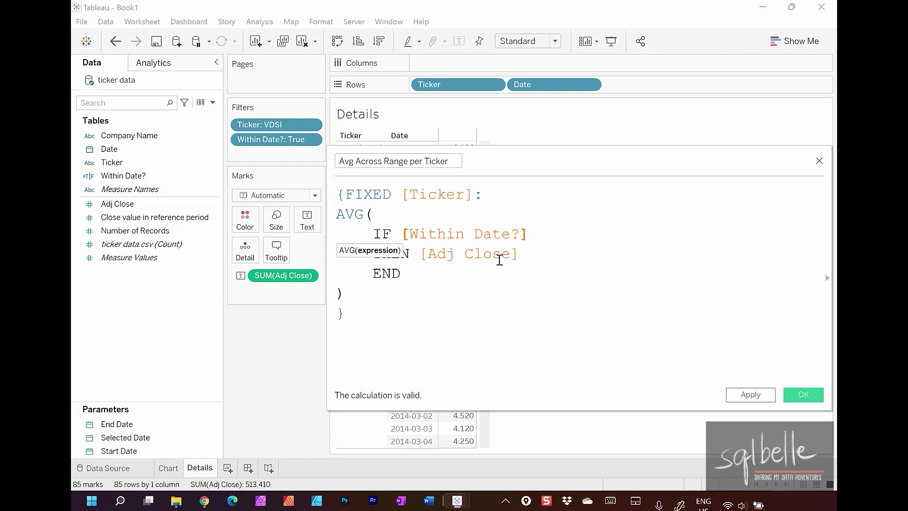
# - Highlight the AVG block of the formula, then apply and save the calculated field
pyautogui.click(481, 256)
pyautogui.moveTo(340, 213); pyautogui.dragTo(417, 292)
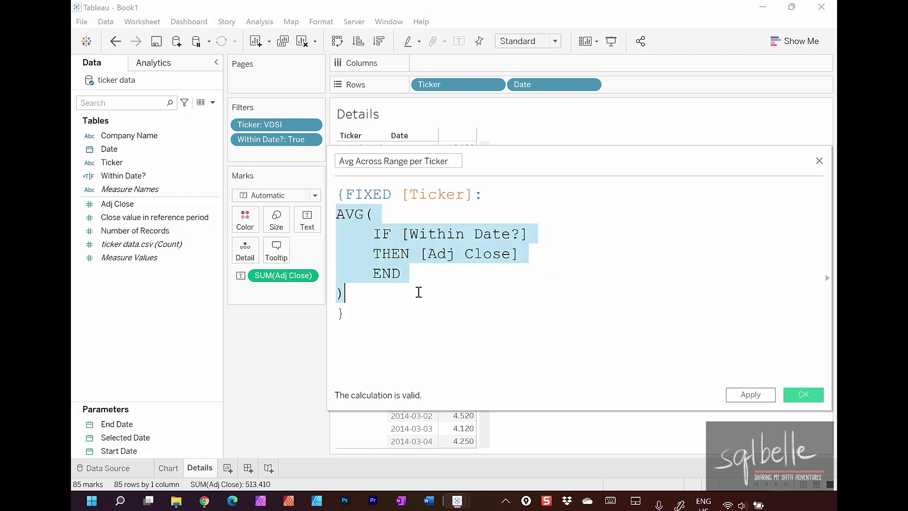
pyautogui.click(741, 396)
pyautogui.click(804, 396)
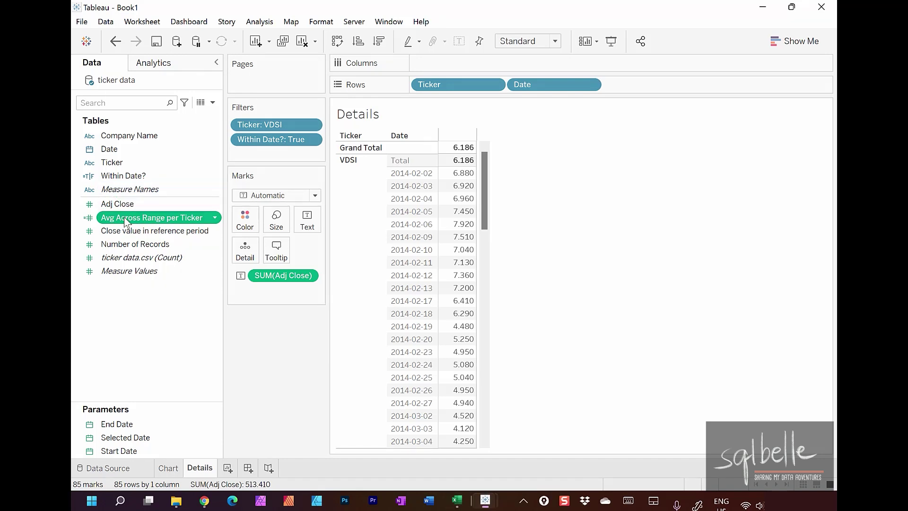
# - Add Avg Across Range per Ticker to the Details table beside Adj Close, circle its values, and clear the annotation
pyautogui.moveTo(124, 217)
pyautogui.mouseDown()
pyautogui.moveTo(406, 222)
pyautogui.moveTo(461, 202)
pyautogui.moveTo(519, 223)
pyautogui.mouseUp()
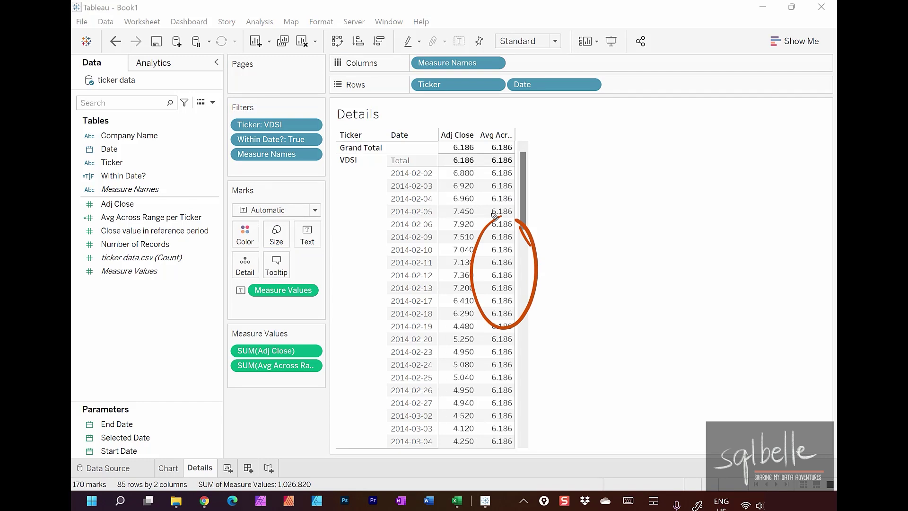
pyautogui.press('Escape')
# - Show the Selected Date parameter control on the Chart sheet
pyautogui.click(171, 468)
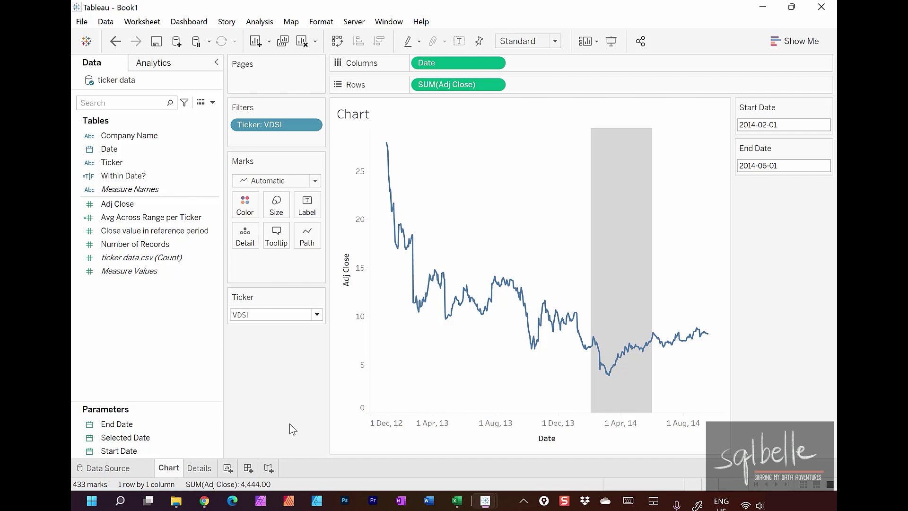
pyautogui.rightClick(160, 438)
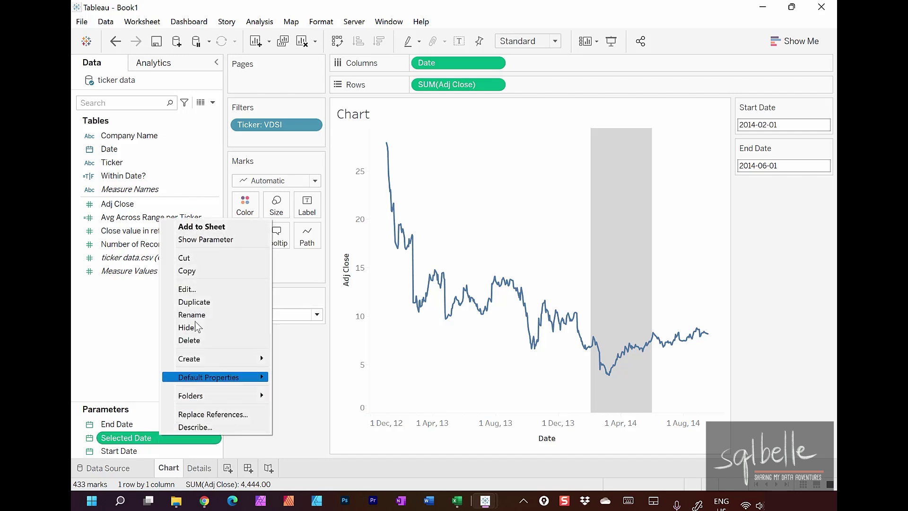
pyautogui.click(199, 240)
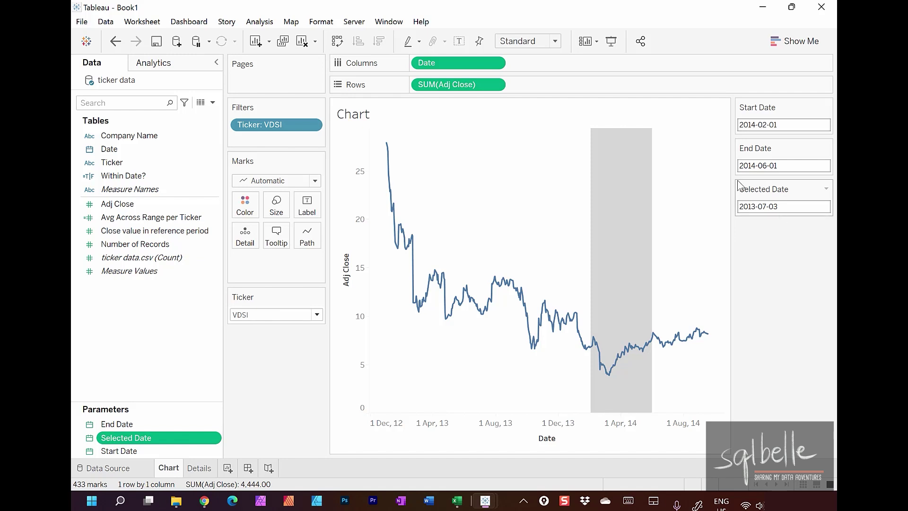
# - Add a reference line on the Date axis at the Selected Date parameter, scoped to the entire table and labelled with its value
pyautogui.click(158, 66)
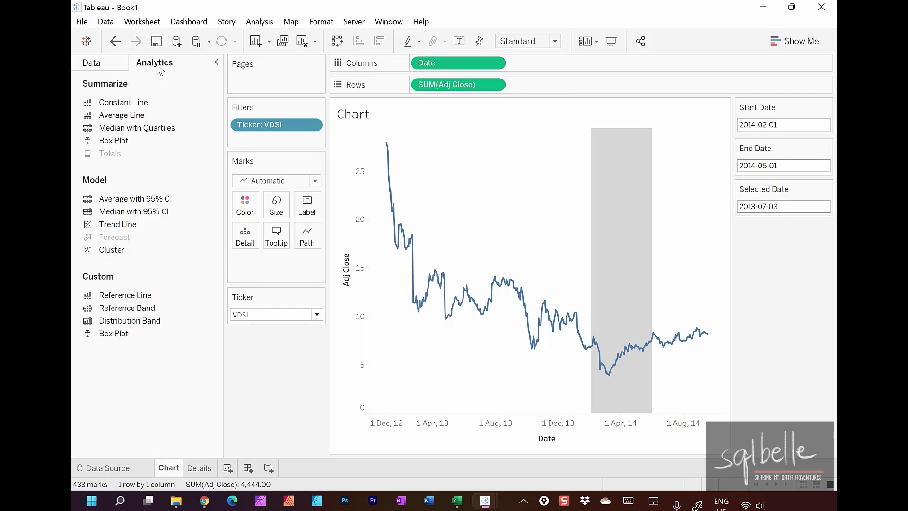
pyautogui.moveTo(132, 298); pyautogui.dragTo(448, 194)
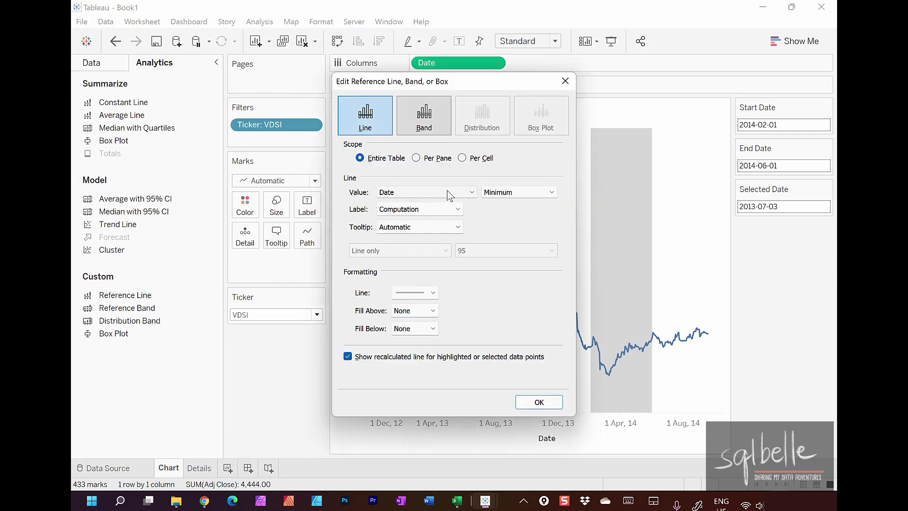
pyautogui.moveTo(445, 81); pyautogui.dragTo(227, 85)
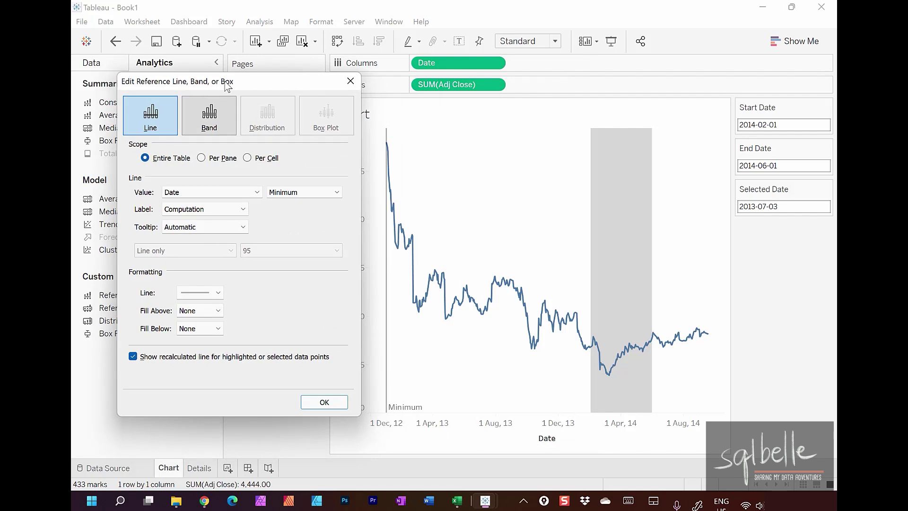
pyautogui.click(188, 192)
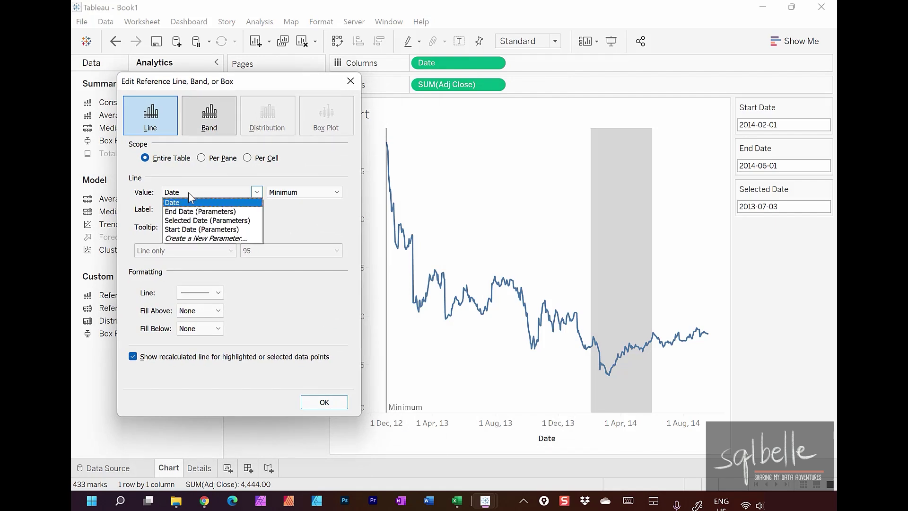
pyautogui.click(194, 221)
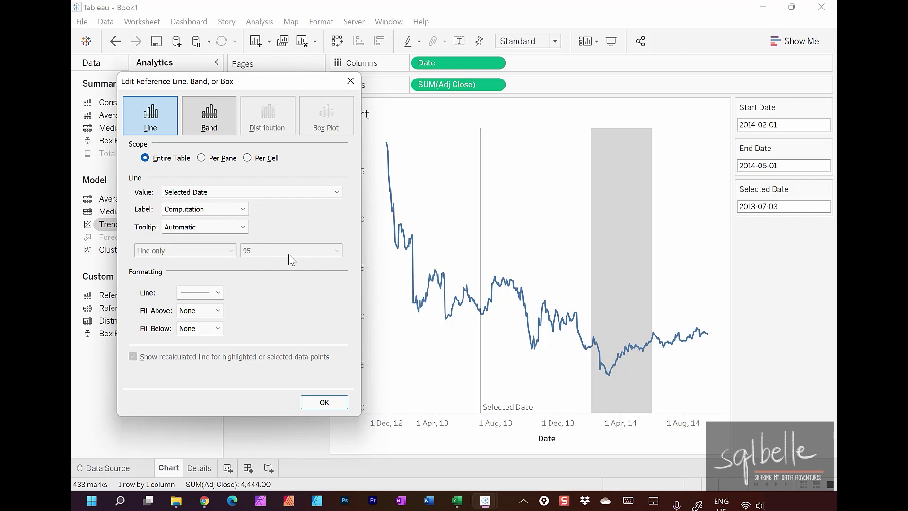
pyautogui.click(195, 213)
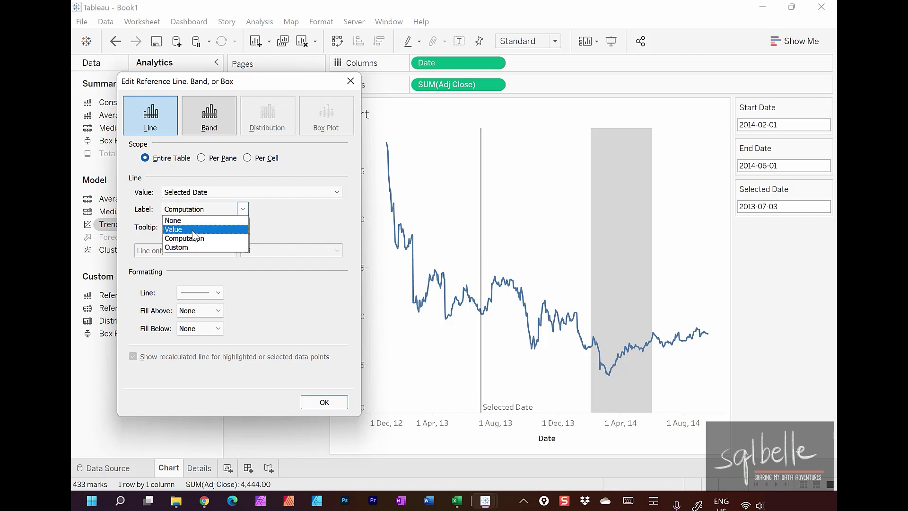
pyautogui.click(193, 230)
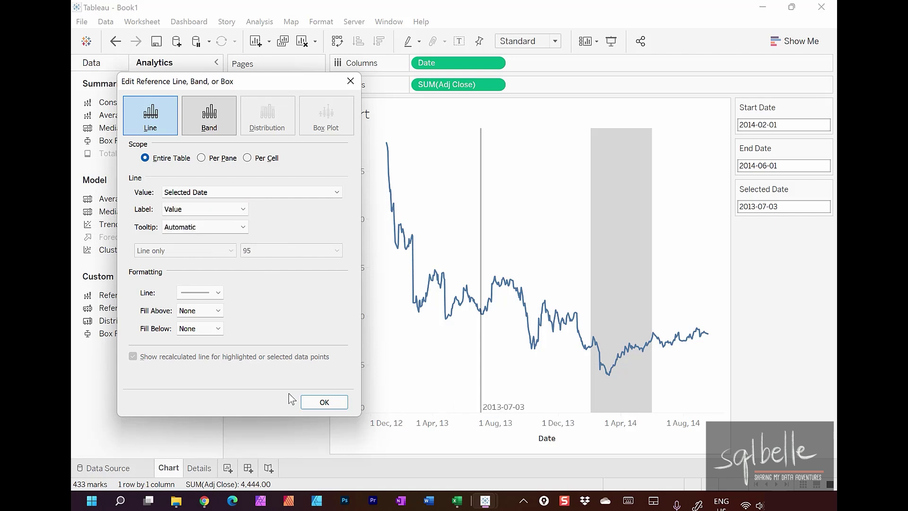
pyautogui.click(325, 402)
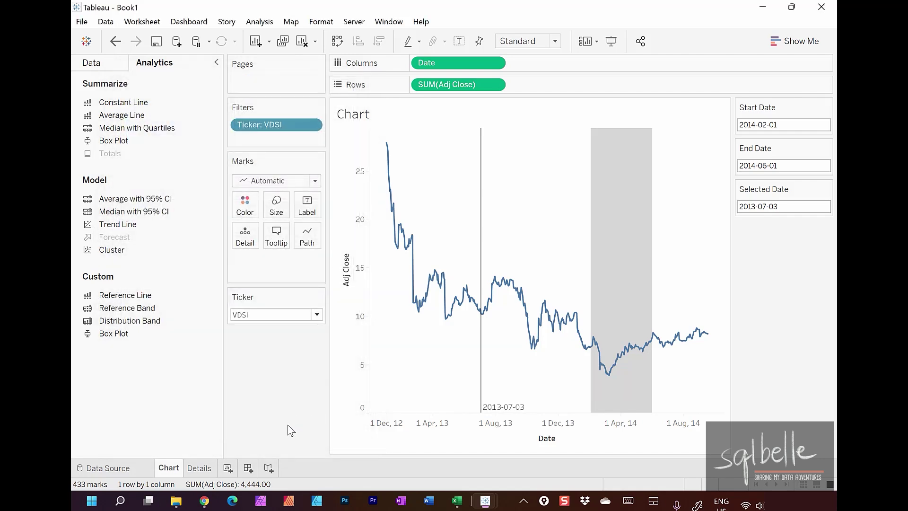
# - Start a new calculated field named Selected Value on Date
pyautogui.click(111, 65)
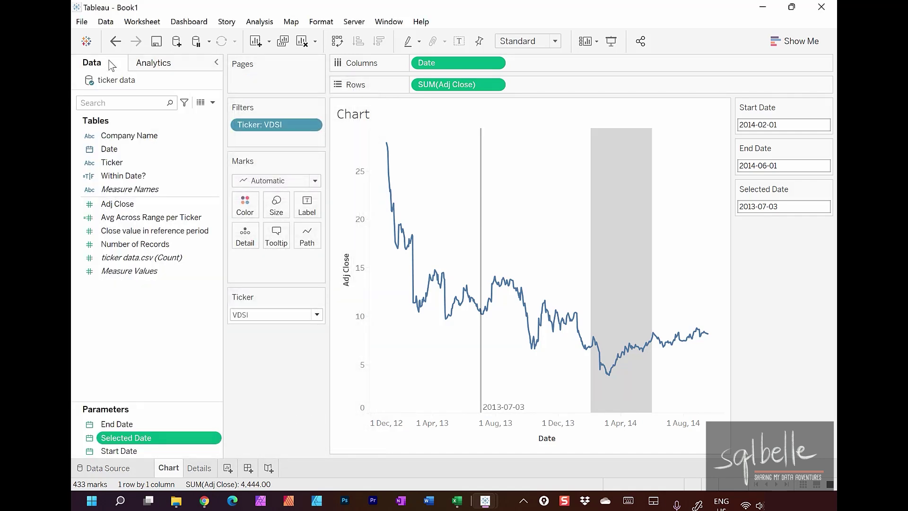
pyautogui.click(197, 313)
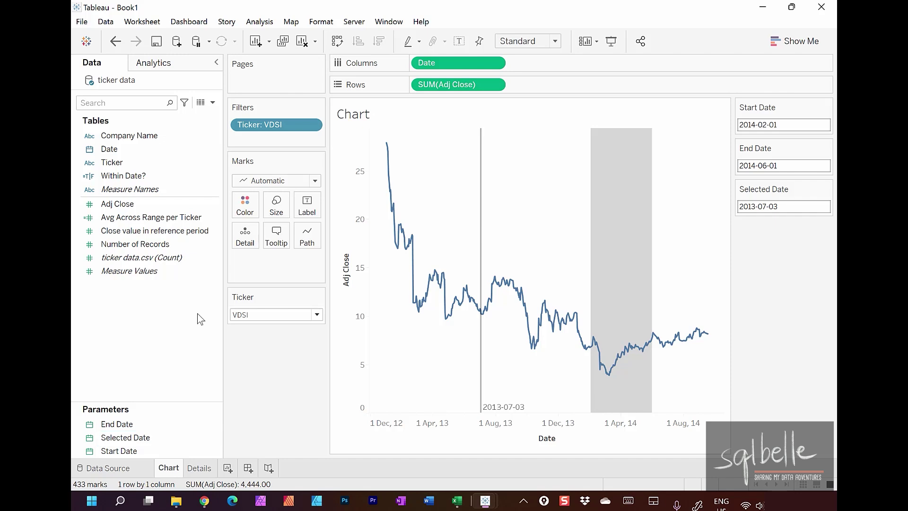
pyautogui.click(213, 102)
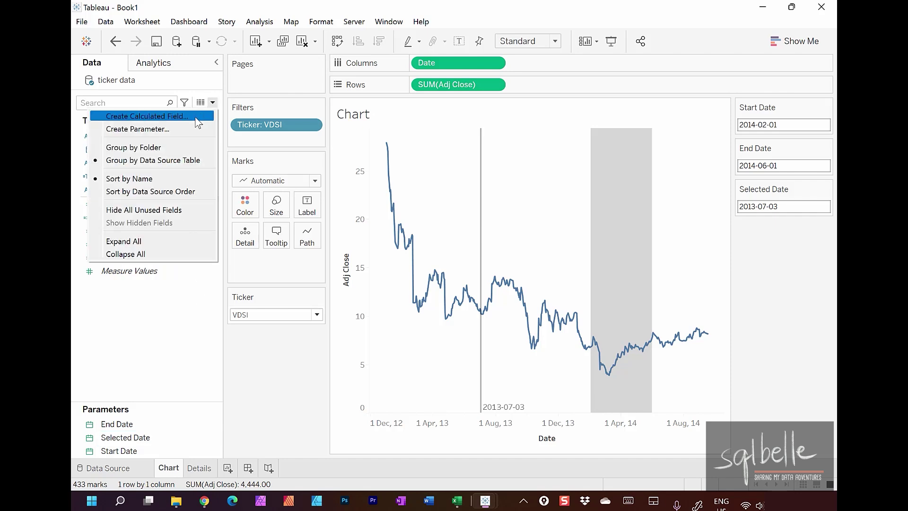
pyautogui.click(196, 121)
pyautogui.write('S')
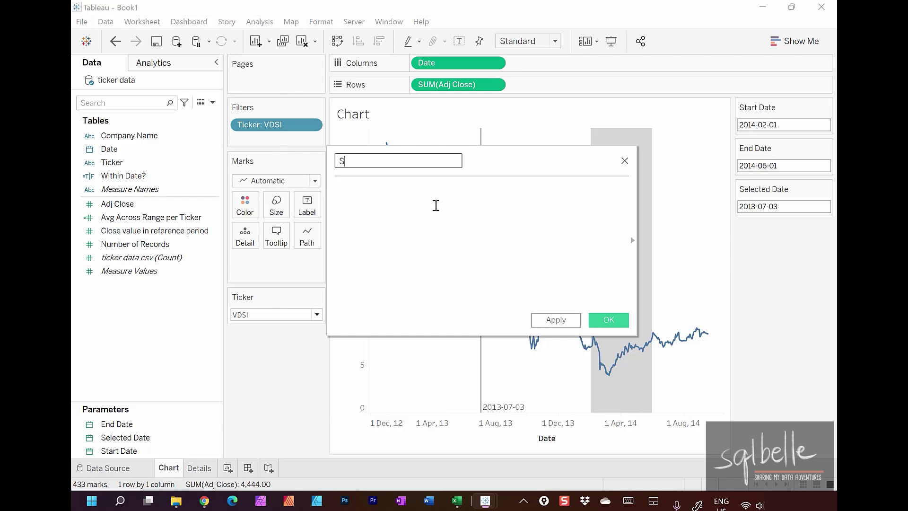
pyautogui.write('elected Value on Date')
pyautogui.click(436, 205)
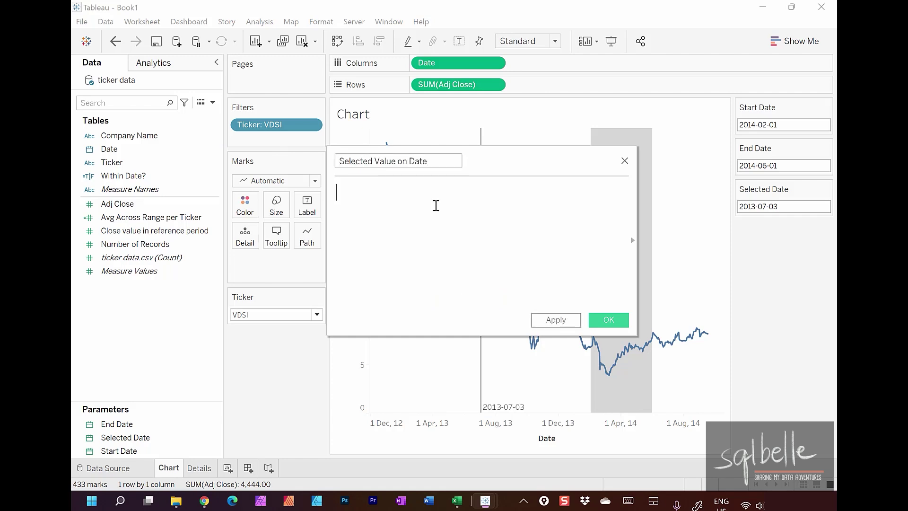
# - Enter the formula IF [Selected Date]= [Date] THEN [Adj Close] END, then apply and save the calculated field
pyautogui.write('IF')
pyautogui.moveTo(125, 437); pyautogui.dragTo(400, 263)
pyautogui.write('= Da')
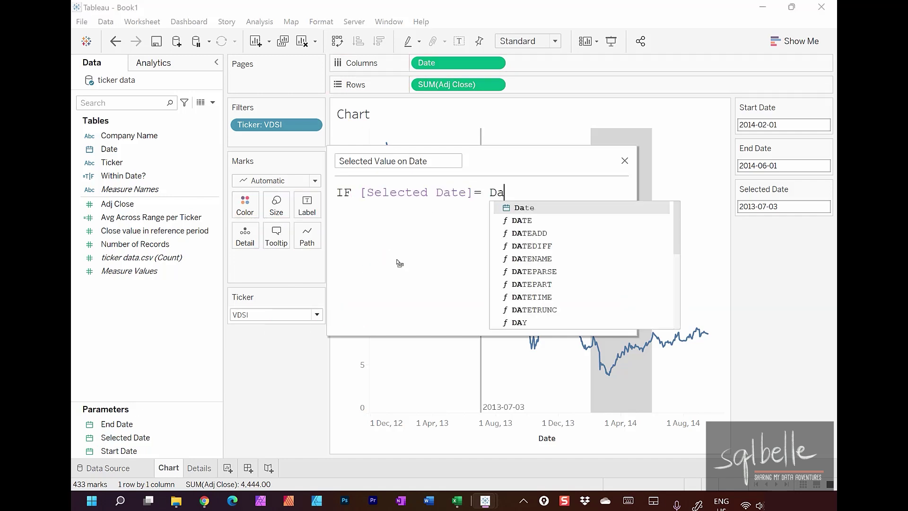
pyautogui.press('Return')
pyautogui.press('Return')
pyautogui.write('THEN [')
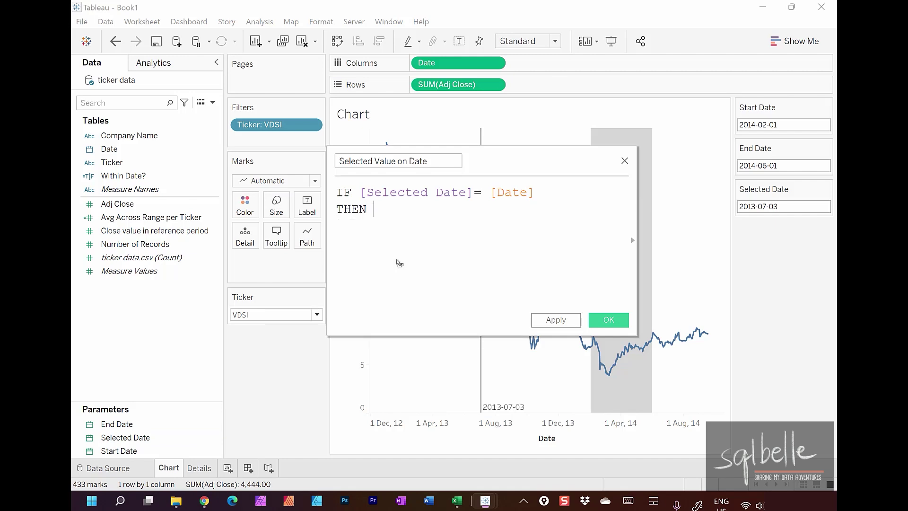
pyautogui.write('Ad')
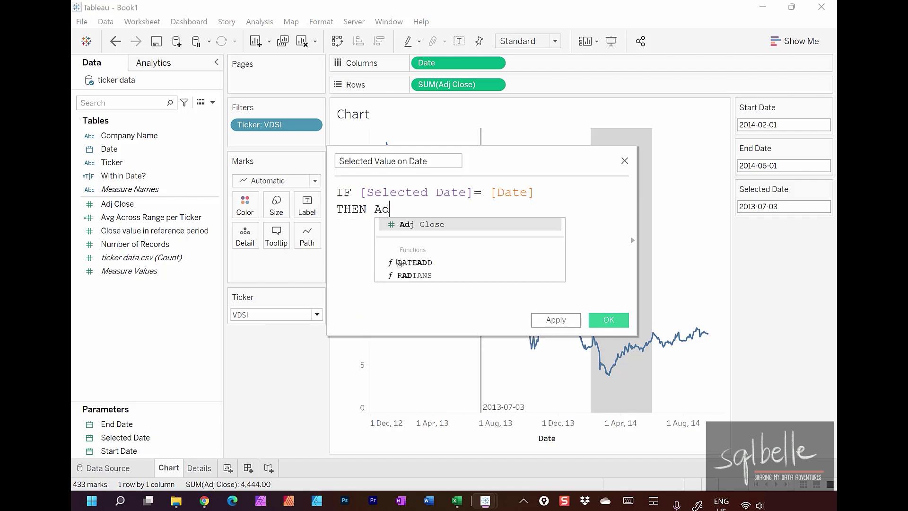
pyautogui.press('Return')
pyautogui.press('Return')
pyautogui.write('END')
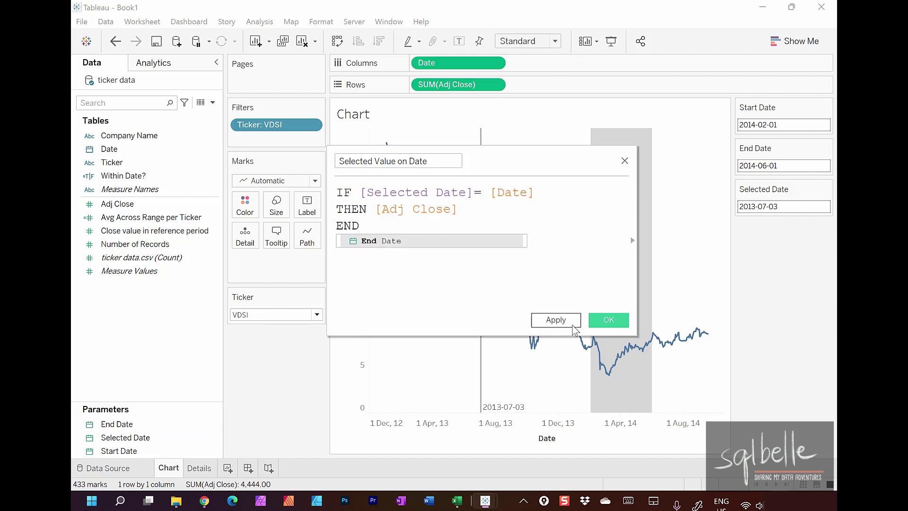
pyautogui.click(556, 320)
pyautogui.click(600, 326)
# - Label the chart line with Selected Value on Date, and circle the close value here and in the reference story
pyautogui.moveTo(147, 259); pyautogui.dragTo(316, 208)
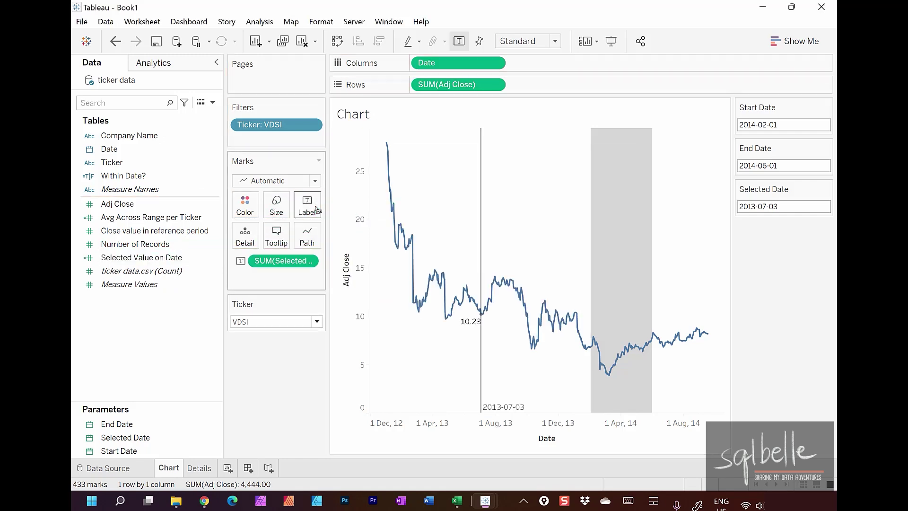
pyautogui.moveTo(497, 311)
pyautogui.mouseDown()
pyautogui.moveTo(442, 334)
pyautogui.moveTo(483, 311)
pyautogui.mouseUp()
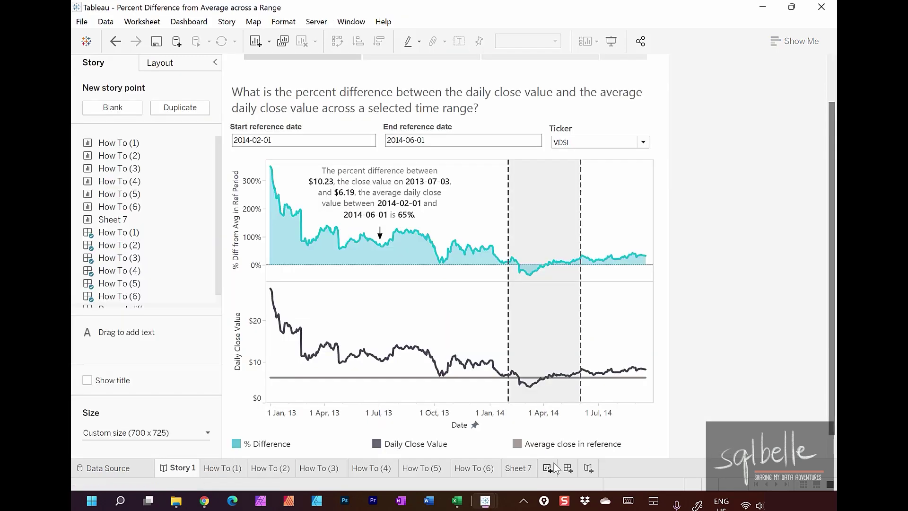
pyautogui.moveTo(351, 169)
pyautogui.mouseDown()
pyautogui.moveTo(342, 176)
pyautogui.moveTo(360, 192)
pyautogui.moveTo(367, 163)
pyautogui.mouseUp()
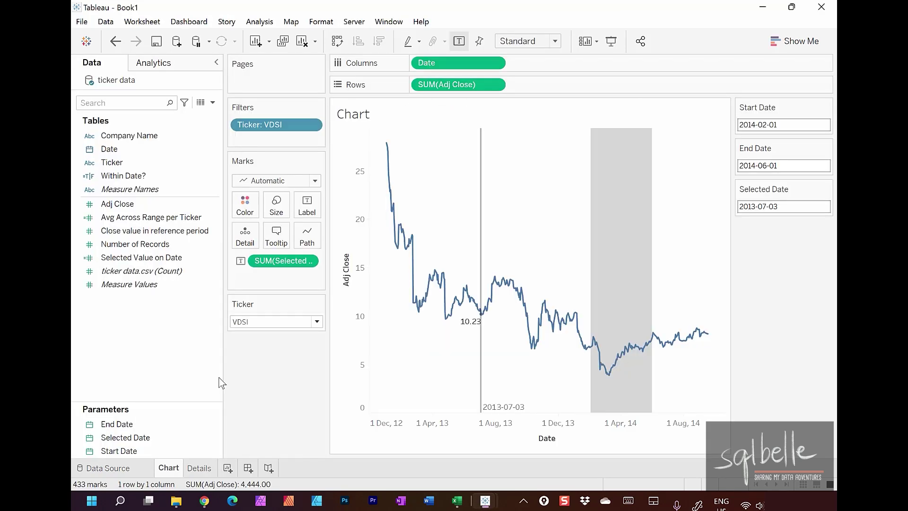
# - Add Avg Across Range per Ticker to the tooltip and set the sheet title to "Average Across Selected Range: <SUM(Avg Across Range per Ticker)>"
pyautogui.click(155, 219)
pyautogui.moveTo(155, 220); pyautogui.dragTo(276, 235)
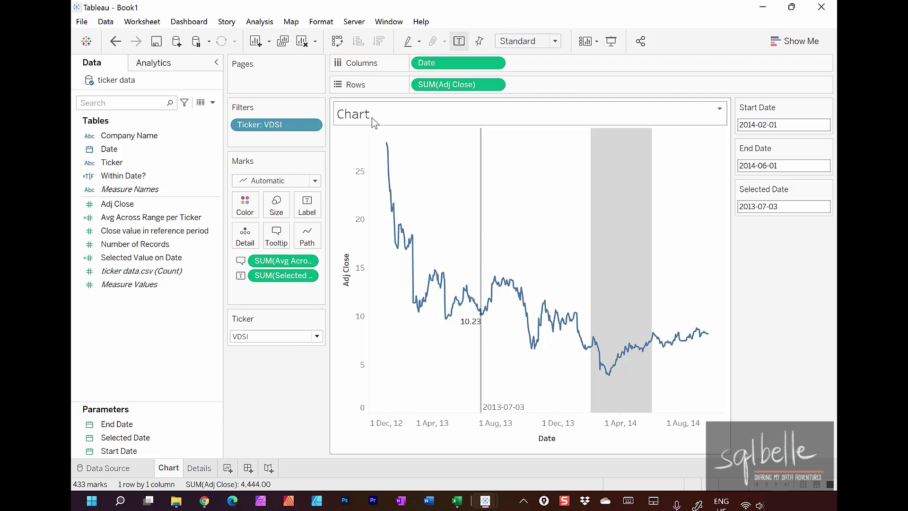
pyautogui.doubleClick(372, 118)
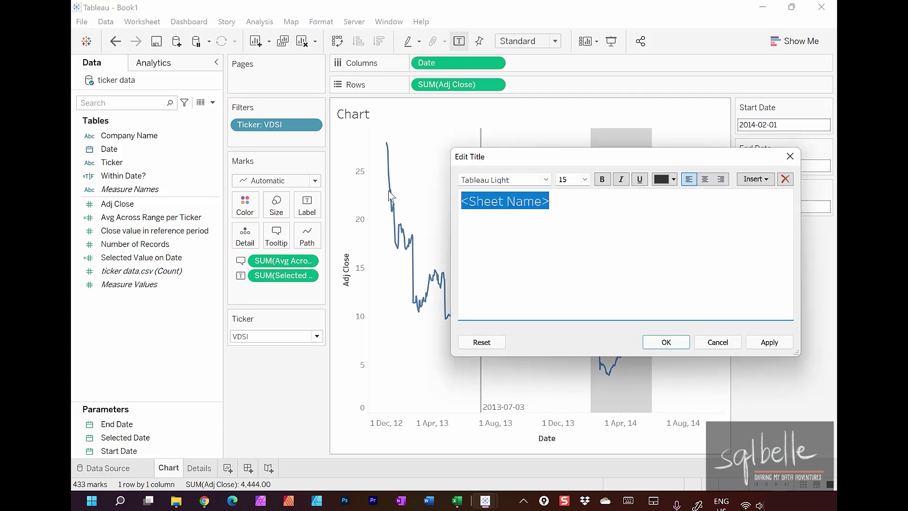
pyautogui.write('Ave')
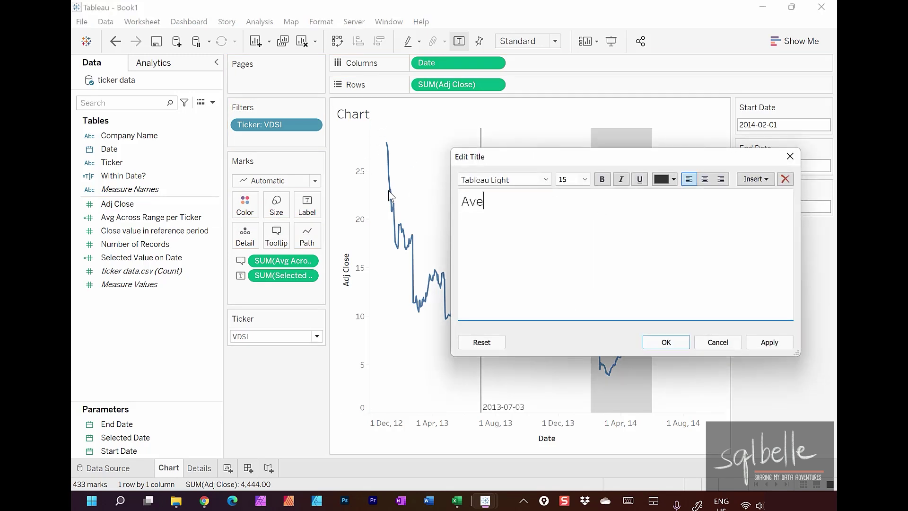
pyautogui.write('rage Across Selected Range:')
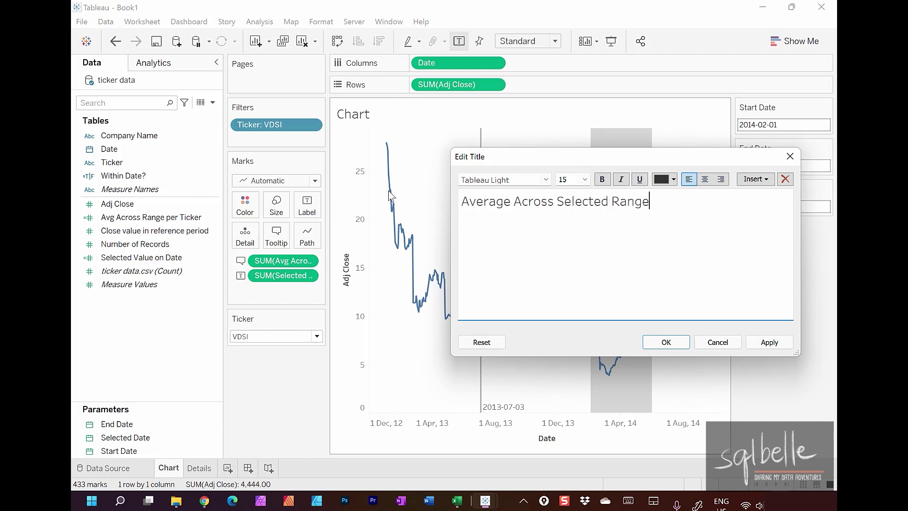
pyautogui.click(757, 179)
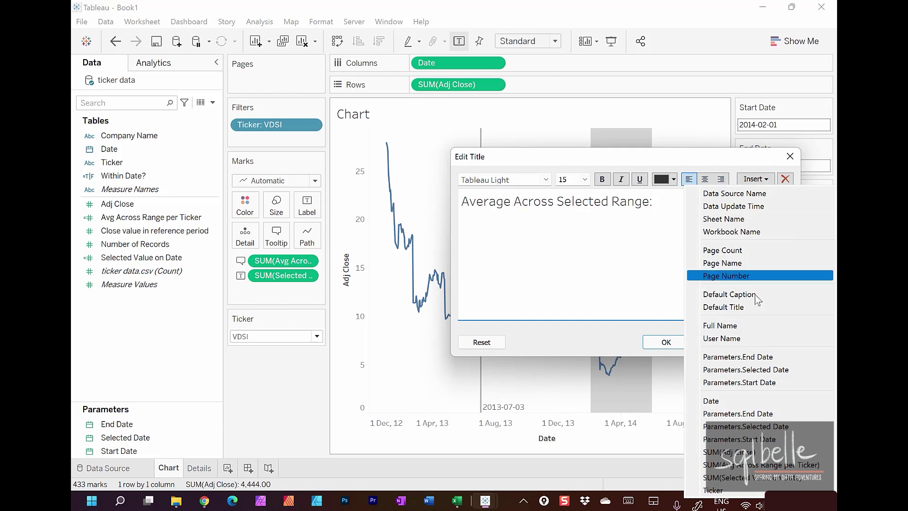
pyautogui.click(778, 466)
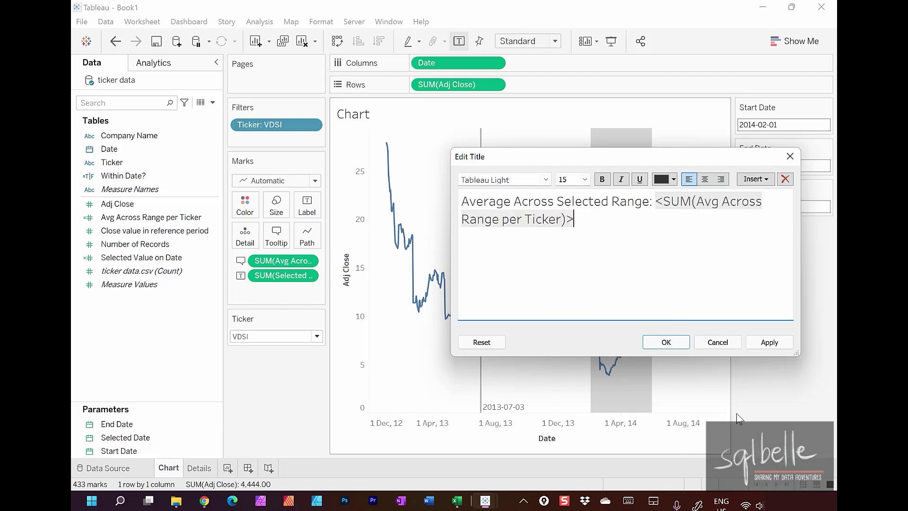
pyautogui.click(764, 344)
pyautogui.click(666, 342)
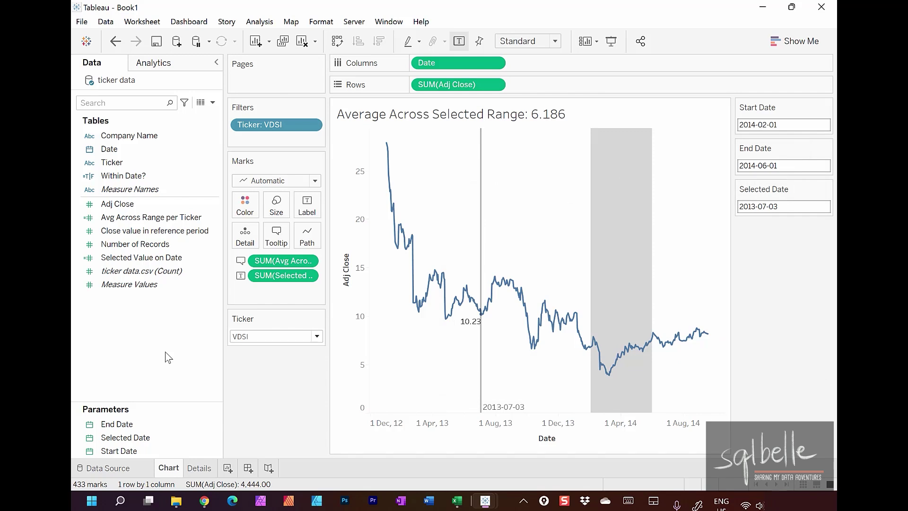
# - Circle the selected date's value label and the average in the title, and mark the width of the shaded reference band
pyautogui.moveTo(483, 313)
pyautogui.mouseDown()
pyautogui.moveTo(441, 315)
pyautogui.moveTo(458, 316)
pyautogui.mouseUp()
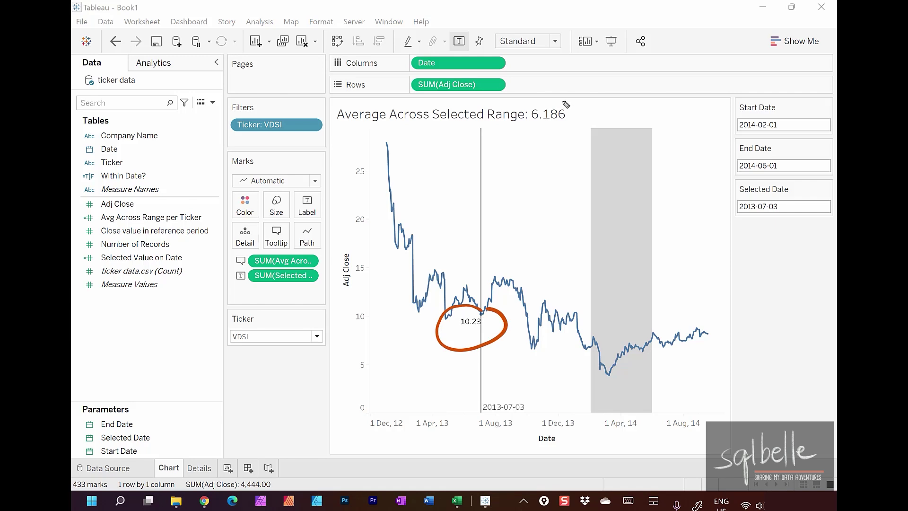
pyautogui.moveTo(567, 104)
pyautogui.mouseDown()
pyautogui.moveTo(542, 140)
pyautogui.moveTo(572, 100)
pyautogui.mouseUp()
pyautogui.moveTo(592, 176); pyautogui.dragTo(592, 213)
pyautogui.moveTo(650, 175); pyautogui.dragTo(652, 212)
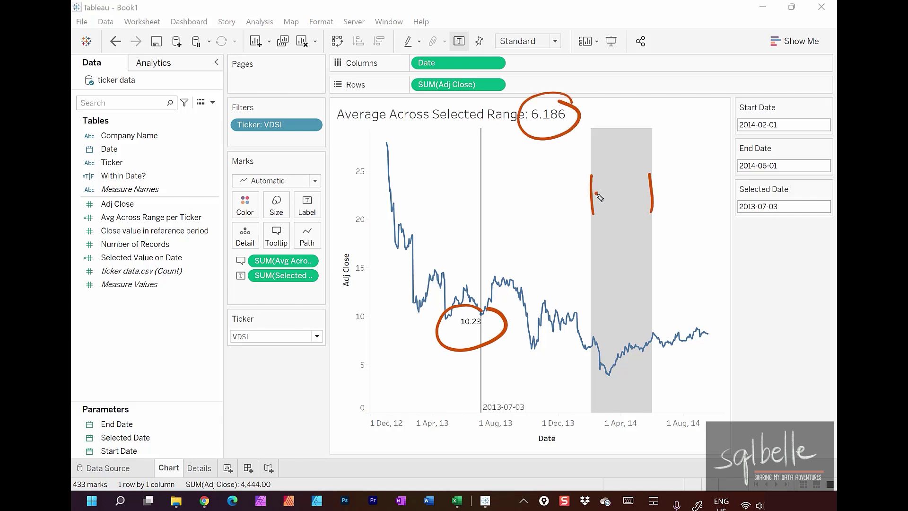
pyautogui.moveTo(596, 193); pyautogui.dragTo(659, 194)
# - Sketch a curve linking the circled values, a division sign and an arrow to a handwritten 6.186, and clear the annotations
pyautogui.moveTo(472, 281)
pyautogui.mouseDown()
pyautogui.moveTo(471, 248)
pyautogui.moveTo(529, 153)
pyautogui.mouseUp()
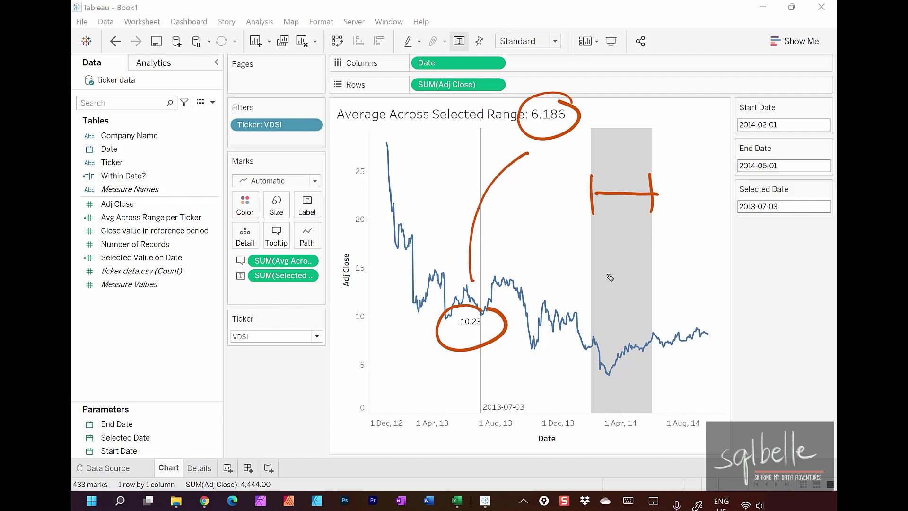
pyautogui.moveTo(606, 283); pyautogui.dragTo(637, 269)
pyautogui.moveTo(616, 256); pyautogui.dragTo(621, 258)
pyautogui.moveTo(622, 293); pyautogui.dragTo(625, 298)
pyautogui.moveTo(597, 111)
pyautogui.mouseDown()
pyautogui.moveTo(687, 132)
pyautogui.moveTo(690, 299)
pyautogui.moveTo(709, 294)
pyautogui.mouseUp()
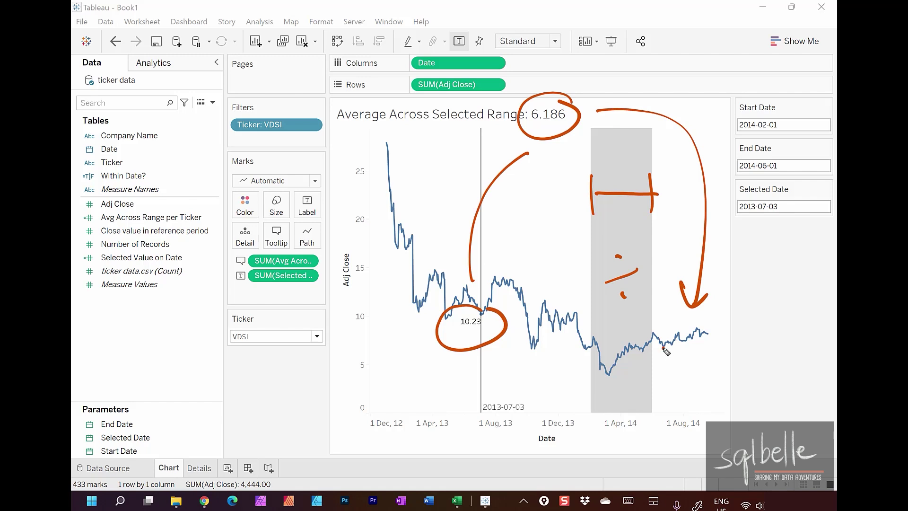
pyautogui.moveTo(663, 348); pyautogui.dragTo(661, 369)
pyautogui.moveTo(684, 364); pyautogui.dragTo(685, 365)
pyautogui.moveTo(700, 328); pyautogui.dragTo(705, 359)
pyautogui.moveTo(726, 327)
pyautogui.mouseDown()
pyautogui.moveTo(720, 338)
pyautogui.moveTo(725, 326)
pyautogui.mouseUp()
pyautogui.moveTo(749, 310); pyautogui.dragTo(729, 339)
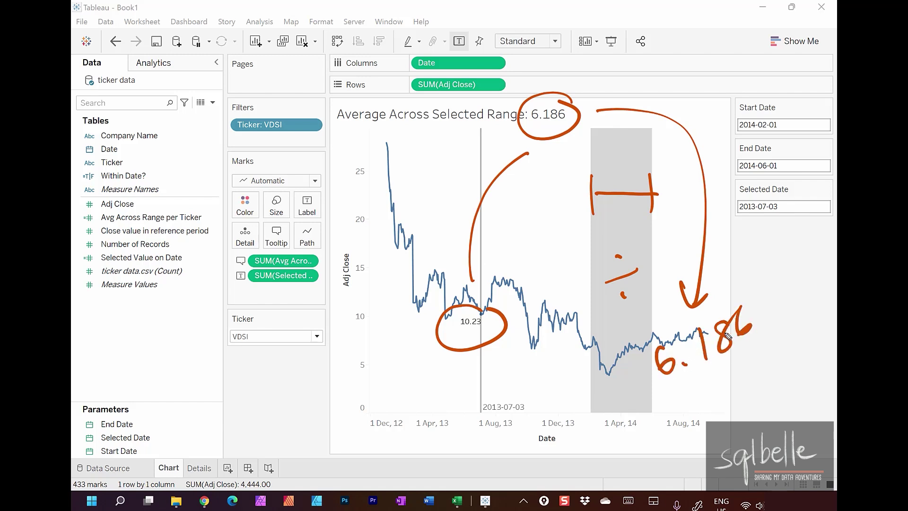
pyautogui.press('Escape')
# - Create a calculated field named "% Difference from Selected Range" and move its editor clear of the Marks card
pyautogui.click(212, 102)
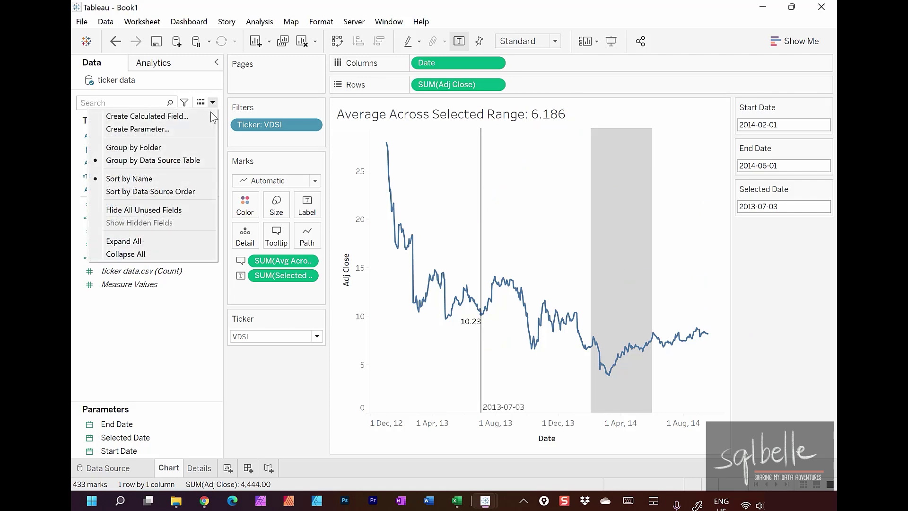
pyautogui.click(180, 115)
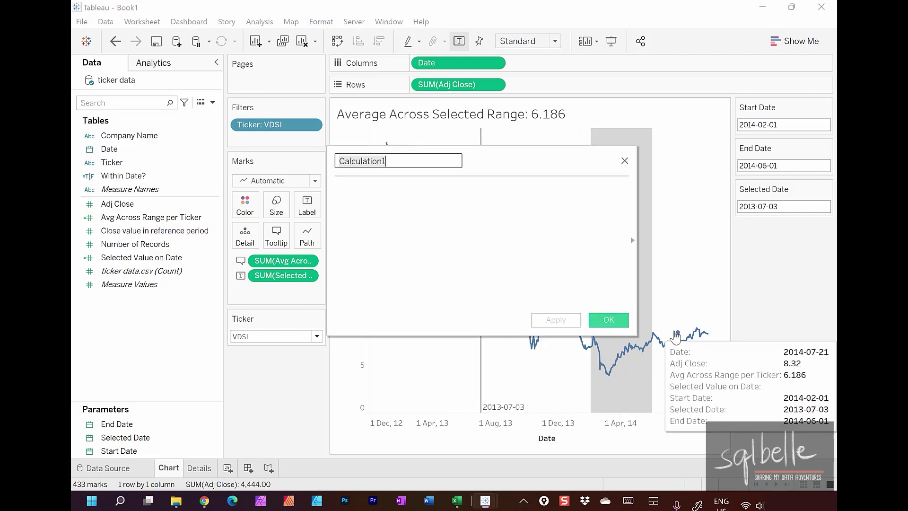
pyautogui.write('% Diffe')
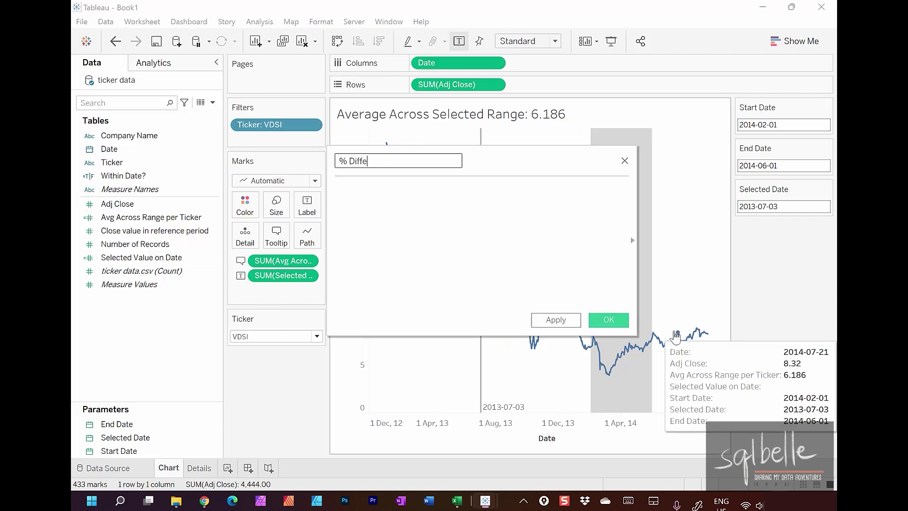
pyautogui.write('rence from Selected Range')
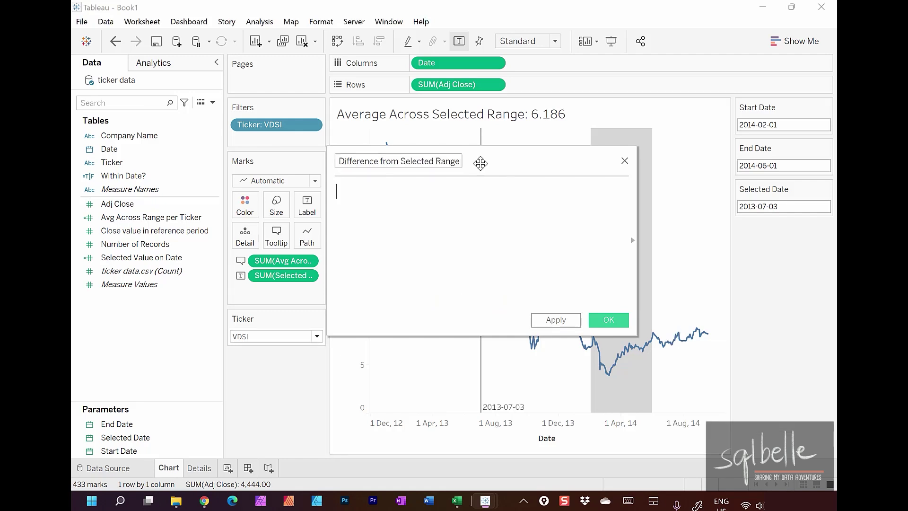
pyautogui.moveTo(480, 164); pyautogui.dragTo(554, 159)
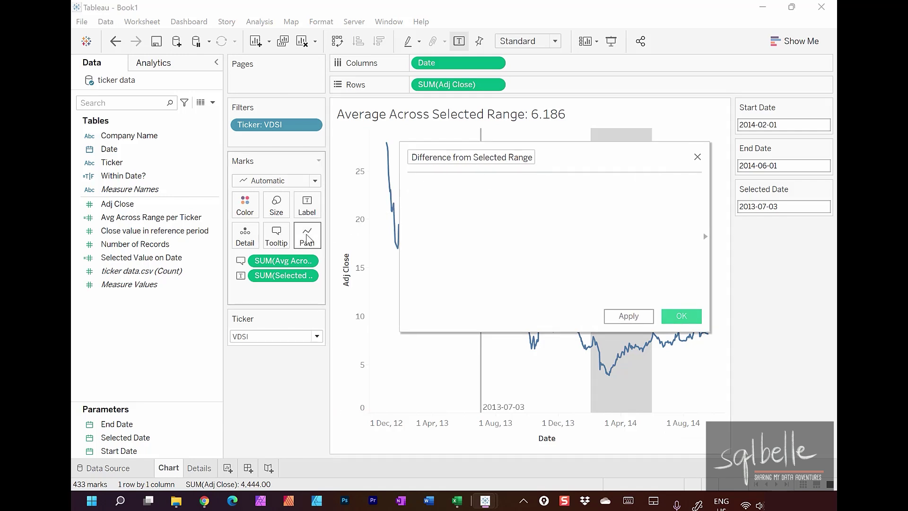
# - Enter the formula SUM([Selected Value on Date])-SUM([Avg Across Range per Ticker]) using the fields already on the Marks card, and enlarge the editor
pyautogui.click(429, 188)
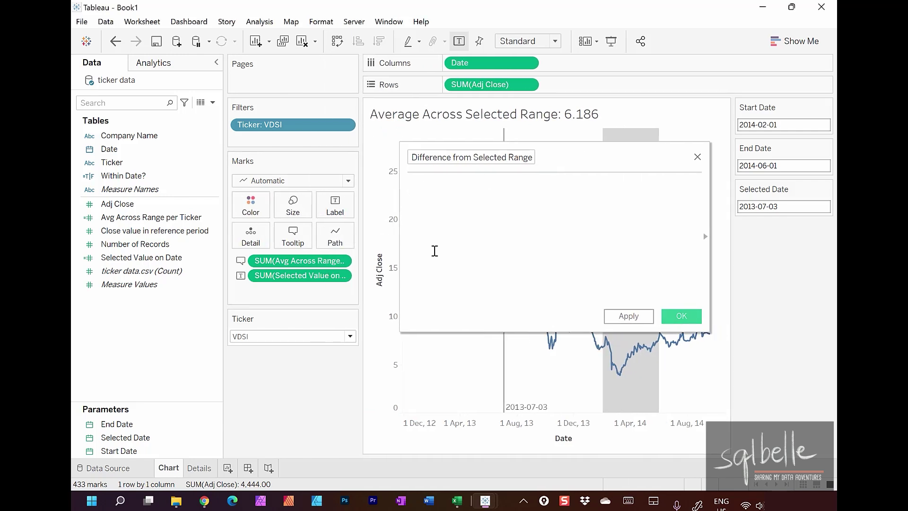
pyautogui.moveTo(298, 276); pyautogui.dragTo(467, 235)
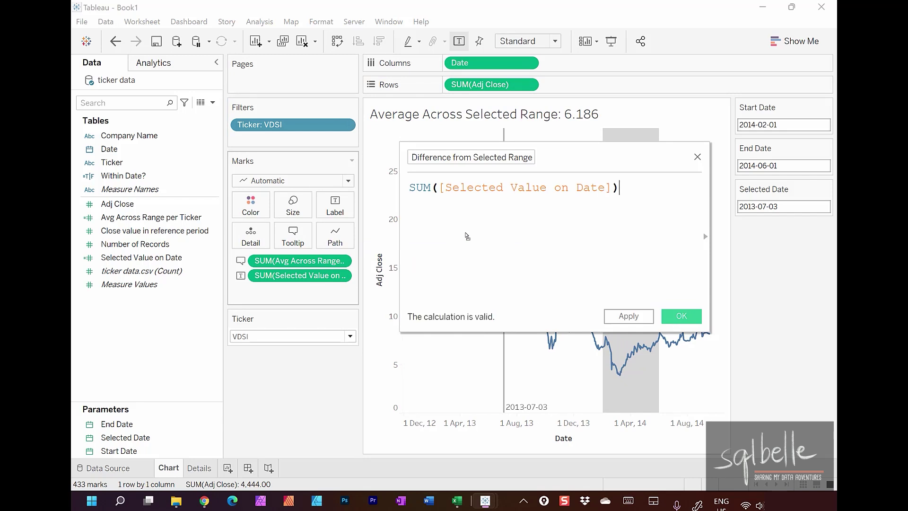
pyautogui.write('-')
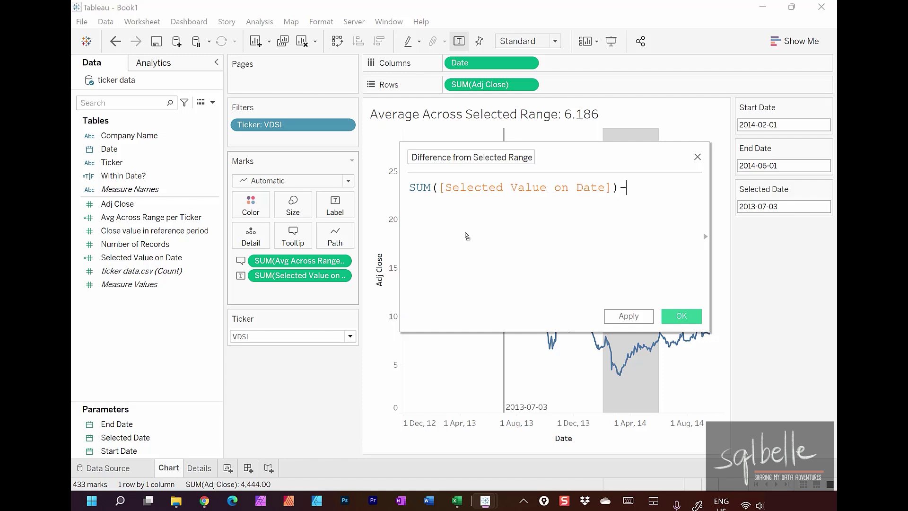
pyautogui.moveTo(299, 261); pyautogui.dragTo(676, 218)
pyautogui.moveTo(709, 328); pyautogui.dragTo(833, 381)
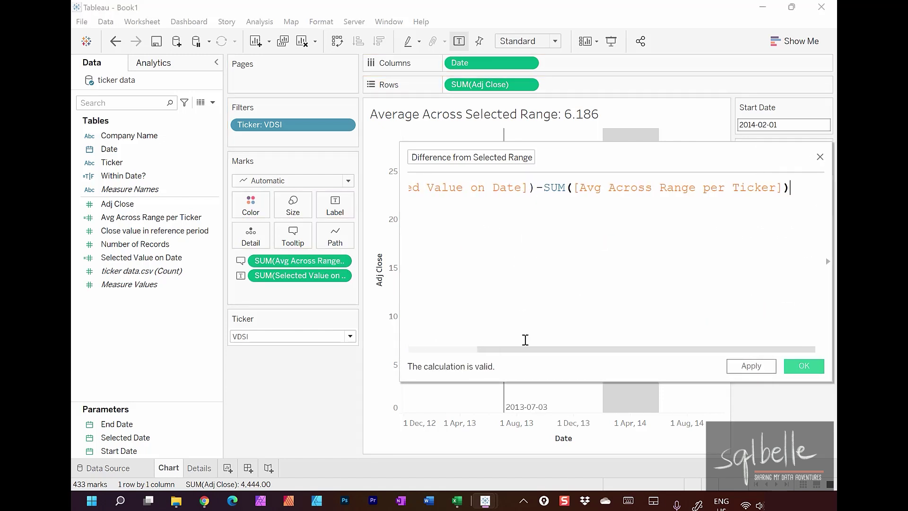
# - Enclose the whole subtraction in parentheses and add a division sign on a new line below it
pyautogui.moveTo(521, 354); pyautogui.dragTo(453, 353)
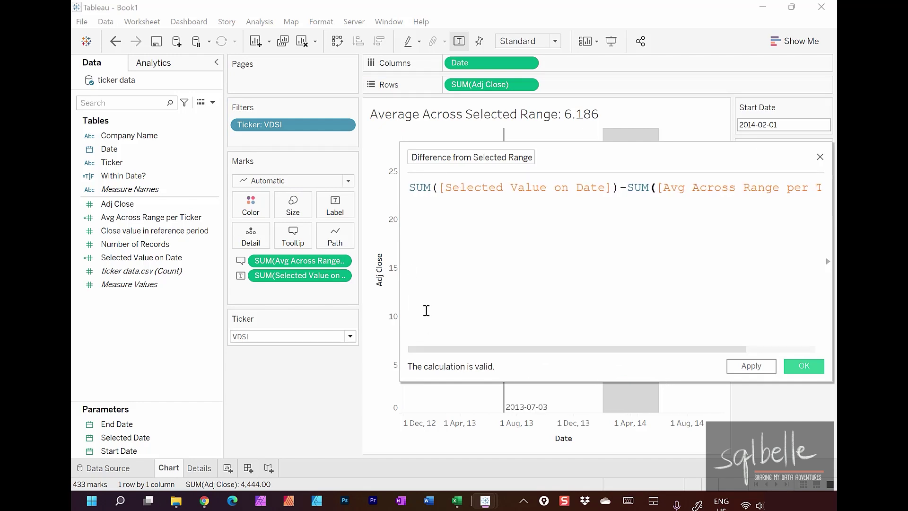
pyautogui.click(409, 188)
pyautogui.write('(')
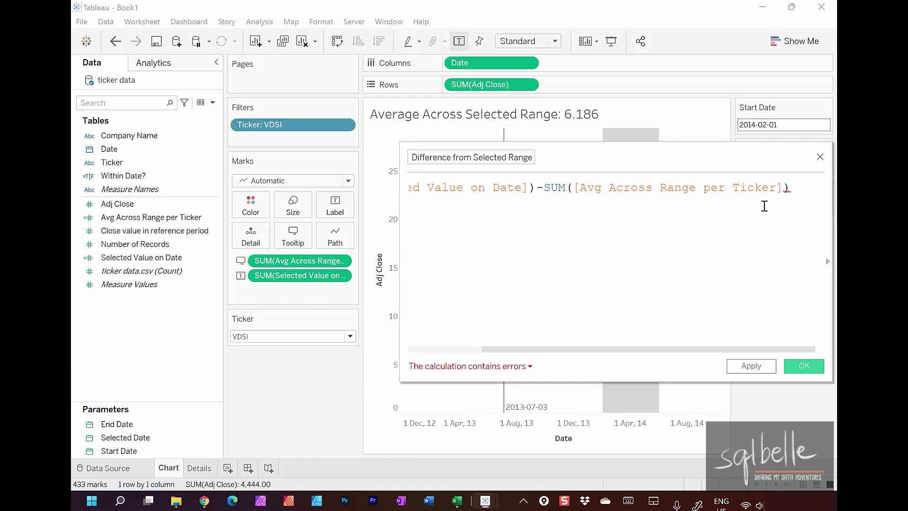
pyautogui.click(791, 190)
pyautogui.write(')')
pyautogui.press('Return')
pyautogui.write('/')
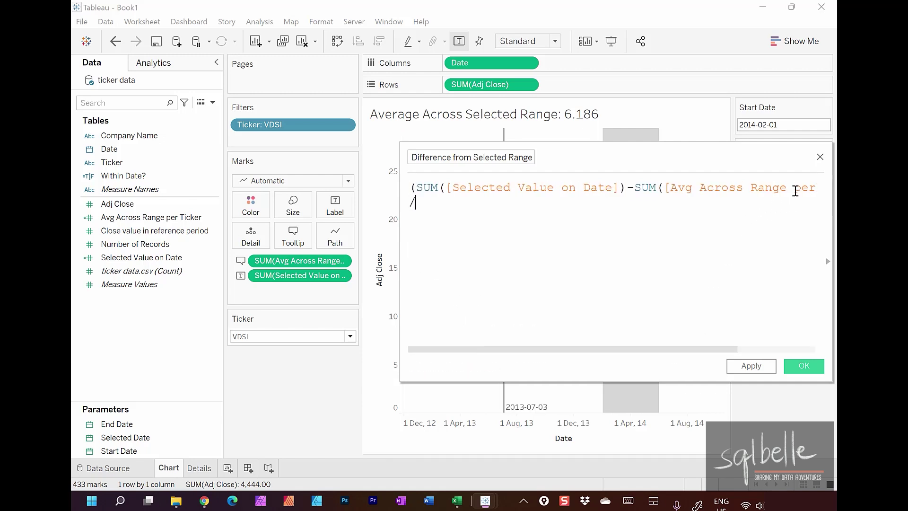
# - Complete the % Difference from Selected Range calculation by dividing by the average across range per ticker, and set its default number format to percentage with 2 decimals
pyautogui.moveTo(321, 267); pyautogui.dragTo(488, 238)
pyautogui.click(803, 366)
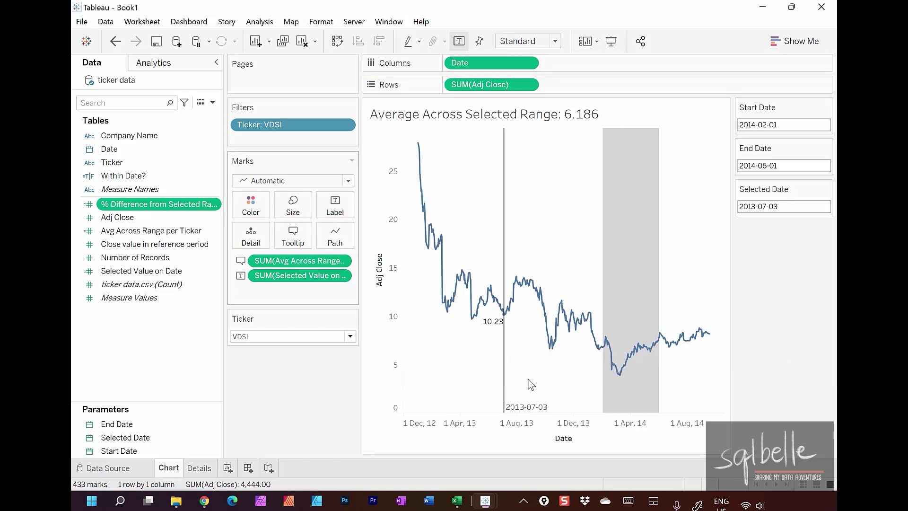
pyautogui.rightClick(161, 209)
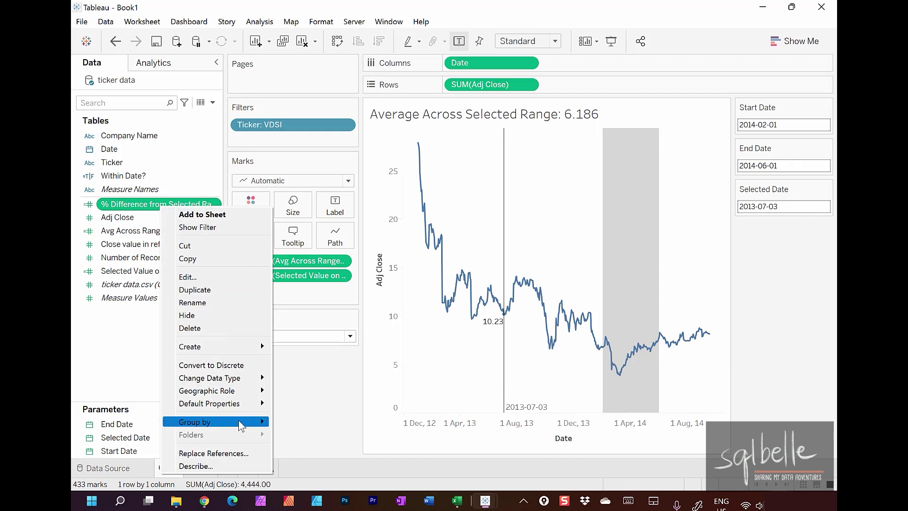
pyautogui.moveTo(258, 406)
pyautogui.click(312, 432)
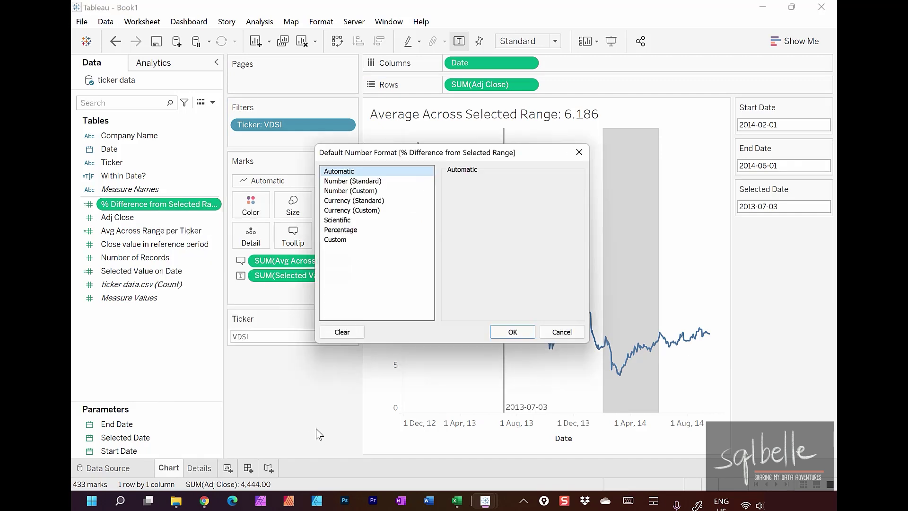
pyautogui.click(364, 230)
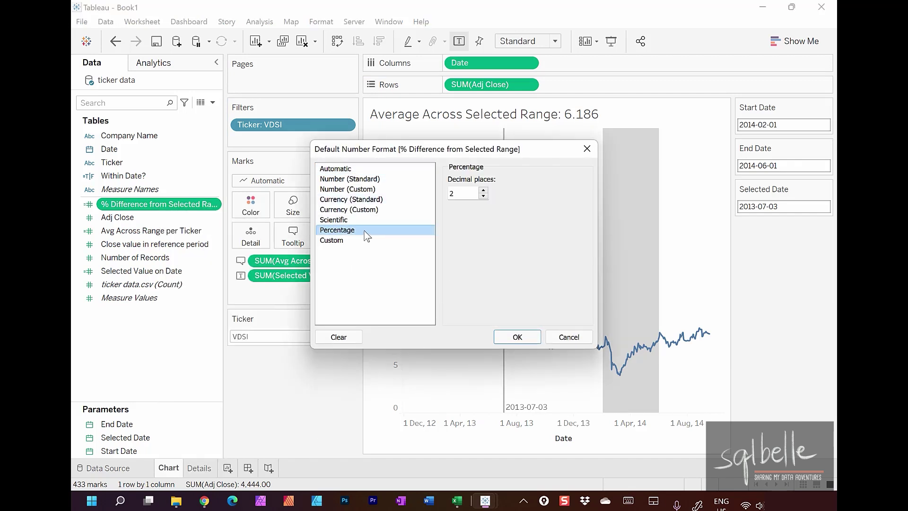
pyautogui.click(517, 337)
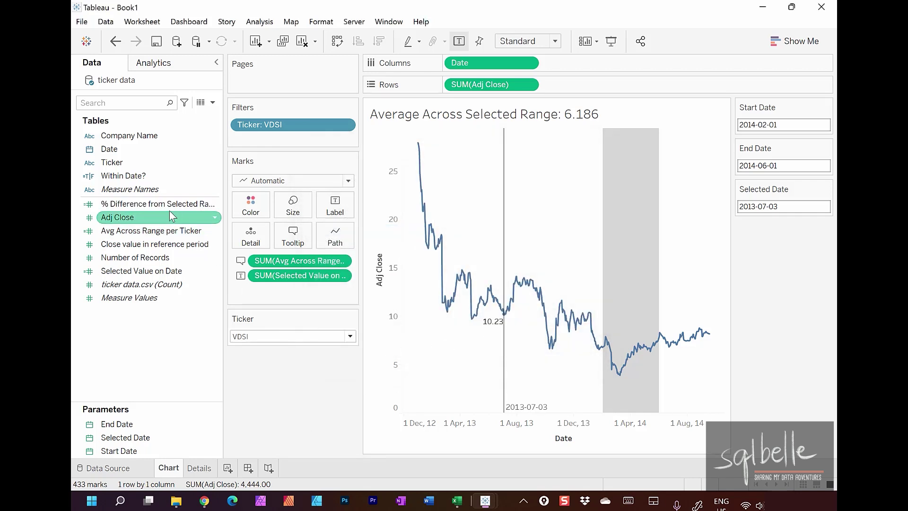
# - Label the line's marks with % Difference from Selected Range and narrow the data pane
pyautogui.moveTo(150, 204); pyautogui.dragTo(340, 208)
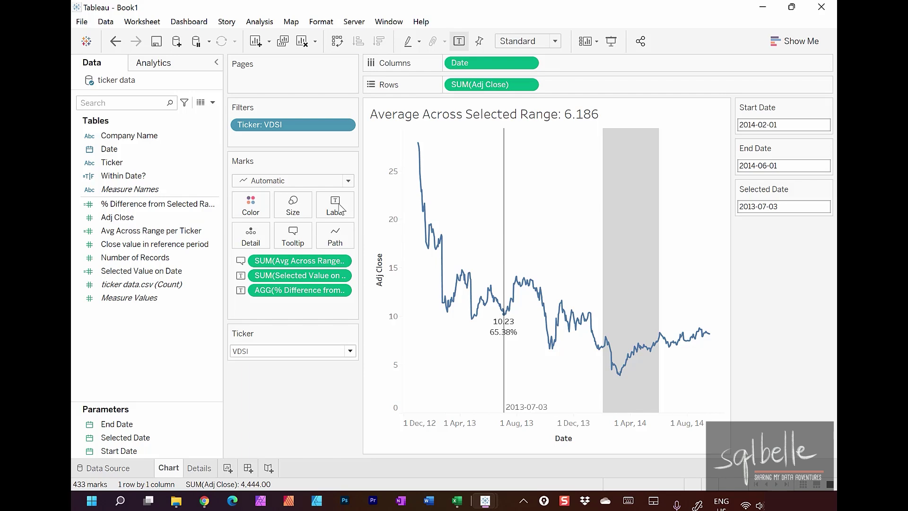
pyautogui.moveTo(527, 332)
pyautogui.mouseDown()
pyautogui.moveTo(505, 359)
pyautogui.moveTo(500, 327)
pyautogui.mouseUp()
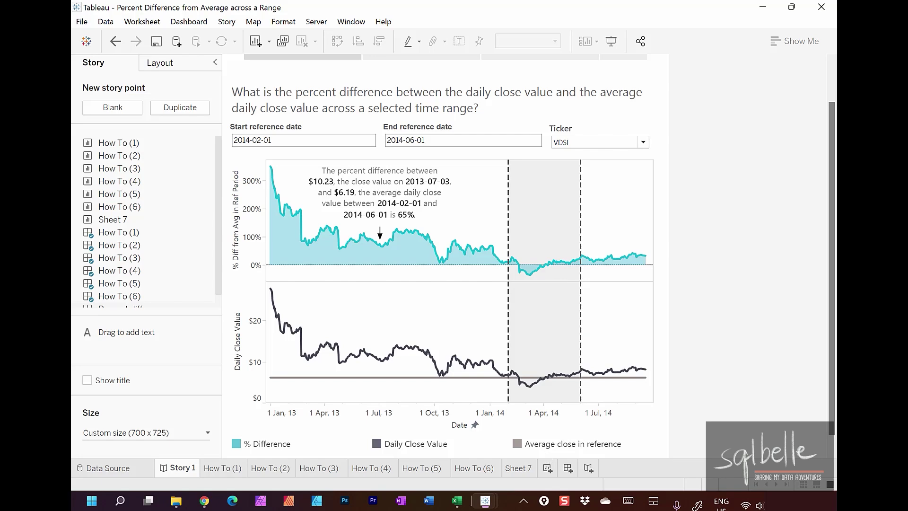
pyautogui.moveTo(419, 203)
pyautogui.mouseDown()
pyautogui.moveTo(420, 245)
pyautogui.moveTo(393, 209)
pyautogui.mouseUp()
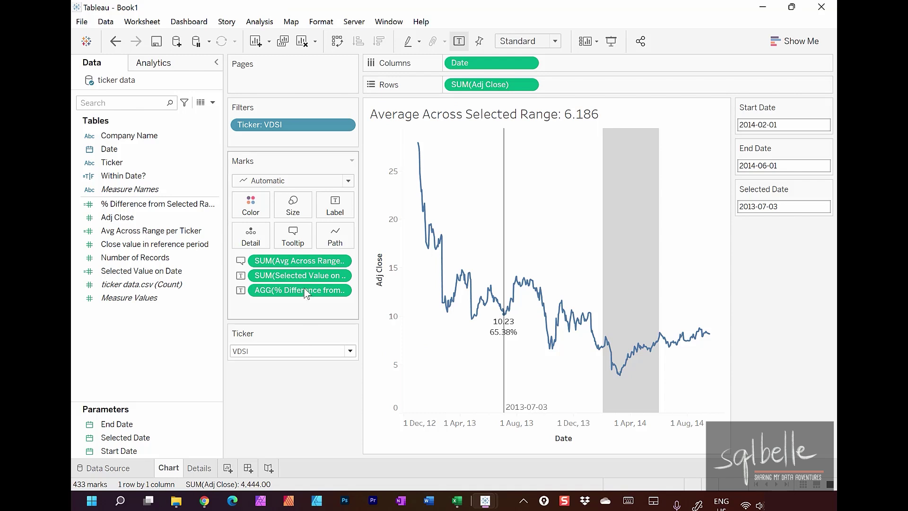
pyautogui.moveTo(223, 331); pyautogui.dragTo(179, 331)
pyautogui.click(152, 205)
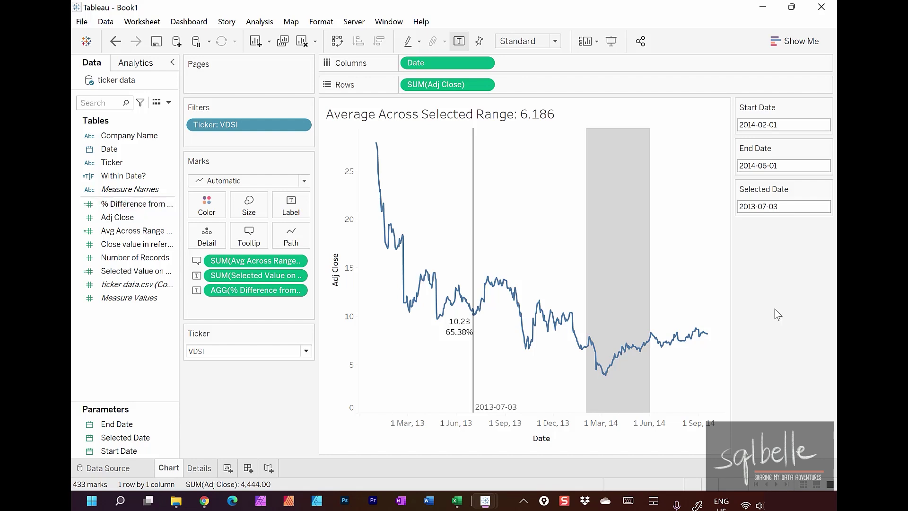
# - Set the Start Date parameter to 2014-01-01 and the End Date parameter to 2014-08-15
pyautogui.click(766, 125)
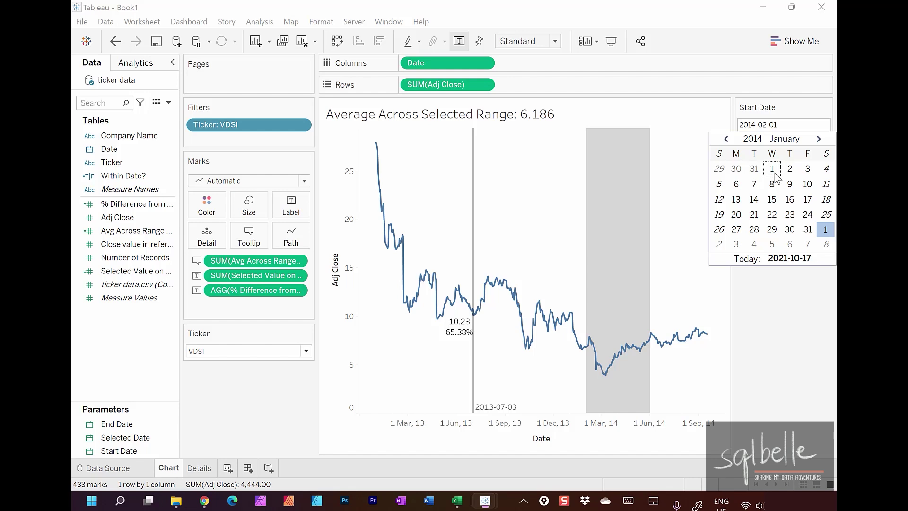
pyautogui.press('Escape')
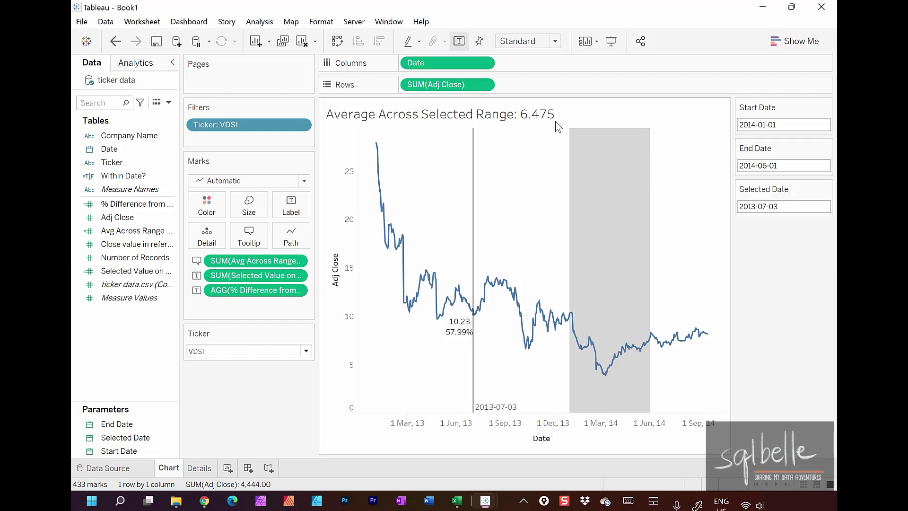
pyautogui.click(776, 166)
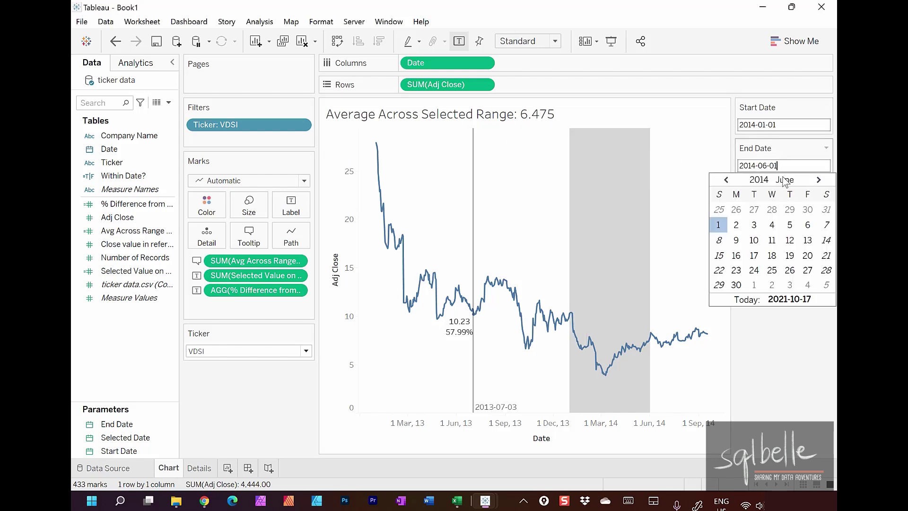
pyautogui.click(819, 181)
pyautogui.click(819, 180)
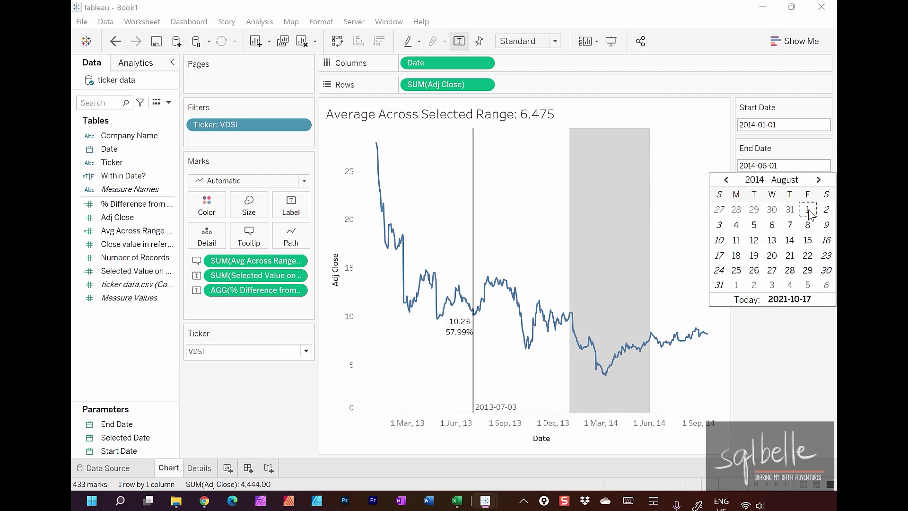
pyautogui.click(807, 240)
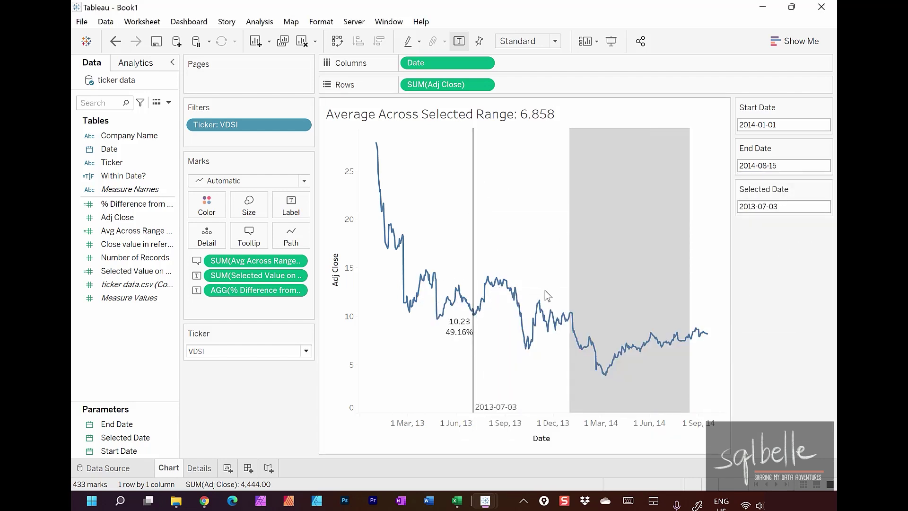
# - Set the Selected Date parameter to 2013-07-17, then change it to 2013-07-01
pyautogui.click(793, 203)
pyautogui.click(756, 277)
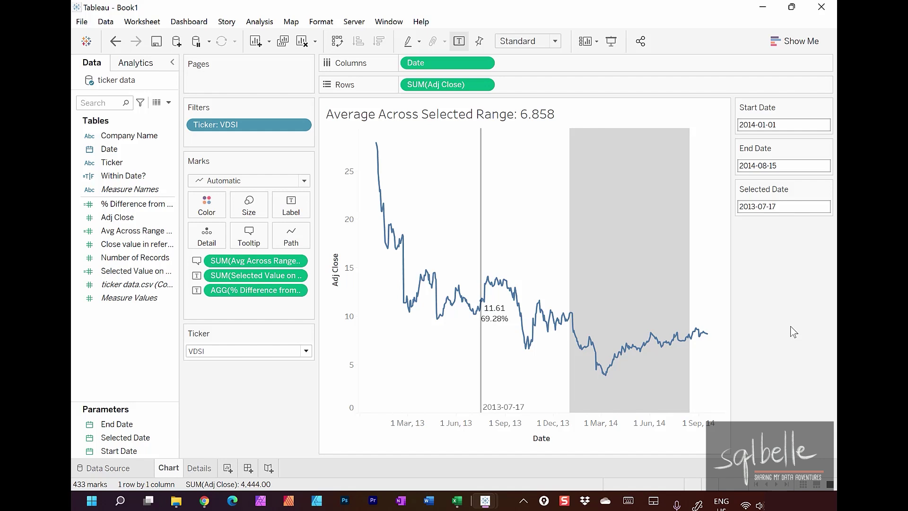
pyautogui.click(777, 207)
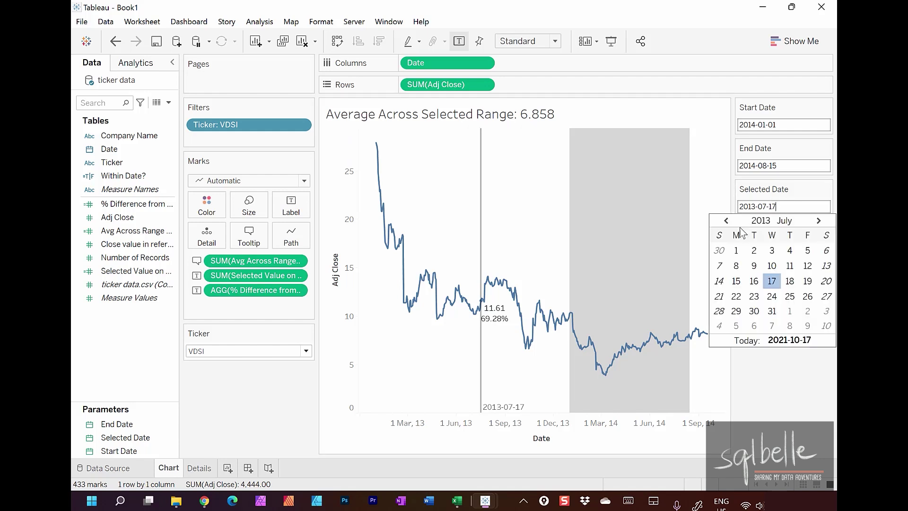
pyautogui.click(737, 251)
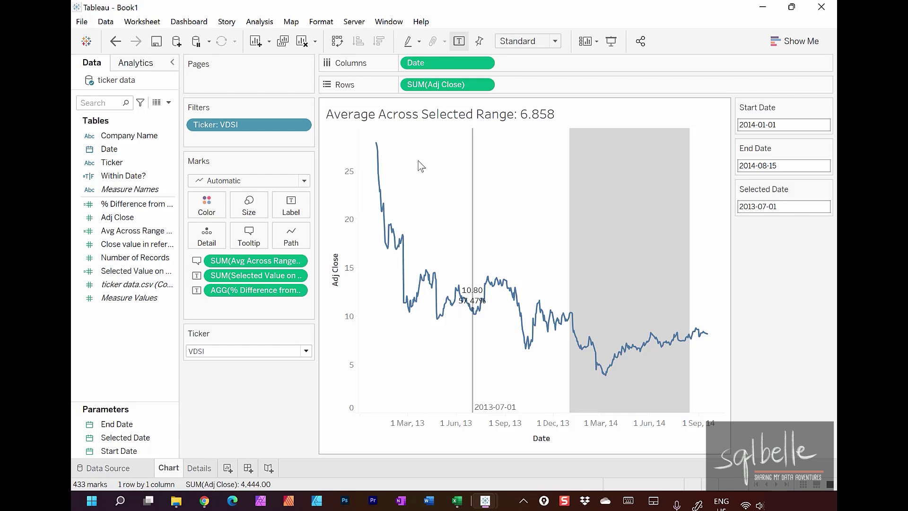
# - Open the setup for a new Change Parameter action on the Chart worksheet
pyautogui.click(142, 22)
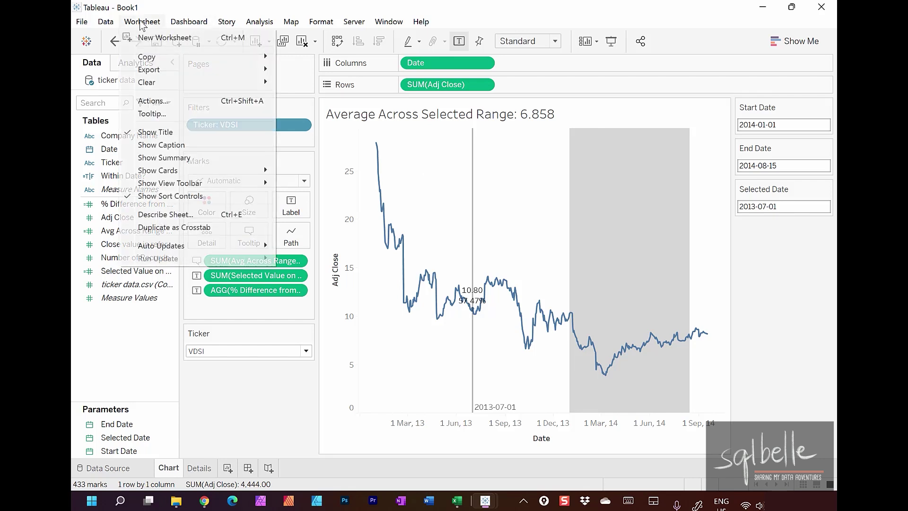
pyautogui.click(158, 101)
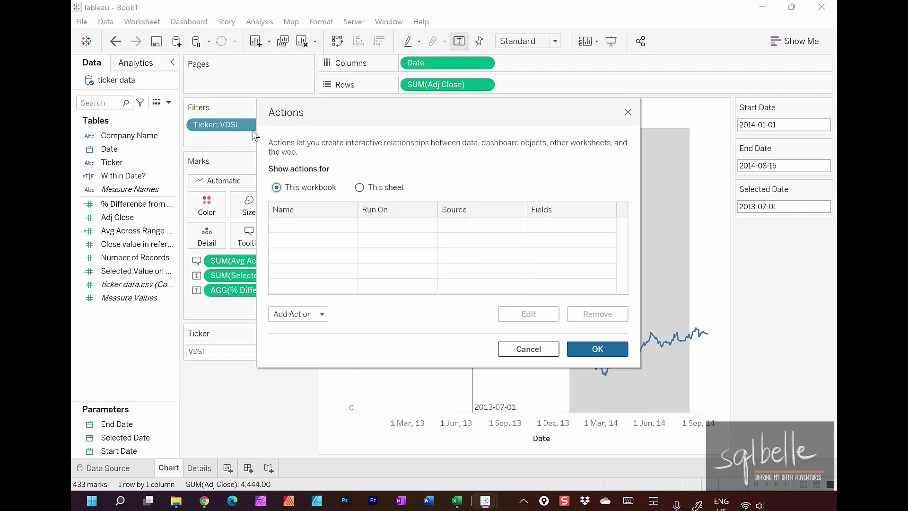
pyautogui.click(303, 316)
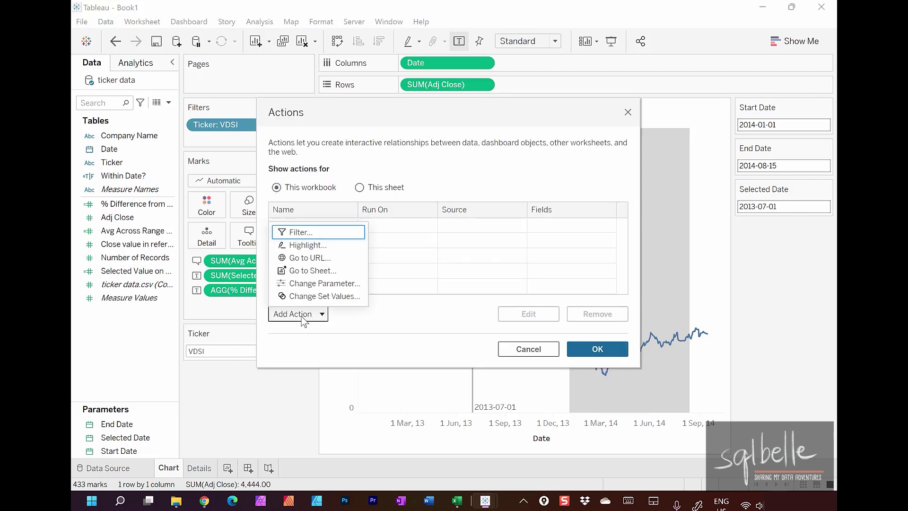
pyautogui.click(317, 284)
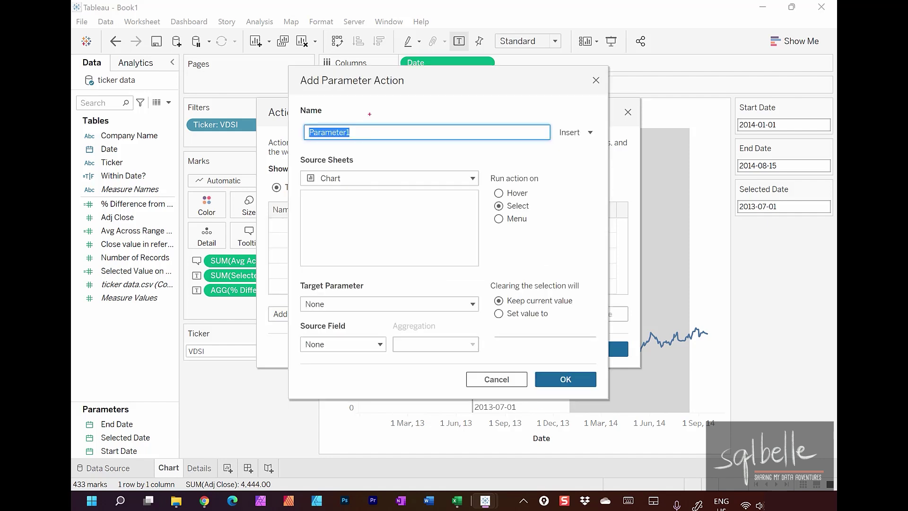
pyautogui.moveTo(370, 115)
pyautogui.mouseDown()
pyautogui.moveTo(402, 124)
pyautogui.moveTo(352, 105)
pyautogui.mouseUp()
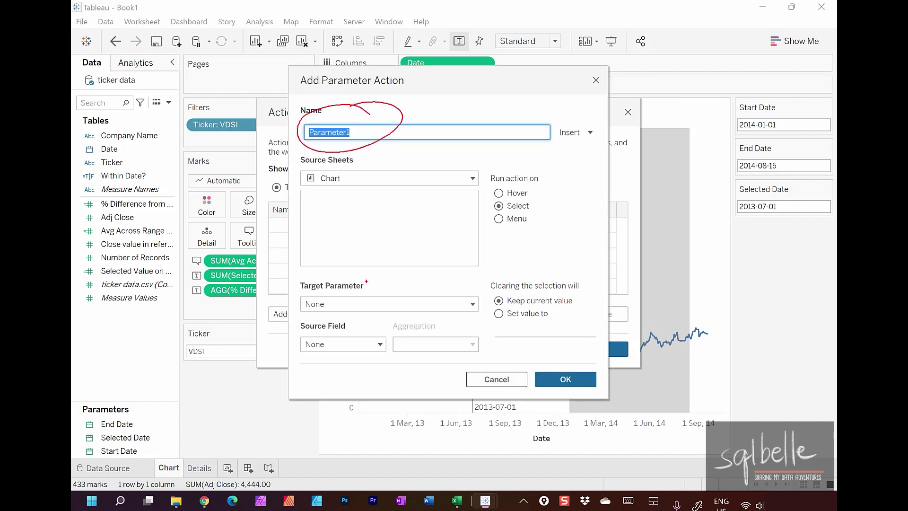
pyautogui.moveTo(376, 285)
pyautogui.mouseDown()
pyautogui.moveTo(319, 323)
pyautogui.moveTo(378, 302)
pyautogui.moveTo(405, 277)
pyautogui.moveTo(561, 206)
pyautogui.moveTo(737, 203)
pyautogui.mouseUp()
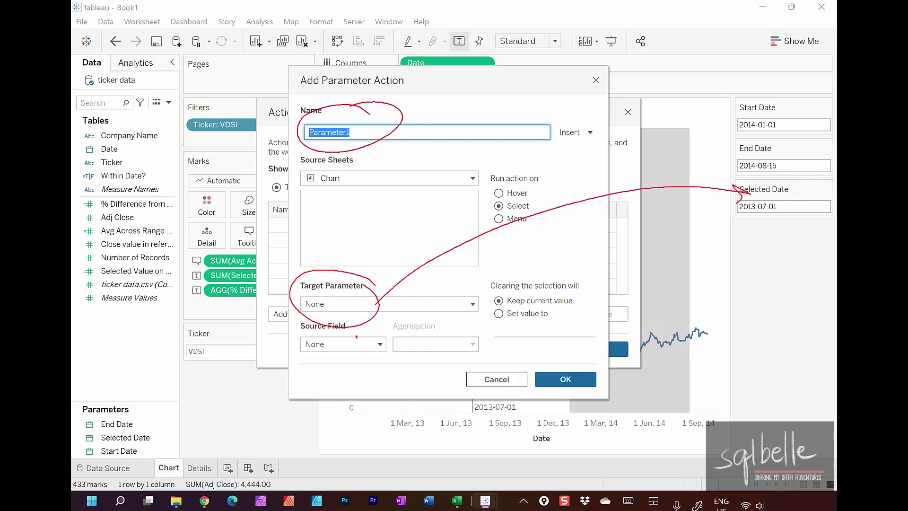
pyautogui.moveTo(356, 336)
pyautogui.mouseDown()
pyautogui.moveTo(301, 348)
pyautogui.moveTo(367, 326)
pyautogui.mouseUp()
pyautogui.moveTo(503, 23); pyautogui.dragTo(465, 62)
pyautogui.moveTo(463, 53); pyautogui.dragTo(473, 60)
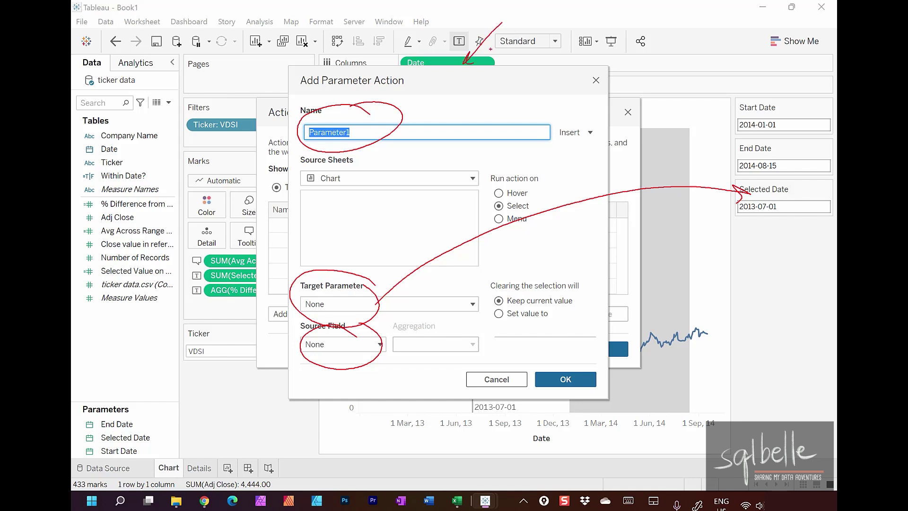
pyautogui.press('Escape')
# - Create the parameter action named Change Selected Date, with Selected Date as target parameter and the ticker data's Date as source field
pyautogui.write('Chan')
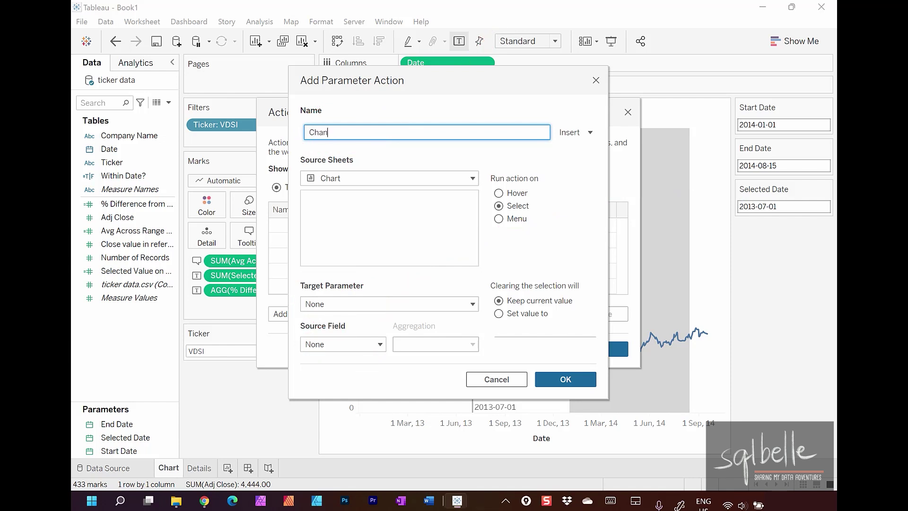
pyautogui.write('ge Selected Date')
pyautogui.click(414, 304)
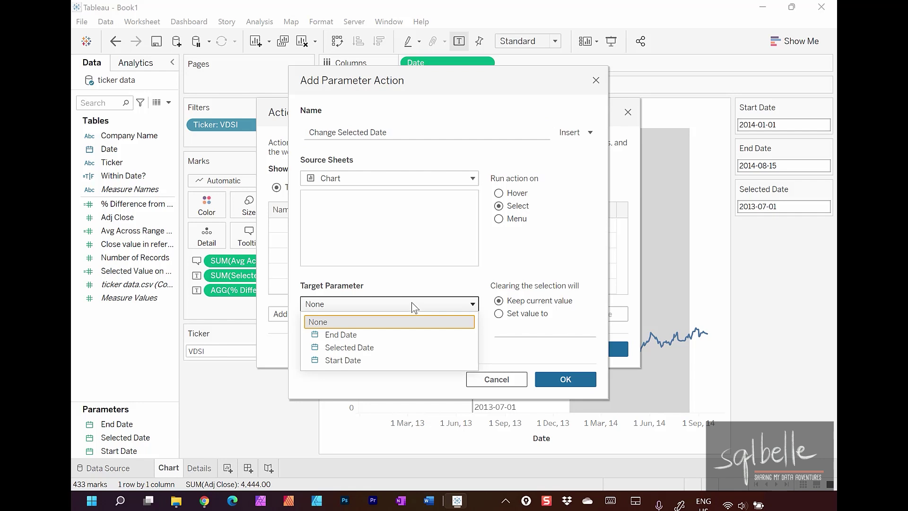
pyautogui.click(368, 348)
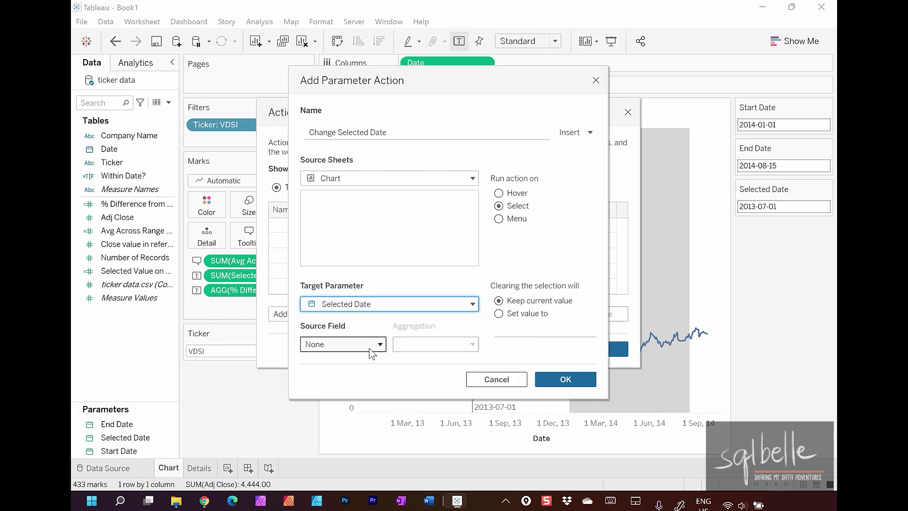
pyautogui.click(337, 344)
pyautogui.click(356, 301)
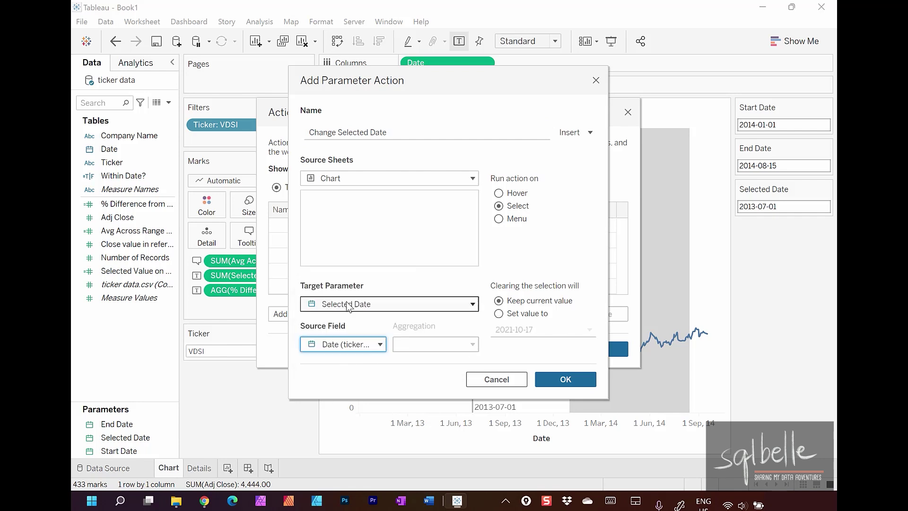
pyautogui.click(552, 380)
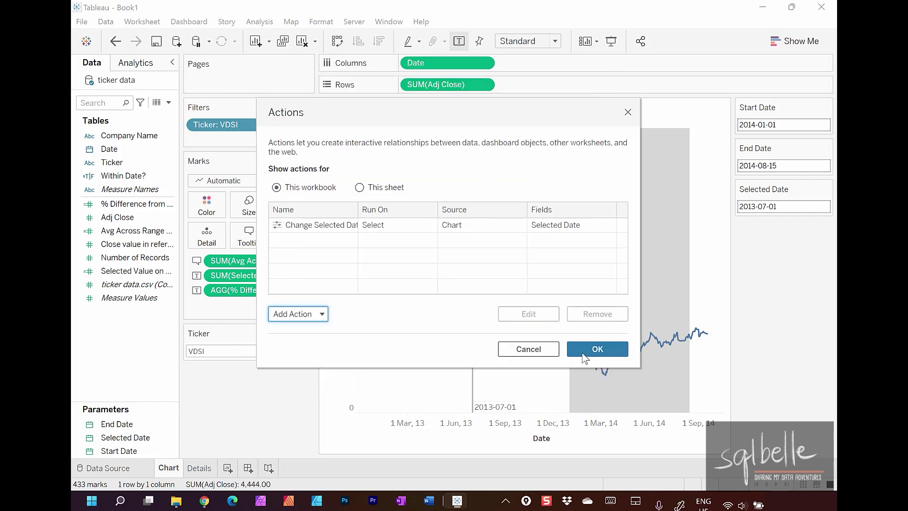
pyautogui.click(597, 349)
# - Test the parameter action by selecting points on the line at 2013-02-20, 2013-11-24, 2013-10-31 and one earlier date
pyautogui.click(404, 239)
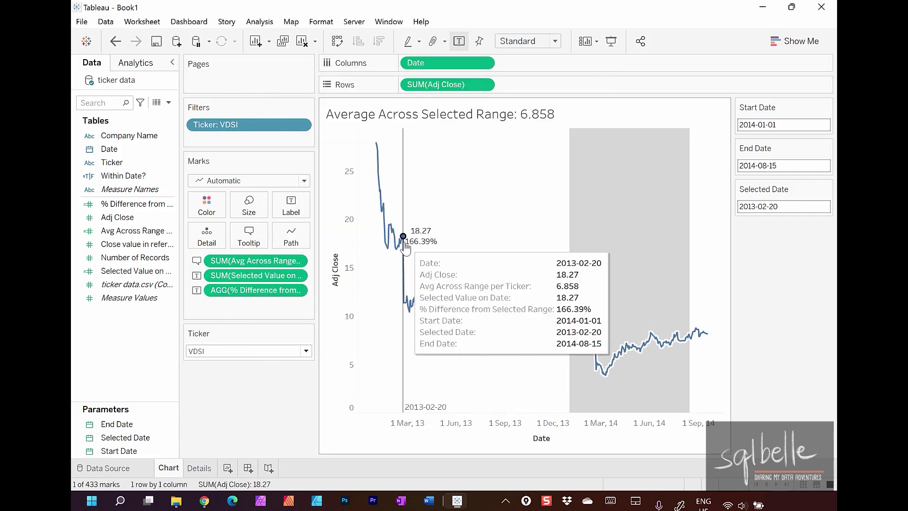
pyautogui.click(551, 319)
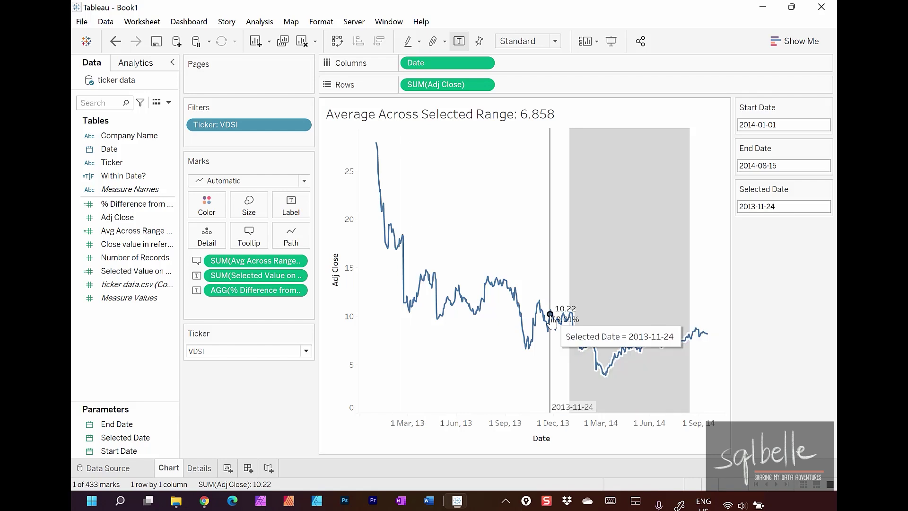
pyautogui.click(530, 305)
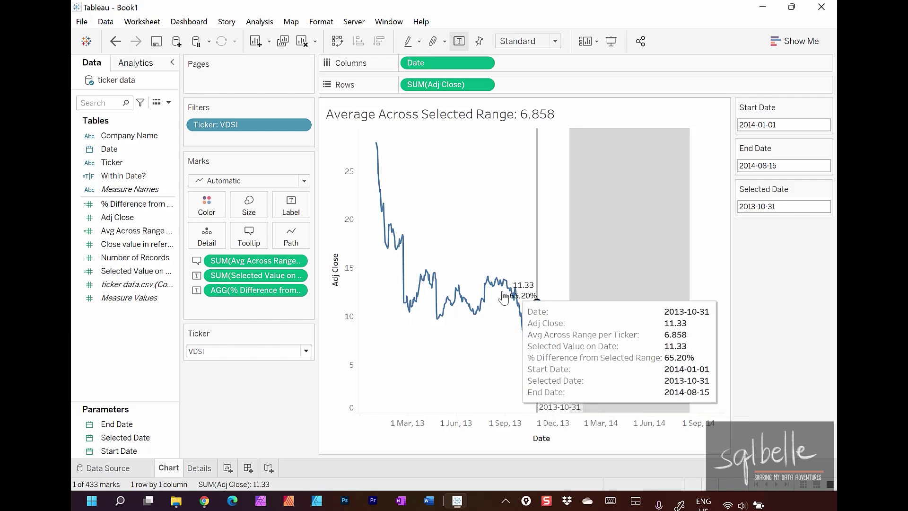
pyautogui.click(499, 284)
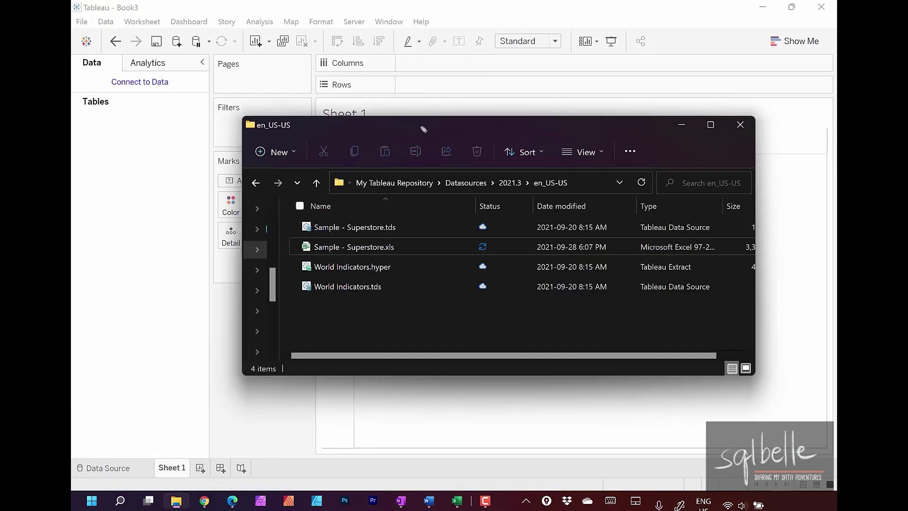
pyautogui.moveTo(380, 166)
pyautogui.mouseDown()
pyautogui.moveTo(364, 179)
pyautogui.moveTo(412, 198)
pyautogui.moveTo(388, 166)
pyautogui.mouseUp()
pyautogui.moveTo(512, 137); pyautogui.dragTo(475, 176)
pyautogui.moveTo(473, 163); pyautogui.dragTo(491, 169)
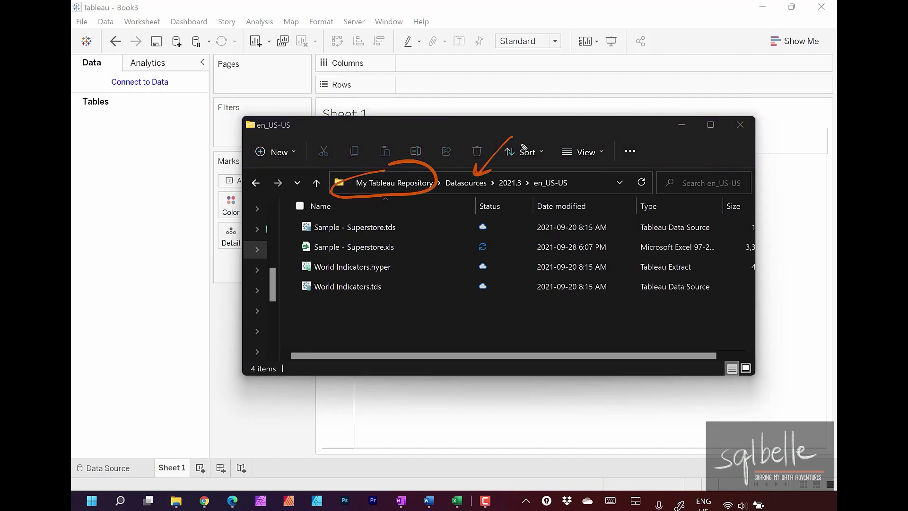
pyautogui.moveTo(546, 142)
pyautogui.mouseDown()
pyautogui.moveTo(521, 175)
pyautogui.moveTo(529, 170)
pyautogui.mouseUp()
pyautogui.moveTo(607, 142)
pyautogui.mouseDown()
pyautogui.moveTo(562, 179)
pyautogui.moveTo(581, 174)
pyautogui.mouseUp()
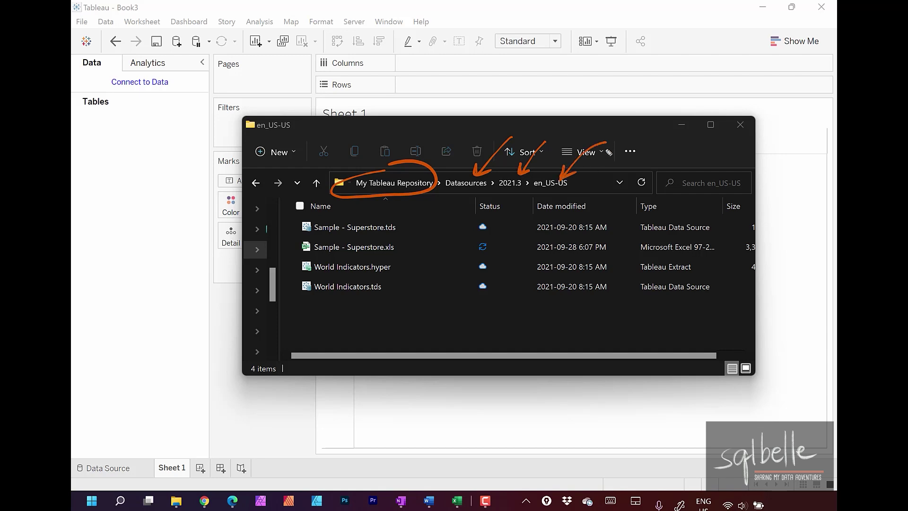
# - Connect to Sample - Superstore.xls, add its Orders sheet as the data table, and open Sheet 1
pyautogui.moveTo(293, 246)
pyautogui.mouseDown()
pyautogui.moveTo(184, 191)
pyautogui.moveTo(196, 180)
pyautogui.mouseUp()
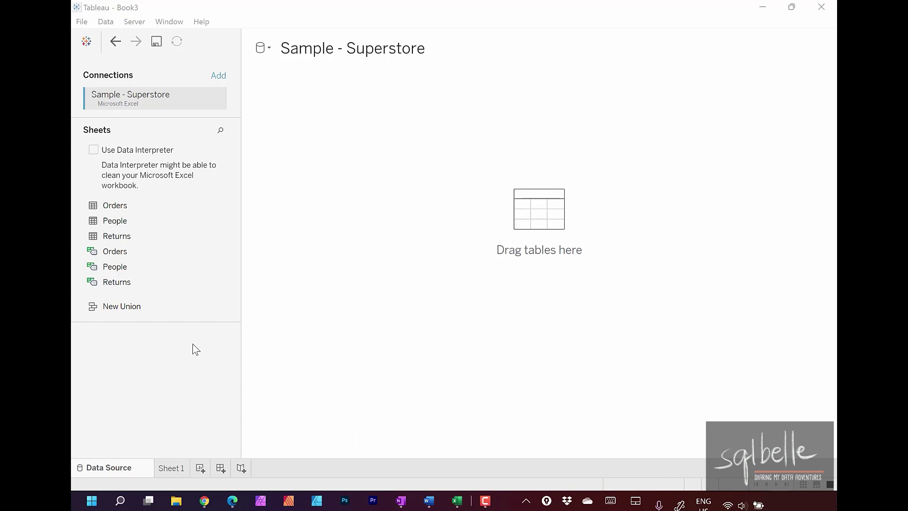
pyautogui.moveTo(115, 206); pyautogui.dragTo(442, 176)
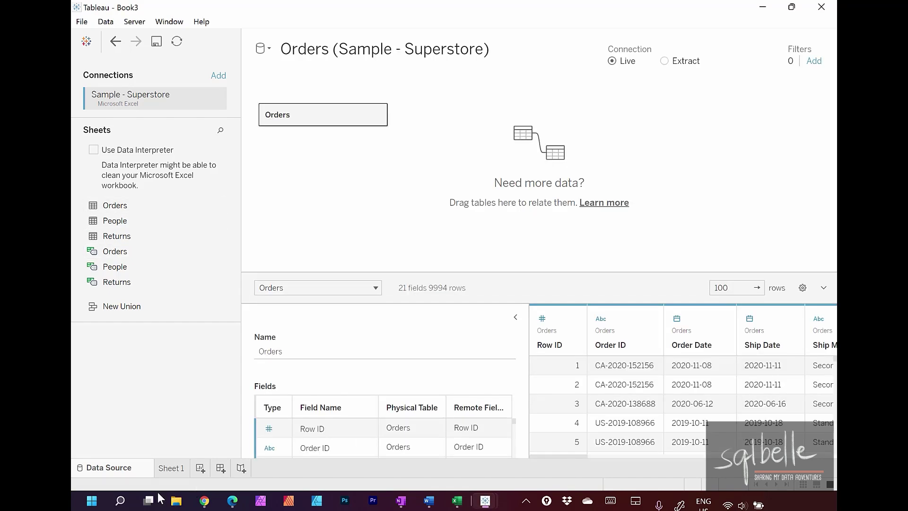
pyautogui.click(171, 469)
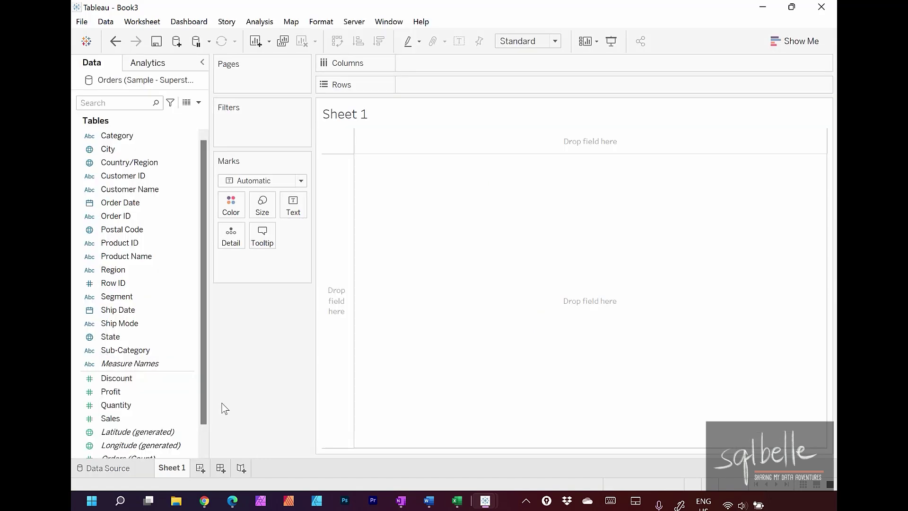
# - Place Order Date on Rows as the discrete exact date, Order Date (Discrete)
pyautogui.click(119, 204)
pyautogui.moveTo(171, 202); pyautogui.dragTo(419, 78)
pyautogui.click(419, 130)
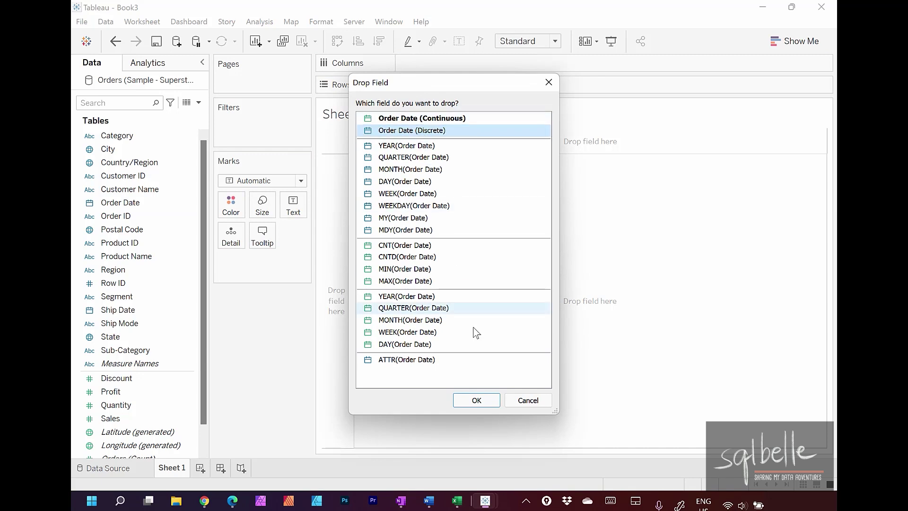
pyautogui.click(477, 400)
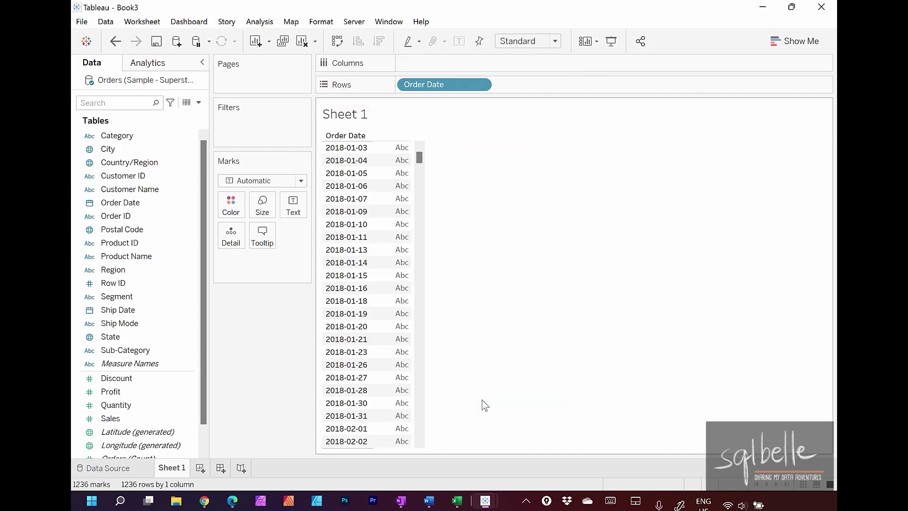
# - Add Order ID and Row ID to Rows after Order Date, and show Sales as the table's text values
pyautogui.click(122, 203)
pyautogui.moveTo(134, 216); pyautogui.dragTo(520, 85)
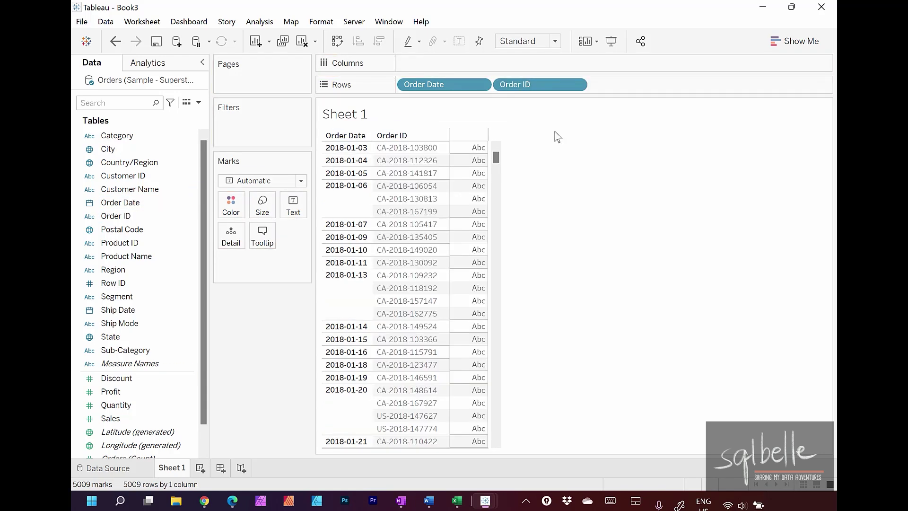
pyautogui.moveTo(101, 283); pyautogui.dragTo(607, 88)
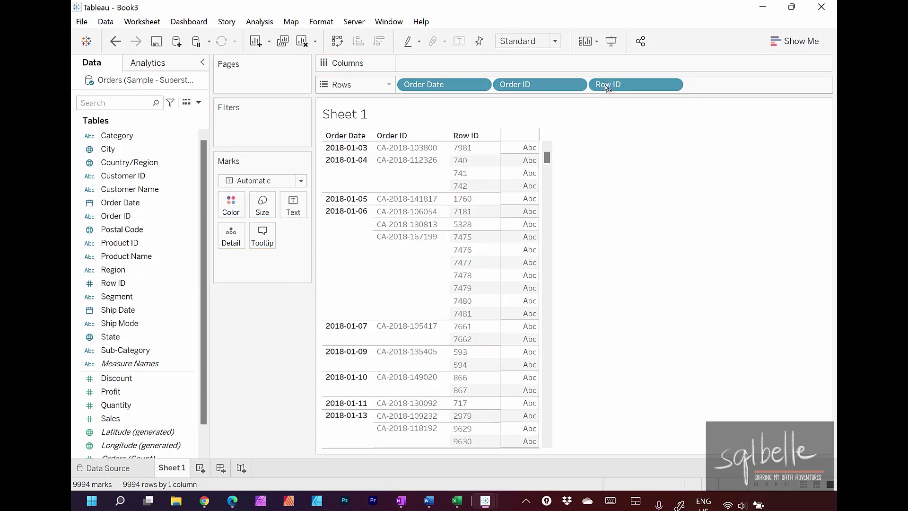
pyautogui.moveTo(111, 418); pyautogui.dragTo(526, 237)
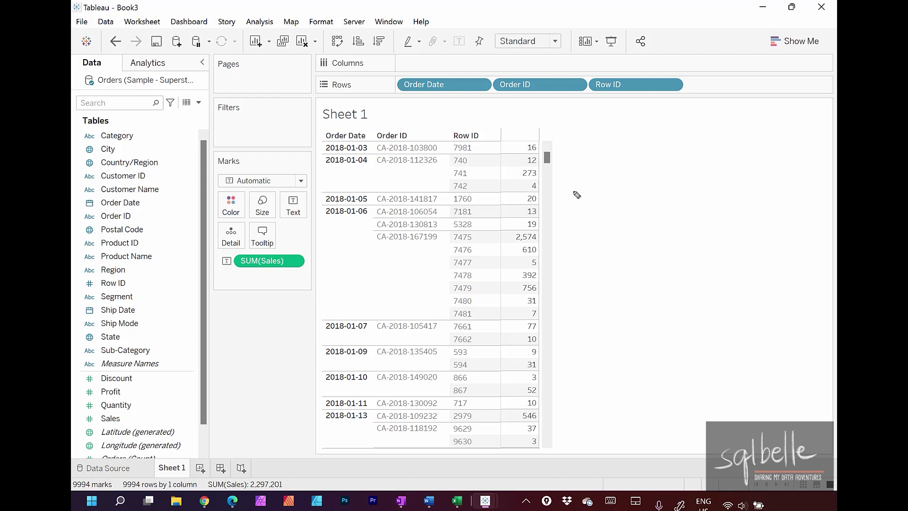
pyautogui.moveTo(542, 192)
pyautogui.mouseDown()
pyautogui.moveTo(549, 205)
pyautogui.moveTo(520, 190)
pyautogui.mouseUp()
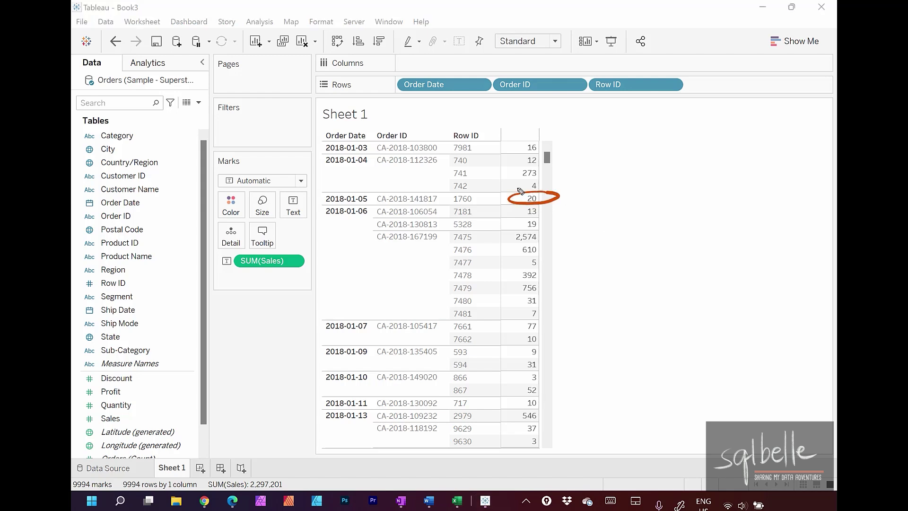
pyautogui.moveTo(540, 212)
pyautogui.mouseDown()
pyautogui.moveTo(561, 266)
pyautogui.moveTo(538, 323)
pyautogui.mouseUp()
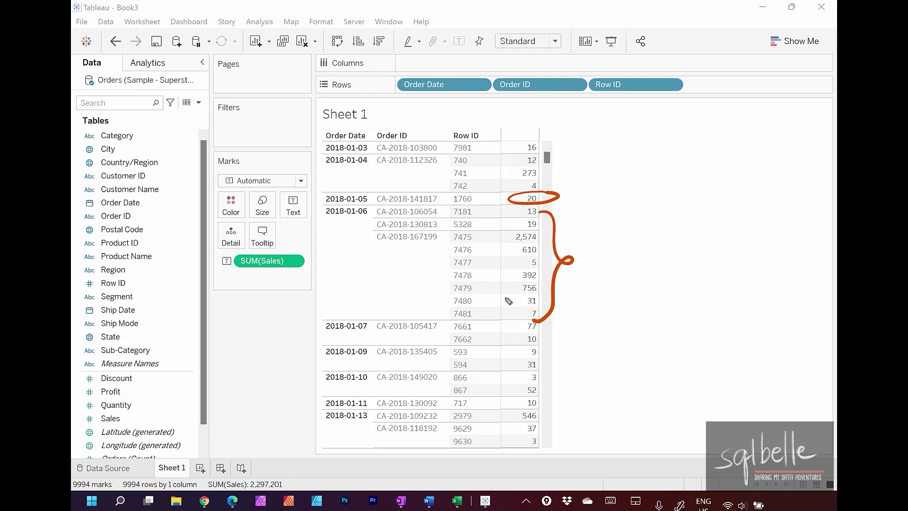
pyautogui.press('Escape')
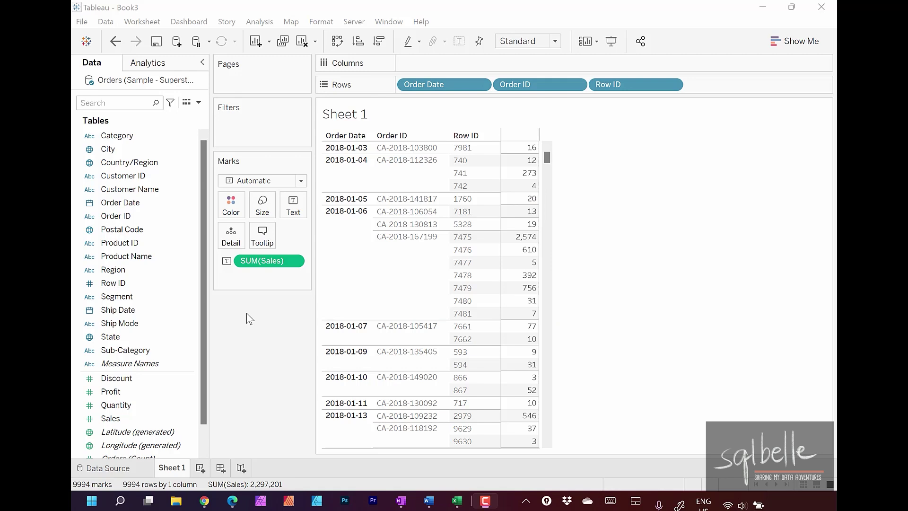
pyautogui.hotkey('ctrl', 'z')
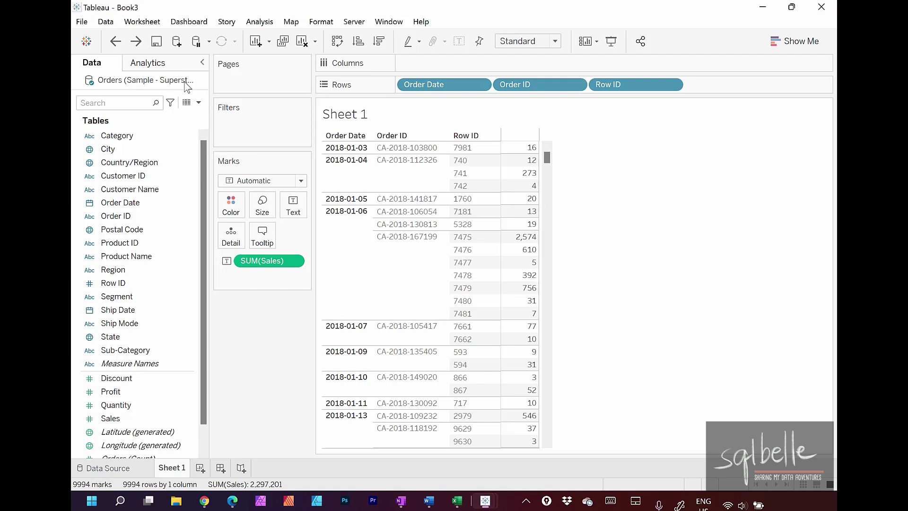
# - Add subtotals to the table, and turn off the Order ID subtotals so only the Order Date totals remain
pyautogui.click(157, 67)
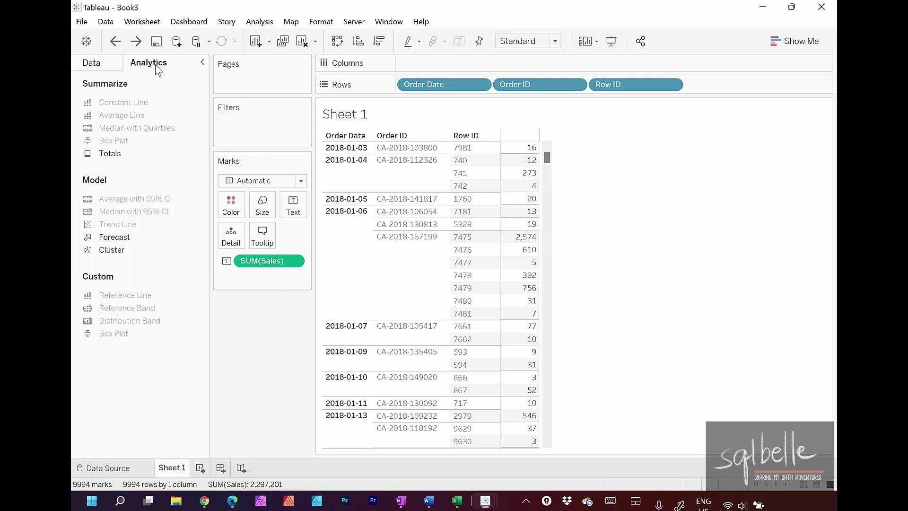
pyautogui.doubleClick(122, 155)
pyautogui.moveTo(483, 153); pyautogui.dragTo(510, 157)
pyautogui.moveTo(420, 138); pyautogui.dragTo(518, 97)
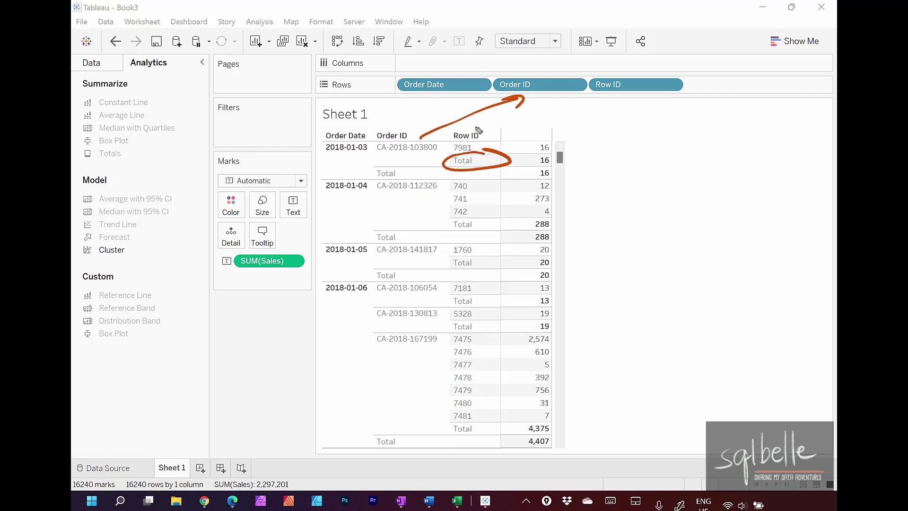
pyautogui.press('Escape')
pyautogui.click(576, 85)
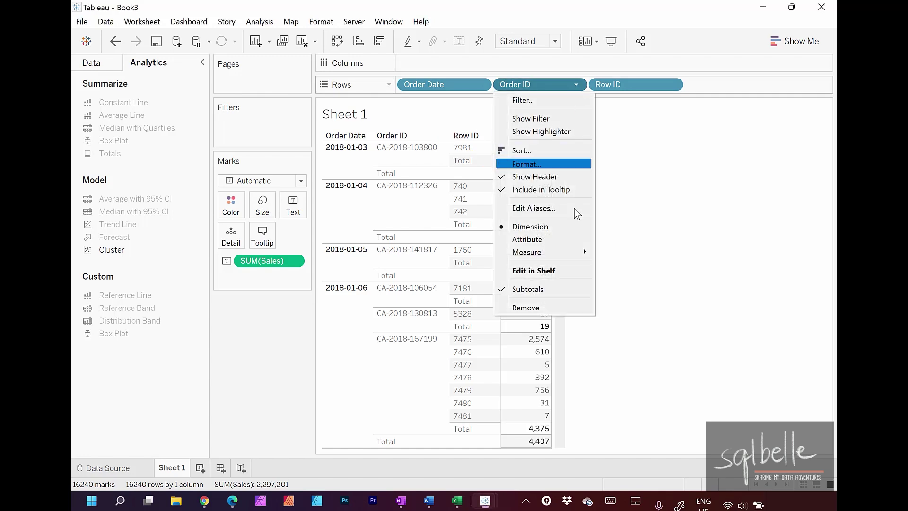
pyautogui.click(551, 289)
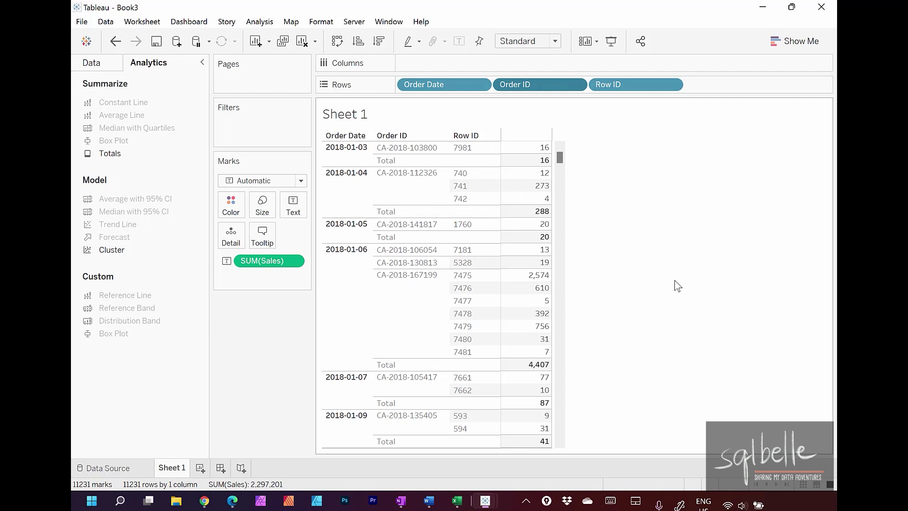
pyautogui.hotkey('ctrl', '2')
pyautogui.moveTo(379, 214)
pyautogui.mouseDown()
pyautogui.moveTo(344, 225)
pyautogui.moveTo(382, 215)
pyautogui.mouseUp()
pyautogui.moveTo(563, 234)
pyautogui.mouseDown()
pyautogui.moveTo(553, 232)
pyautogui.moveTo(572, 236)
pyautogui.mouseUp()
pyautogui.moveTo(609, 203)
pyautogui.mouseDown()
pyautogui.moveTo(562, 225)
pyautogui.moveTo(574, 223)
pyautogui.mouseUp()
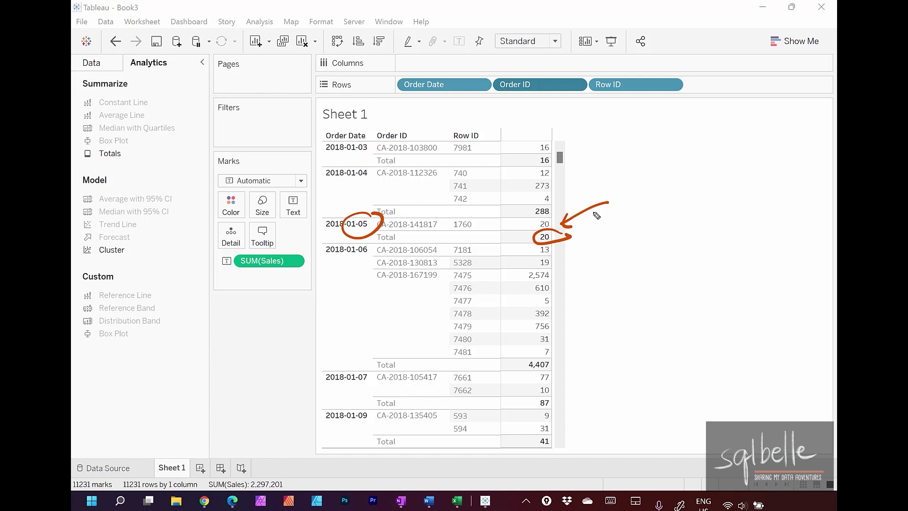
pyautogui.moveTo(378, 238)
pyautogui.mouseDown()
pyautogui.moveTo(338, 266)
pyautogui.moveTo(381, 232)
pyautogui.mouseUp()
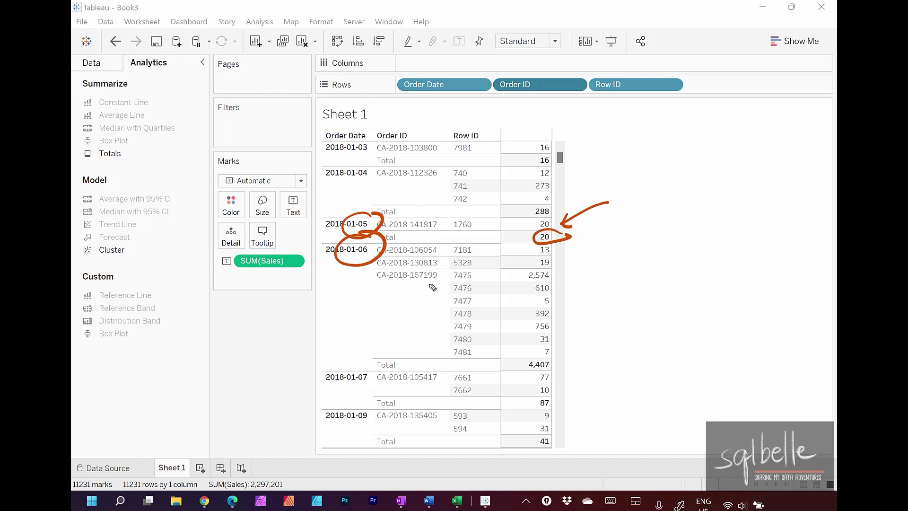
pyautogui.moveTo(448, 276)
pyautogui.mouseDown()
pyautogui.moveTo(449, 301)
pyautogui.moveTo(425, 339)
pyautogui.mouseUp()
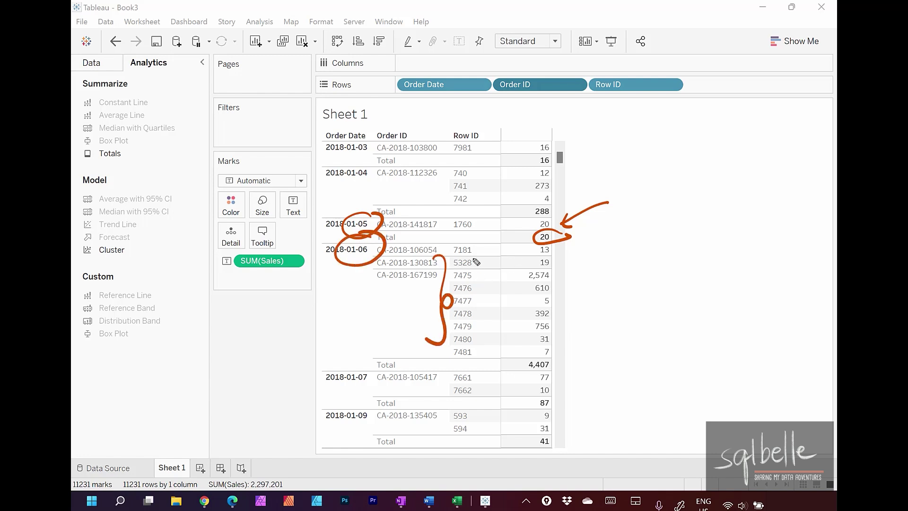
pyautogui.moveTo(470, 250)
pyautogui.mouseDown()
pyautogui.moveTo(492, 303)
pyautogui.moveTo(472, 332)
pyautogui.mouseUp()
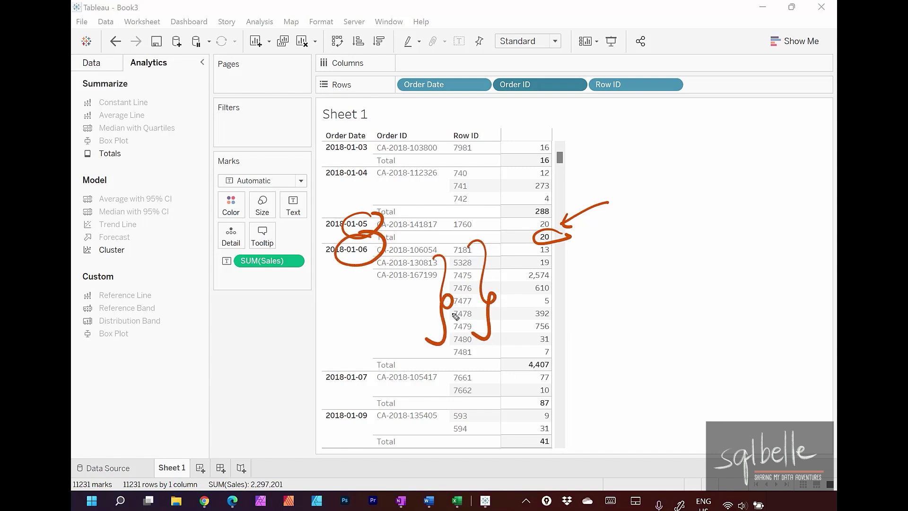
pyautogui.moveTo(564, 359)
pyautogui.mouseDown()
pyautogui.moveTo(549, 358)
pyautogui.moveTo(562, 374)
pyautogui.moveTo(573, 358)
pyautogui.mouseUp()
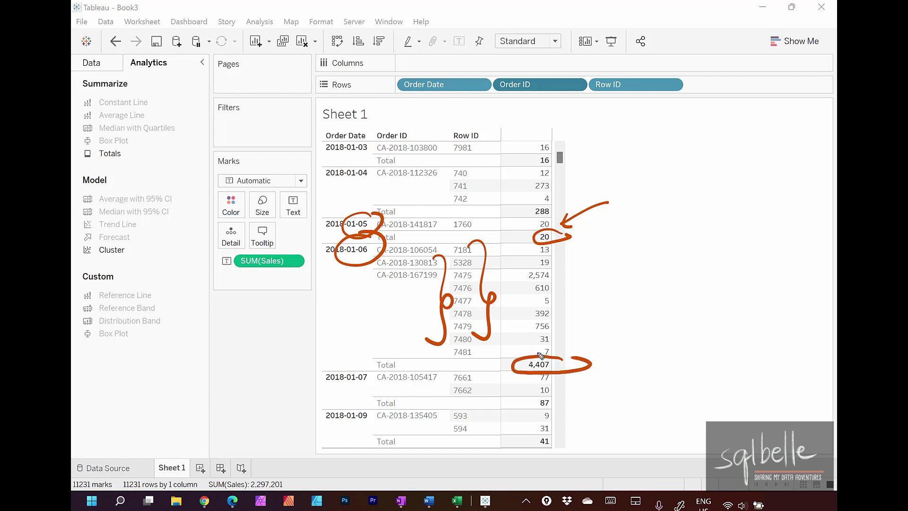
pyautogui.press('Escape')
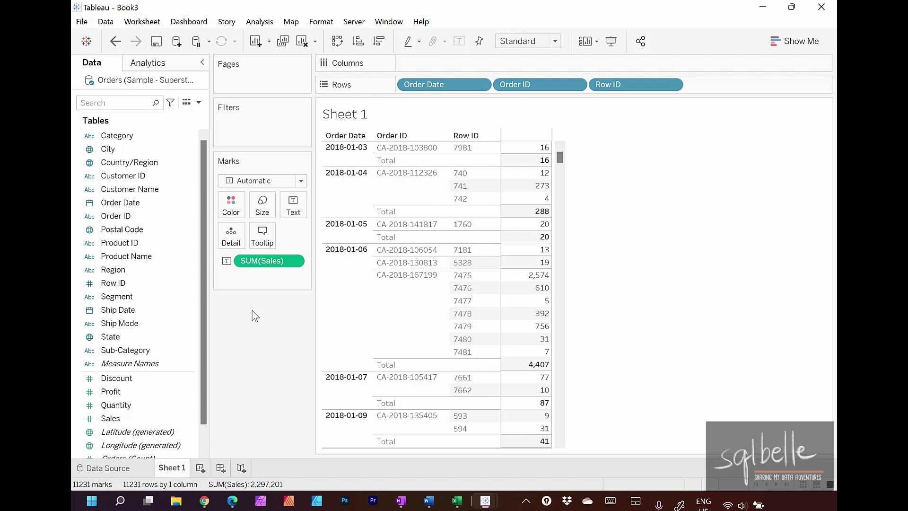
# - Create a calculated field named Daily Sales with the formula {FIXED [Order Date]:SUM([Sales])}
pyautogui.click(199, 103)
pyautogui.click(179, 113)
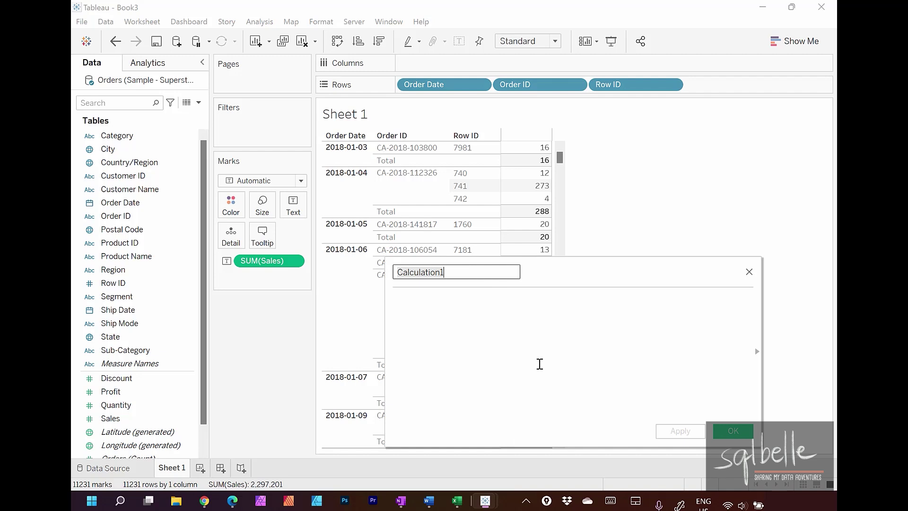
pyautogui.write('Daily Sales')
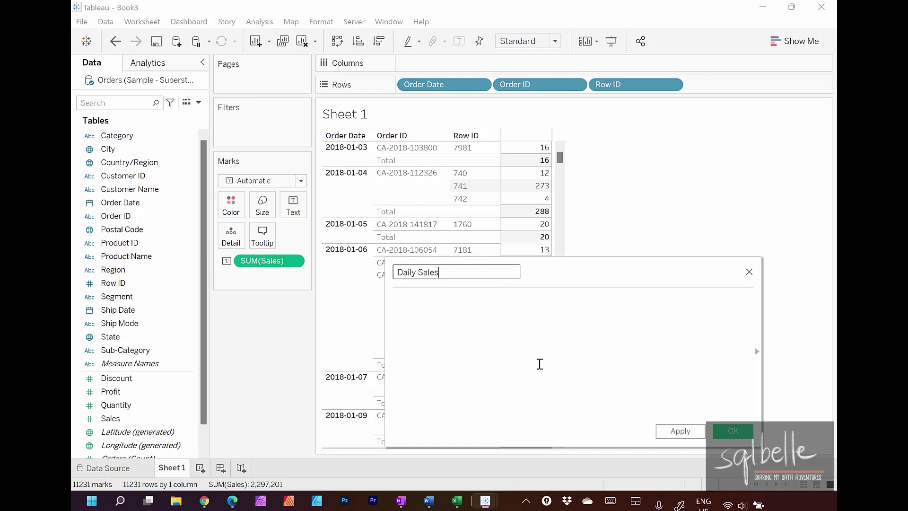
pyautogui.click(495, 318)
pyautogui.write('{FIX')
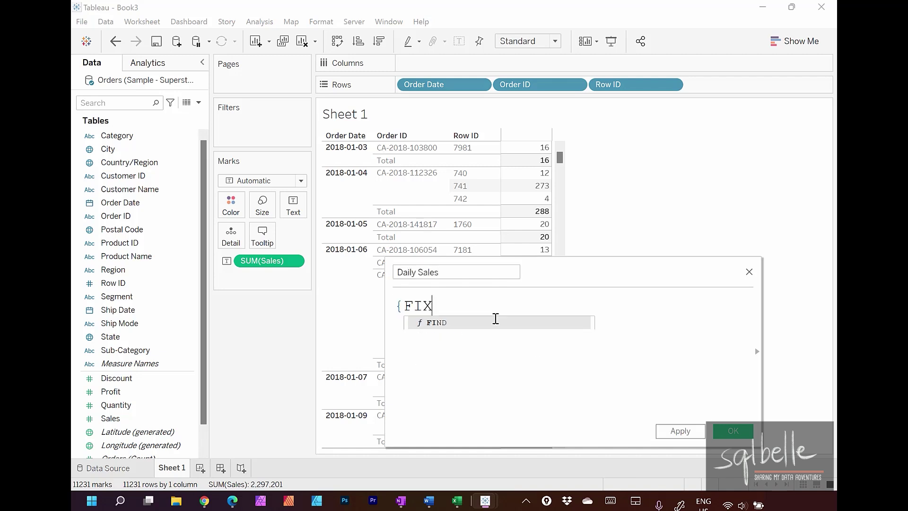
pyautogui.write('ED')
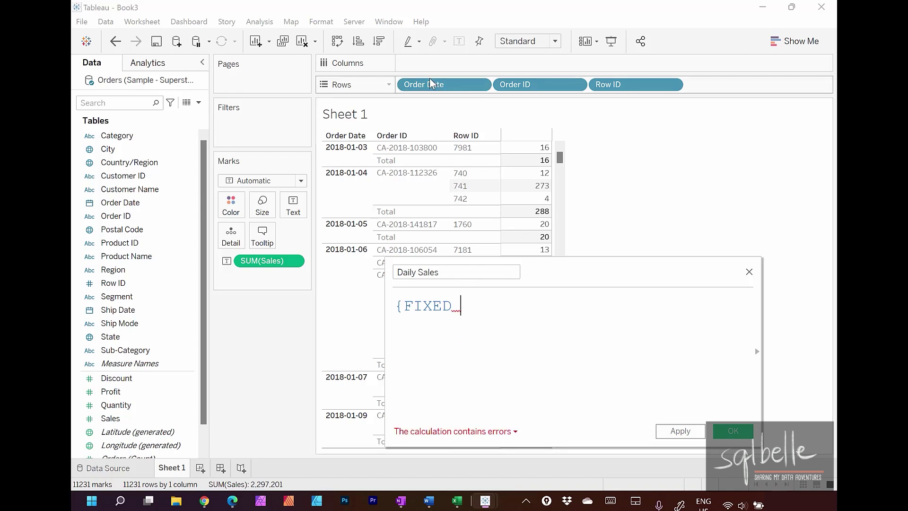
pyautogui.moveTo(432, 82); pyautogui.dragTo(479, 319)
pyautogui.write(':')
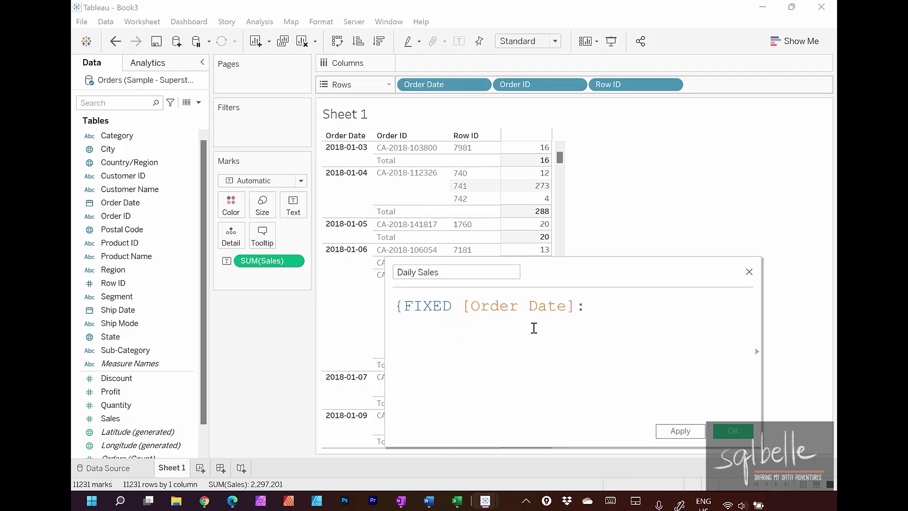
pyautogui.moveTo(256, 261); pyautogui.dragTo(630, 301)
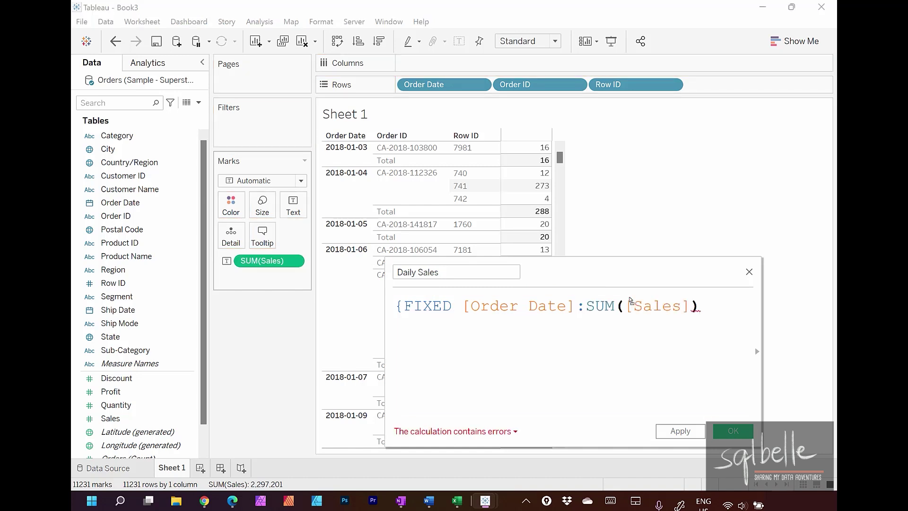
pyautogui.write('}')
pyautogui.click(734, 431)
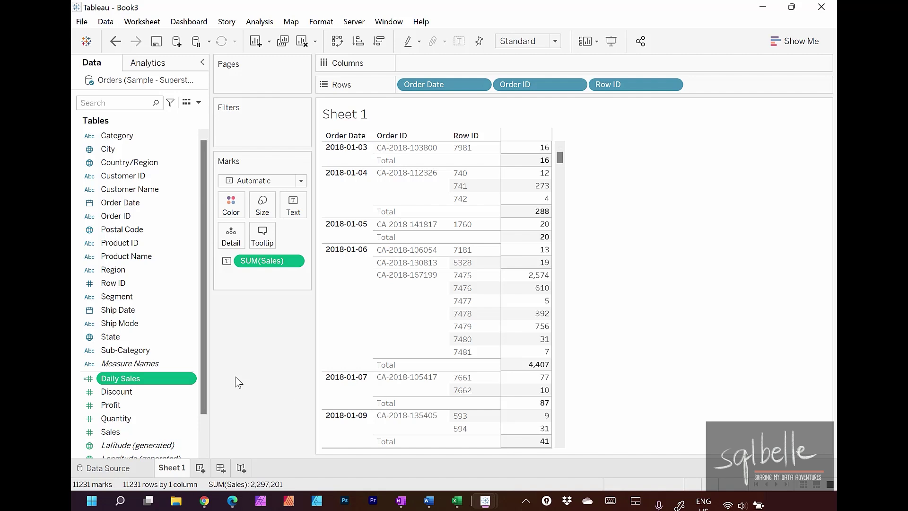
# - Add the Daily Sales field to the table as a measure column beside Sales
pyautogui.doubleClick(123, 379)
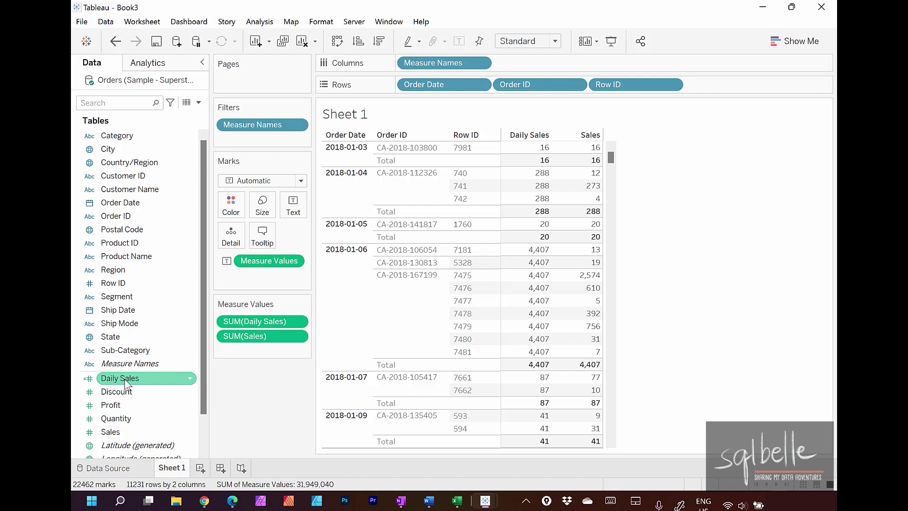
pyautogui.moveTo(555, 271)
pyautogui.mouseDown()
pyautogui.moveTo(569, 312)
pyautogui.moveTo(552, 344)
pyautogui.mouseUp()
pyautogui.moveTo(597, 352)
pyautogui.mouseDown()
pyautogui.moveTo(591, 359)
pyautogui.moveTo(614, 359)
pyautogui.mouseUp()
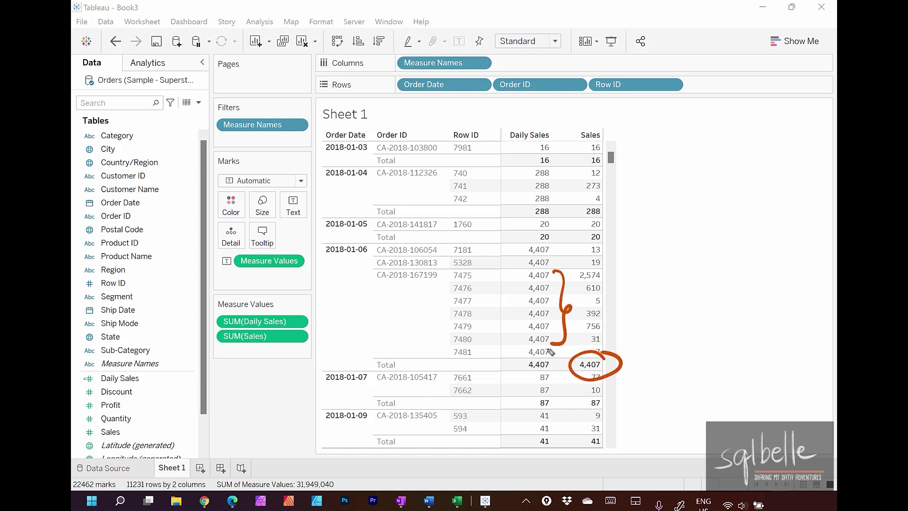
pyautogui.press('Escape')
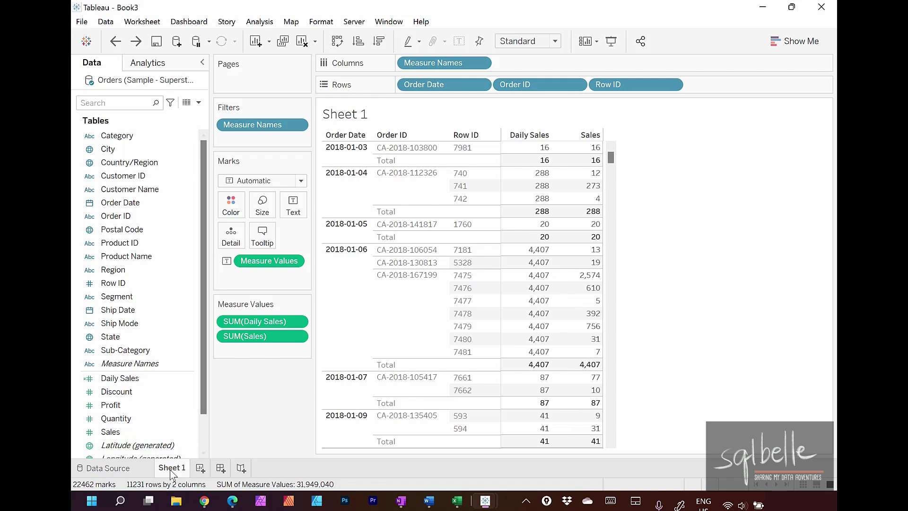
# - Rename the current worksheet as Details - Check, and add a new worksheet named Chart
pyautogui.write('Details - Check')
pyautogui.press('Return')
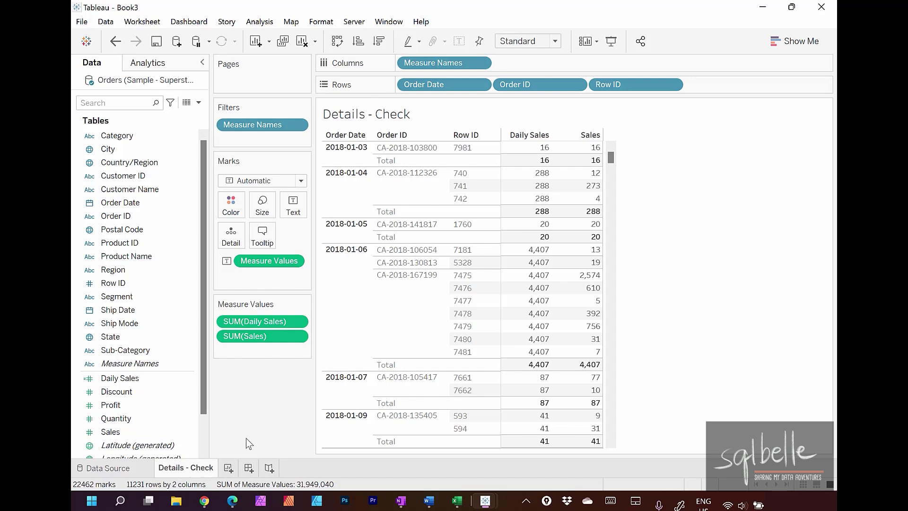
pyautogui.click(228, 467)
pyautogui.doubleClick(231, 468)
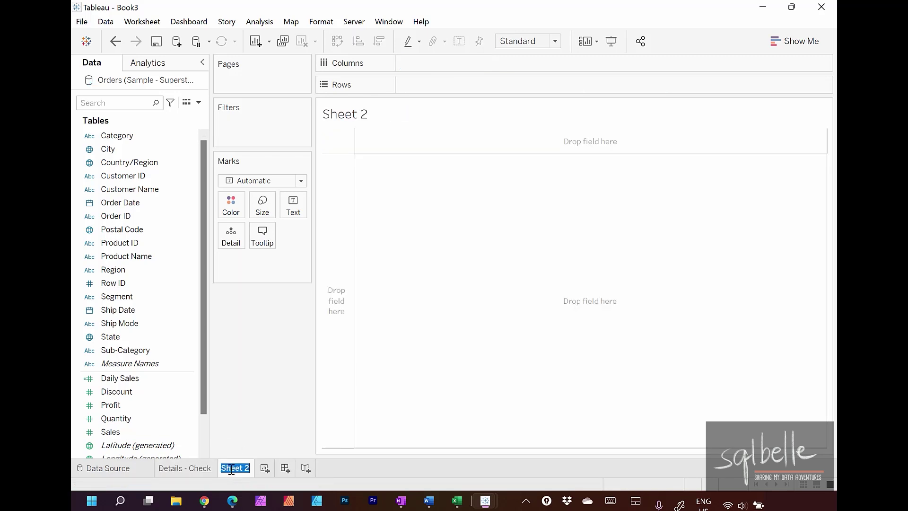
pyautogui.write('Chart')
pyautogui.press('Return')
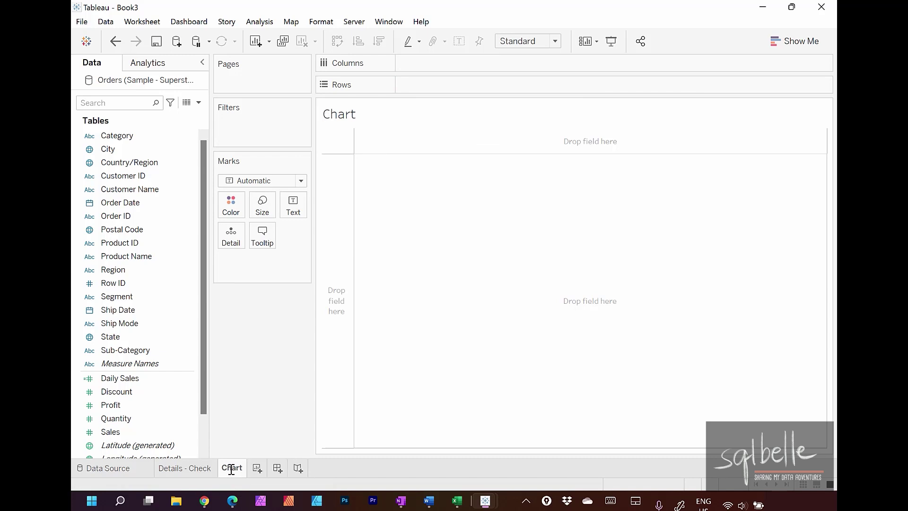
# - Plot Daily Sales against the continuous day of Order Date on the Chart sheet, and make the line thinner
pyautogui.moveTo(159, 203); pyautogui.dragTo(425, 65)
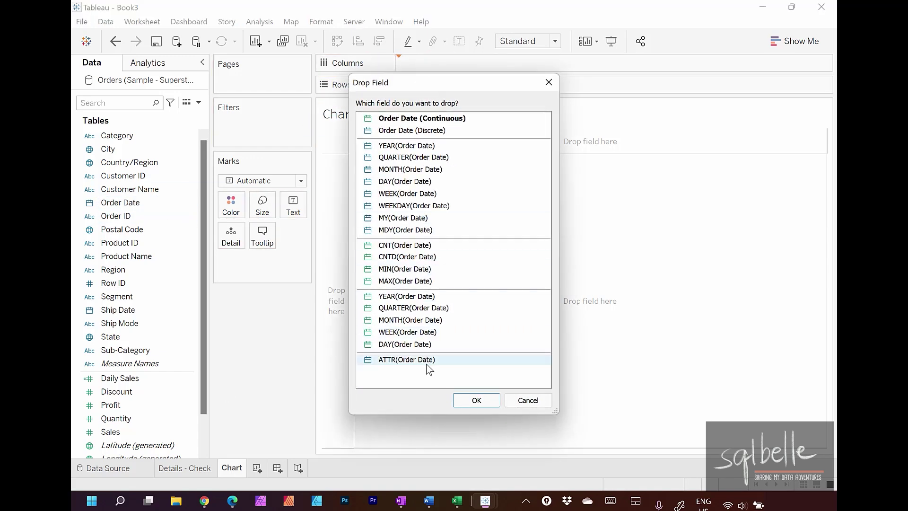
pyautogui.click(420, 345)
pyautogui.click(475, 400)
pyautogui.click(120, 431)
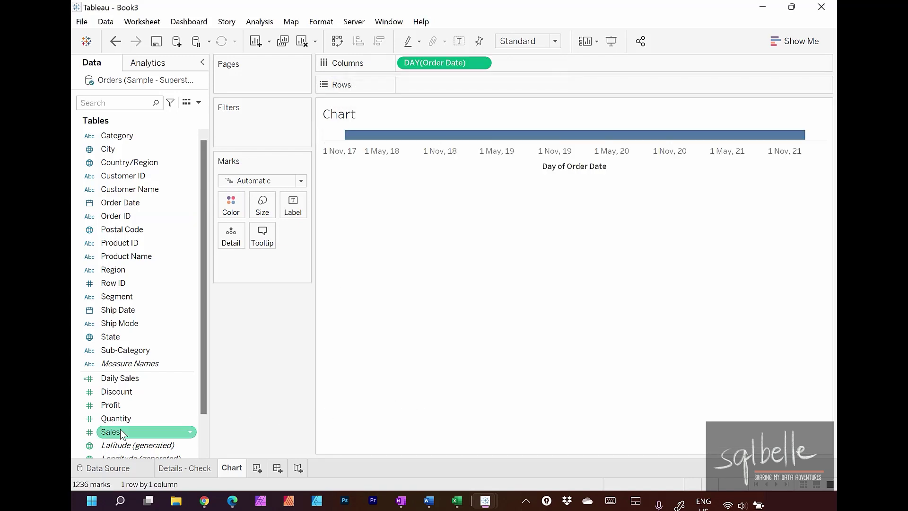
pyautogui.click(141, 382)
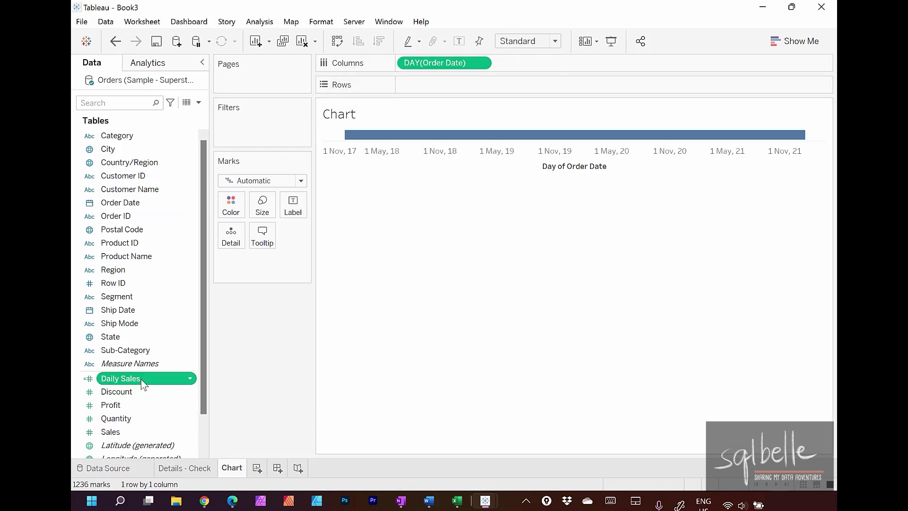
pyautogui.moveTo(135, 376)
pyautogui.mouseDown()
pyautogui.moveTo(462, 111)
pyautogui.moveTo(482, 85)
pyautogui.mouseUp()
pyautogui.click(262, 206)
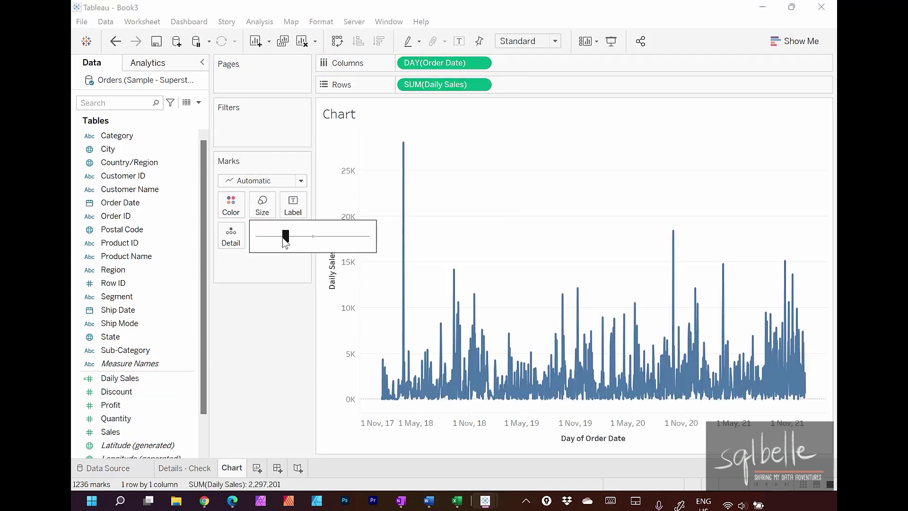
pyautogui.moveTo(284, 235); pyautogui.dragTo(271, 239)
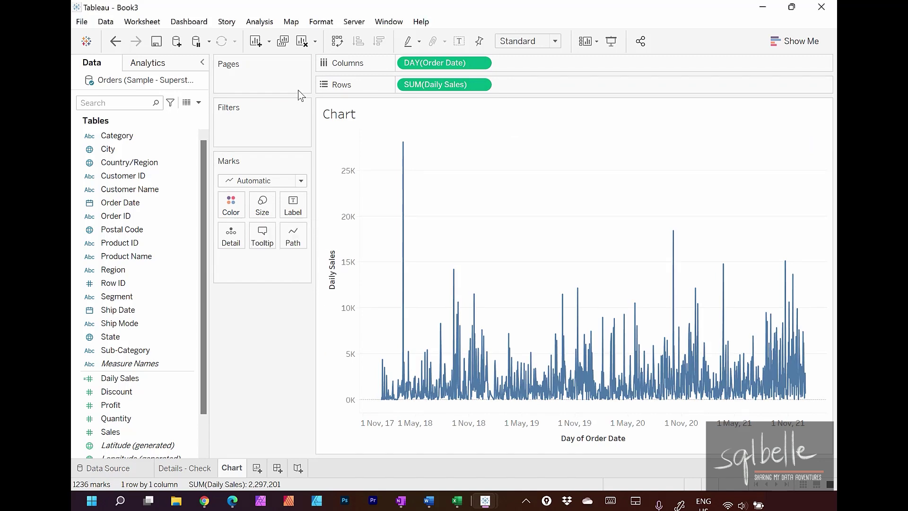
# - Create a parameter named Start Date with the Date data type and a current value of 2018-01-05
pyautogui.click(195, 104)
pyautogui.click(181, 127)
pyautogui.write('Start Date')
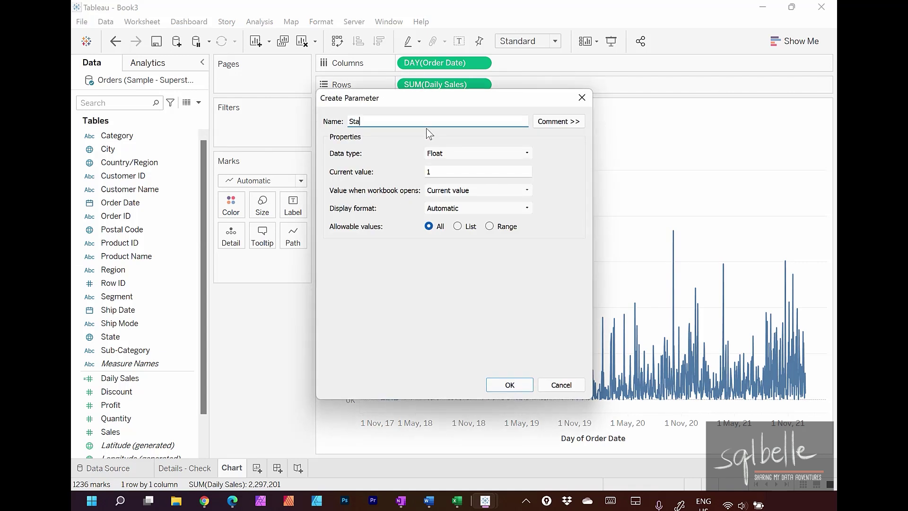
pyautogui.click(461, 154)
pyautogui.click(461, 194)
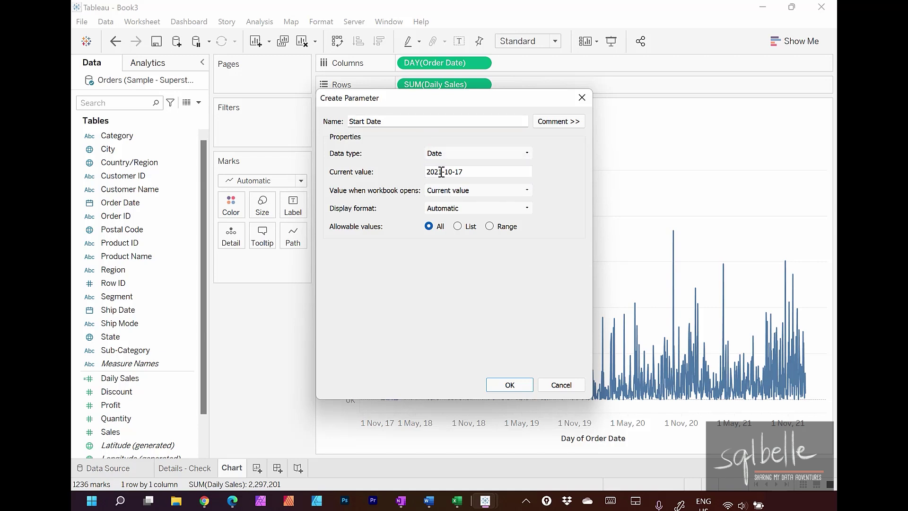
pyautogui.click(441, 172)
pyautogui.write('2018')
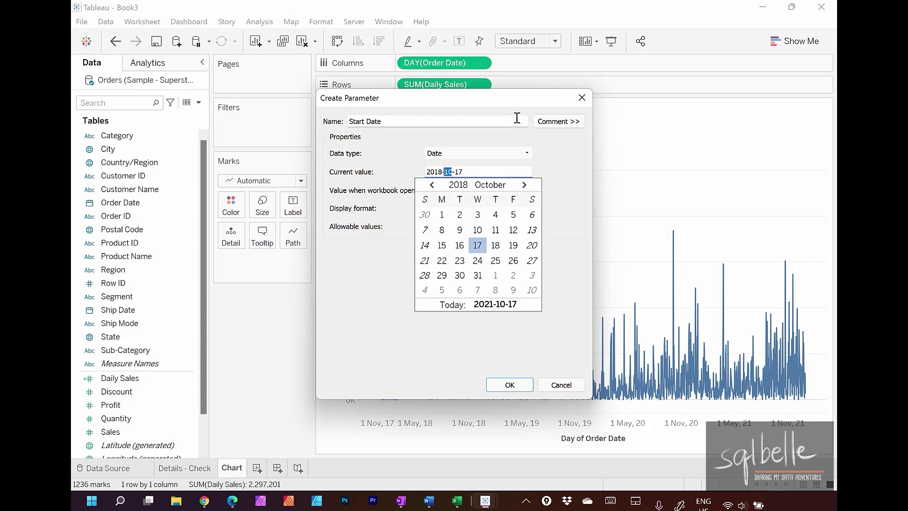
pyautogui.press('Right')
pyautogui.click(486, 190)
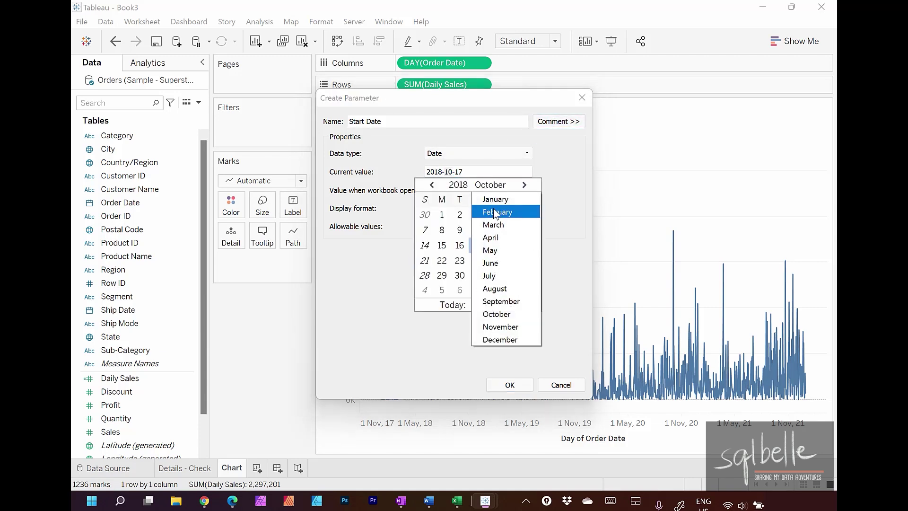
pyautogui.click(488, 196)
pyautogui.click(513, 215)
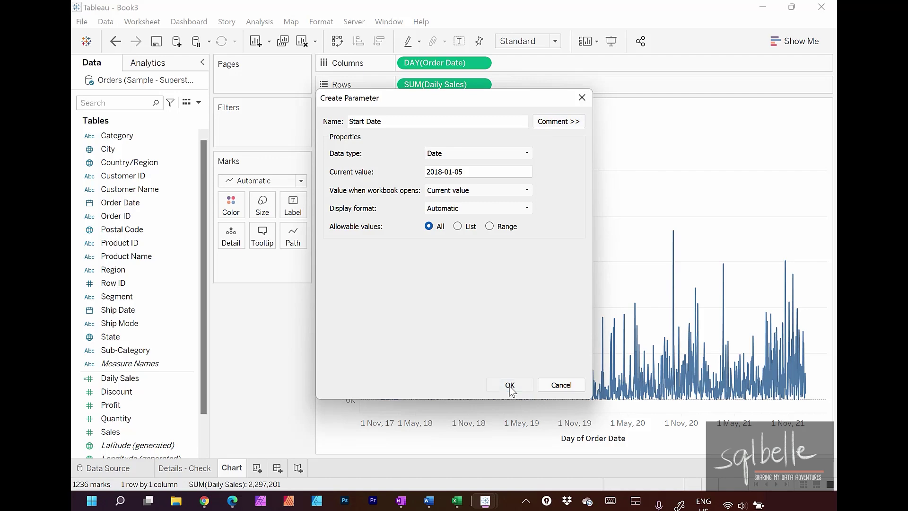
pyautogui.click(509, 385)
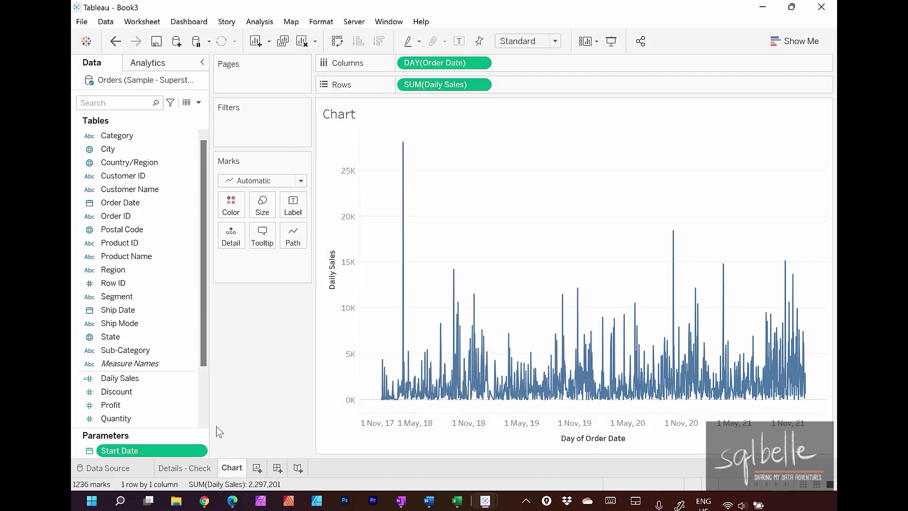
# - Duplicate the Start Date parameter, and edit the copy to be named End Date with a current value of 2018-01-06
pyautogui.rightClick(130, 450)
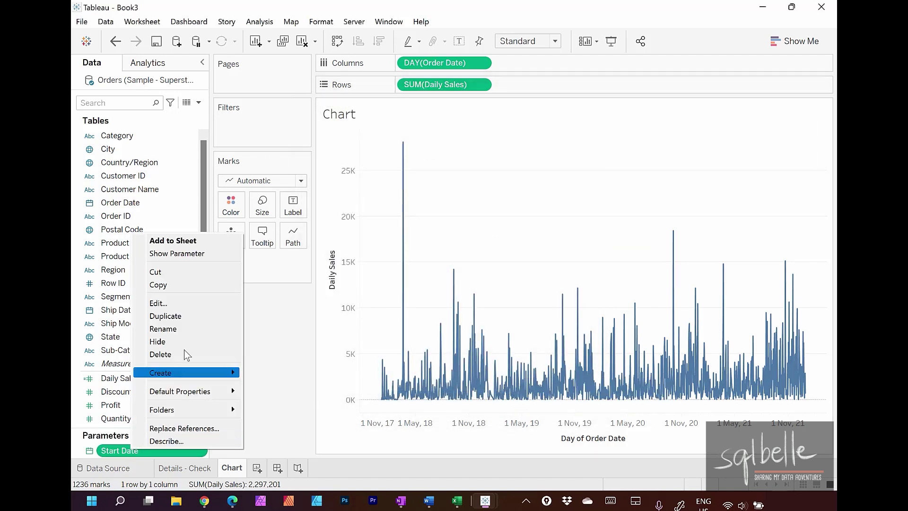
pyautogui.click(187, 316)
pyautogui.rightClick(152, 451)
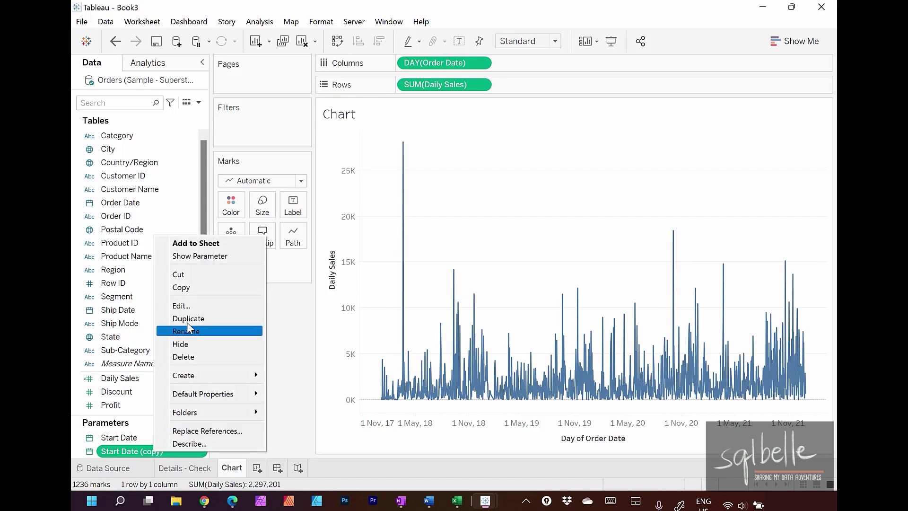
pyautogui.click(191, 305)
pyautogui.write('E')
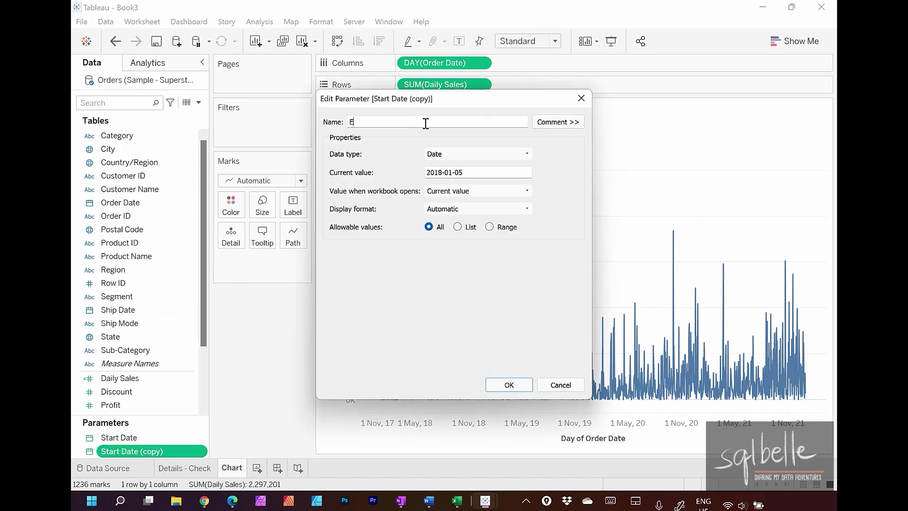
pyautogui.write('nd Date')
pyautogui.click(466, 172)
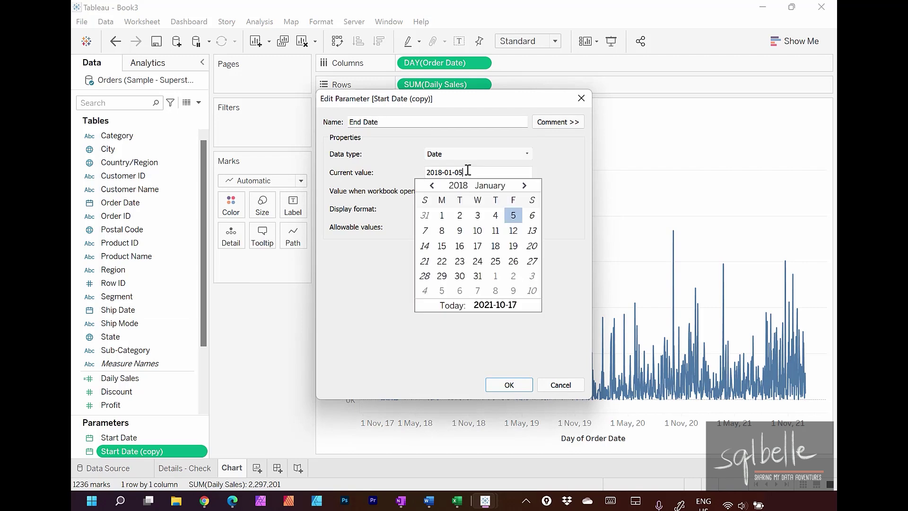
pyautogui.click(531, 215)
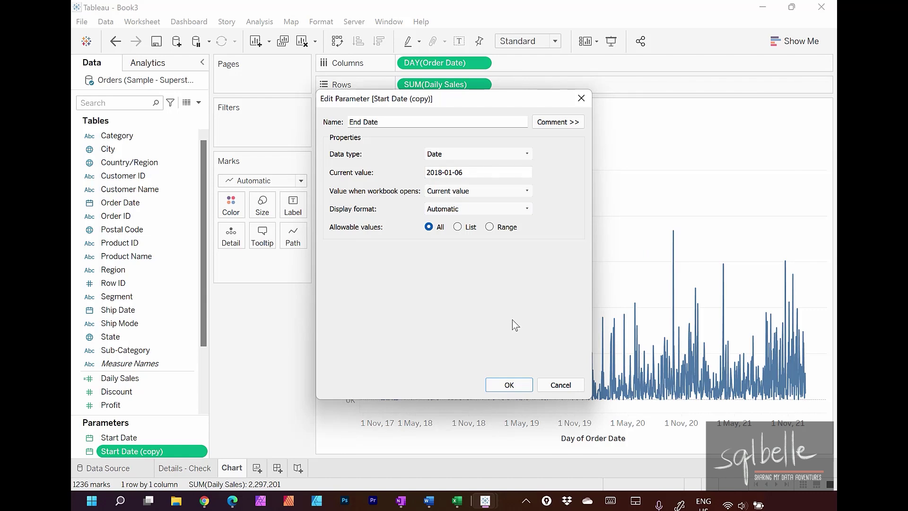
pyautogui.click(507, 384)
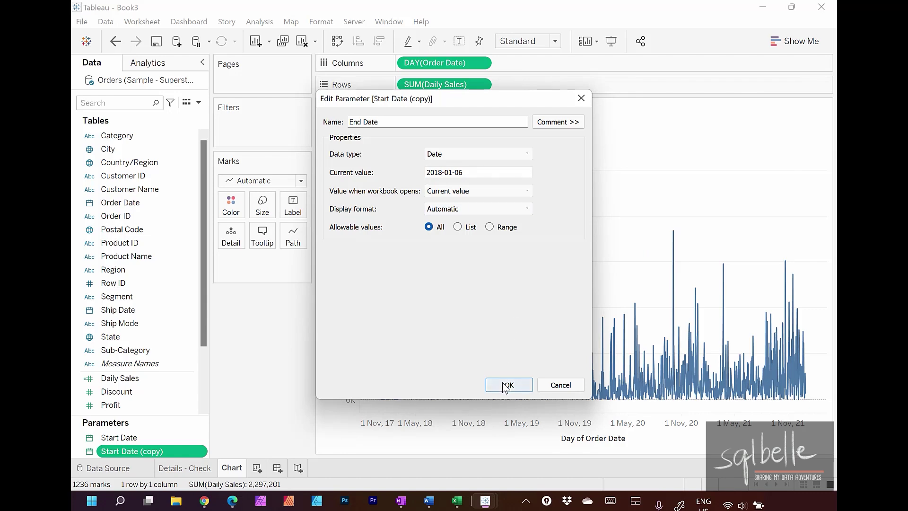
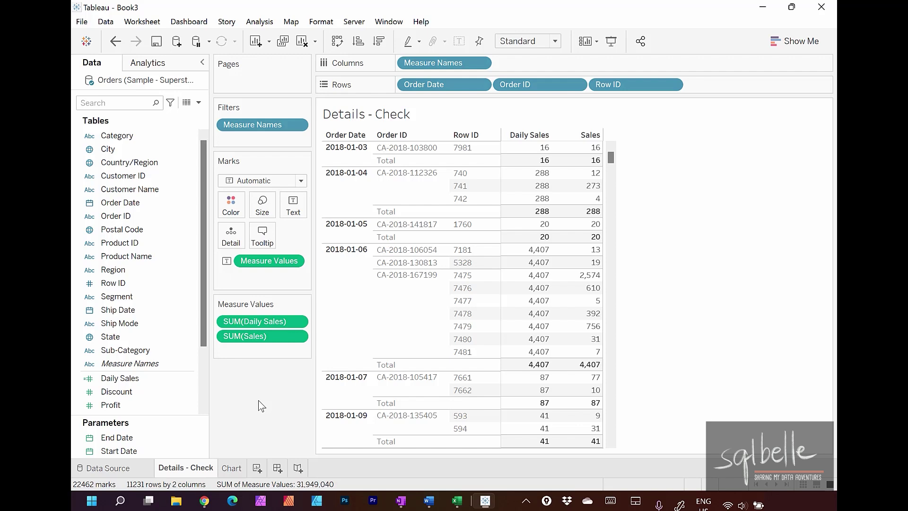
# - Filter the Details - Check table to keep only the order dates 2018-01-05 and 2018-01-06
pyautogui.click(336, 234)
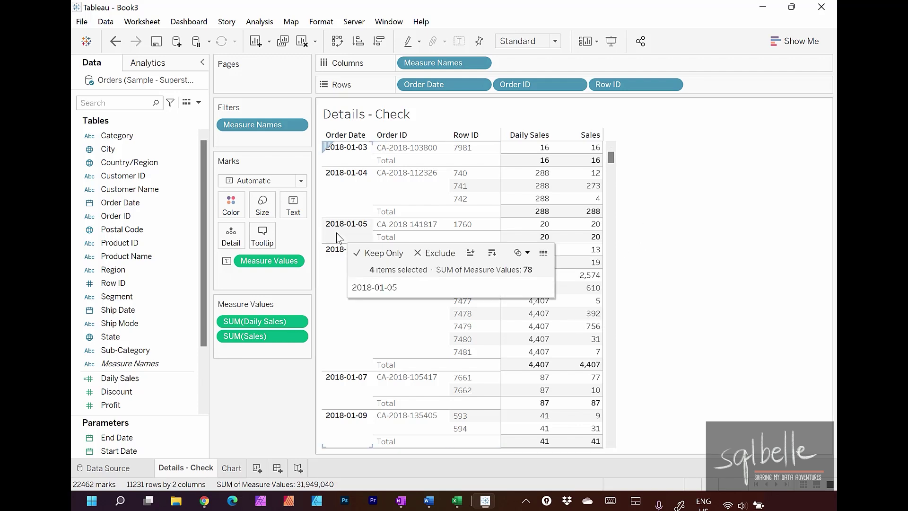
pyautogui.keyDown('ctrl'); pyautogui.click(331, 280); pyautogui.keyUp('ctrl')
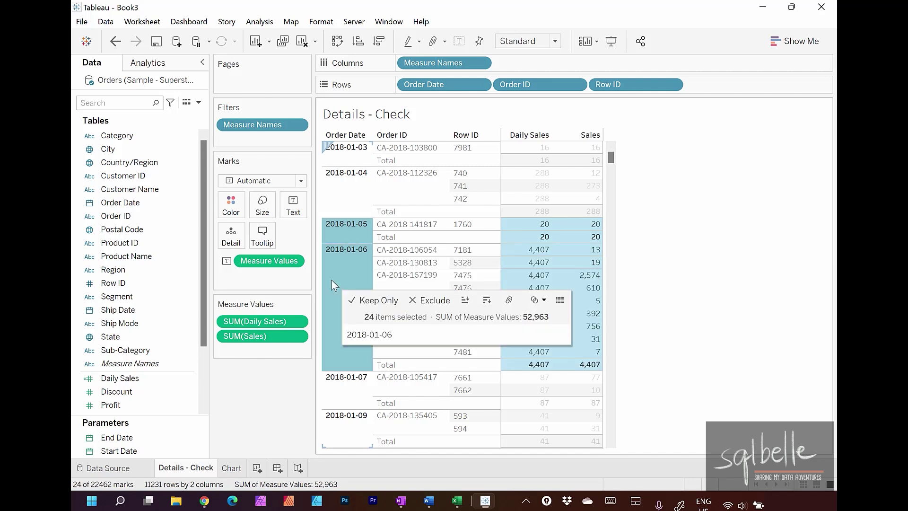
pyautogui.click(368, 300)
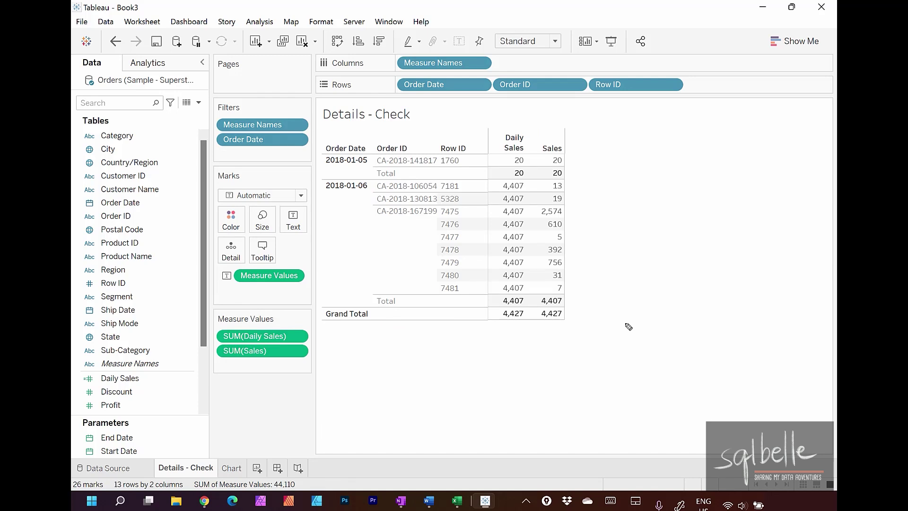
# - Switch to Calculator and work out the average of the two Daily Sales totals by adding 20 and 4407 and dividing by 2
pyautogui.moveTo(527, 174)
pyautogui.mouseDown()
pyautogui.moveTo(504, 181)
pyautogui.moveTo(498, 170)
pyautogui.mouseUp()
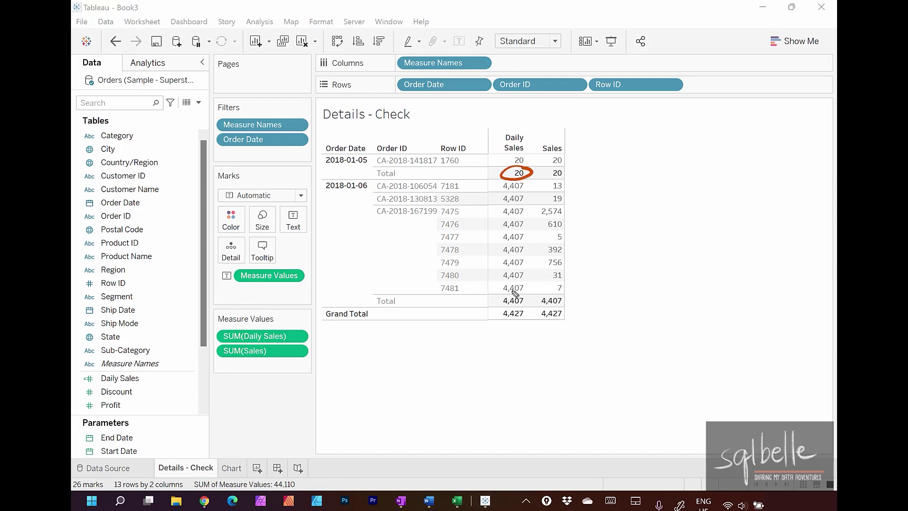
pyautogui.moveTo(520, 292)
pyautogui.mouseDown()
pyautogui.moveTo(537, 313)
pyautogui.moveTo(507, 289)
pyautogui.mouseUp()
pyautogui.press('XF86Calculator')
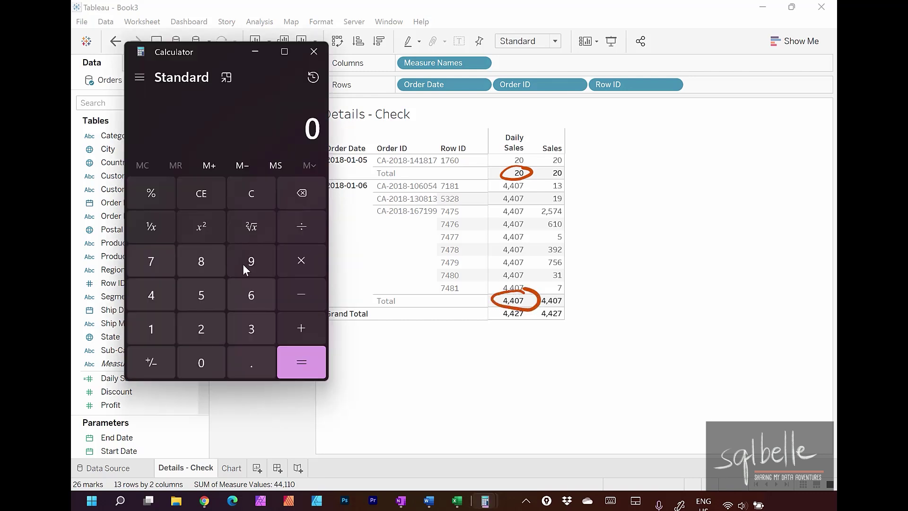
pyautogui.click(208, 331)
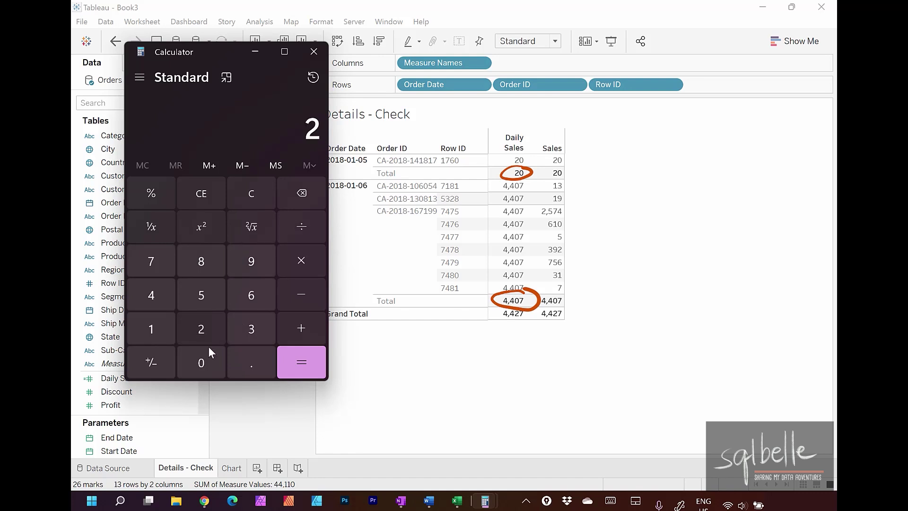
pyautogui.click(215, 355)
pyautogui.click(295, 323)
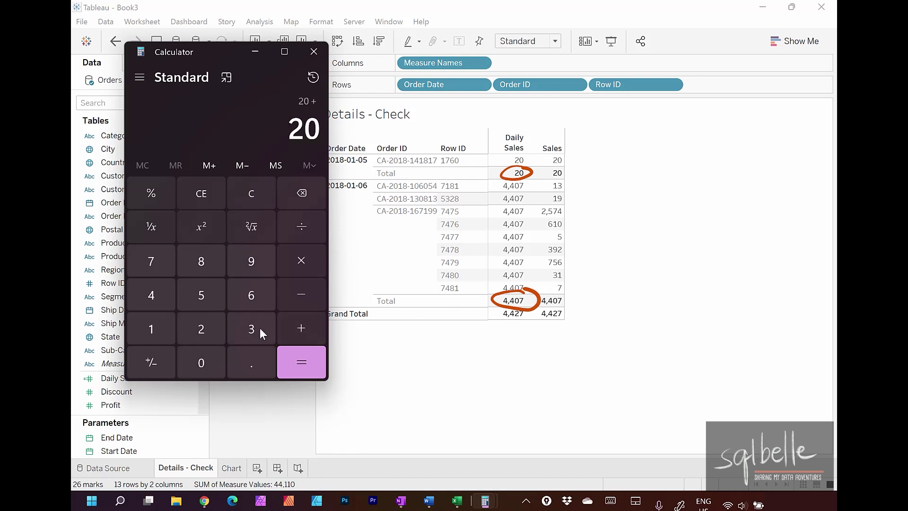
pyautogui.click(164, 294)
pyautogui.click(163, 291)
pyautogui.click(184, 353)
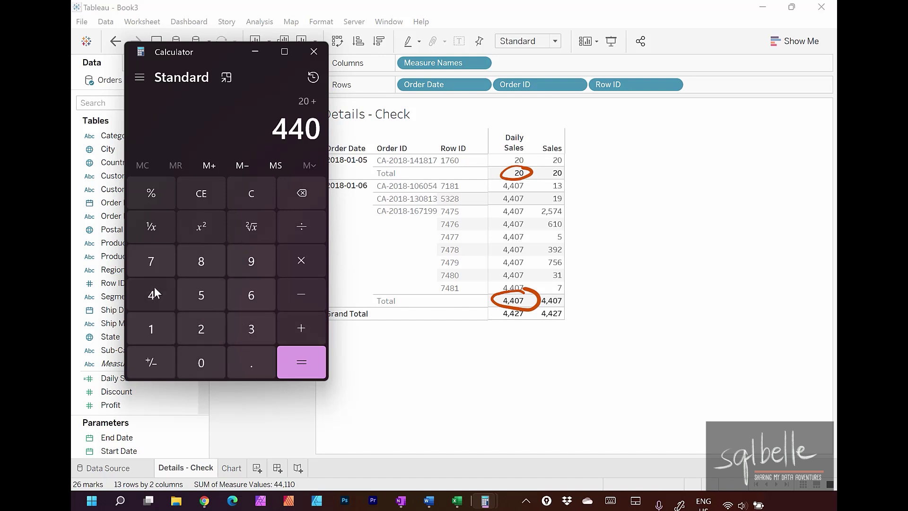
pyautogui.click(151, 261)
pyautogui.click(298, 361)
pyautogui.click(302, 234)
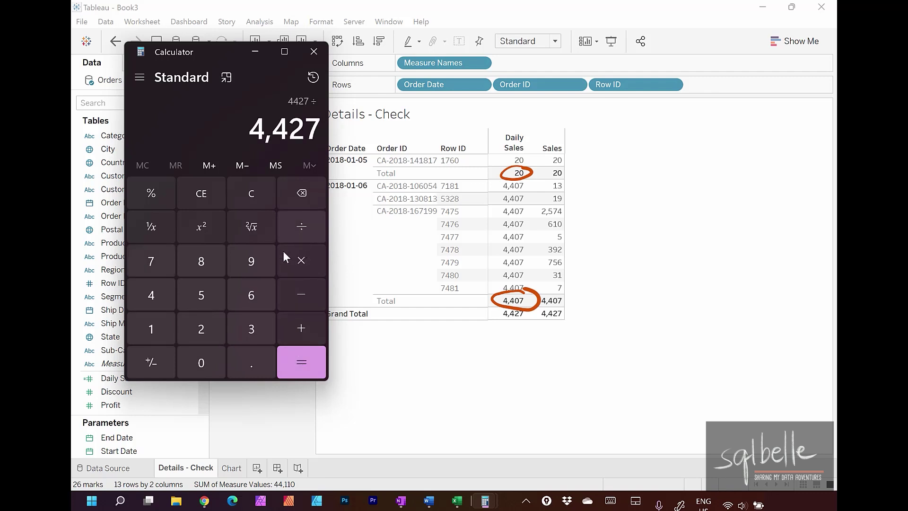
pyautogui.click(208, 326)
pyautogui.click(294, 358)
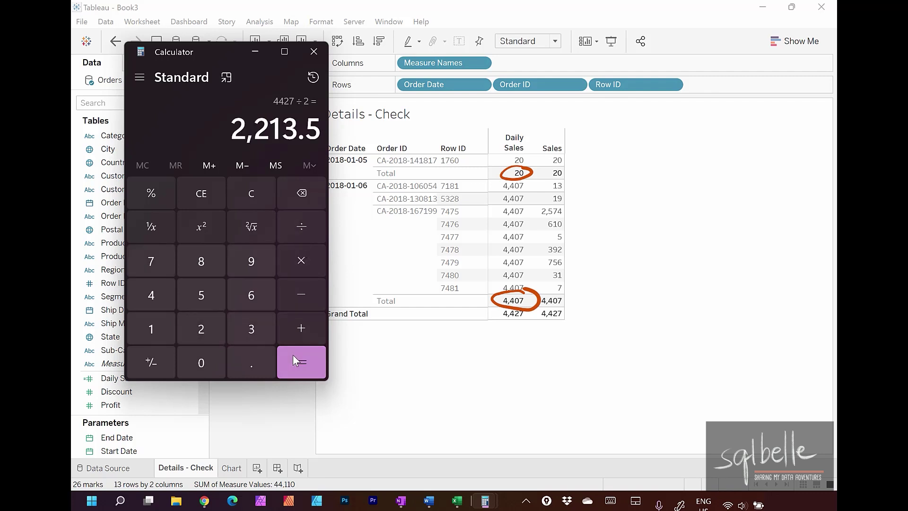
pyautogui.moveTo(603, 203)
pyautogui.mouseDown()
pyautogui.moveTo(626, 250)
pyautogui.moveTo(646, 254)
pyautogui.mouseUp()
pyautogui.moveTo(653, 211)
pyautogui.mouseDown()
pyautogui.moveTo(669, 231)
pyautogui.moveTo(688, 231)
pyautogui.mouseUp()
pyautogui.moveTo(697, 185); pyautogui.dragTo(704, 236)
pyautogui.moveTo(715, 186); pyautogui.dragTo(719, 230)
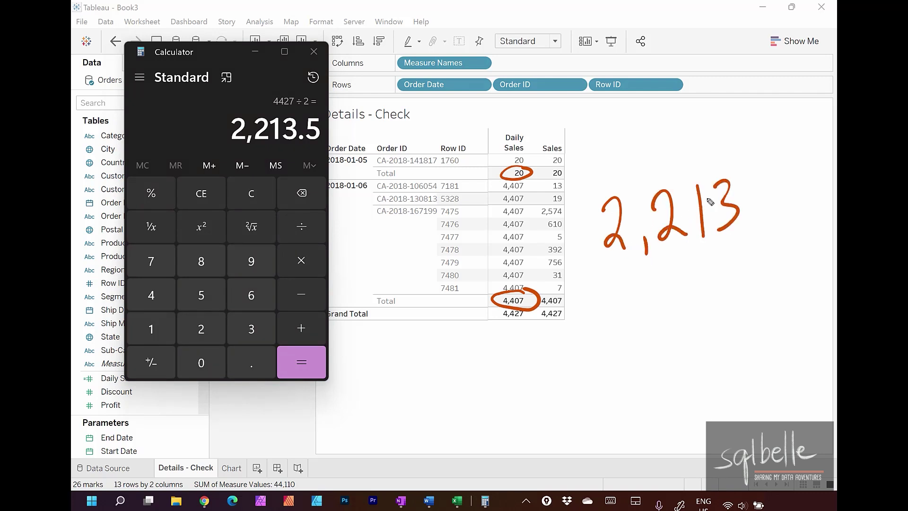
pyautogui.press('Escape')
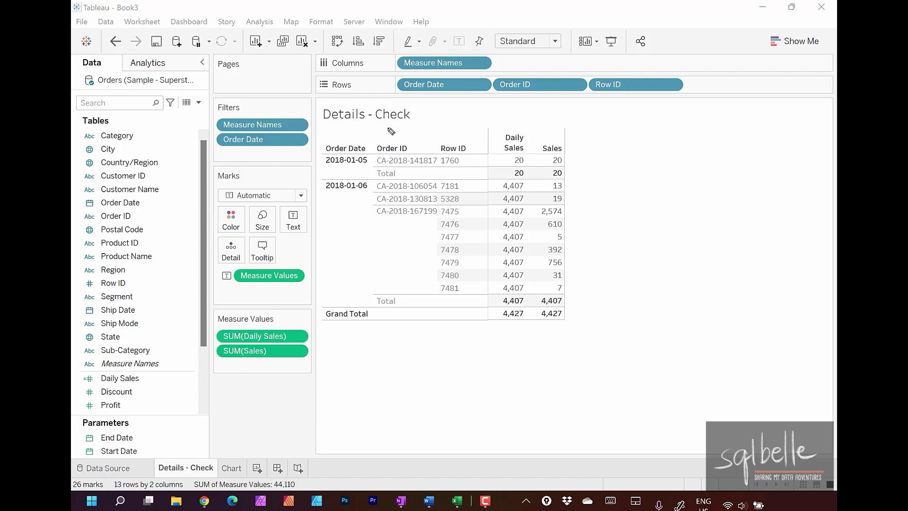
pyautogui.moveTo(447, 80)
pyautogui.mouseDown()
pyautogui.moveTo(417, 79)
pyautogui.moveTo(446, 99)
pyautogui.moveTo(449, 79)
pyautogui.moveTo(359, 138)
pyautogui.mouseUp()
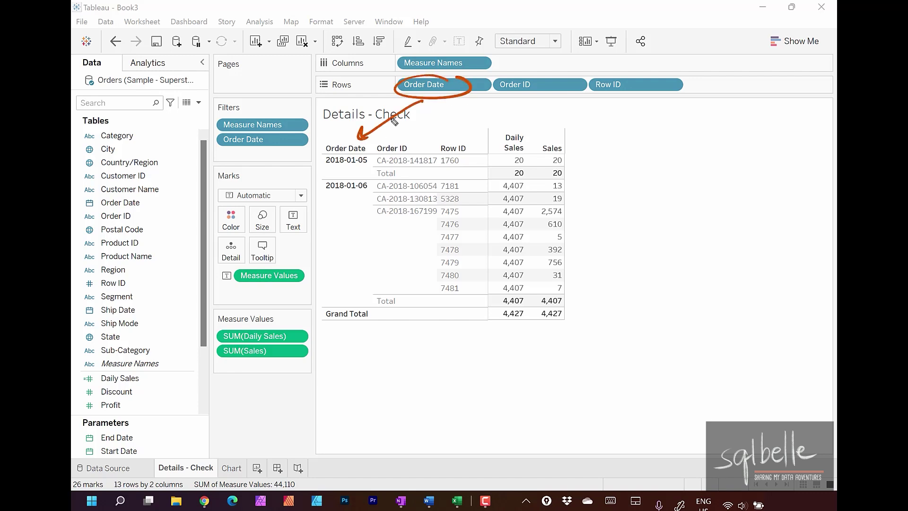
pyautogui.moveTo(464, 185)
pyautogui.mouseDown()
pyautogui.moveTo(482, 283)
pyautogui.moveTo(459, 281)
pyautogui.mouseUp()
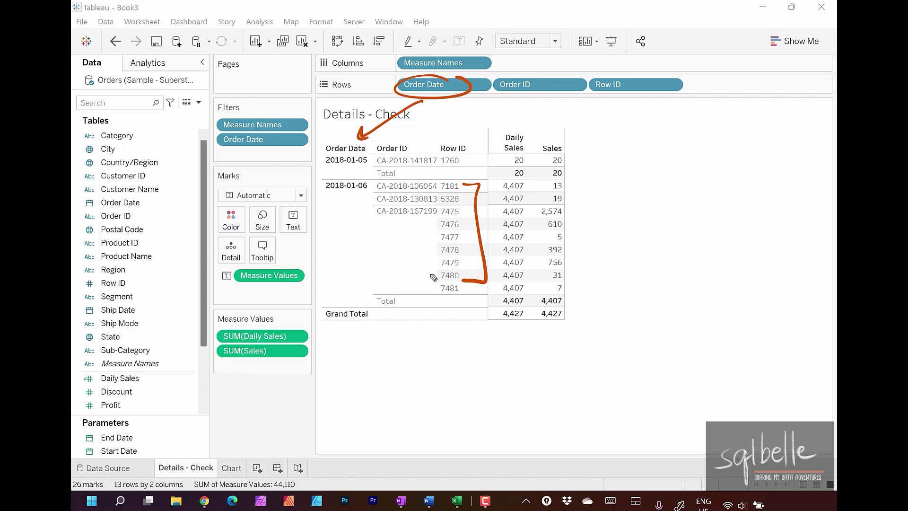
pyautogui.moveTo(535, 184)
pyautogui.mouseDown()
pyautogui.moveTo(543, 217)
pyautogui.moveTo(524, 271)
pyautogui.mouseUp()
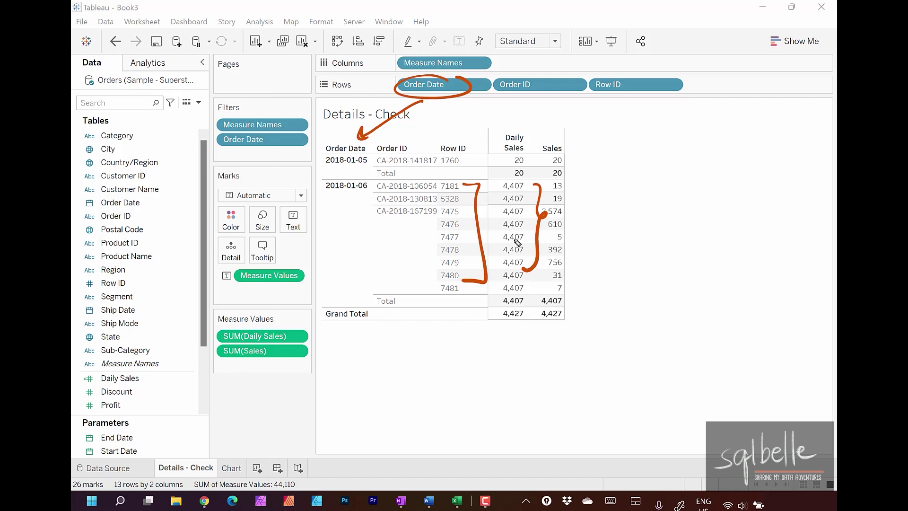
pyautogui.press('Escape')
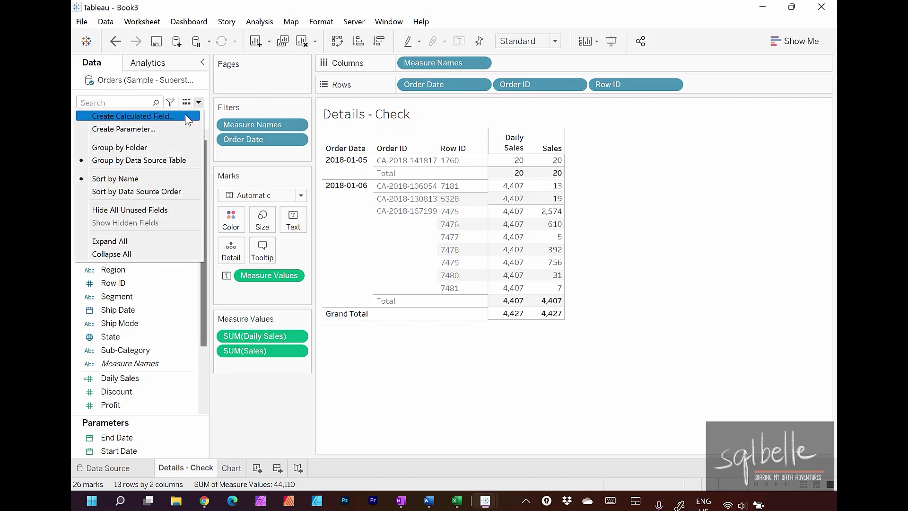
# - Create a calculated field named Average Across Range and begin its formula with {FIXED [Order Date]:
pyautogui.click(190, 116)
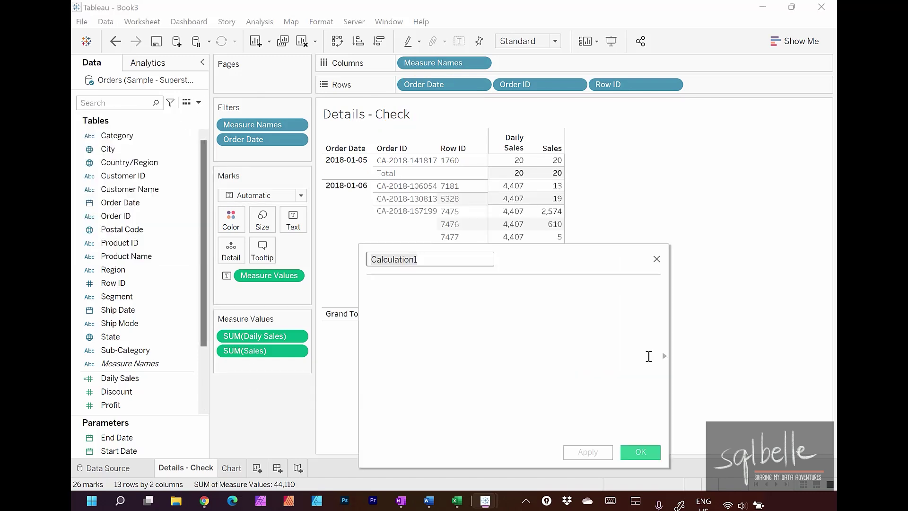
pyautogui.write('Average ')
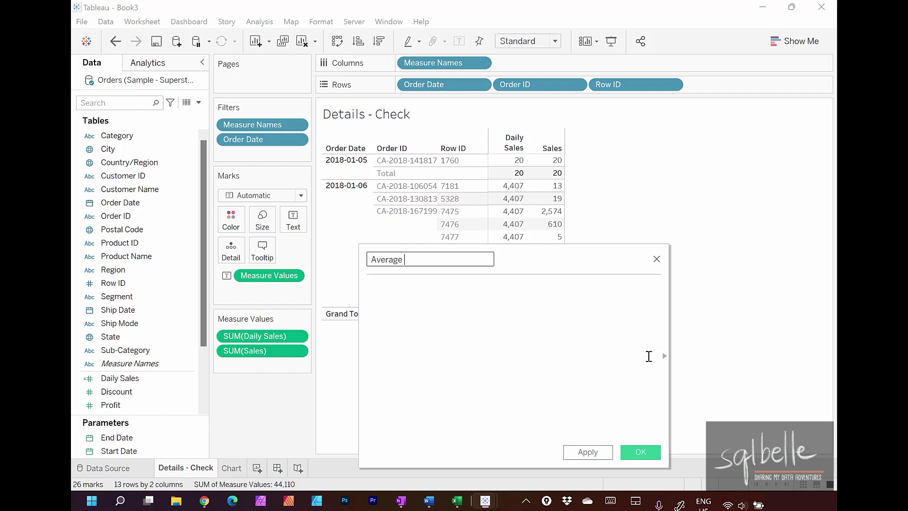
pyautogui.write('Across Range')
pyautogui.moveTo(359, 310); pyautogui.dragTo(264, 309)
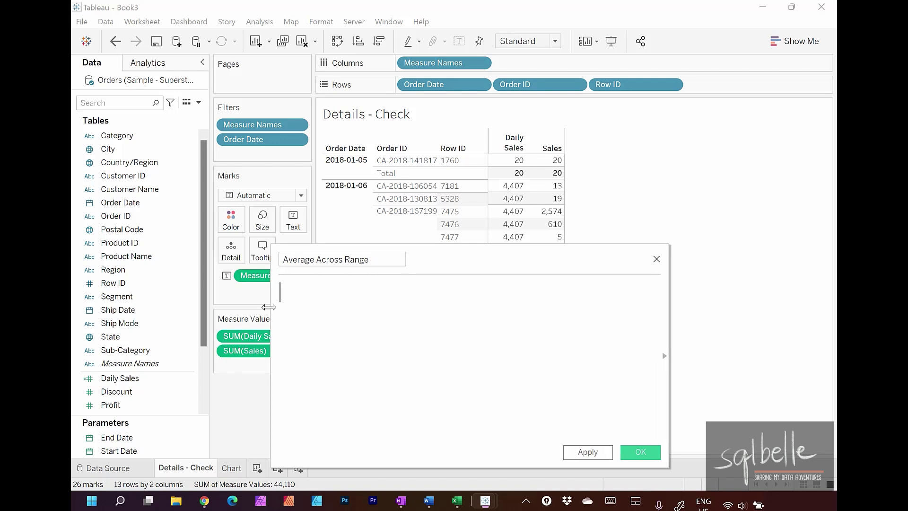
pyautogui.moveTo(504, 266); pyautogui.dragTo(506, 292)
pyautogui.write('{FIX')
pyautogui.press('Return')
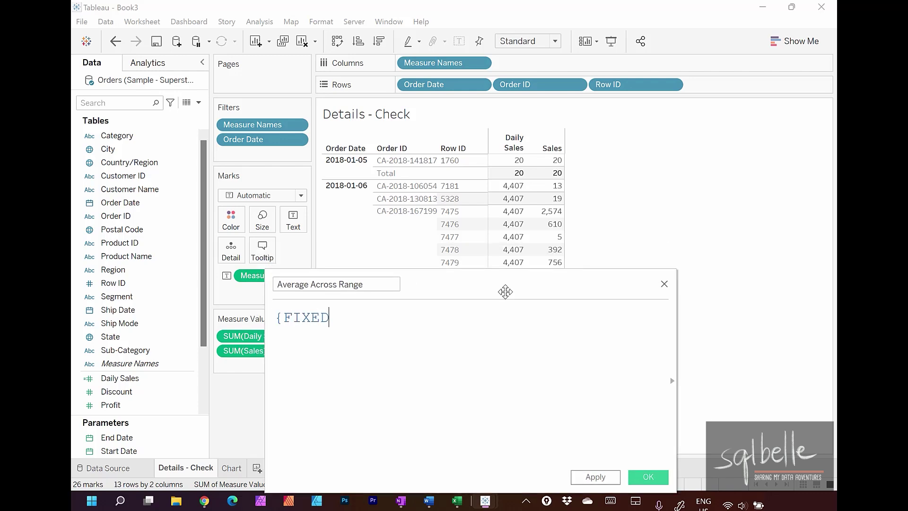
pyautogui.moveTo(426, 84); pyautogui.dragTo(415, 328)
pyautogui.write(':')
pyautogui.press('Return')
# - Add the condition IF [Order Date] >= [Start Date] AND [Order Date] <= [End Date] to the formula
pyautogui.write('IF Orde')
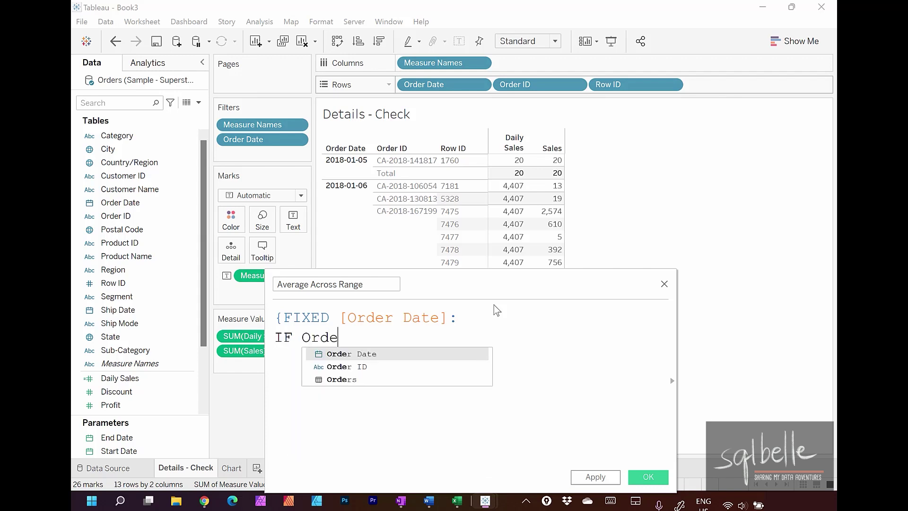
pyautogui.press('Return')
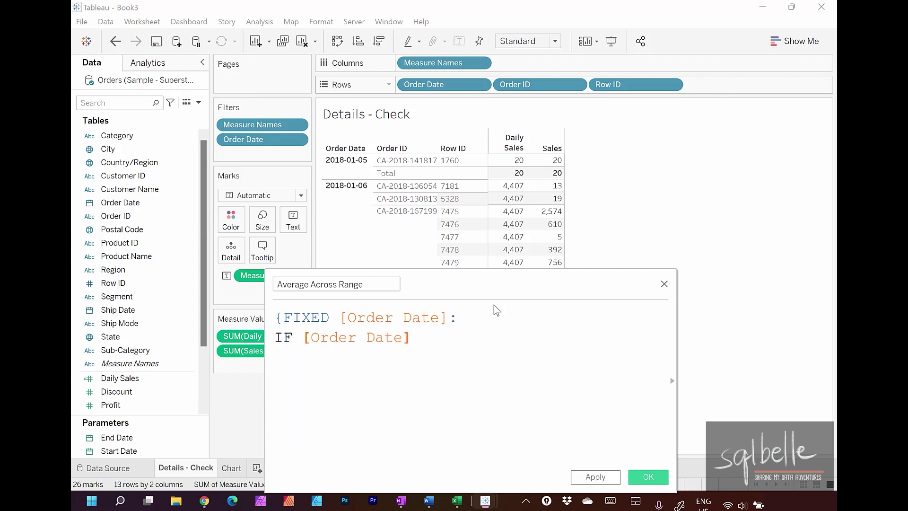
pyautogui.write('>=')
pyautogui.moveTo(118, 451); pyautogui.dragTo(506, 372)
pyautogui.press('Return')
pyautogui.write('AND [Ord')
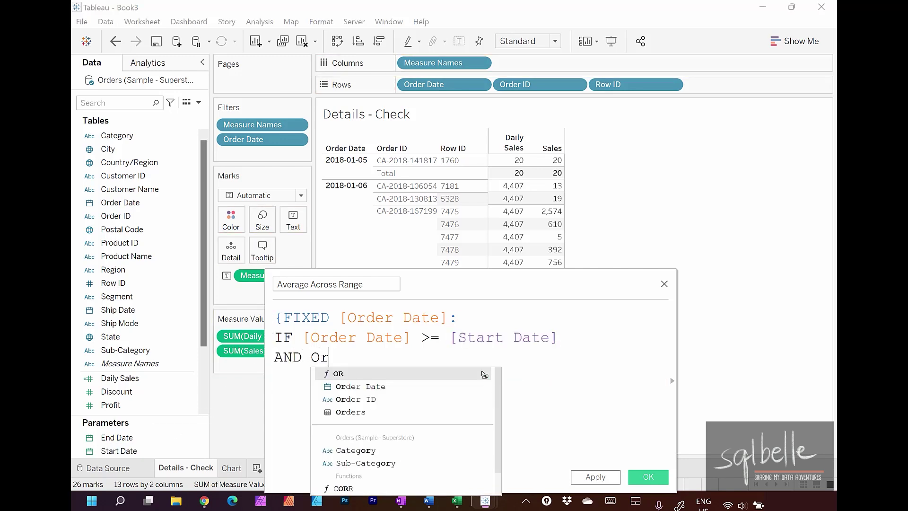
pyautogui.press('Return')
pyautogui.write('<=')
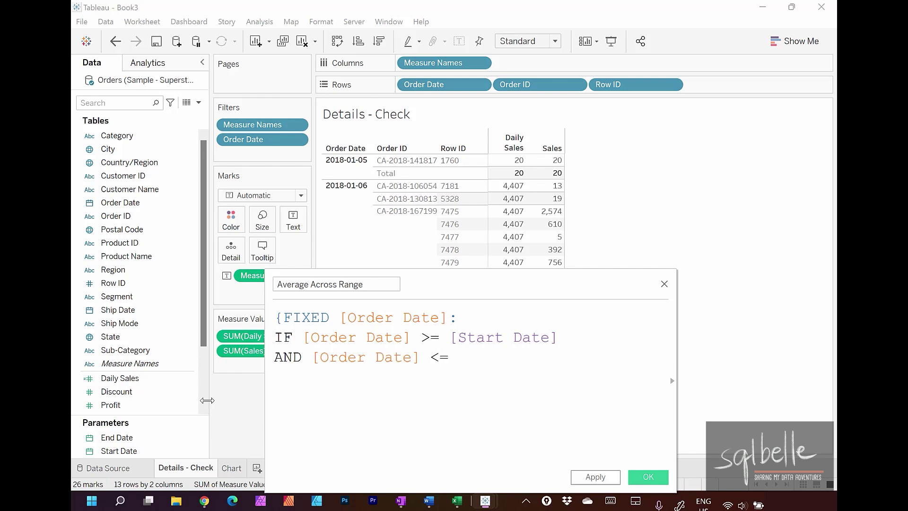
pyautogui.moveTo(117, 437); pyautogui.dragTo(509, 394)
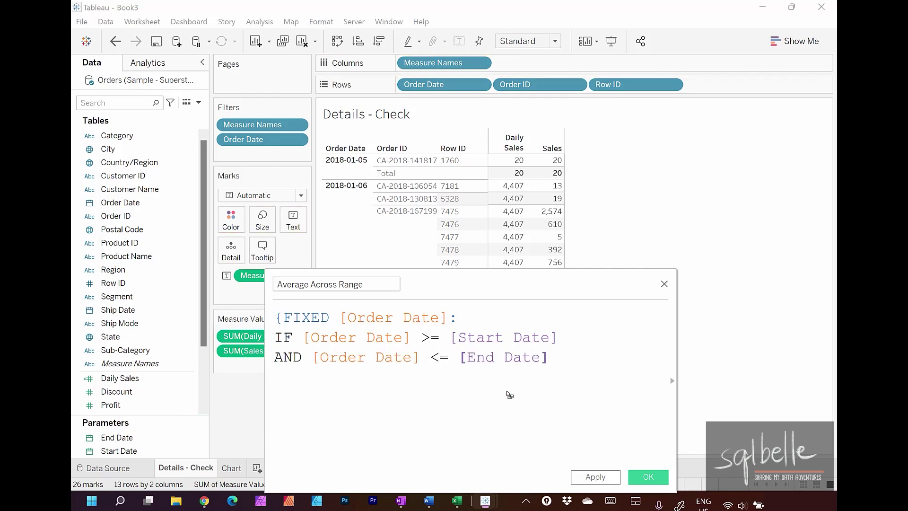
# - Make the condition return [Daily Sales] with THEN, and close the expression with END and a closing brace
pyautogui.press('Return')
pyautogui.write('THEN')
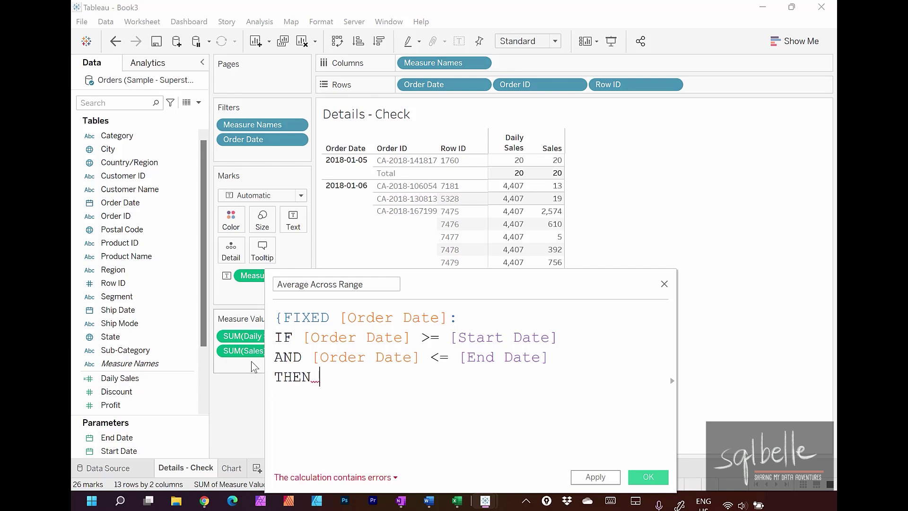
pyautogui.moveTo(119, 378); pyautogui.dragTo(350, 383)
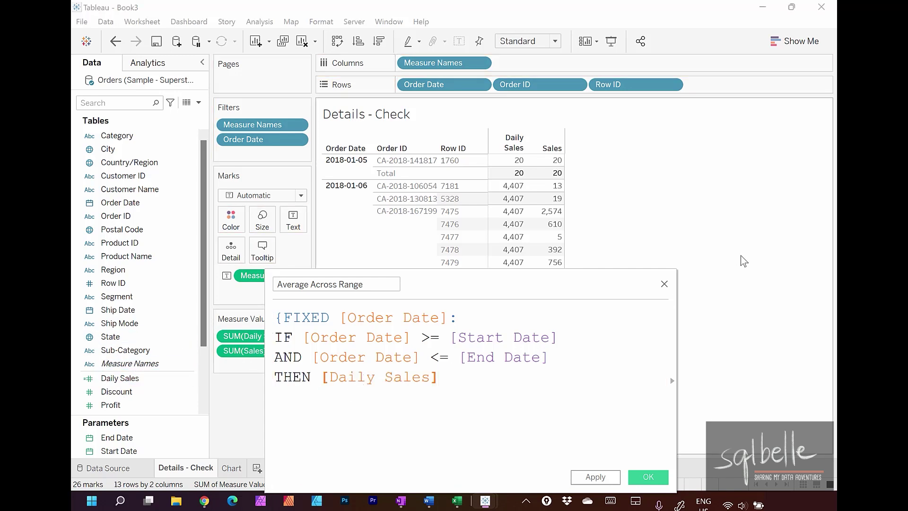
pyautogui.press('Return')
pyautogui.write('END')
pyautogui.press('Return')
pyautogui.write('}')
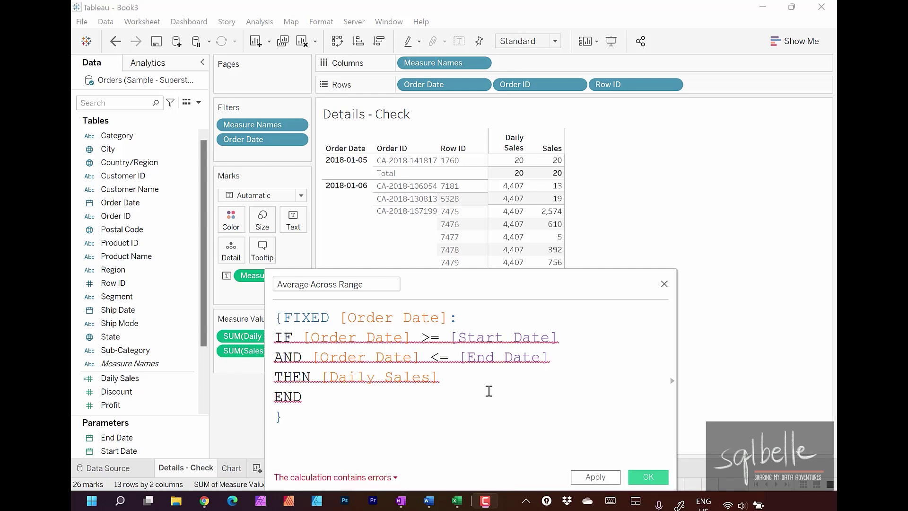
# - Wrap the IF expression inside the FIXED formula in AVG( )
pyautogui.click(488, 328)
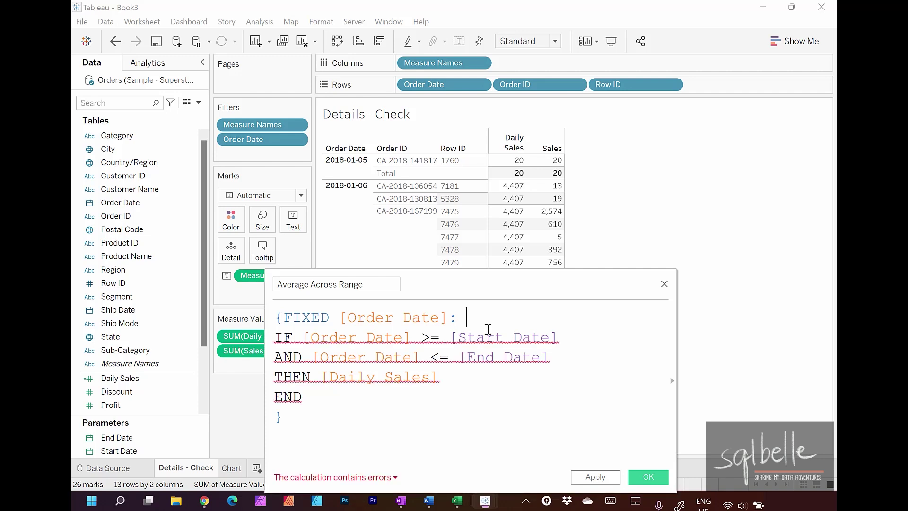
pyautogui.write('AVG(')
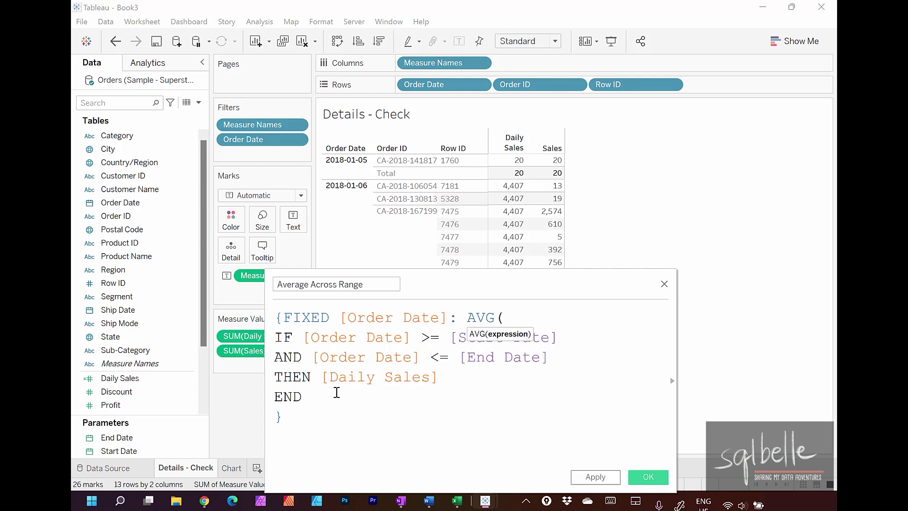
pyautogui.click(325, 394)
pyautogui.write(')')
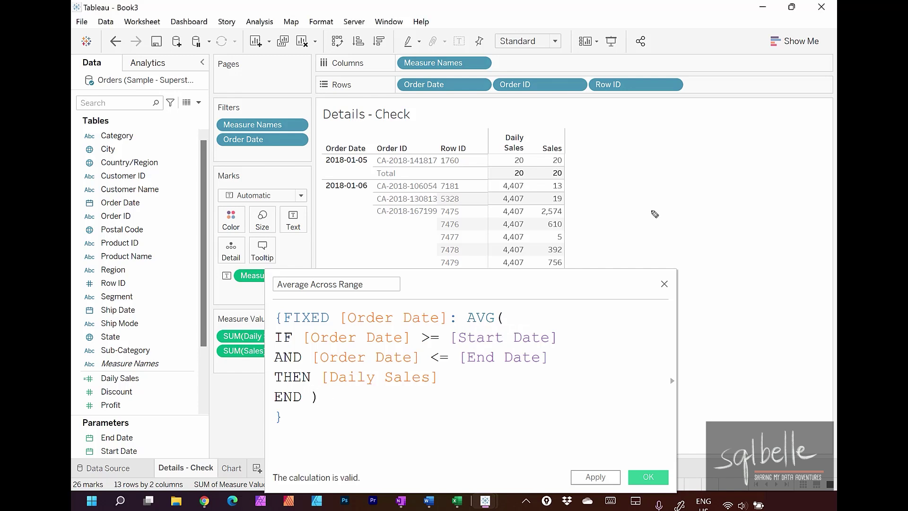
pyautogui.moveTo(400, 306)
pyautogui.mouseDown()
pyautogui.moveTo(360, 308)
pyautogui.moveTo(447, 326)
pyautogui.moveTo(390, 303)
pyautogui.mouseUp()
pyautogui.moveTo(325, 170); pyautogui.dragTo(374, 171)
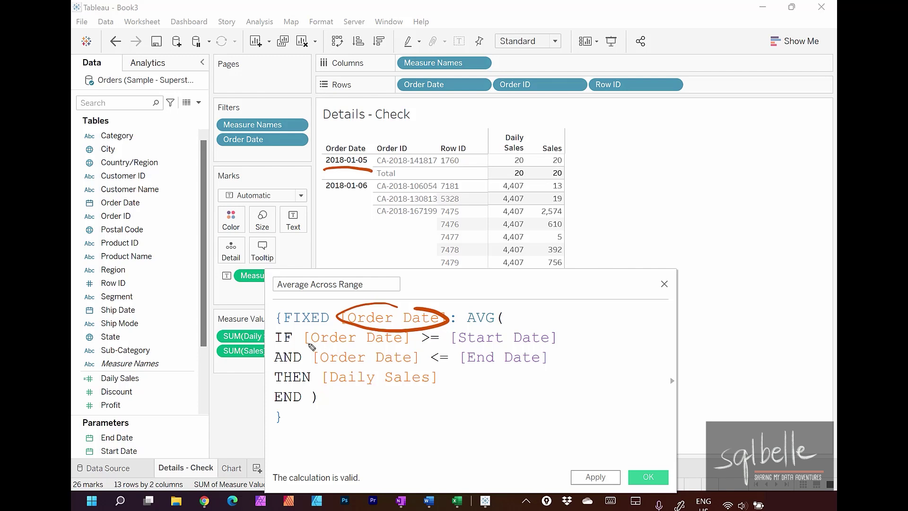
pyautogui.moveTo(306, 347); pyautogui.dragTo(402, 343)
pyautogui.moveTo(459, 351)
pyautogui.mouseDown()
pyautogui.moveTo(513, 351)
pyautogui.moveTo(521, 368)
pyautogui.moveTo(541, 367)
pyautogui.mouseUp()
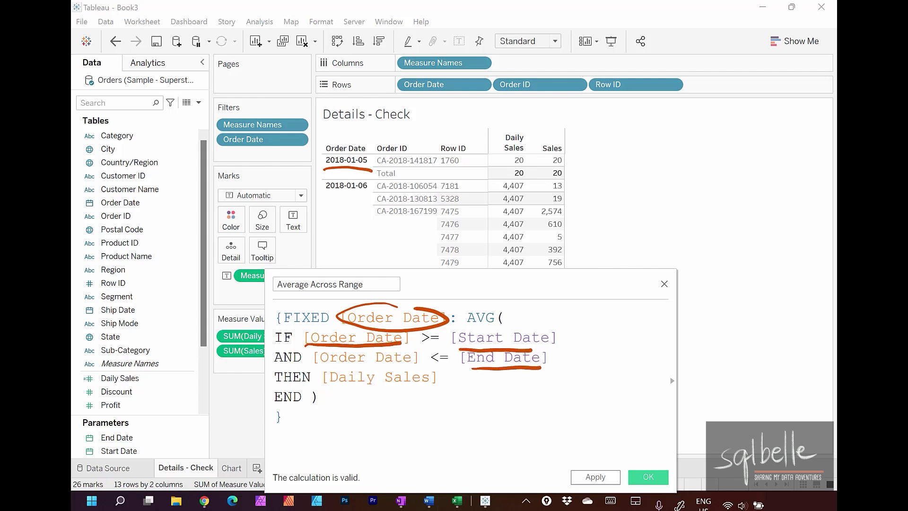
pyautogui.moveTo(534, 166)
pyautogui.mouseDown()
pyautogui.moveTo(607, 164)
pyautogui.moveTo(613, 176)
pyautogui.moveTo(649, 169)
pyautogui.mouseUp()
pyautogui.moveTo(660, 156); pyautogui.dragTo(658, 157)
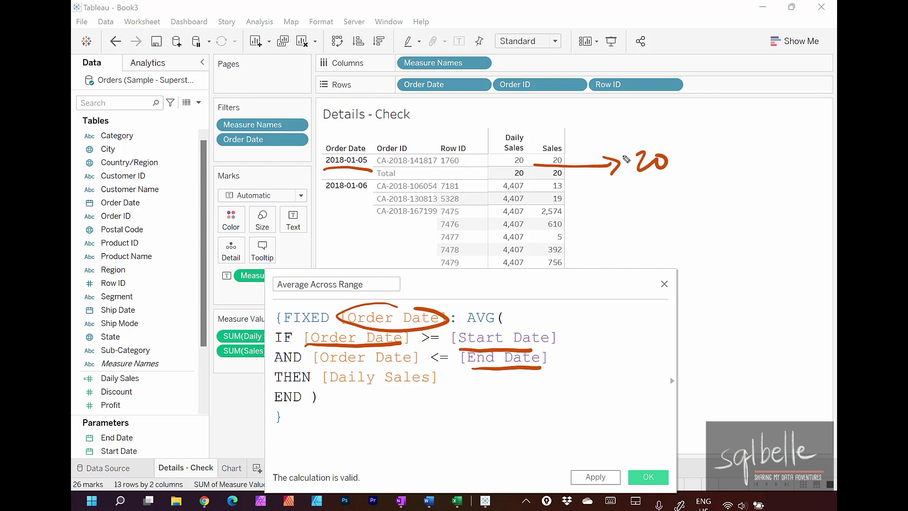
pyautogui.moveTo(322, 204); pyautogui.dragTo(370, 194)
pyautogui.moveTo(525, 213)
pyautogui.mouseDown()
pyautogui.moveTo(535, 211)
pyautogui.moveTo(536, 230)
pyautogui.mouseUp()
pyautogui.moveTo(525, 249); pyautogui.dragTo(534, 245)
pyautogui.moveTo(552, 211)
pyautogui.mouseDown()
pyautogui.moveTo(570, 208)
pyautogui.moveTo(589, 242)
pyautogui.moveTo(561, 273)
pyautogui.mouseUp()
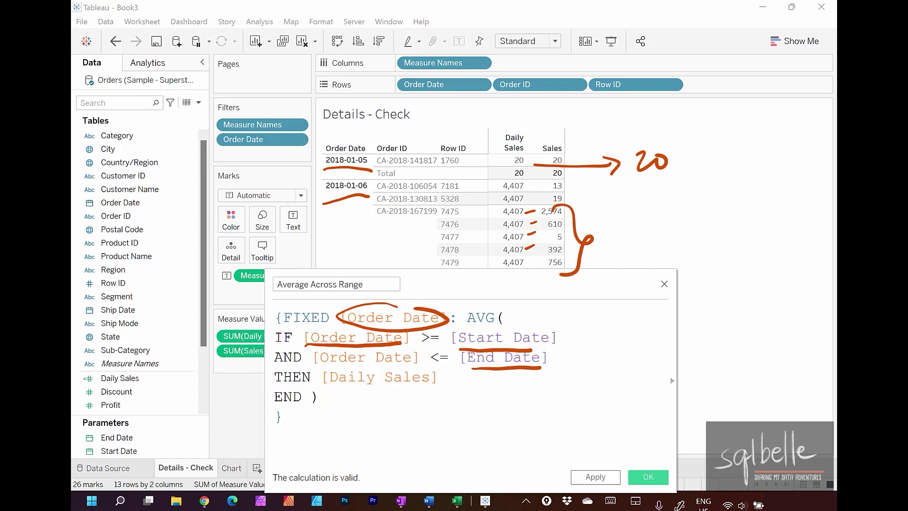
pyautogui.moveTo(499, 213); pyautogui.dragTo(500, 256)
pyautogui.moveTo(640, 208)
pyautogui.mouseDown()
pyautogui.moveTo(649, 236)
pyautogui.moveTo(640, 259)
pyautogui.moveTo(657, 260)
pyautogui.mouseUp()
pyautogui.moveTo(675, 211)
pyautogui.mouseDown()
pyautogui.moveTo(692, 231)
pyautogui.moveTo(687, 258)
pyautogui.mouseUp()
pyautogui.moveTo(714, 215)
pyautogui.mouseDown()
pyautogui.moveTo(706, 225)
pyautogui.moveTo(714, 217)
pyautogui.mouseUp()
pyautogui.moveTo(710, 211)
pyautogui.mouseDown()
pyautogui.moveTo(738, 208)
pyautogui.moveTo(720, 245)
pyautogui.mouseUp()
pyautogui.moveTo(719, 232); pyautogui.dragTo(732, 228)
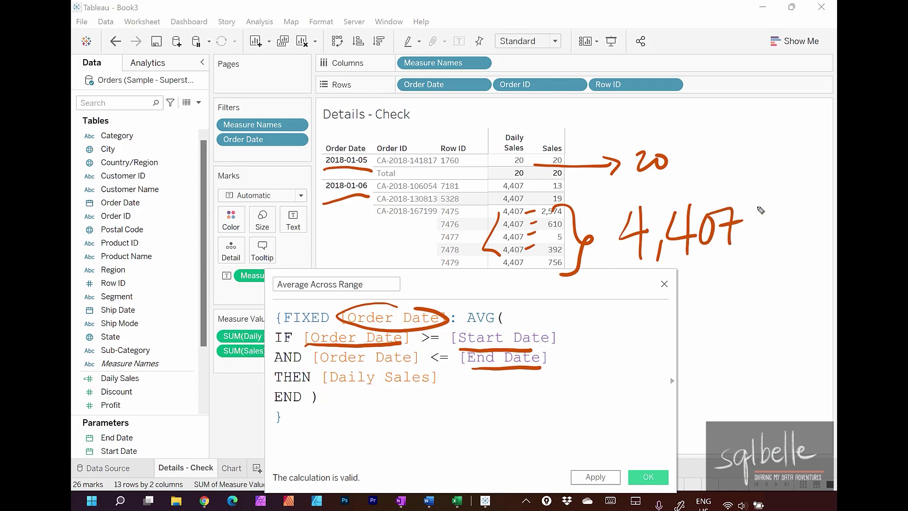
pyautogui.moveTo(654, 190)
pyautogui.mouseDown()
pyautogui.moveTo(680, 189)
pyautogui.moveTo(668, 204)
pyautogui.mouseUp()
pyautogui.moveTo(700, 142)
pyautogui.mouseDown()
pyautogui.moveTo(751, 160)
pyautogui.moveTo(758, 218)
pyautogui.mouseUp()
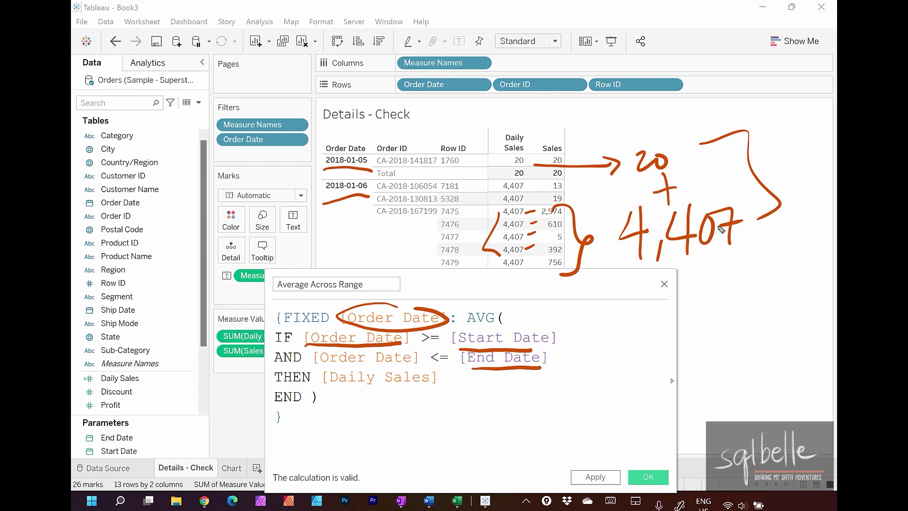
pyautogui.moveTo(589, 310)
pyautogui.mouseDown()
pyautogui.moveTo(625, 305)
pyautogui.moveTo(631, 383)
pyautogui.moveTo(582, 415)
pyautogui.mouseUp()
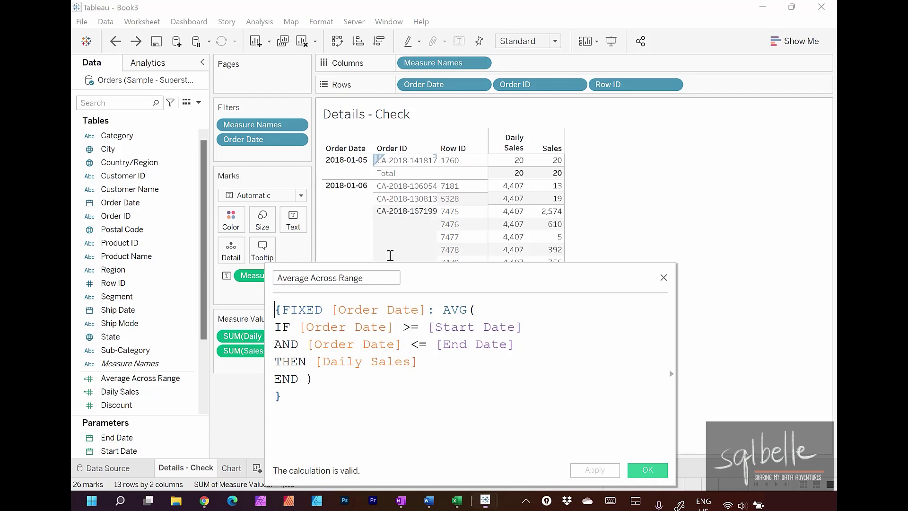
# - Nest the Average Across Range formula inside an outer {FIXED : AVG( )} expression with both closing symbols on their own lines
pyautogui.write('{FIXED ')
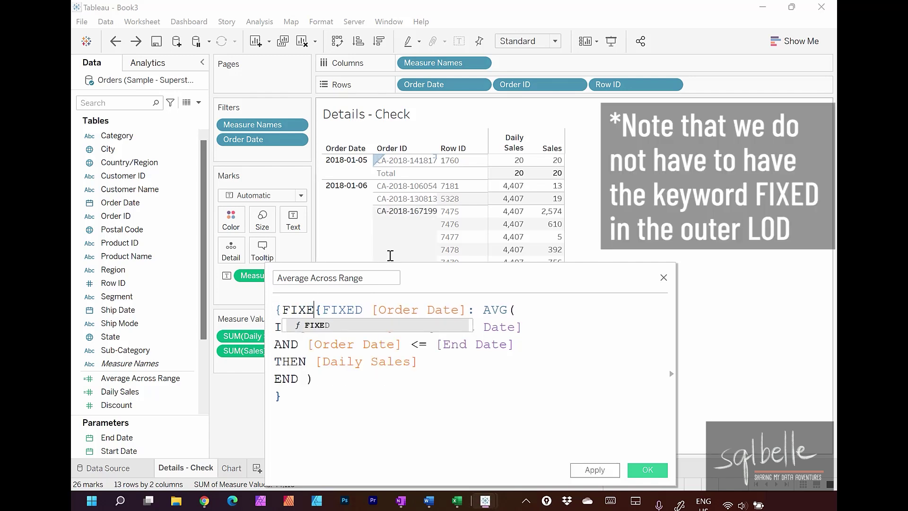
pyautogui.write(':')
pyautogui.press('Return')
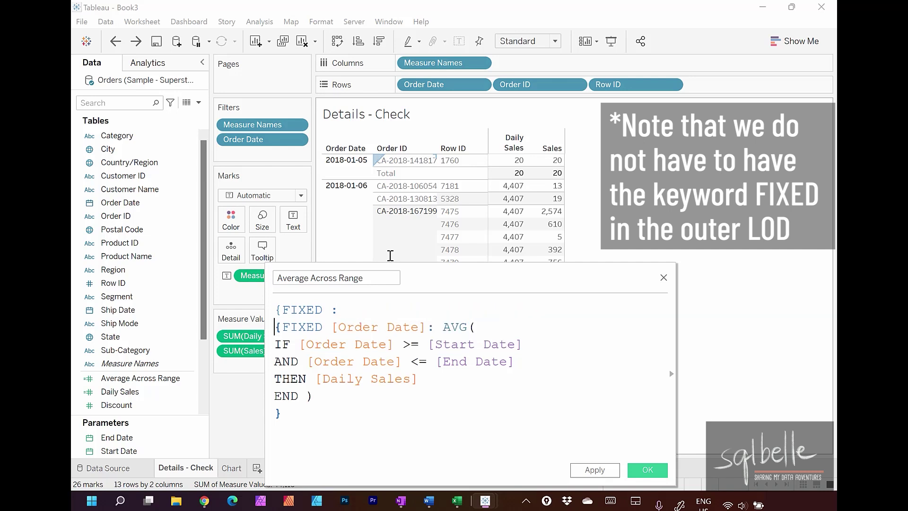
pyautogui.press('Left')
pyautogui.write('AV')
pyautogui.press('Return')
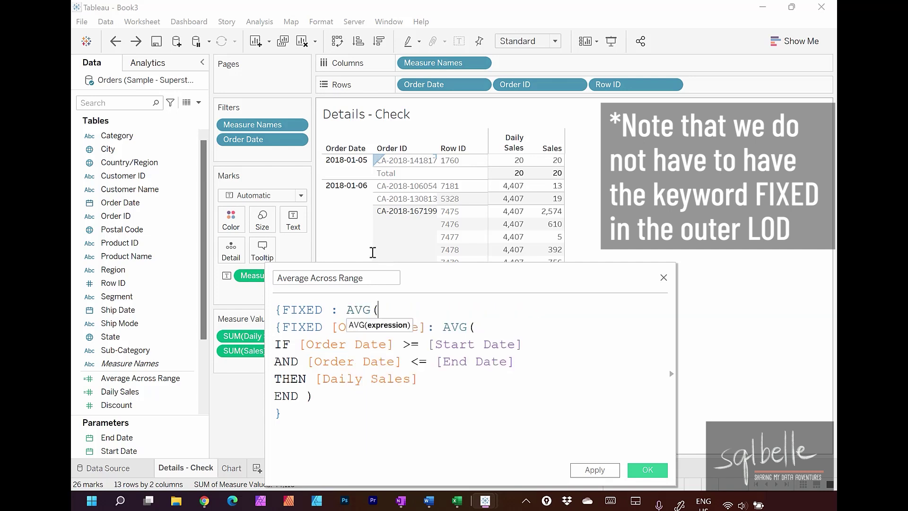
pyautogui.click(326, 396)
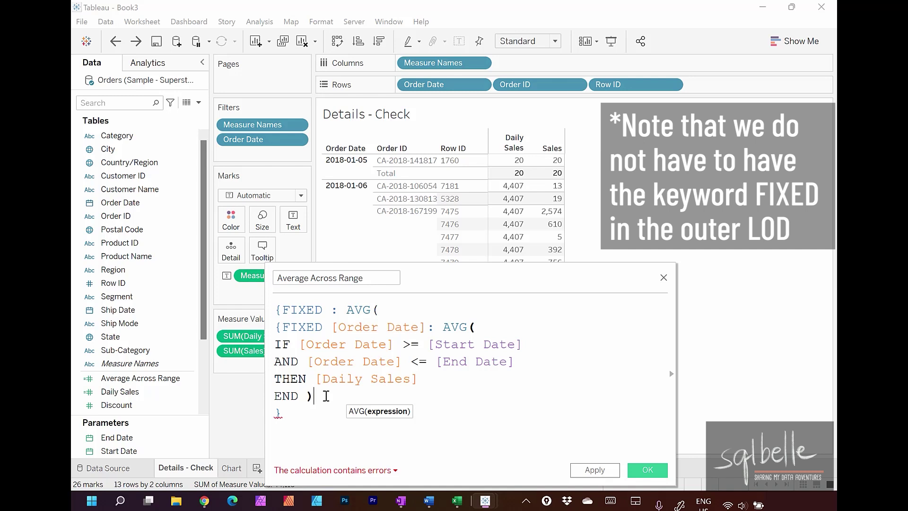
pyautogui.press('Down')
pyautogui.press('Return')
pyautogui.write(')')
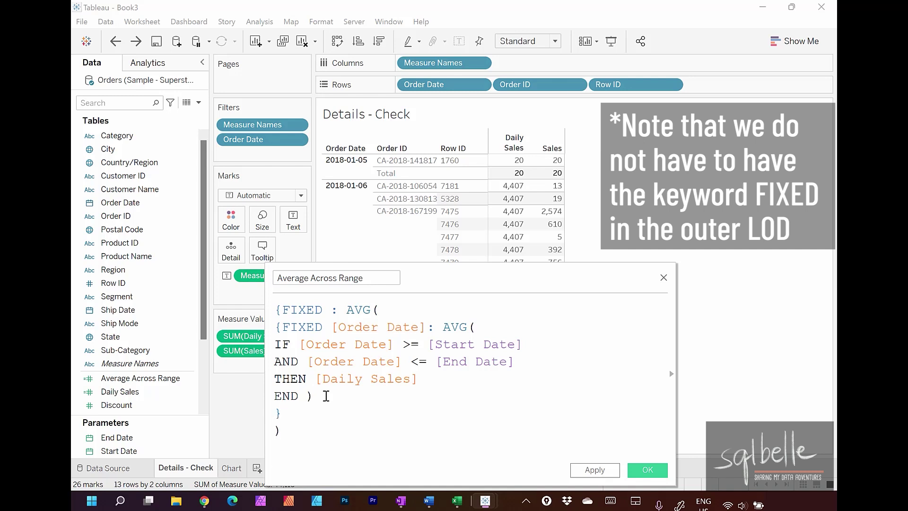
pyautogui.press('Return')
pyautogui.write('}')
# - Indent the inner FIXED [Order Date] expression one level and move the calculation editor clear of the table's Daily Sales values
pyautogui.moveTo(291, 416); pyautogui.dragTo(275, 322)
pyautogui.press('Tab')
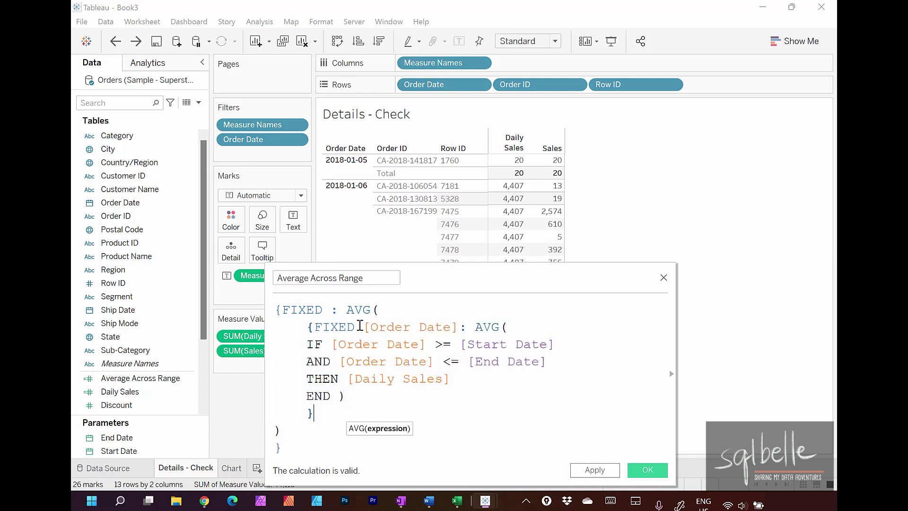
pyautogui.click(345, 310)
pyautogui.press('Return')
pyautogui.moveTo(409, 236); pyautogui.dragTo(676, 187)
pyautogui.press('BackSpace')
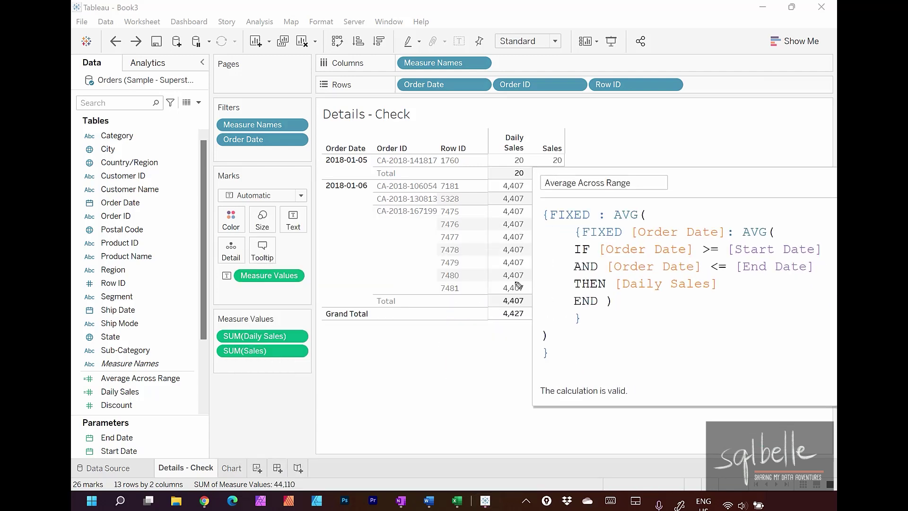
pyautogui.moveTo(326, 166); pyautogui.dragTo(373, 164)
pyautogui.moveTo(534, 171)
pyautogui.mouseDown()
pyautogui.moveTo(500, 172)
pyautogui.moveTo(533, 169)
pyautogui.mouseUp()
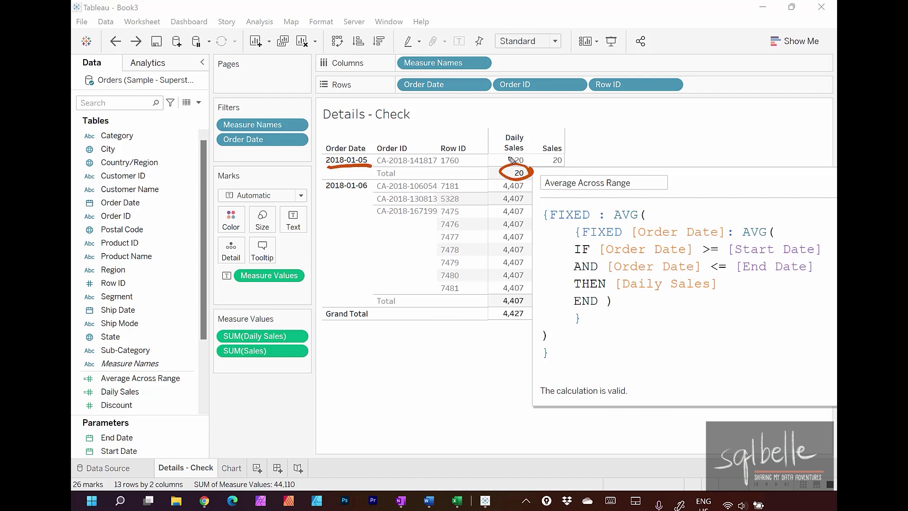
pyautogui.moveTo(370, 180)
pyautogui.mouseDown()
pyautogui.moveTo(321, 193)
pyautogui.moveTo(371, 182)
pyautogui.mouseUp()
pyautogui.moveTo(532, 294)
pyautogui.mouseDown()
pyautogui.moveTo(522, 310)
pyautogui.moveTo(534, 287)
pyautogui.mouseUp()
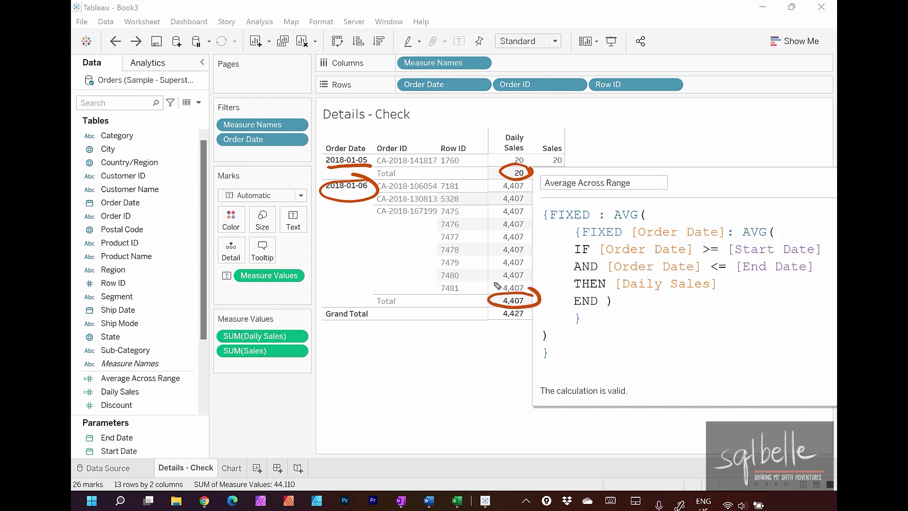
pyautogui.moveTo(501, 194)
pyautogui.mouseDown()
pyautogui.moveTo(489, 281)
pyautogui.moveTo(600, 224)
pyautogui.moveTo(741, 226)
pyautogui.moveTo(733, 242)
pyautogui.mouseUp()
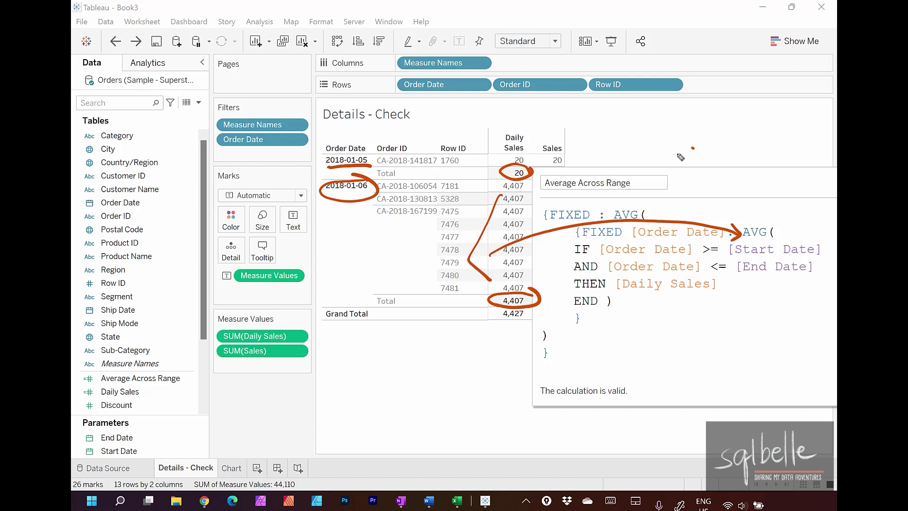
pyautogui.moveTo(693, 148)
pyautogui.mouseDown()
pyautogui.moveTo(636, 205)
pyautogui.moveTo(649, 194)
pyautogui.mouseUp()
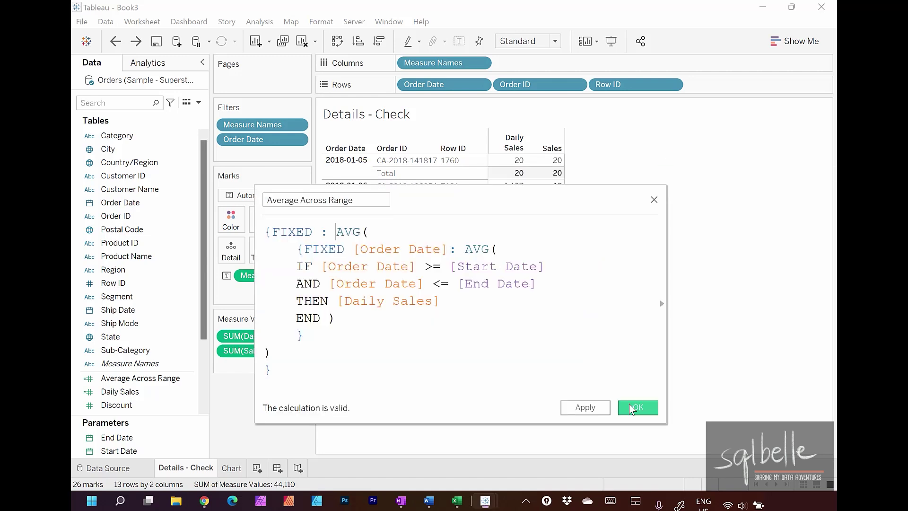
# - Save the Average Across Range calculation and add it as a measure column in the Details - Check table
pyautogui.click(638, 408)
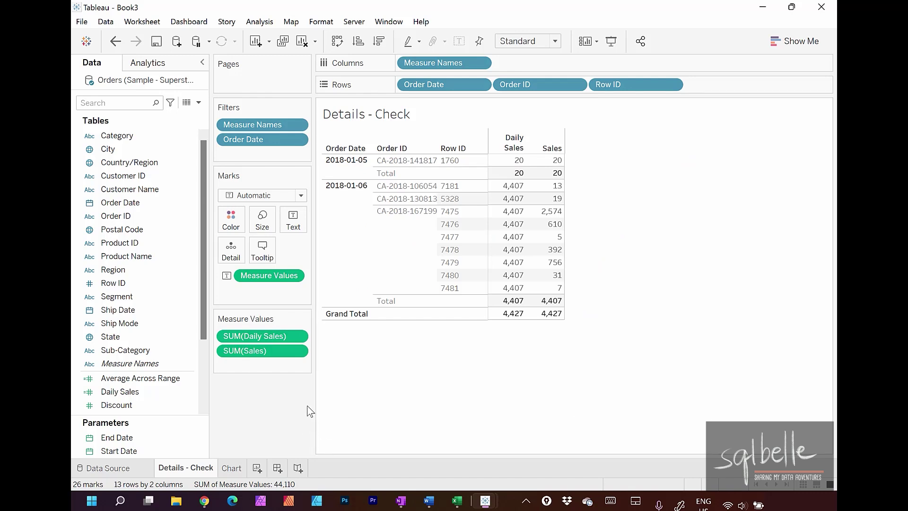
pyautogui.moveTo(124, 379)
pyautogui.mouseDown()
pyautogui.moveTo(477, 285)
pyautogui.moveTo(515, 247)
pyautogui.mouseUp()
pyautogui.moveTo(538, 316); pyautogui.dragTo(515, 307)
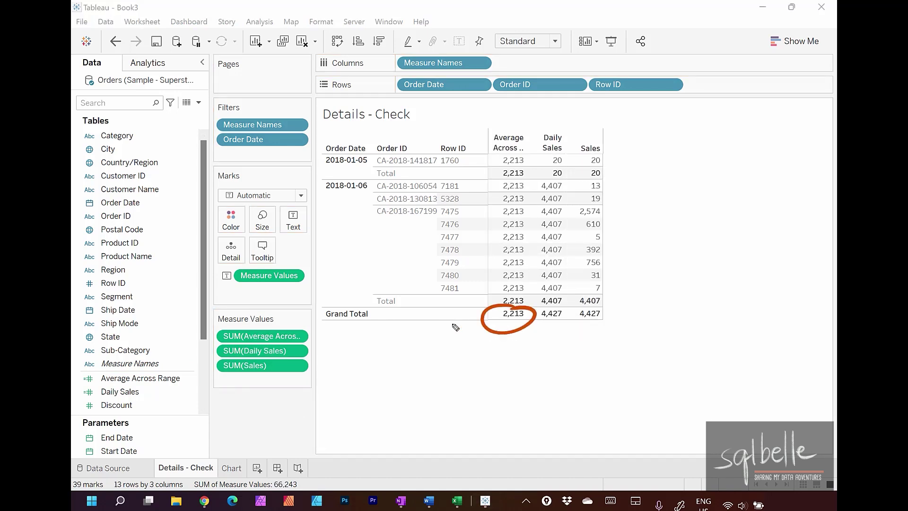
# - Show the Start Date and End Date parameter controls on the Chart sheet and add Average Across Range to its marks as detail
pyautogui.press('e')
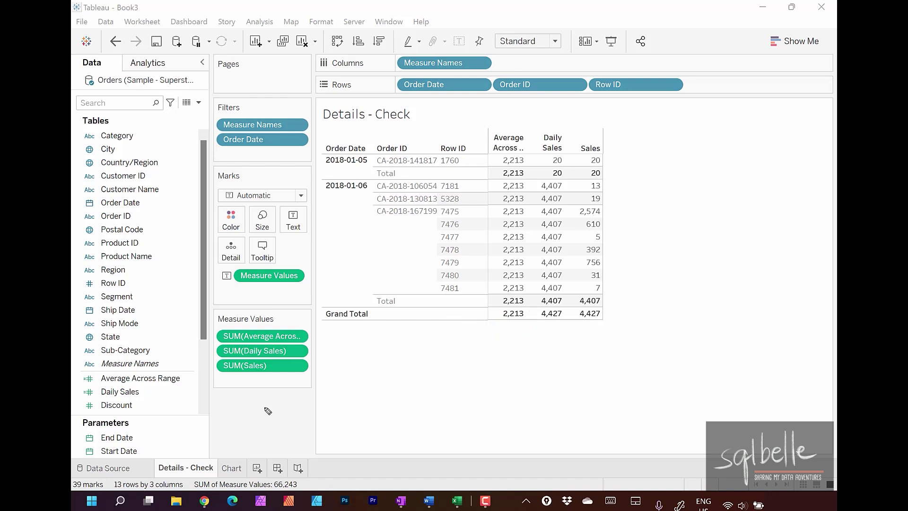
pyautogui.click(232, 468)
pyautogui.keyDown('ctrl'); pyautogui.click(160, 448); pyautogui.keyUp('ctrl')
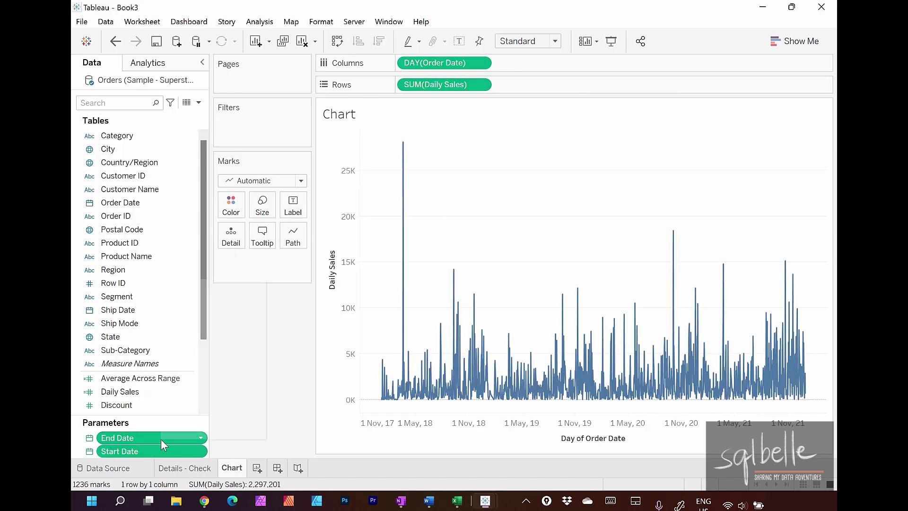
pyautogui.rightClick(161, 439)
pyautogui.click(218, 289)
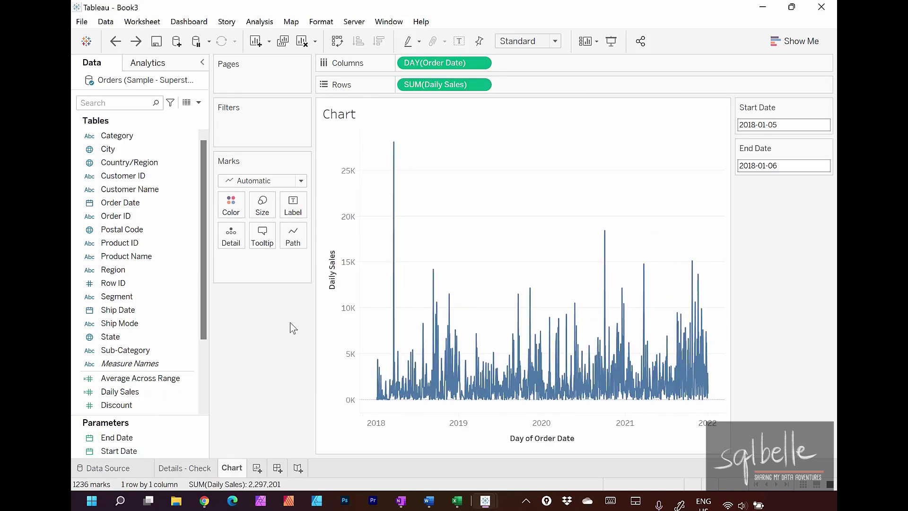
pyautogui.moveTo(152, 378); pyautogui.dragTo(237, 241)
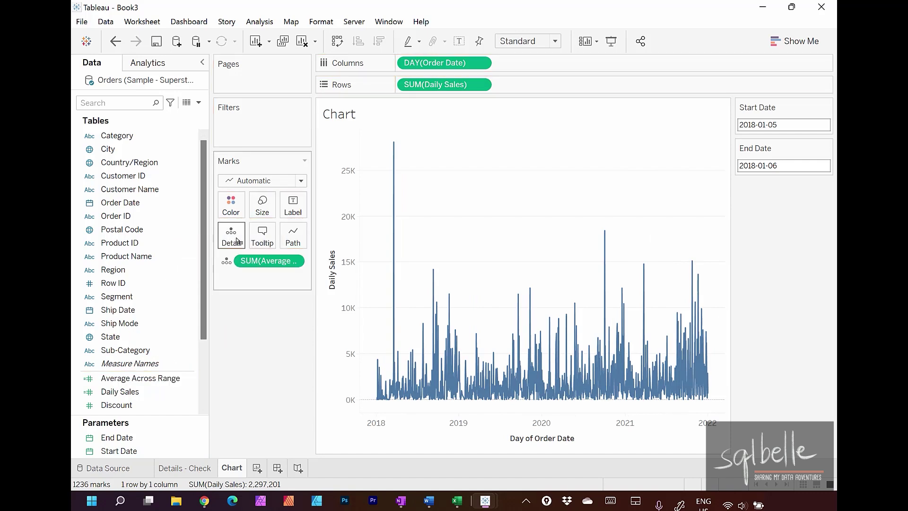
# - Replace the Chart sheet's title with "Selected Date from <Parameters.Start Date> to <Parameters.End Date>", using inserted parameter fields for both dates
pyautogui.doubleClick(371, 118)
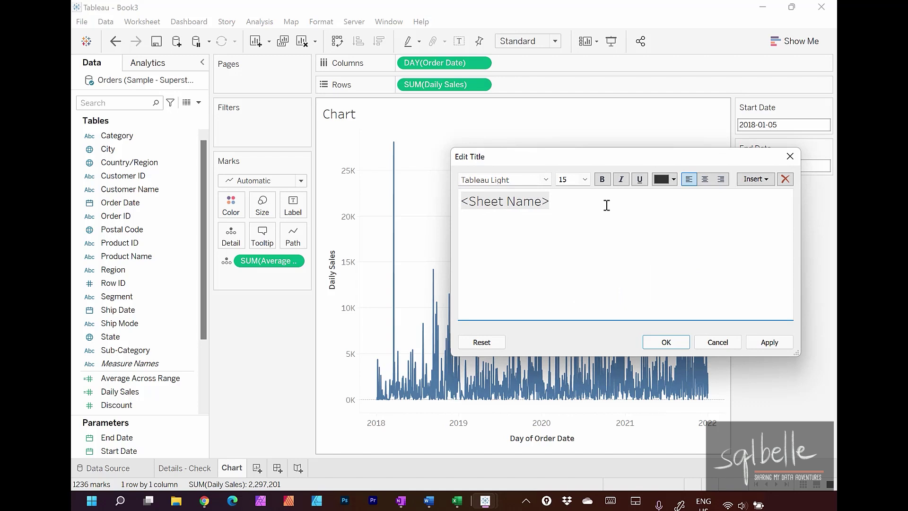
pyautogui.press('BackSpace')
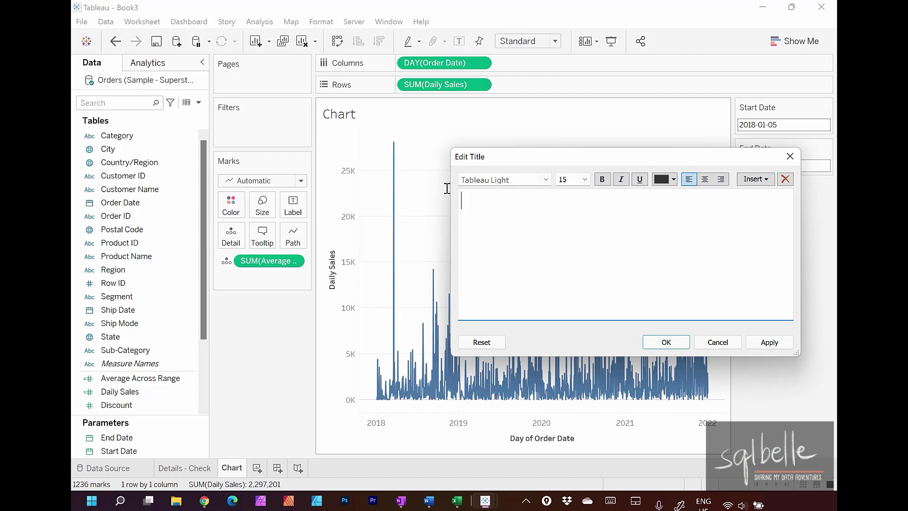
pyautogui.write('Selected Date from')
pyautogui.click(755, 178)
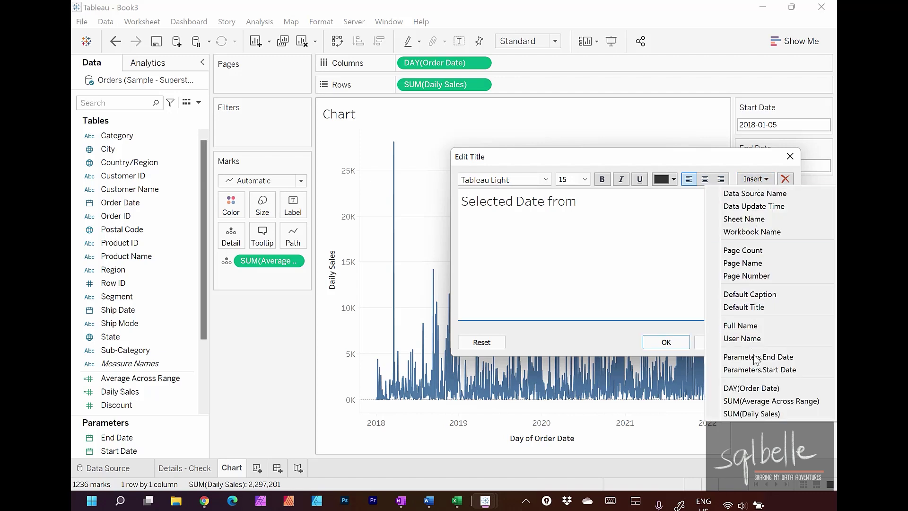
pyautogui.click(761, 369)
pyautogui.write('to')
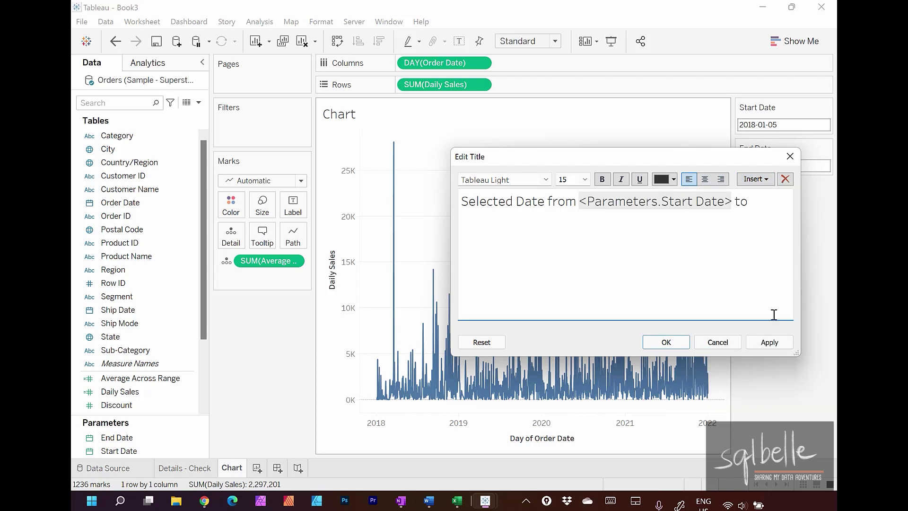
pyautogui.click(755, 179)
pyautogui.click(761, 357)
# - Add a second title line reading "Average in Selected Range: <SUM(Average Across Range)>" and save the title
pyautogui.press('Return')
pyautogui.write('Av')
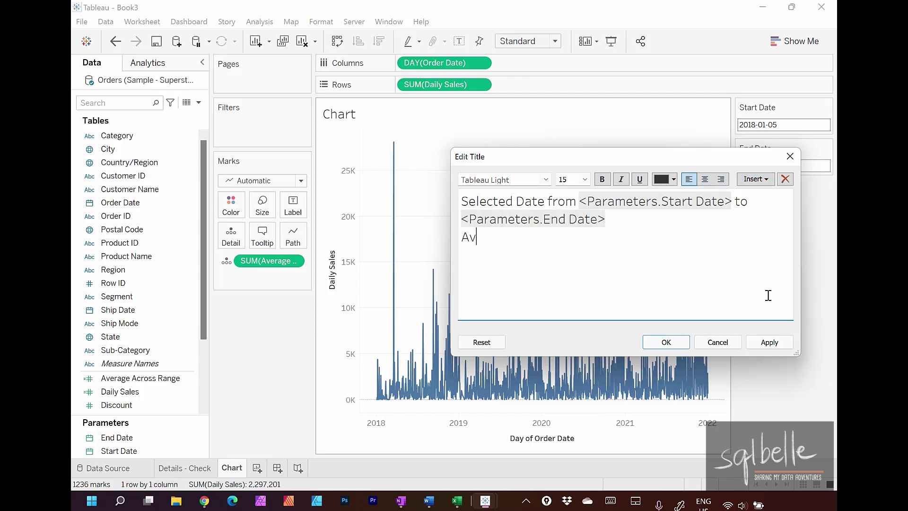
pyautogui.write('erage in Selected Range:')
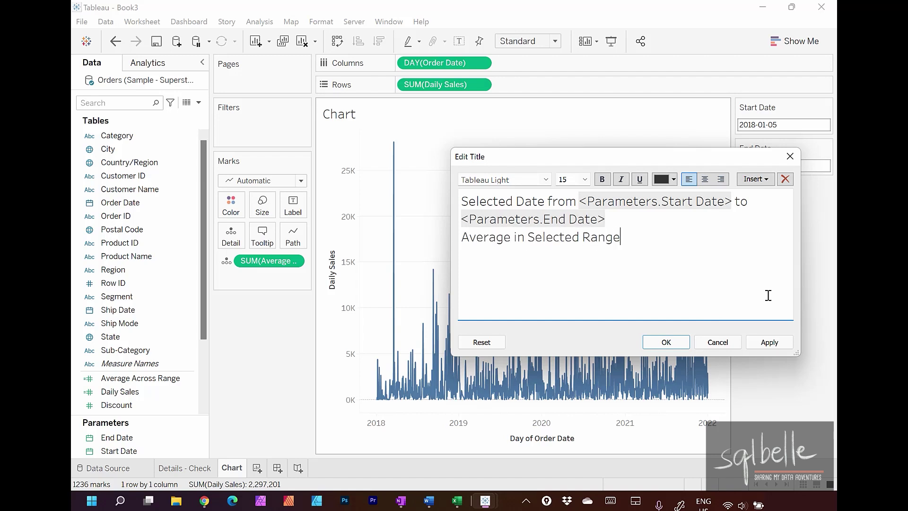
pyautogui.click(755, 179)
pyautogui.click(771, 400)
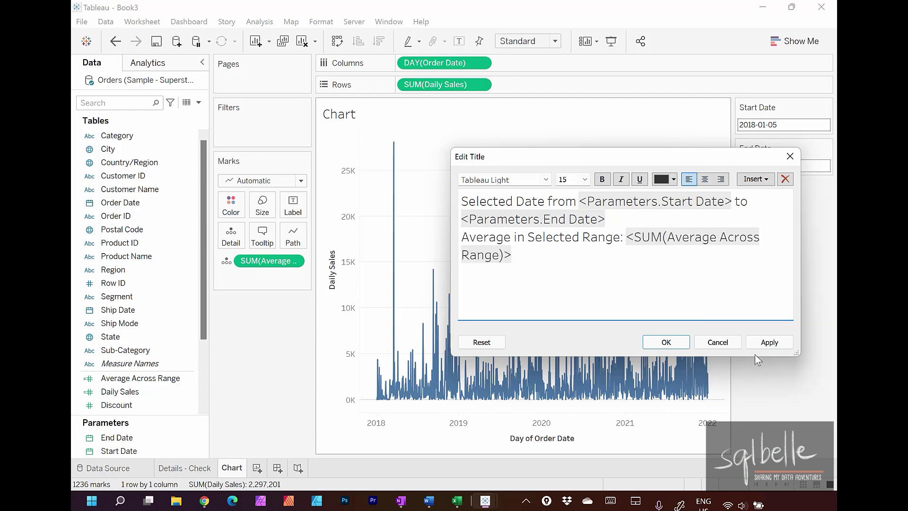
pyautogui.click(666, 342)
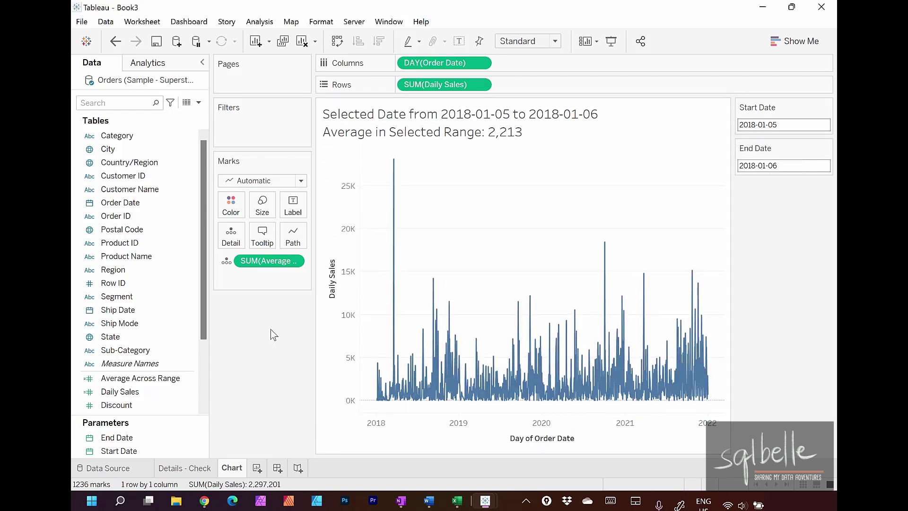
# - Create a parameter named Selected Date with data type Date and show its control on the Chart sheet
pyautogui.click(199, 103)
pyautogui.click(156, 128)
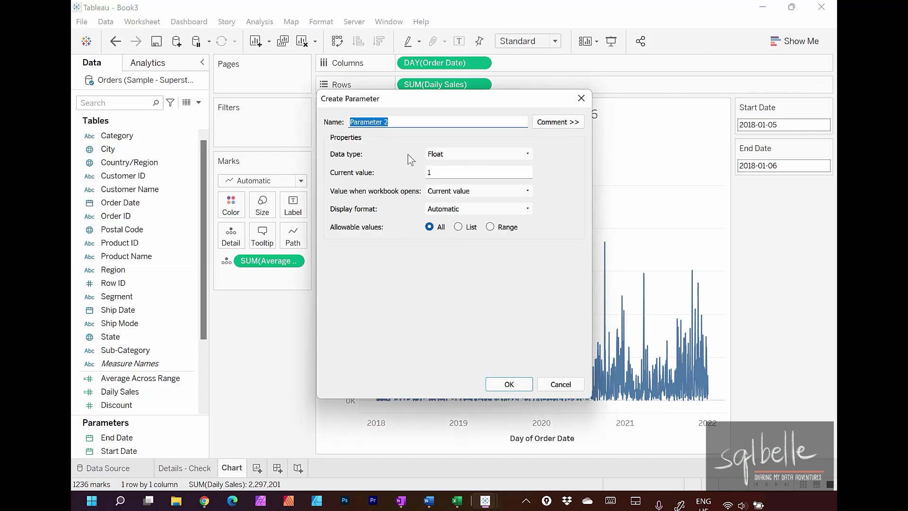
pyautogui.write('Selected Date')
pyautogui.click(447, 155)
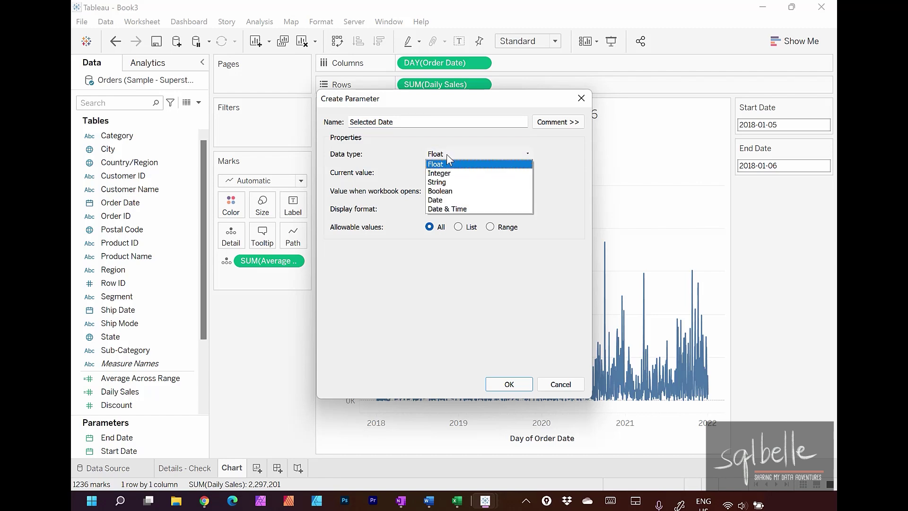
pyautogui.click(441, 201)
pyautogui.click(509, 384)
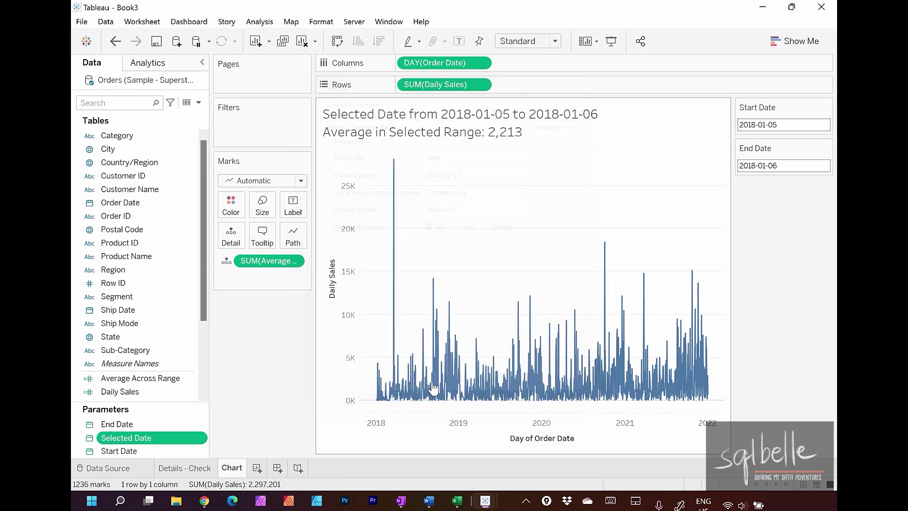
pyautogui.rightClick(204, 438)
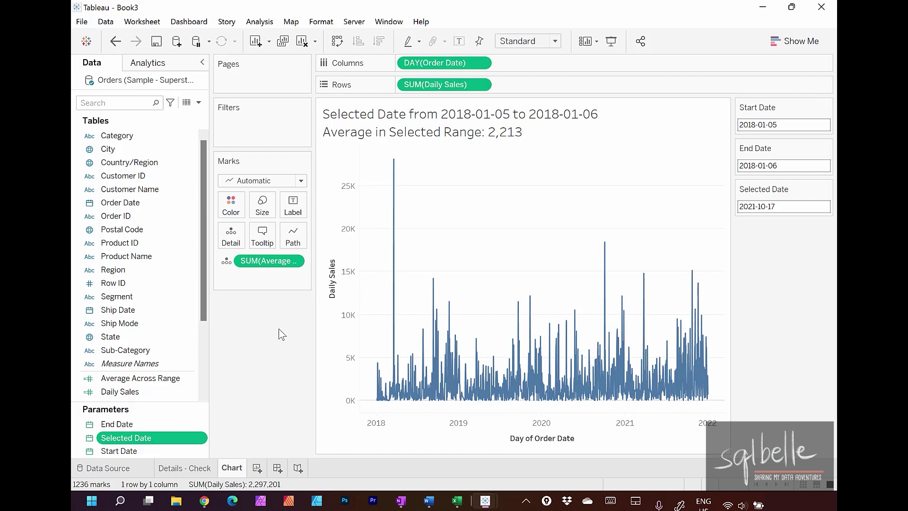
# - Add a change-parameter worksheet action named "Change Selected Date"
pyautogui.click(142, 21)
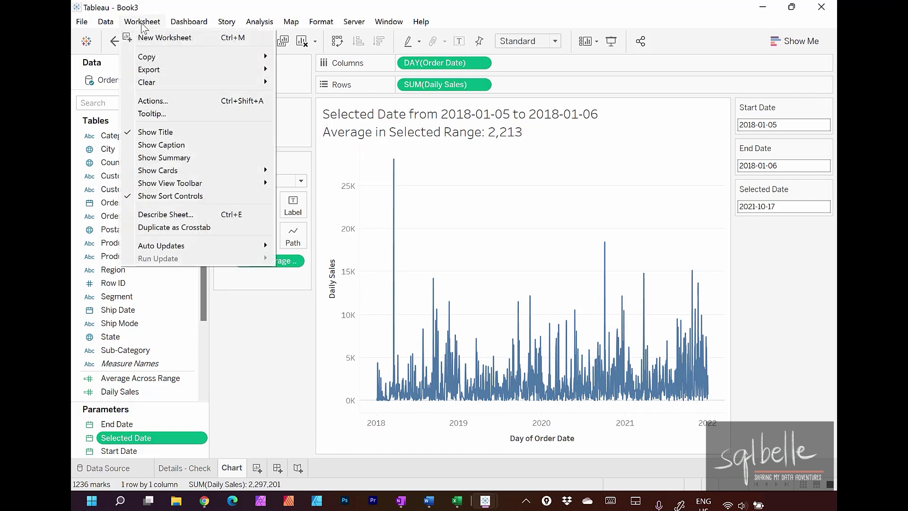
pyautogui.click(155, 101)
pyautogui.click(298, 314)
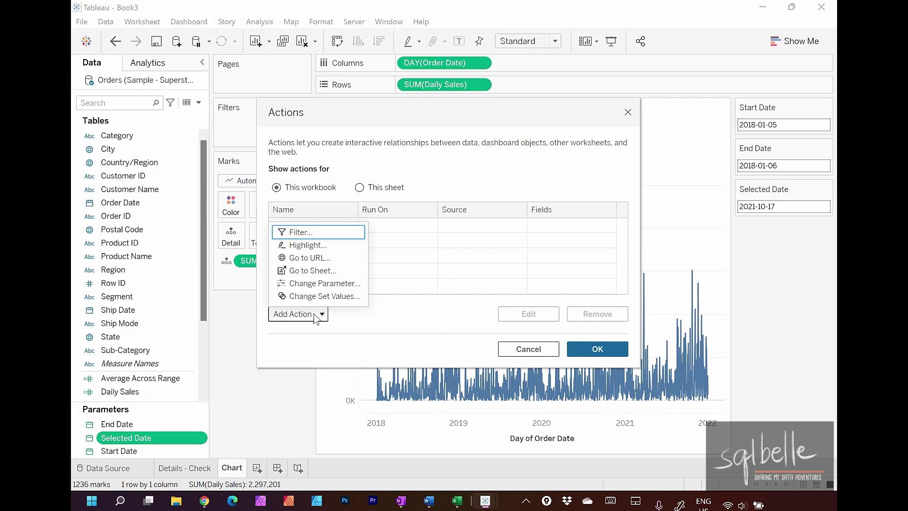
pyautogui.click(322, 283)
pyautogui.write('C')
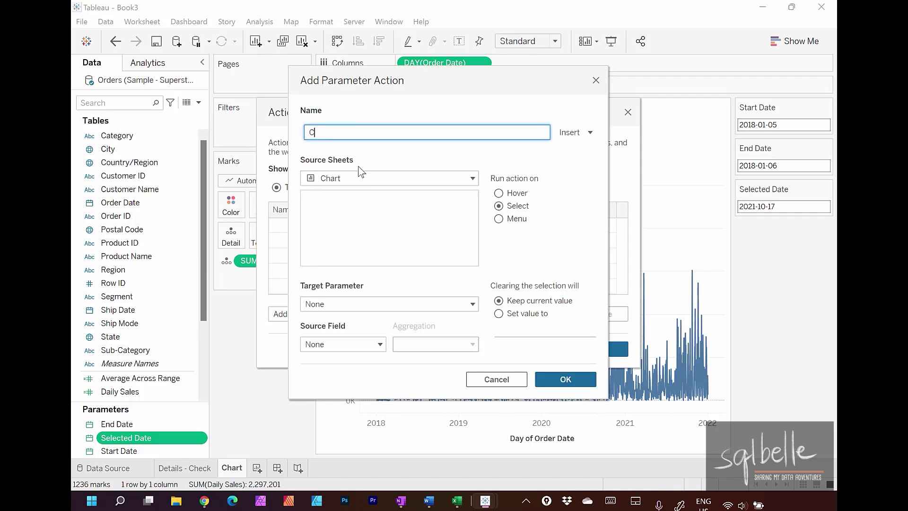
pyautogui.write('hange Selected Date')
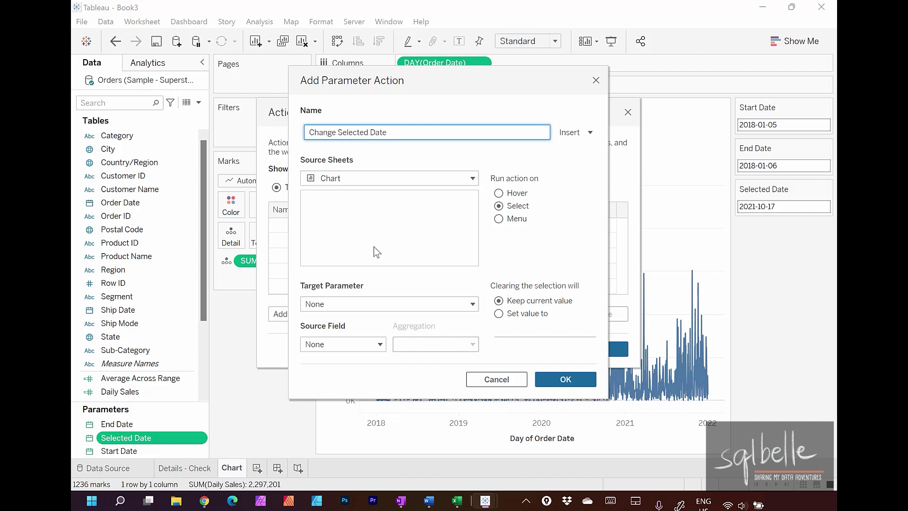
# - Set the action's target parameter to Selected Date and its source field to DAY(Order Date), and save the action
pyautogui.click(373, 305)
pyautogui.click(367, 347)
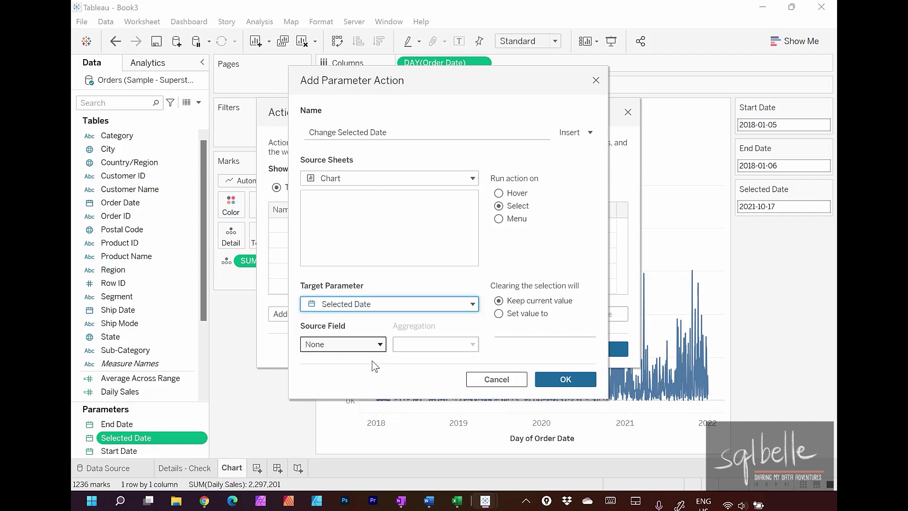
pyautogui.click(369, 345)
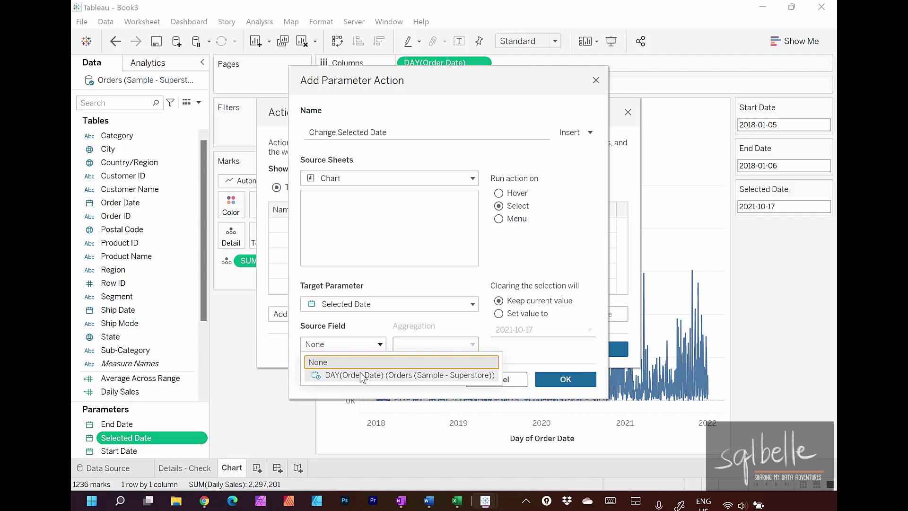
pyautogui.click(359, 374)
pyautogui.click(558, 380)
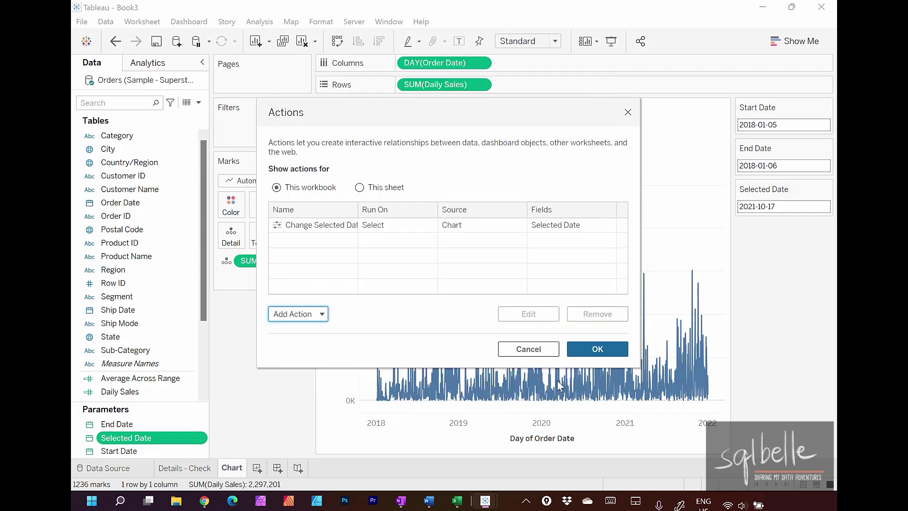
pyautogui.click(597, 350)
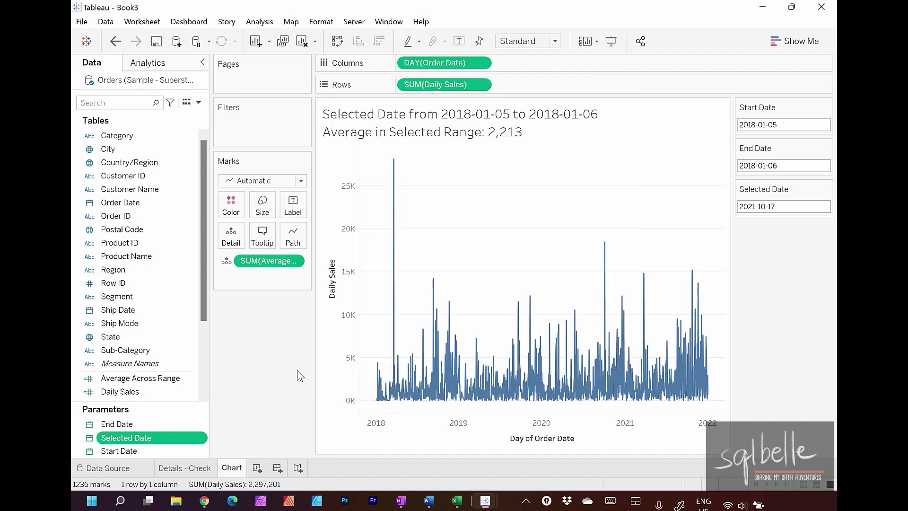
# - Test the parameter action by selecting a late-2018 peak and the 2 October 2020 peak on the line, and clear the selection
pyautogui.click(433, 279)
pyautogui.click(604, 243)
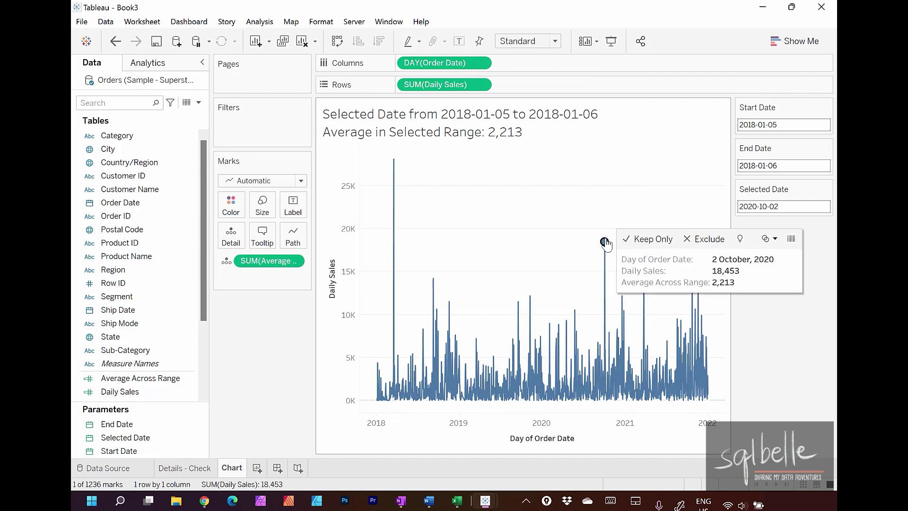
pyautogui.click(270, 330)
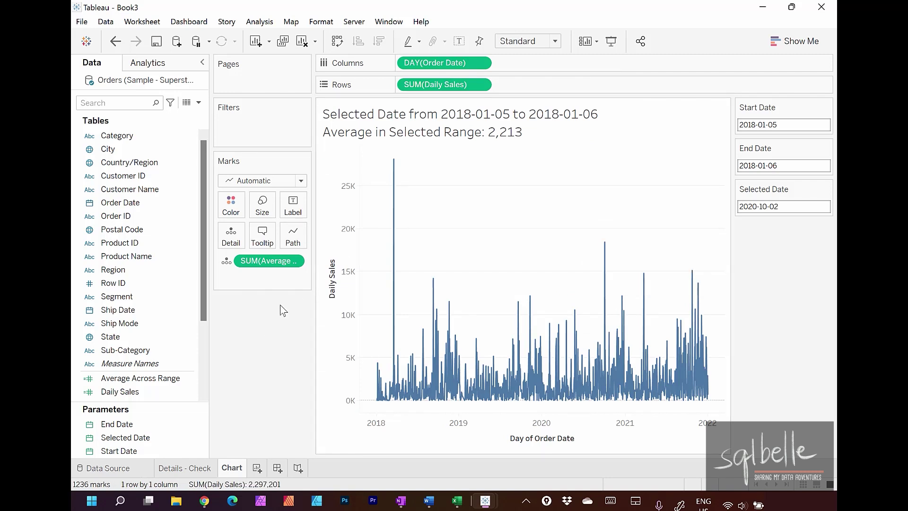
# - Add a third line to the chart title reading "Selected Date to Compare: " followed by the Selected Date parameter, and save the title
pyautogui.doubleClick(397, 135)
pyautogui.click(593, 267)
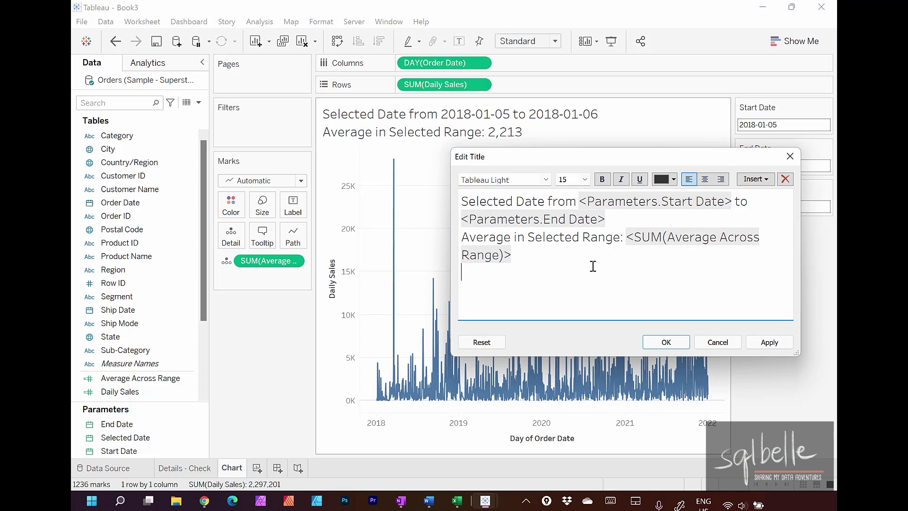
pyautogui.write('Selected Date to Compare:')
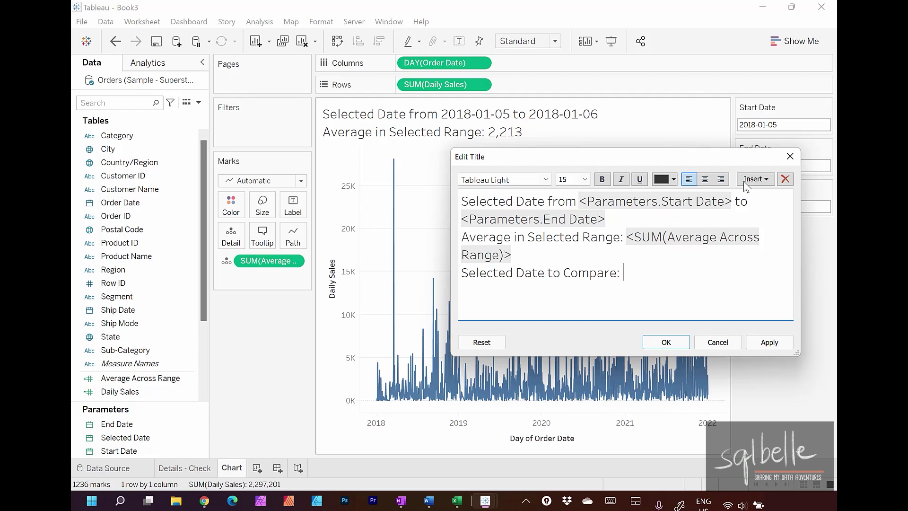
pyautogui.click(752, 179)
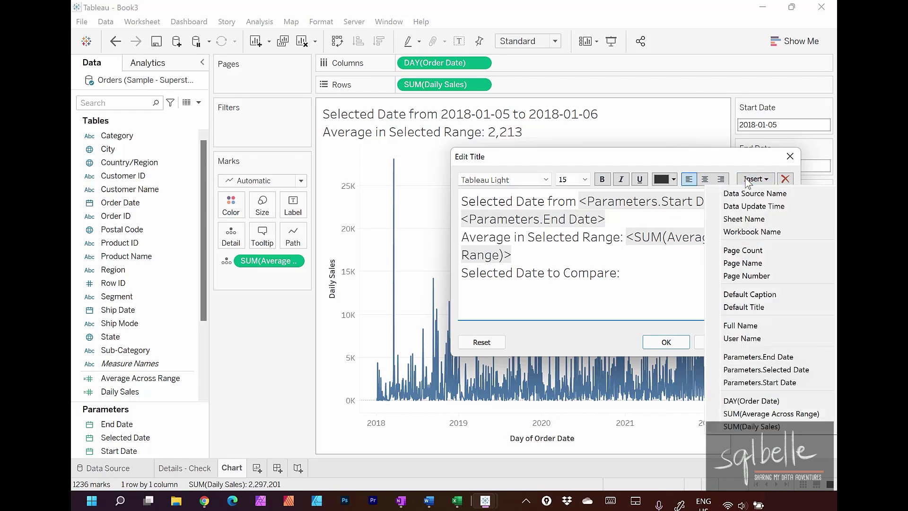
pyautogui.click(766, 369)
pyautogui.click(666, 342)
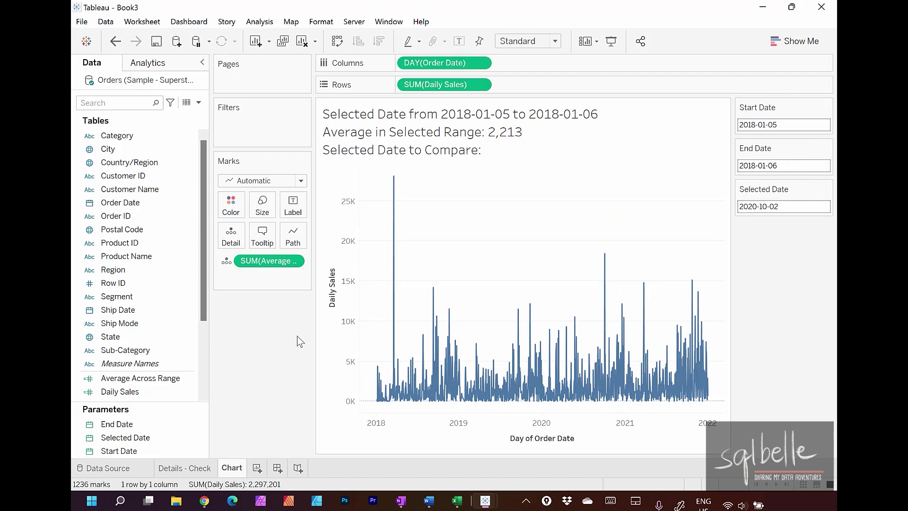
# - Create a new calculated field named "Sales on Selected Date"
pyautogui.click(199, 102)
pyautogui.click(188, 118)
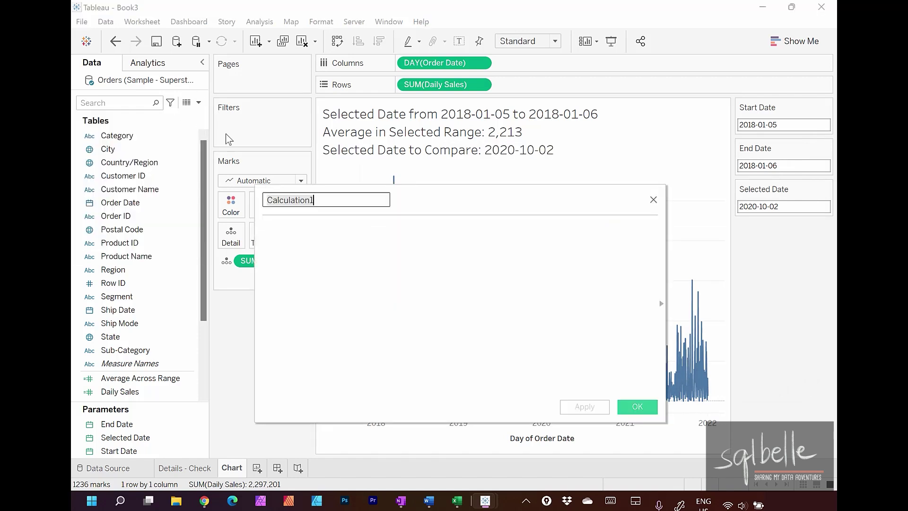
pyautogui.write('Sale')
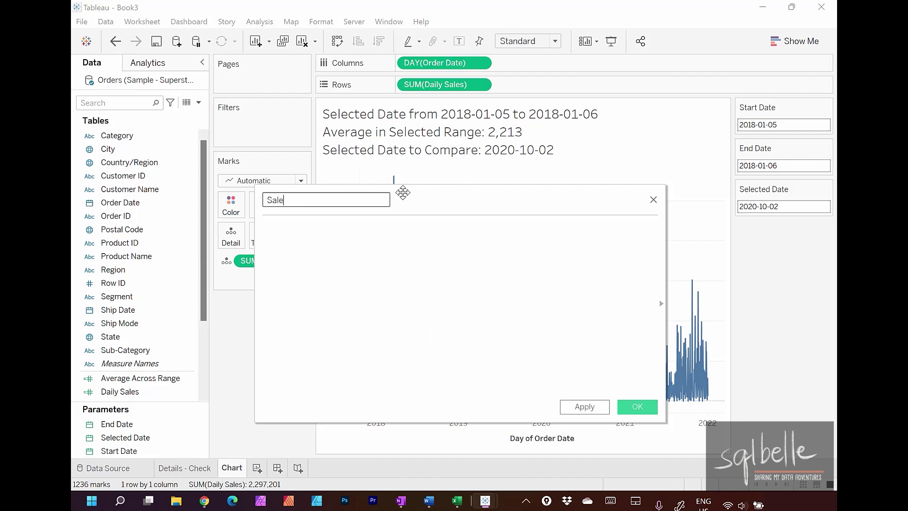
pyautogui.write('s on Selected Date')
# - Define the calculation as IF [Order Date] = [Selected Date] THEN [Daily Sales] END and save the field
pyautogui.click(370, 300)
pyautogui.write('IF Orde')
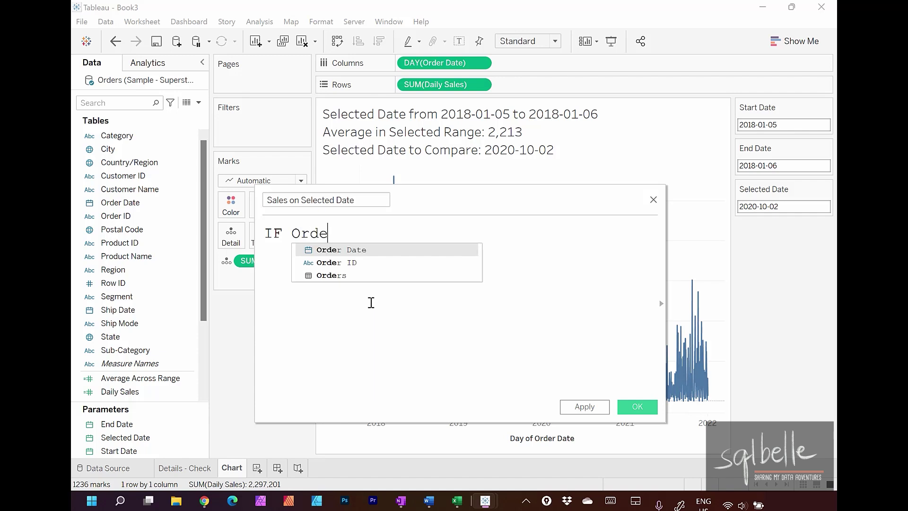
pyautogui.press('Return')
pyautogui.write('=')
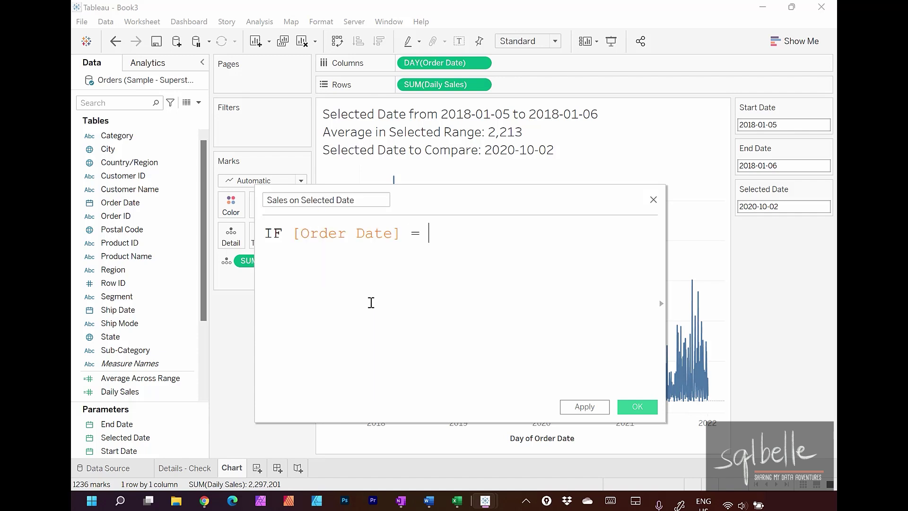
pyautogui.moveTo(124, 437); pyautogui.dragTo(473, 326)
pyautogui.press('Return')
pyautogui.write('THEN')
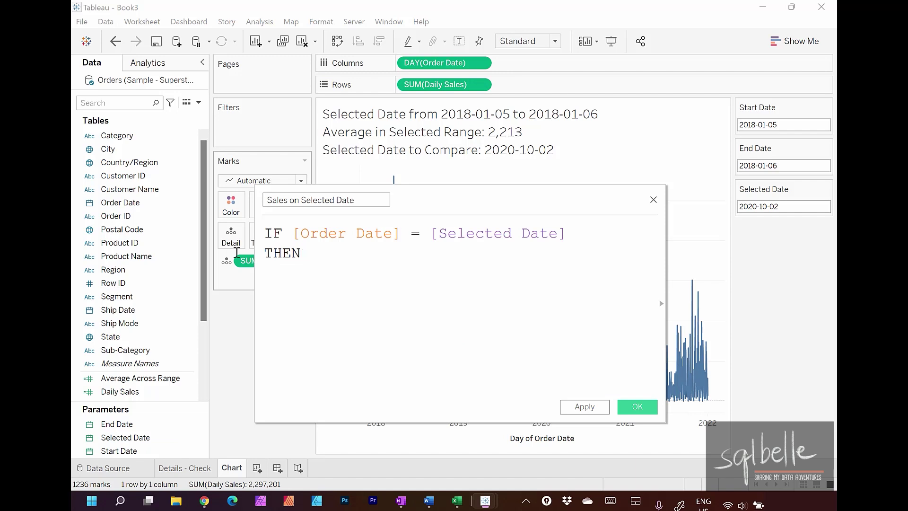
pyautogui.moveTo(121, 391); pyautogui.dragTo(371, 310)
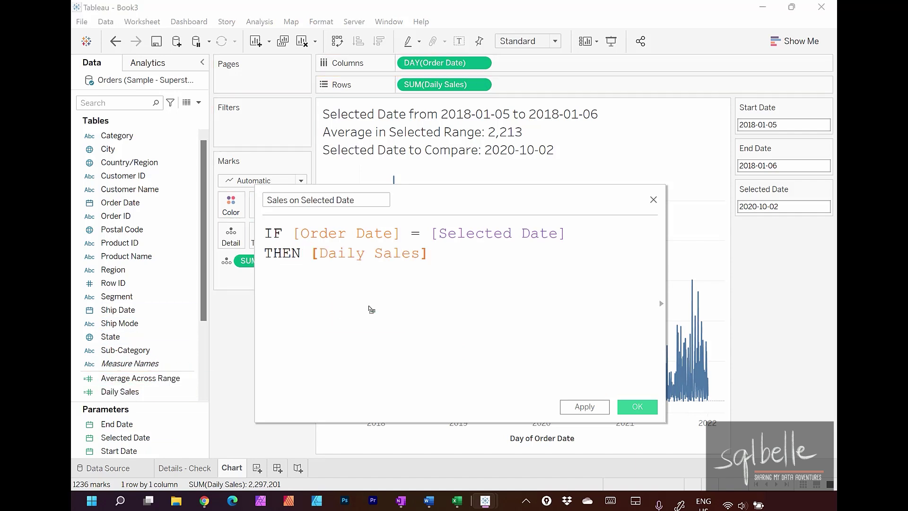
pyautogui.press('Return')
pyautogui.write('END')
pyautogui.click(584, 406)
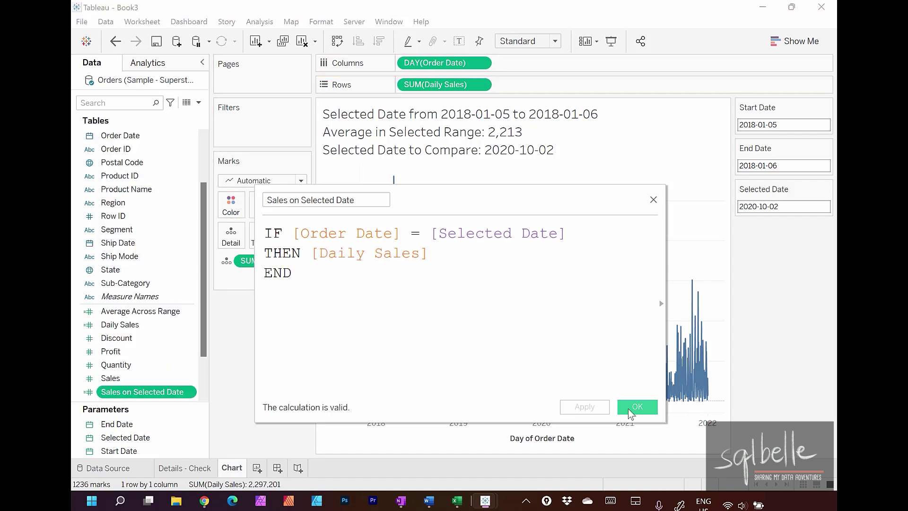
pyautogui.click(629, 408)
# - Label the line with Sales on Selected Date and add a fourth title line reading "Selected Sales: " followed by SUM(Sales on Selected Date)
pyautogui.moveTo(148, 397); pyautogui.dragTo(293, 206)
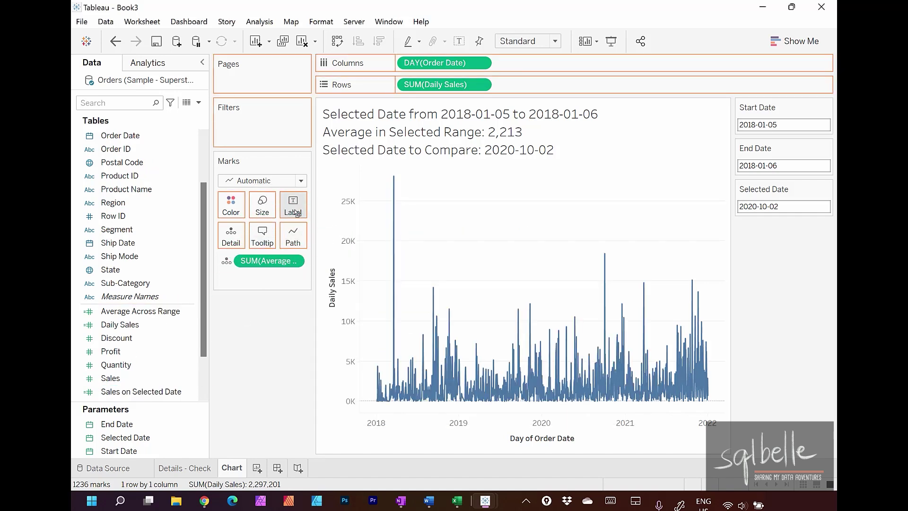
pyautogui.doubleClick(552, 151)
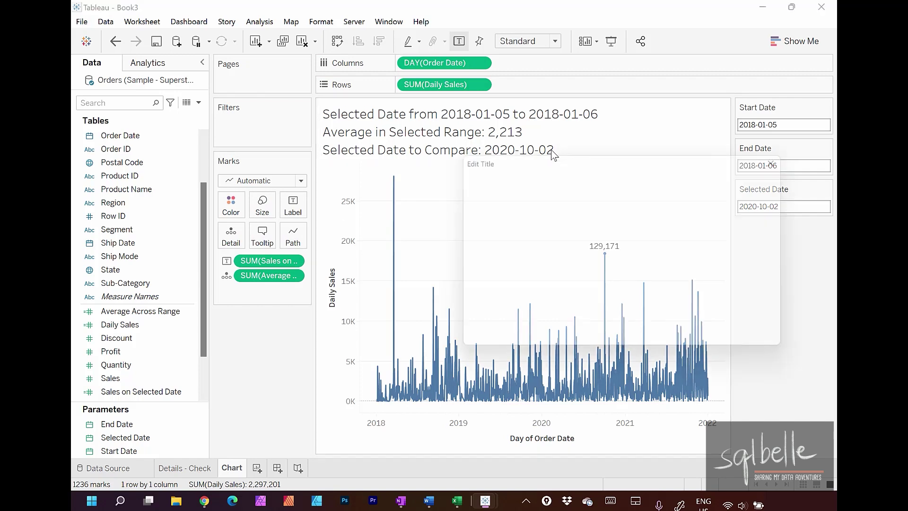
pyautogui.press('Return')
pyautogui.write('Selected Sales:')
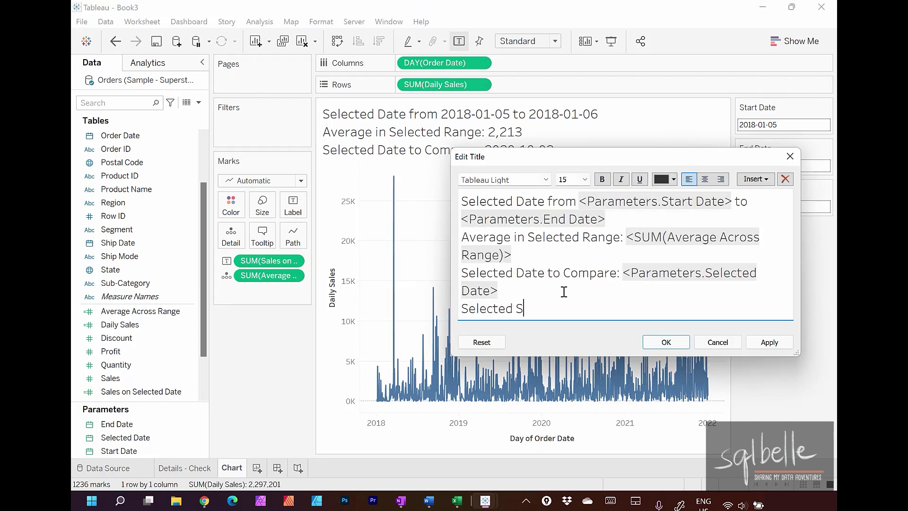
pyautogui.click(753, 179)
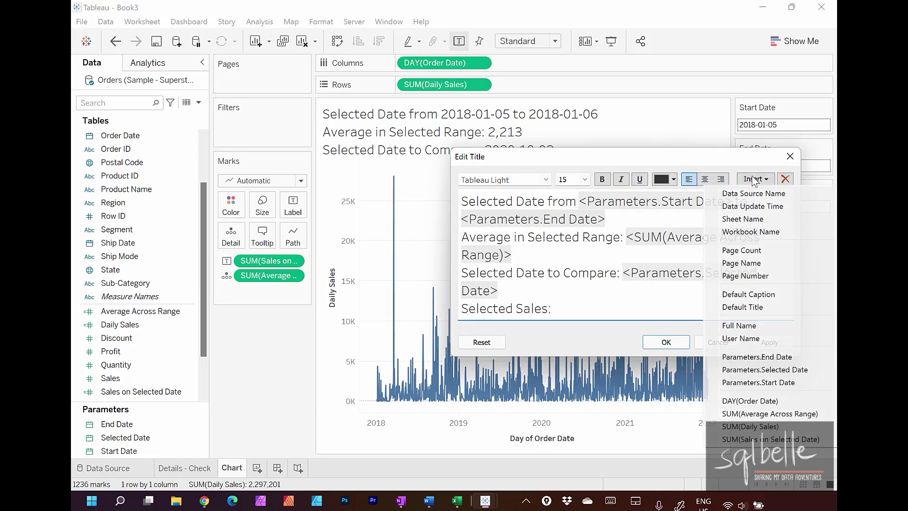
pyautogui.click(744, 440)
pyautogui.click(669, 341)
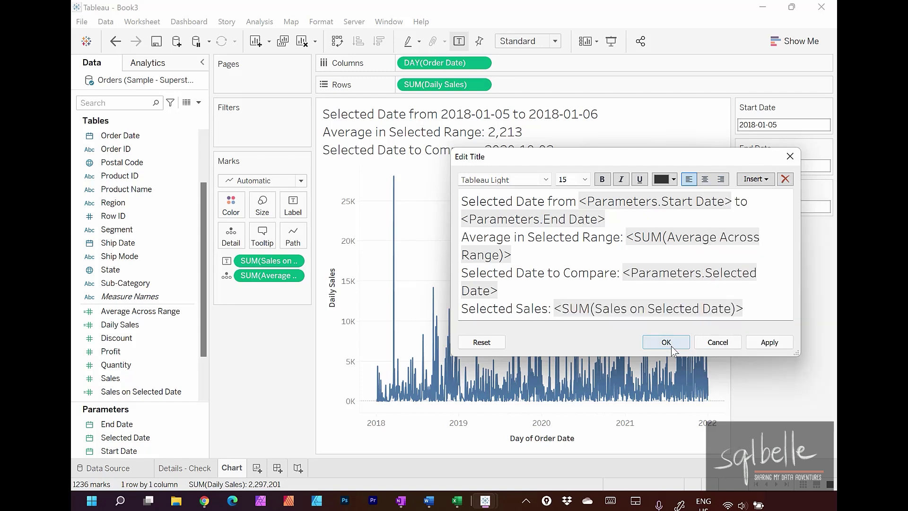
# - Create a calculated field named "% Difference" that subtracts SUM([Average Across Range]) from SUM([Sales on Selected Date])
pyautogui.click(198, 102)
pyautogui.click(123, 118)
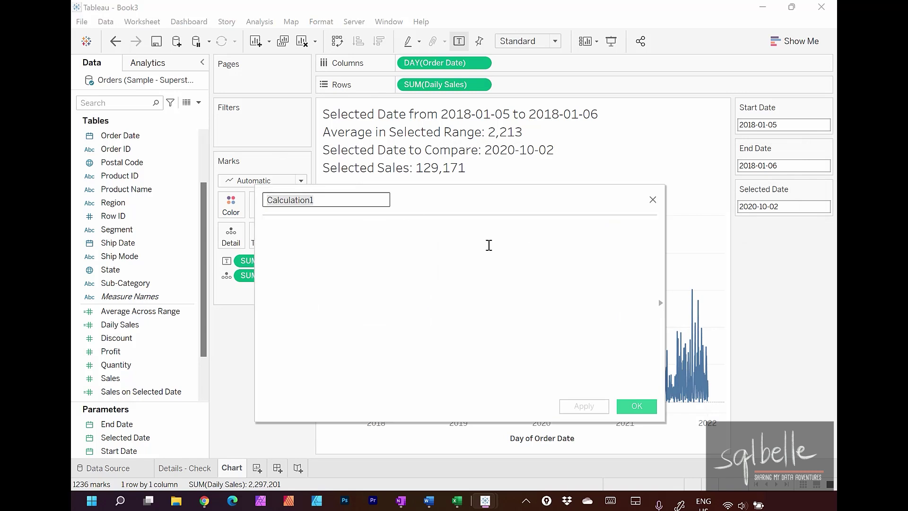
pyautogui.write('% Difference')
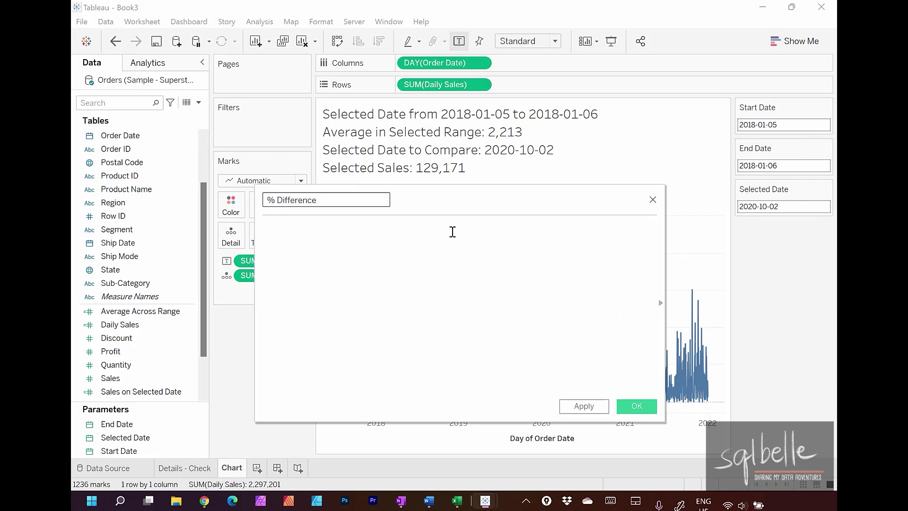
pyautogui.moveTo(404, 202); pyautogui.dragTo(503, 218)
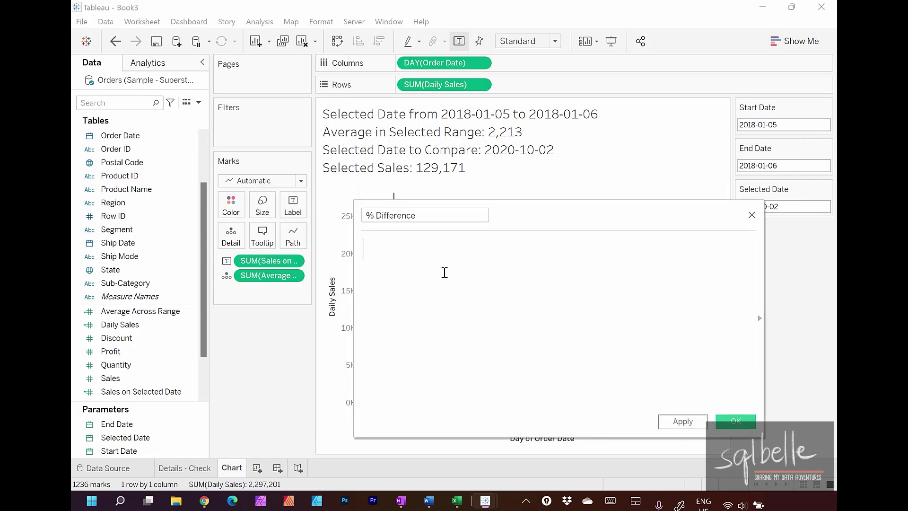
pyautogui.click(438, 276)
pyautogui.moveTo(284, 260); pyautogui.dragTo(400, 258)
pyautogui.write('-')
pyautogui.moveTo(268, 275); pyautogui.dragTo(677, 280)
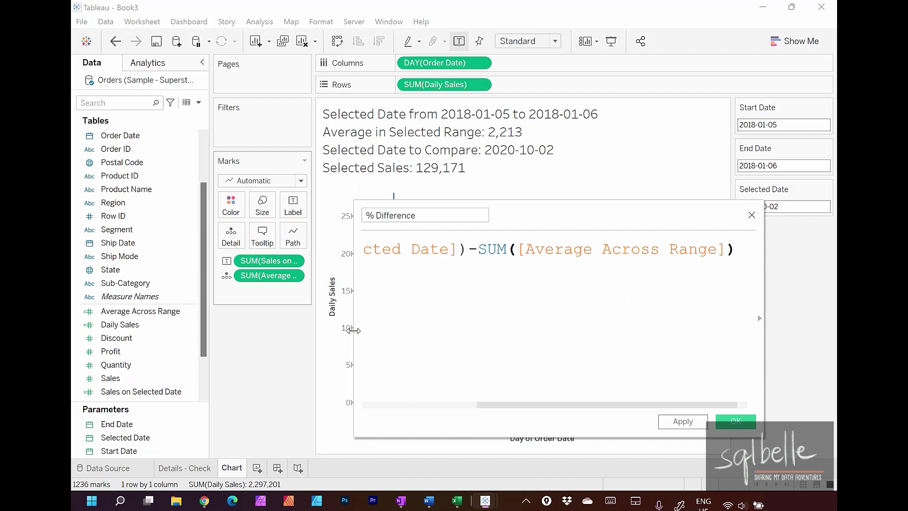
pyautogui.moveTo(354, 331); pyautogui.dragTo(240, 312)
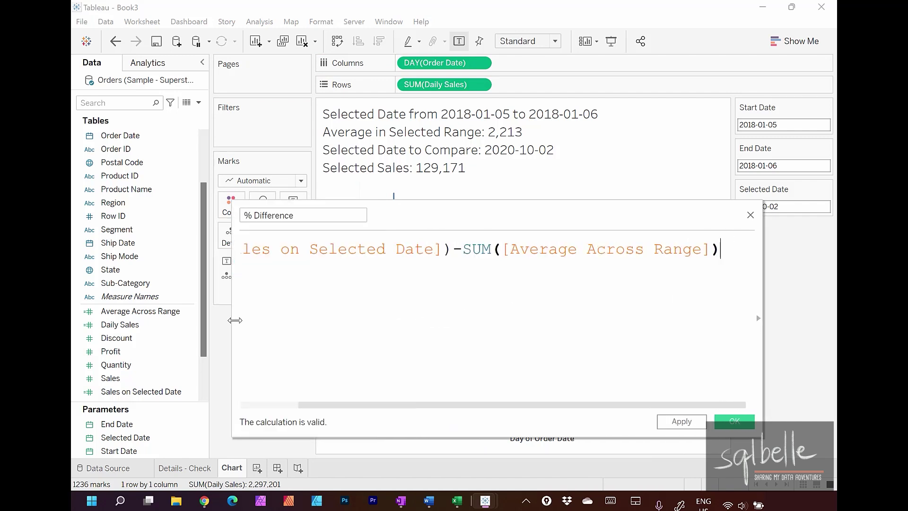
# - Enclose the subtraction in parentheses, divide it by SUM([Average Across Range]) on a second line, and save the calculated field
pyautogui.press('Home')
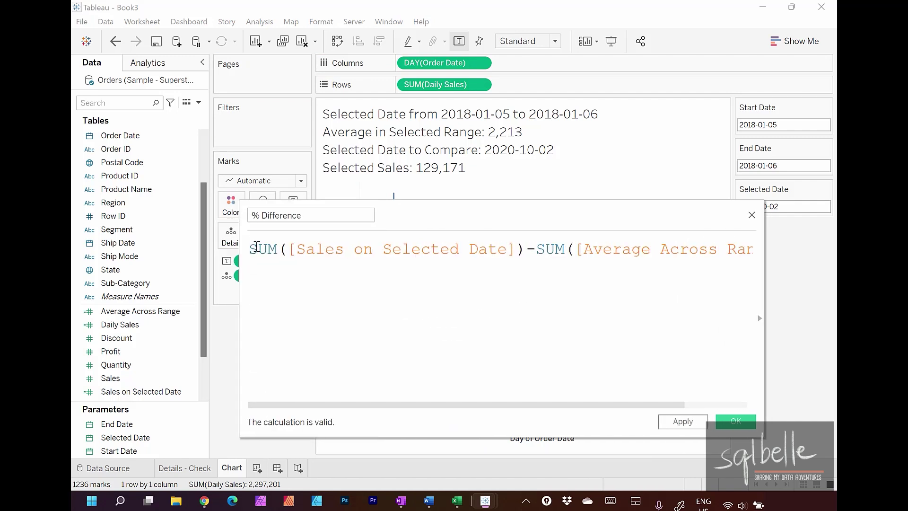
pyautogui.write('(')
pyautogui.press('End')
pyautogui.write(')')
pyautogui.press('Return')
pyautogui.write('/')
pyautogui.moveTo(401, 219); pyautogui.dragTo(454, 210)
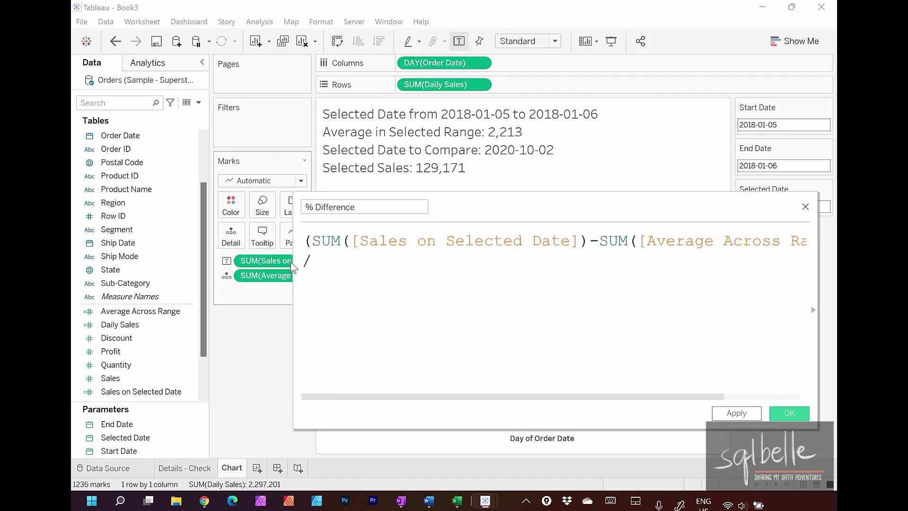
pyautogui.moveTo(261, 275); pyautogui.dragTo(432, 315)
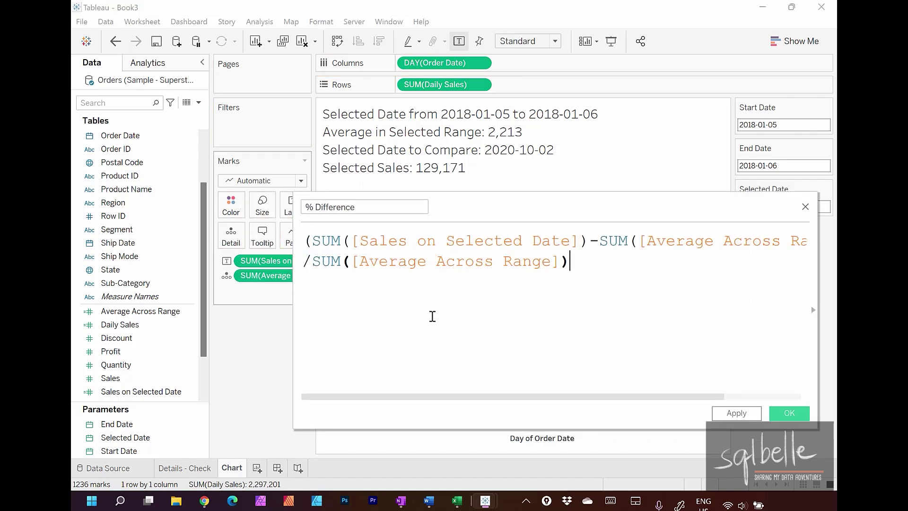
pyautogui.click(790, 412)
# - Set the default number format of % Difference to Percentage with 2 decimal places and add the field to the line's label
pyautogui.rightClick(137, 315)
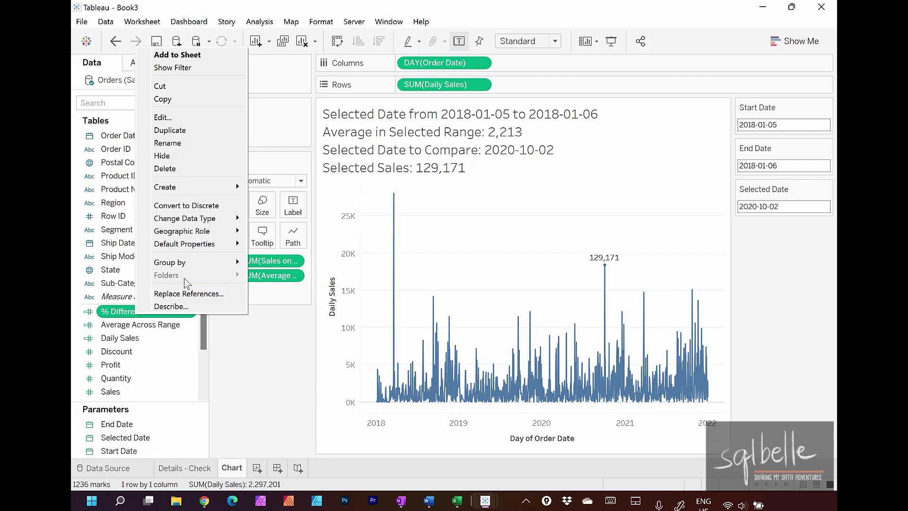
pyautogui.moveTo(201, 247)
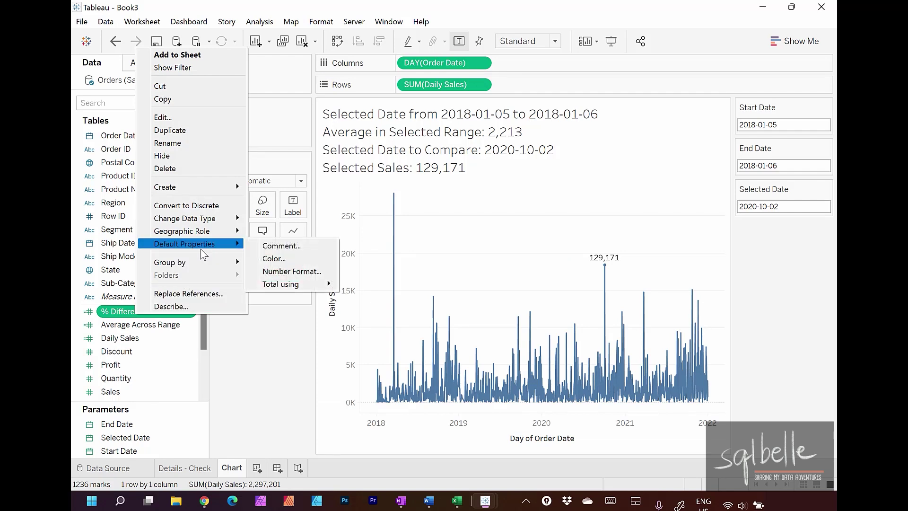
pyautogui.click(285, 272)
pyautogui.click(367, 230)
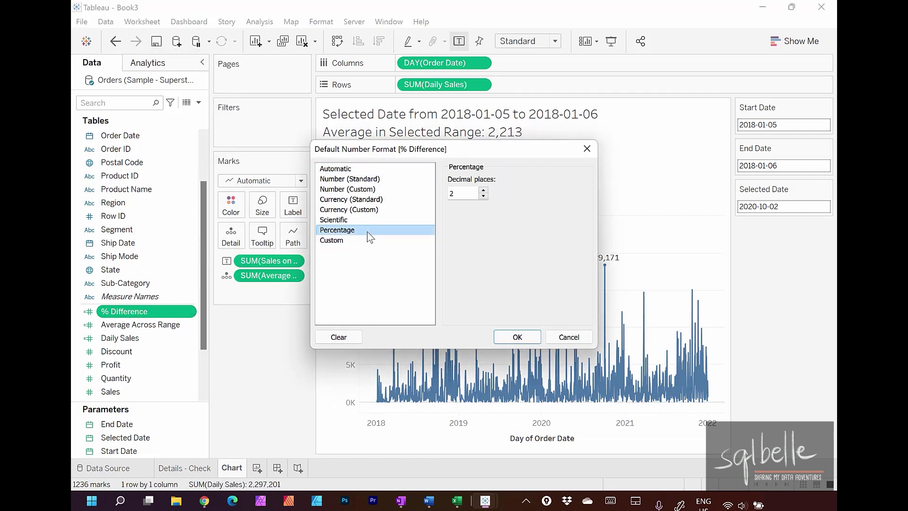
pyautogui.click(517, 337)
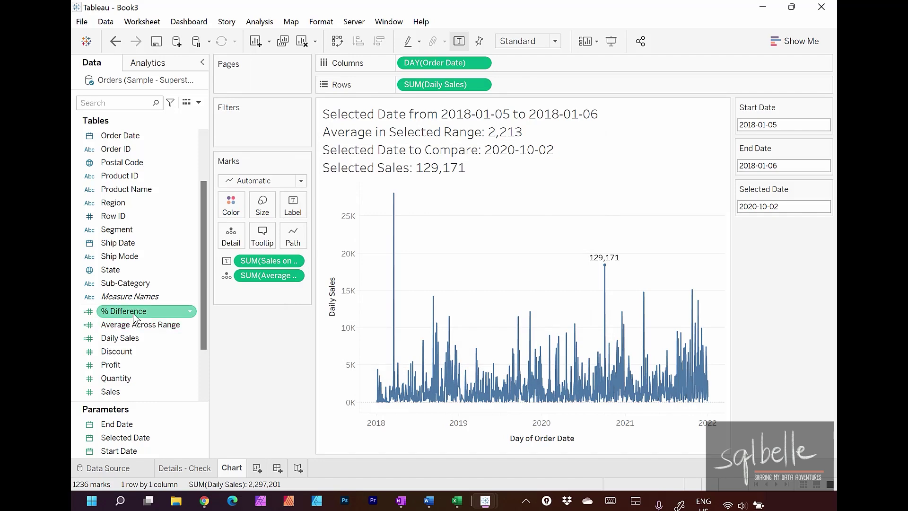
pyautogui.moveTo(134, 316); pyautogui.dragTo(292, 206)
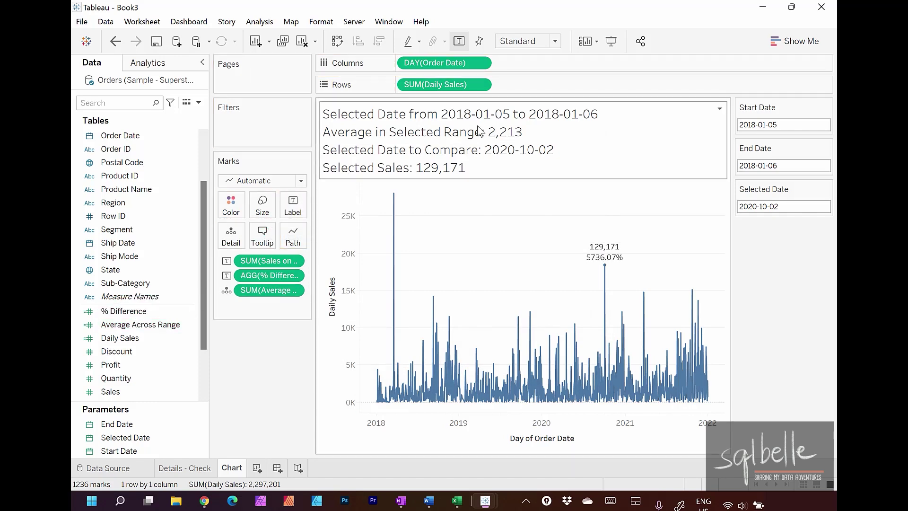
# - Change the entire chart title to Tableau Medium at size 12 and save the title
pyautogui.doubleClick(471, 153)
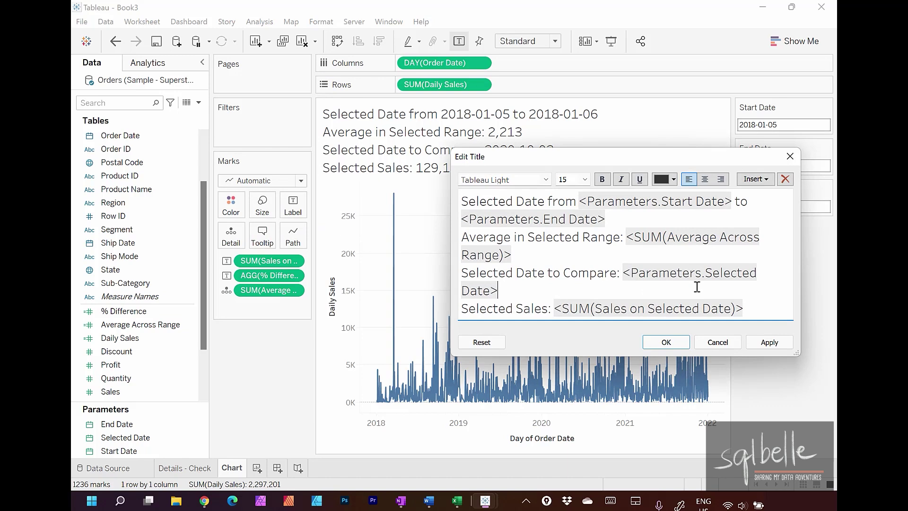
pyautogui.hotkey('ctrl', 'a')
pyautogui.click(585, 180)
pyautogui.click(562, 288)
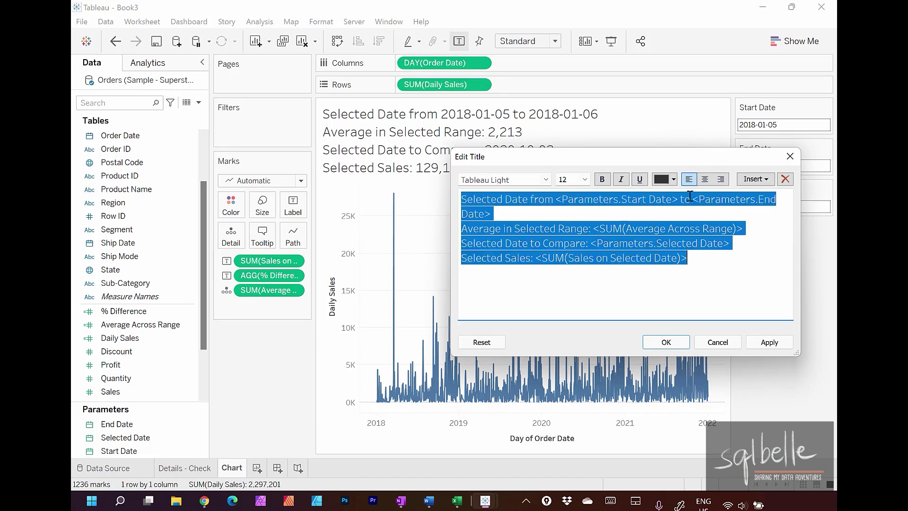
pyautogui.click(546, 179)
pyautogui.click(502, 222)
pyautogui.click(666, 342)
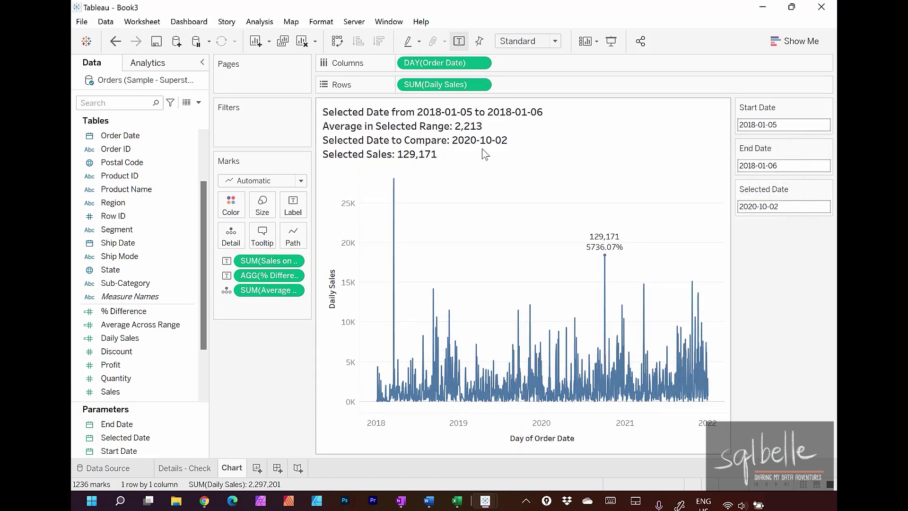
# - Color all the inserted parameter and measure values in the chart title blue, keeping the plain text dark, and save the title
pyautogui.doubleClick(435, 140)
pyautogui.moveTo(556, 200); pyautogui.dragTo(490, 213)
pyautogui.click(673, 179)
pyautogui.click(734, 193)
pyautogui.click(673, 178)
pyautogui.click(734, 192)
pyautogui.moveTo(742, 227); pyautogui.dragTo(729, 242)
pyautogui.click(674, 179)
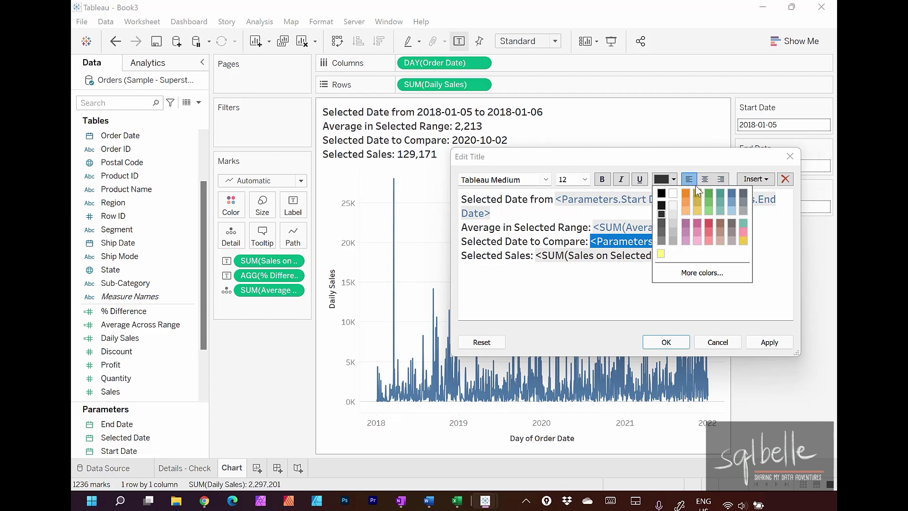
pyautogui.click(731, 194)
pyautogui.moveTo(536, 256); pyautogui.dragTo(686, 256)
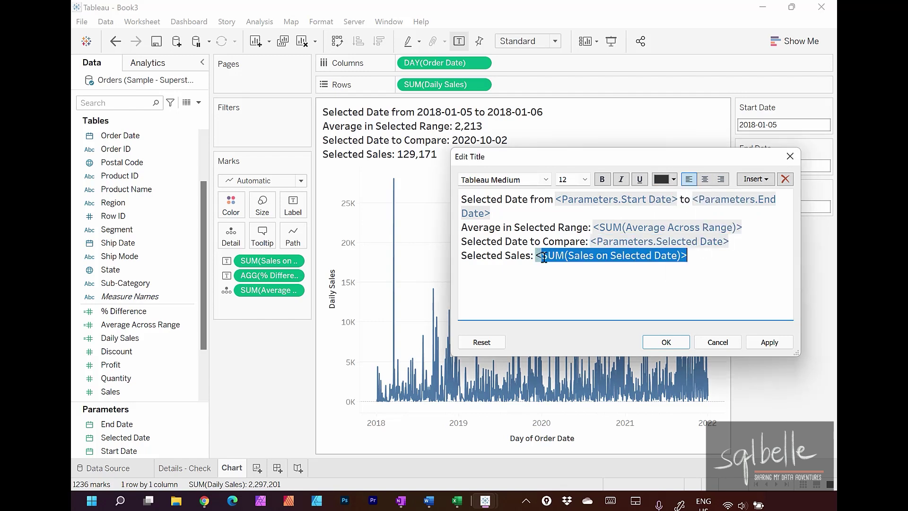
pyautogui.click(674, 179)
pyautogui.click(729, 191)
pyautogui.click(666, 342)
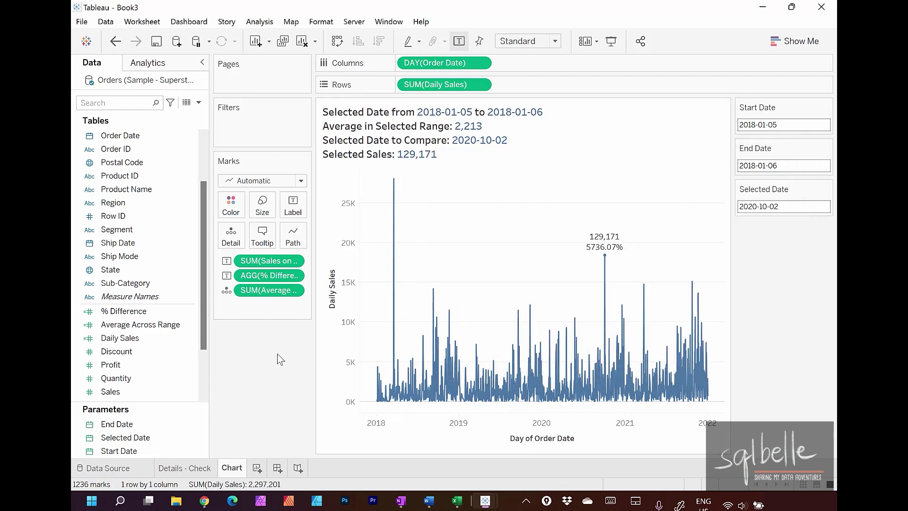
# - Add an entire-table reference band on DAY(Order Date) from Start Date to End Date, with both labels set to None
pyautogui.click(173, 63)
pyautogui.moveTo(126, 309); pyautogui.dragTo(440, 229)
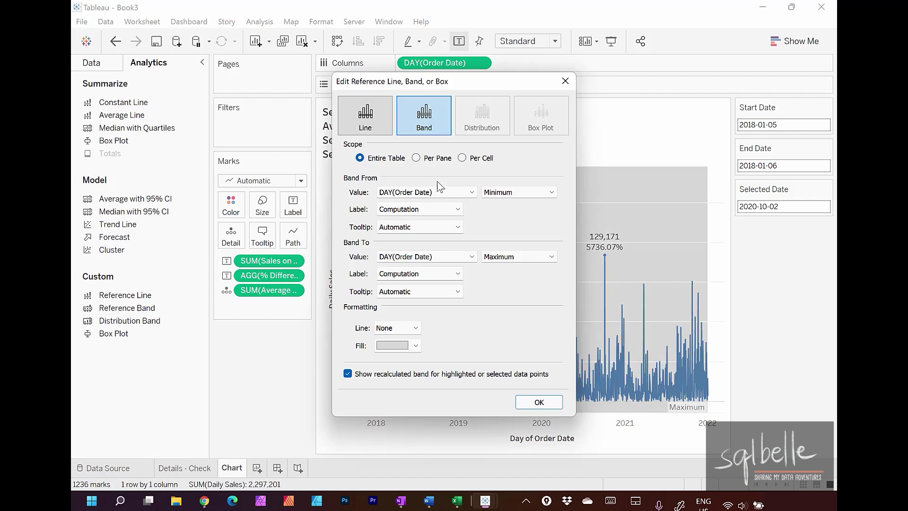
pyautogui.click(444, 192)
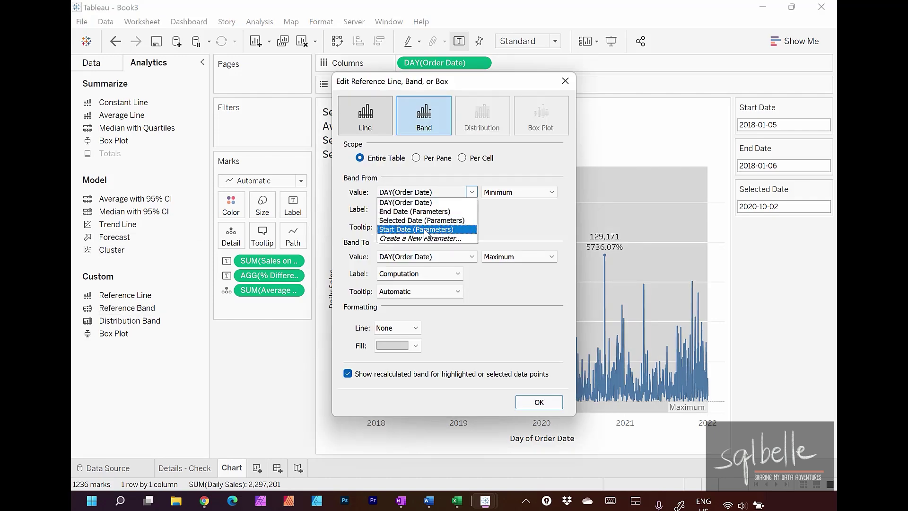
pyautogui.click(428, 229)
pyautogui.click(418, 208)
pyautogui.click(393, 221)
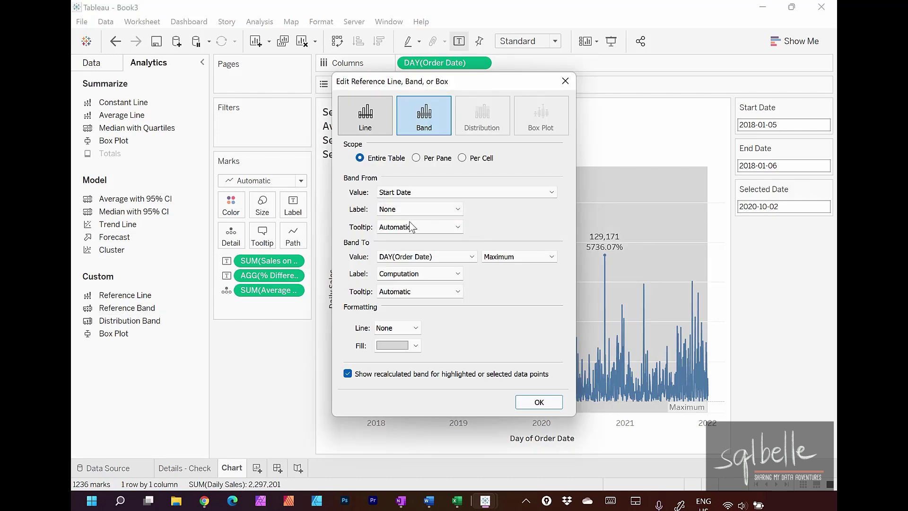
pyautogui.click(421, 256)
pyautogui.click(414, 276)
pyautogui.click(419, 273)
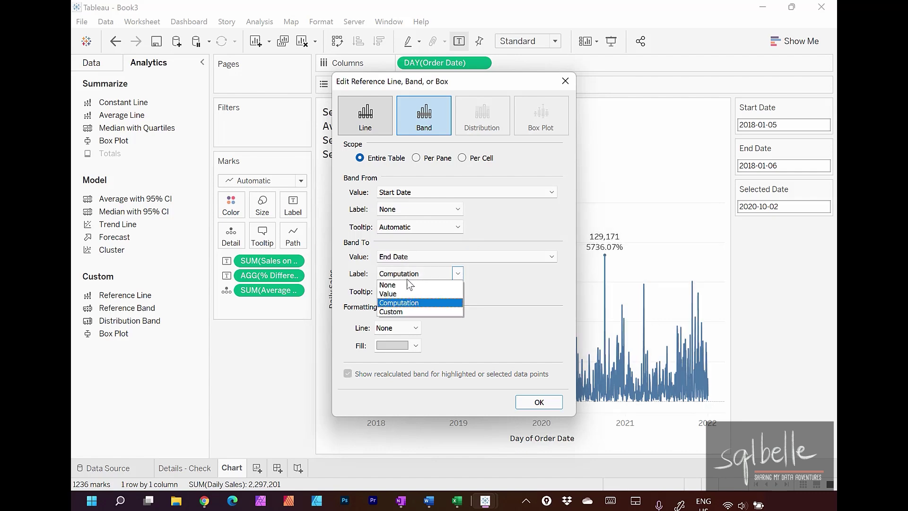
pyautogui.click(392, 284)
pyautogui.click(539, 402)
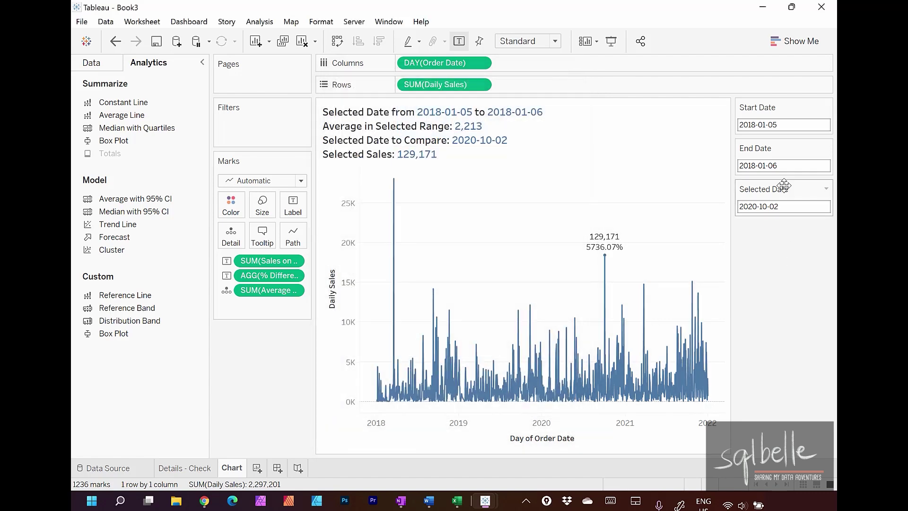
# - Test the band and comparison by setting End Date to 2018-08-31 and selecting the 23 March 2021 peak on the line
pyautogui.click(786, 165)
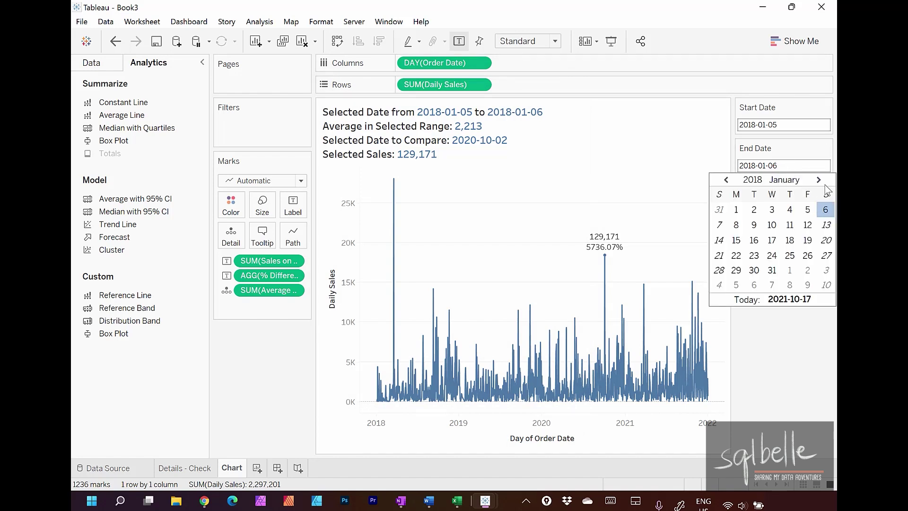
pyautogui.click(791, 182)
pyautogui.click(787, 284)
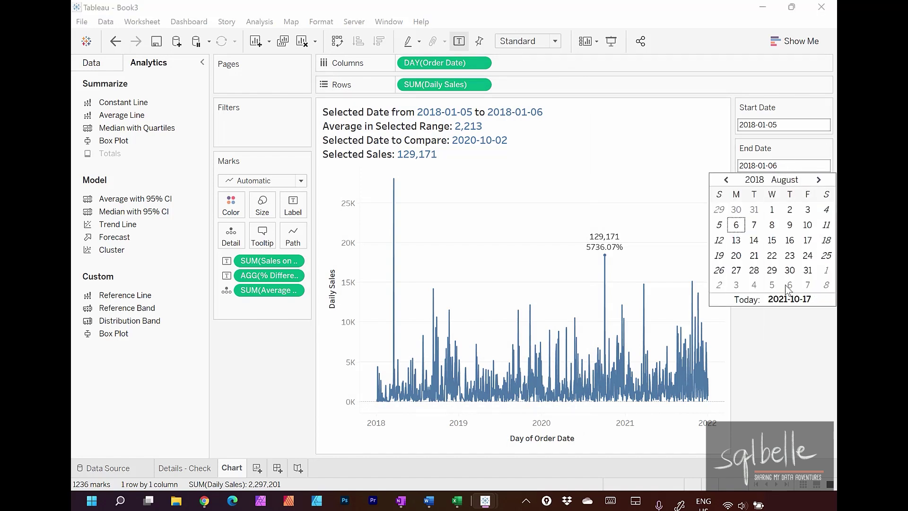
pyautogui.click(807, 270)
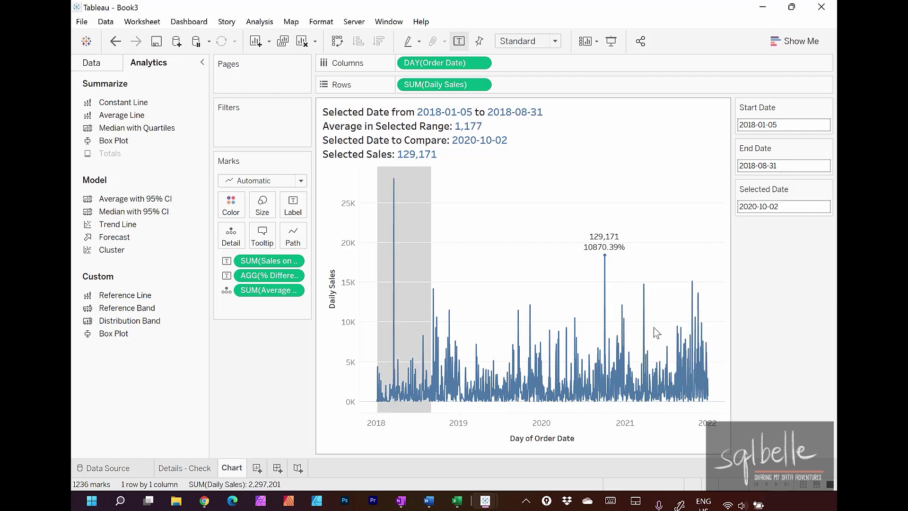
pyautogui.moveTo(643, 287)
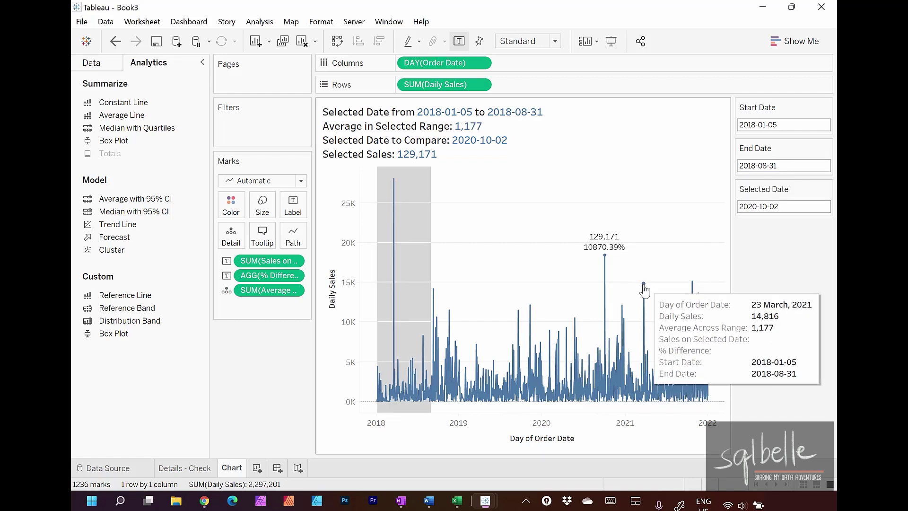
pyautogui.click(643, 286)
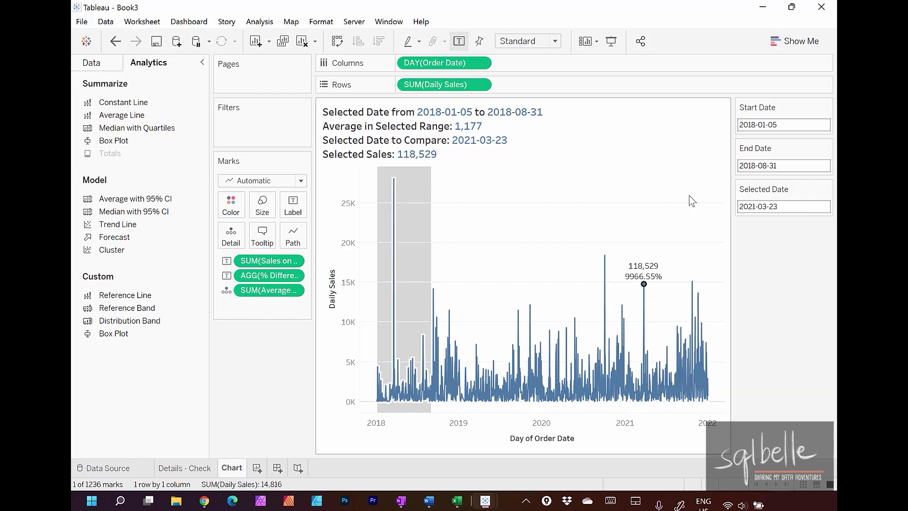